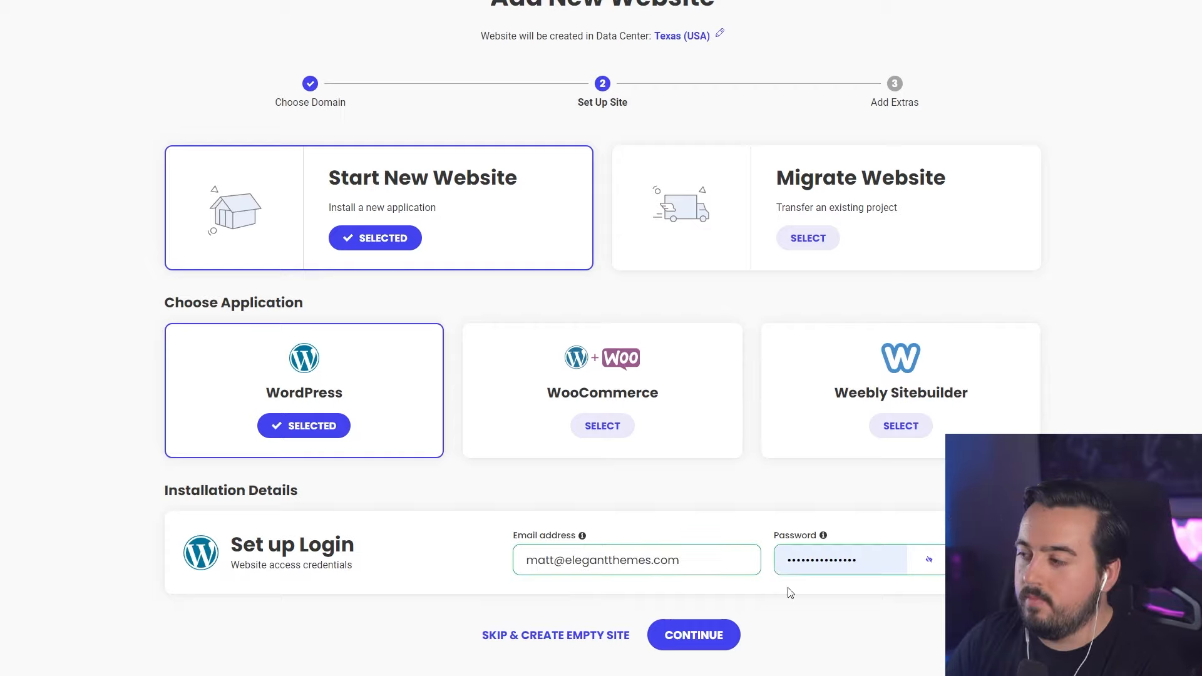
Continue the new website setup with WordPress as the application and the login credentials filled in.
{"action": "left_click", "coordinate": [688, 640]}
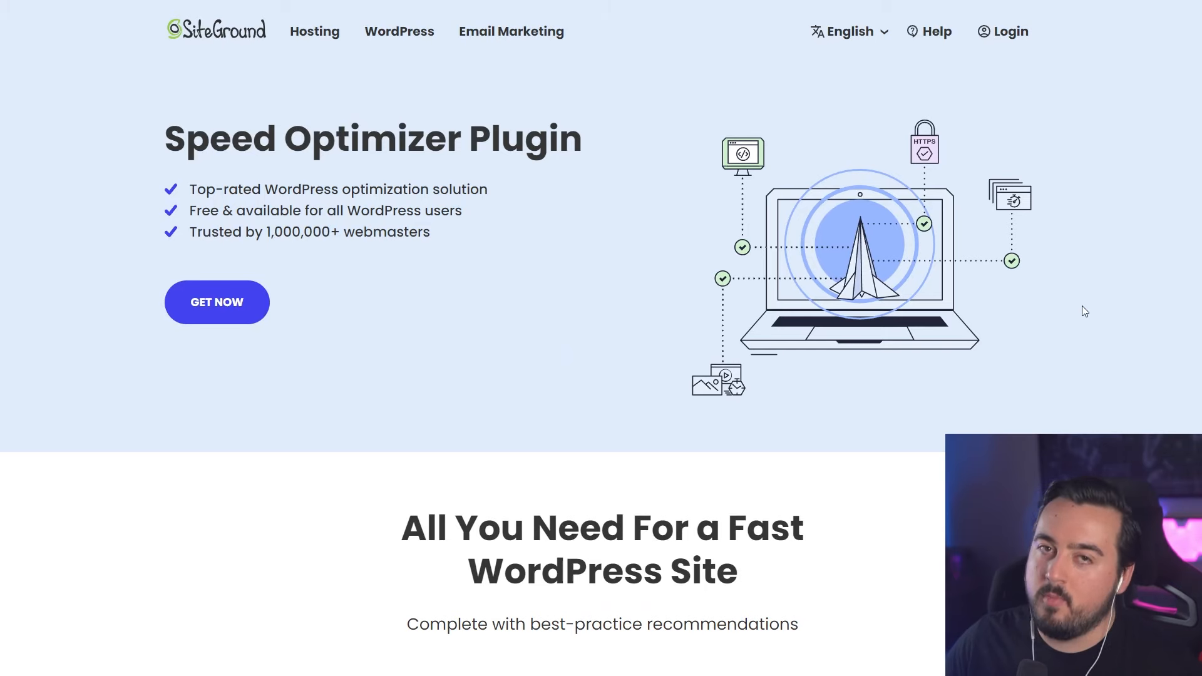
Examine the caching, media and environment optimization features described on the Speed Optimizer plugin page.
{"action": "scroll", "coordinate": [1085, 311], "scroll_direction": "down", "scroll_amount": 14}
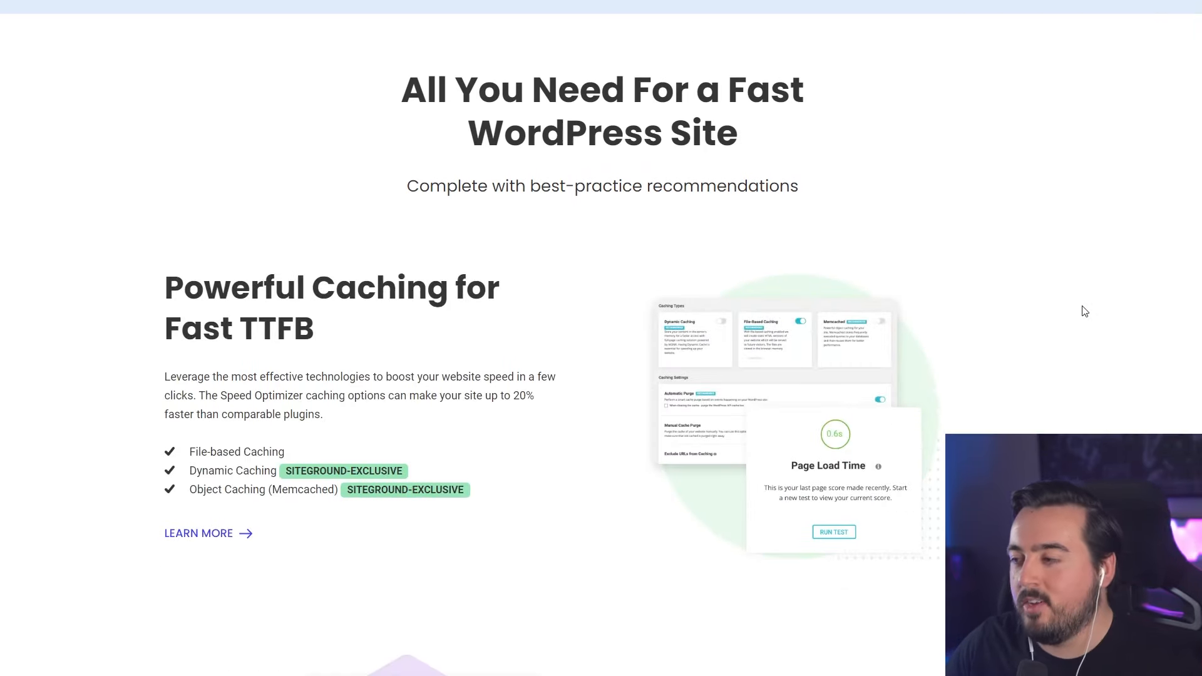
{"action": "scroll", "coordinate": [1085, 311], "scroll_direction": "down", "scroll_amount": 20}
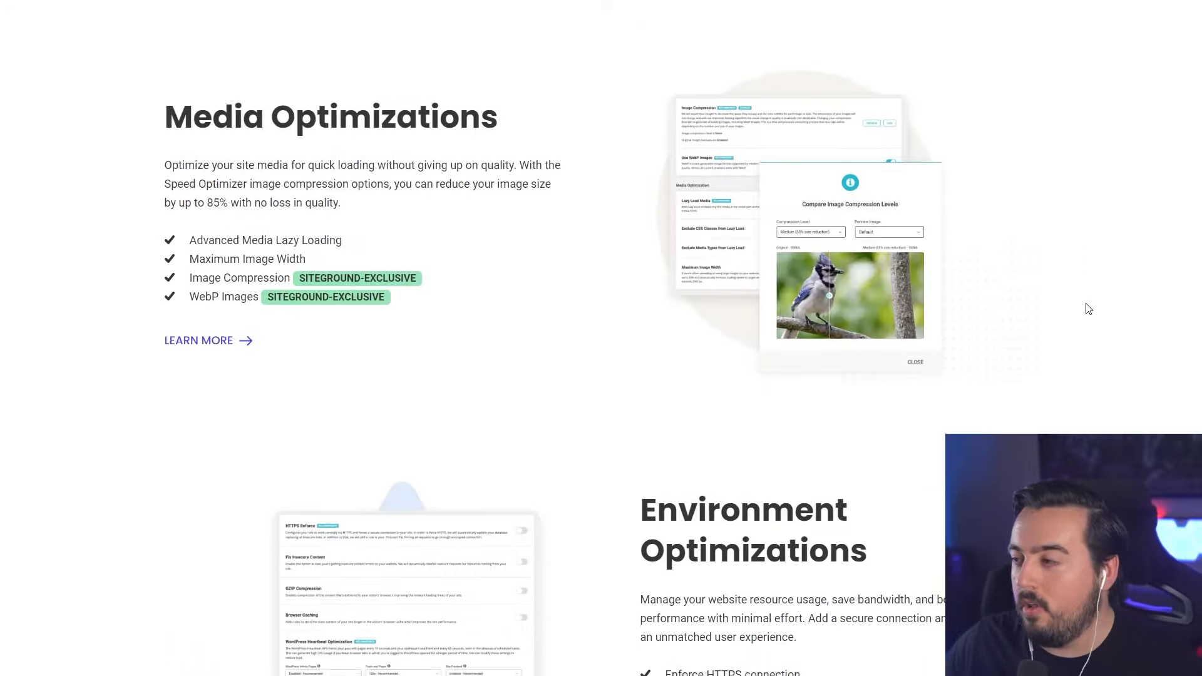
{"action": "scroll", "coordinate": [1089, 304], "scroll_direction": "down", "scroll_amount": 5}
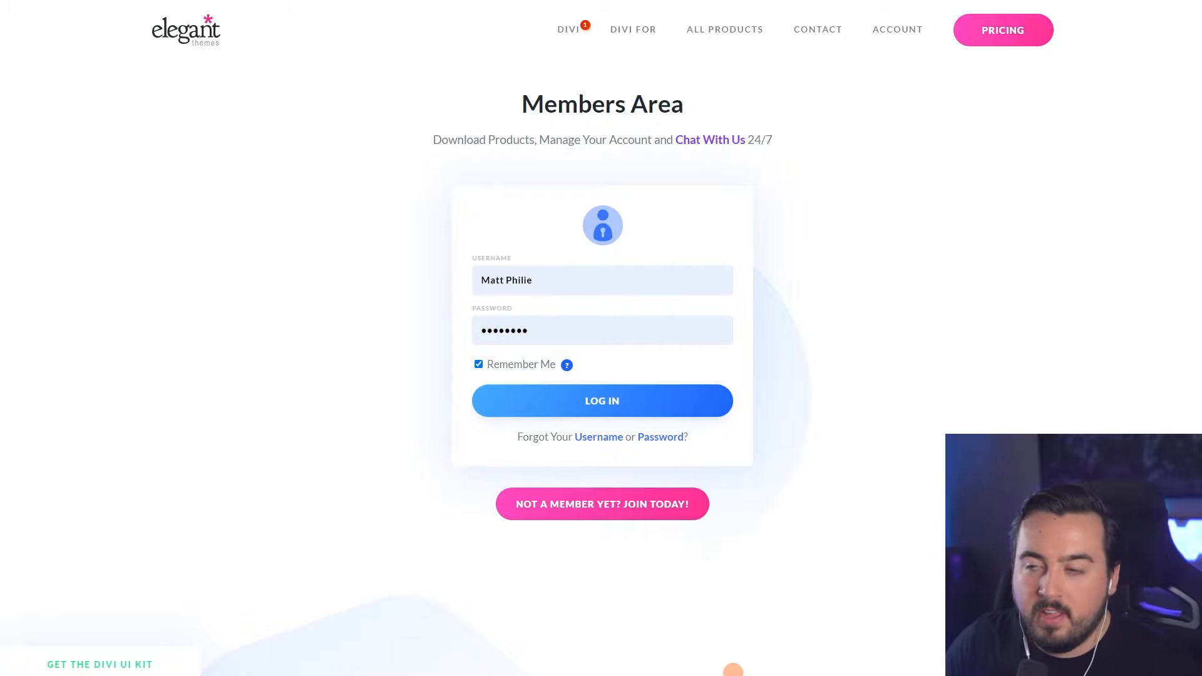
Log in to the Elegant Themes members area with the prefilled credentials.
{"action": "left_click", "coordinate": [612, 413]}
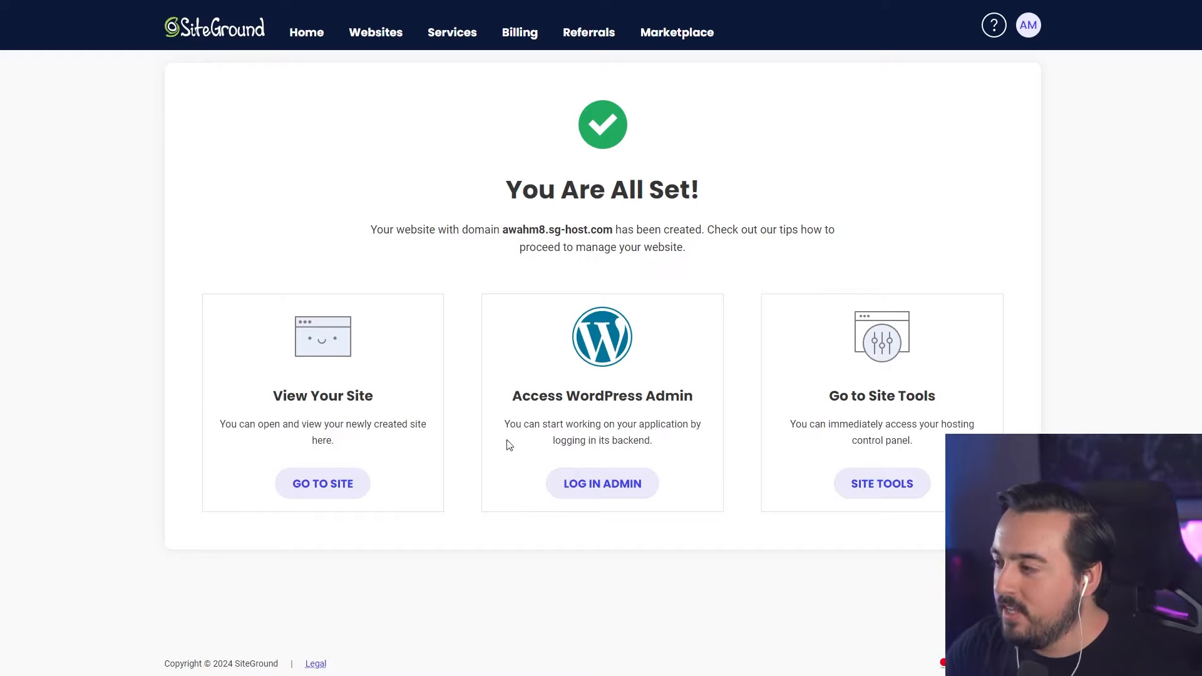
Switch to SiteGround, log in to the new site's WordPress admin and exit the WordPress Starter wizard.
{"action": "left_click", "coordinate": [587, 493]}
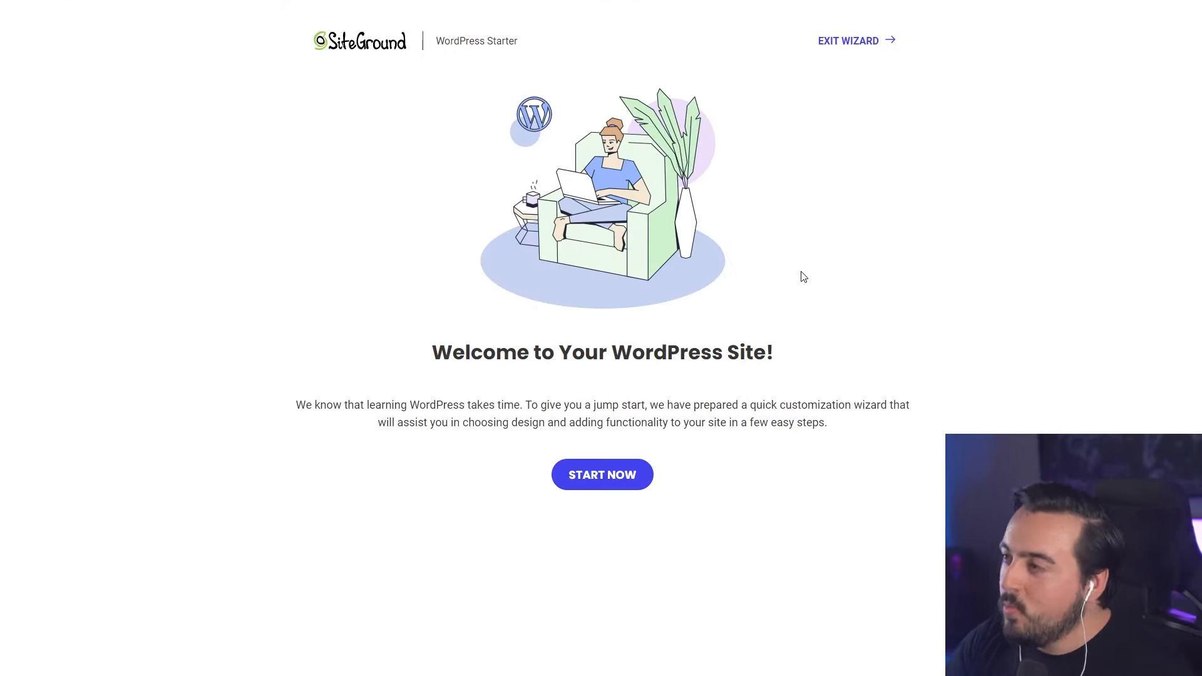
{"action": "left_click", "coordinate": [858, 50]}
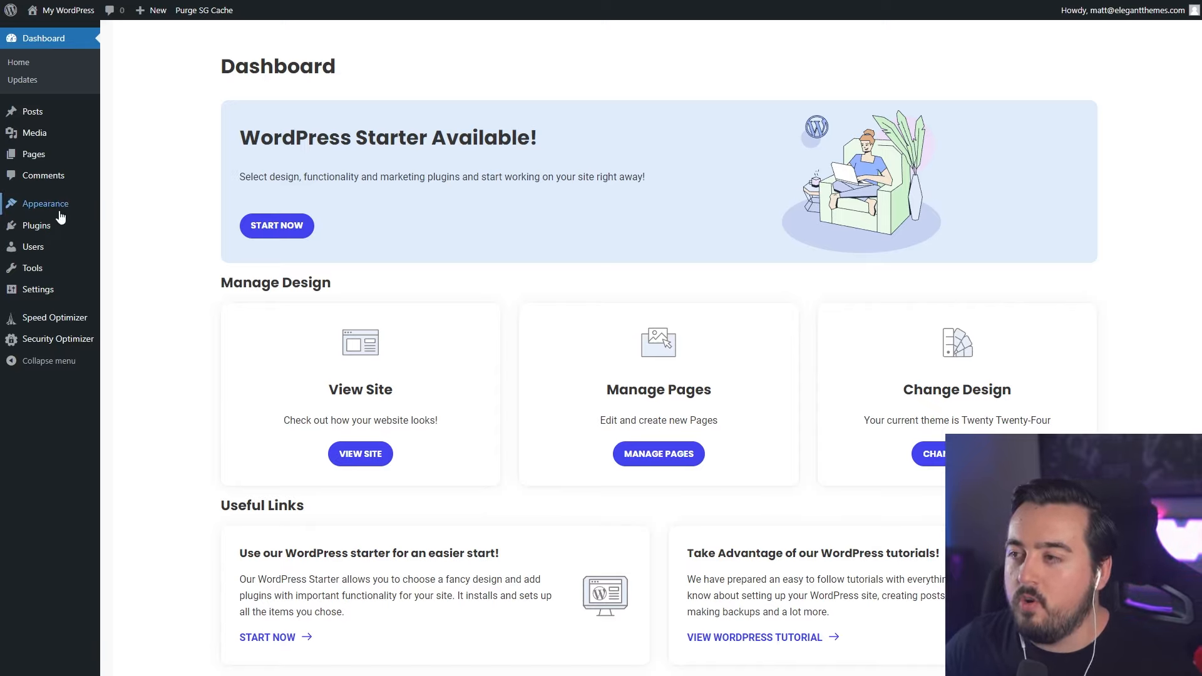
Upload the theme file Divi (8).zip to the WordPress site and install it.
{"action": "mouse_move", "coordinate": [57, 210]}
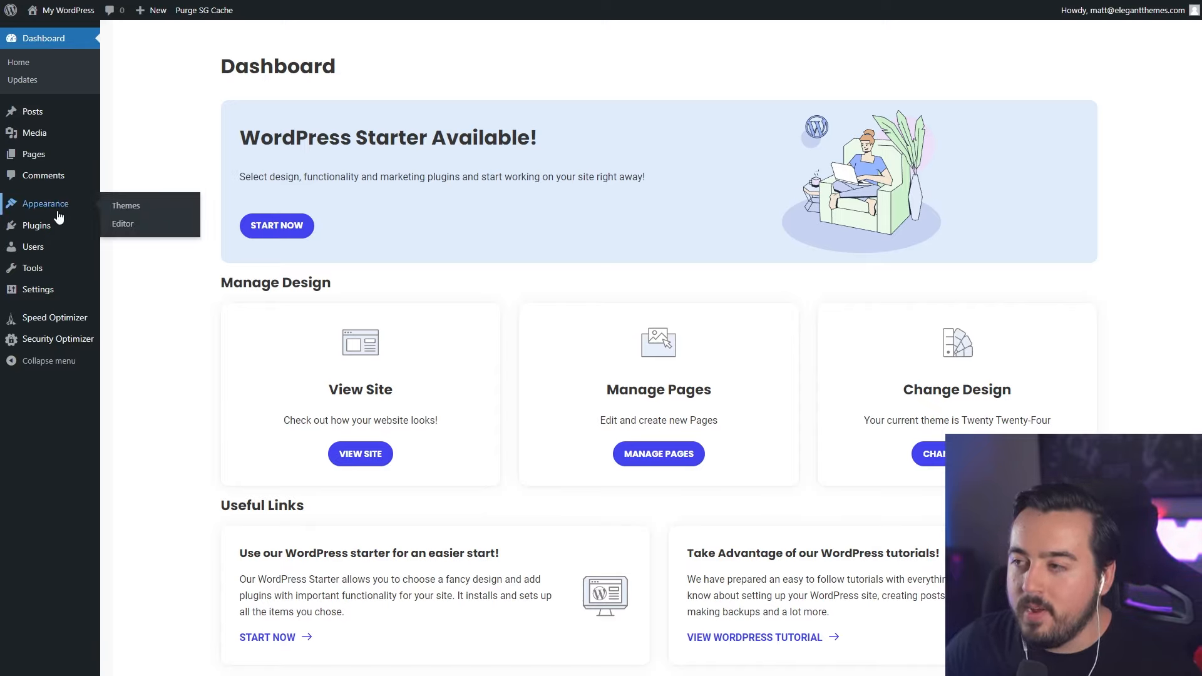
{"action": "left_click", "coordinate": [124, 214]}
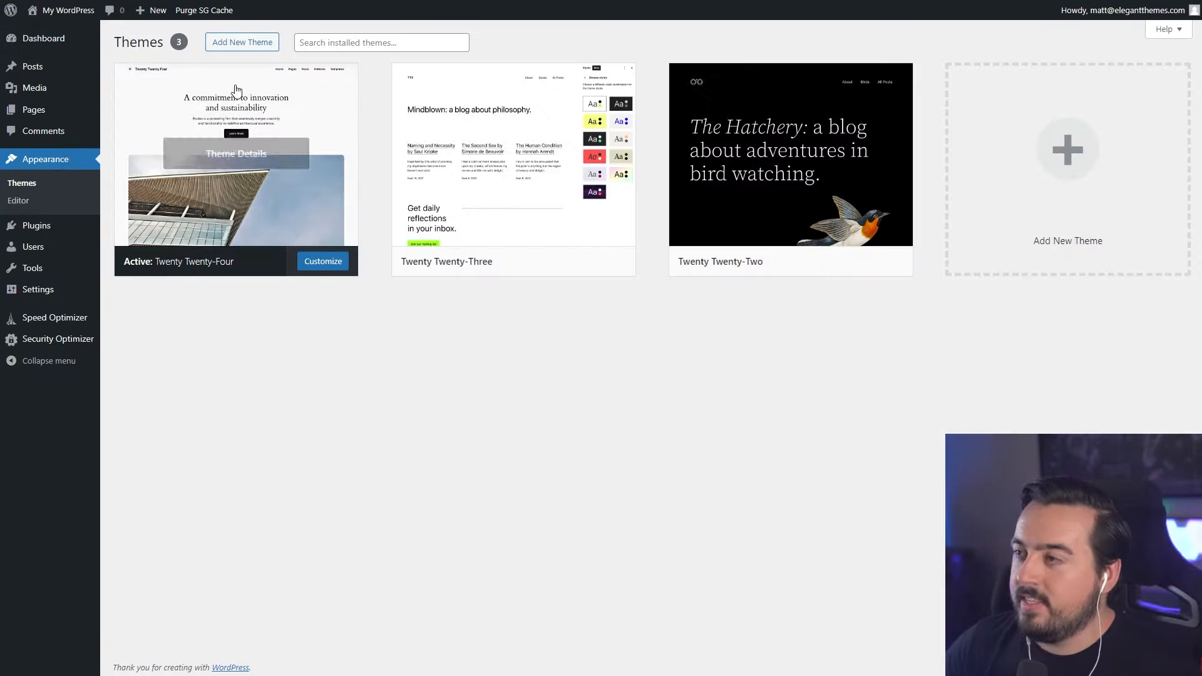
{"action": "left_click", "coordinate": [239, 44]}
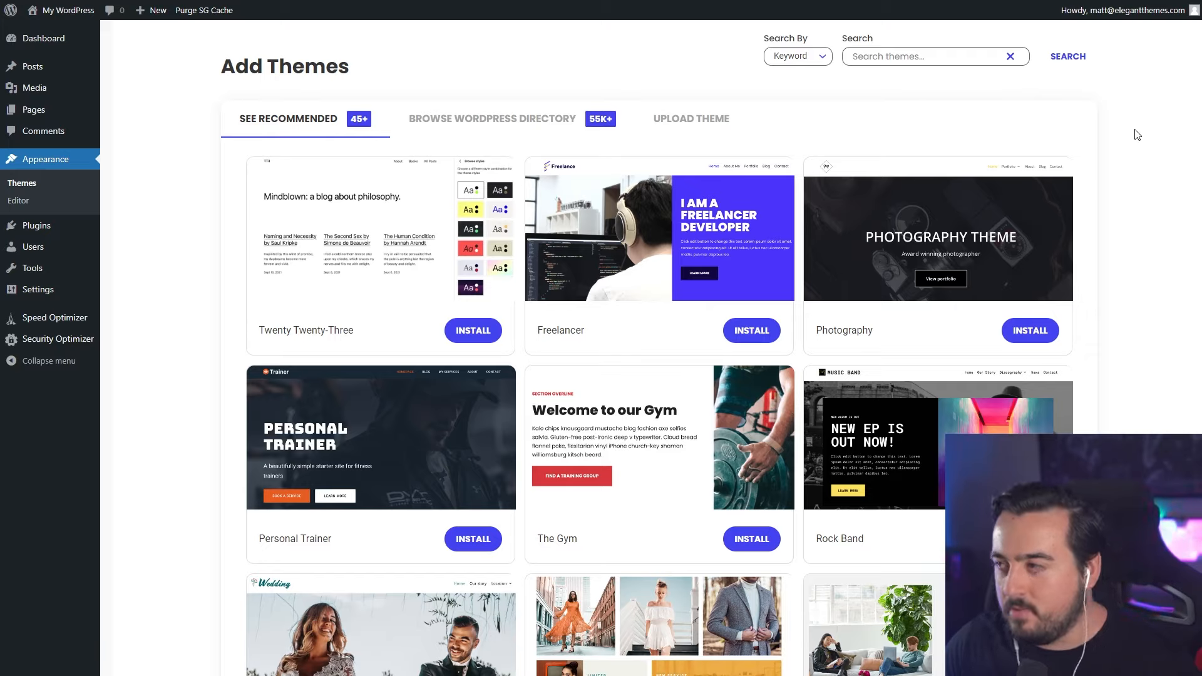
{"action": "left_click", "coordinate": [706, 125]}
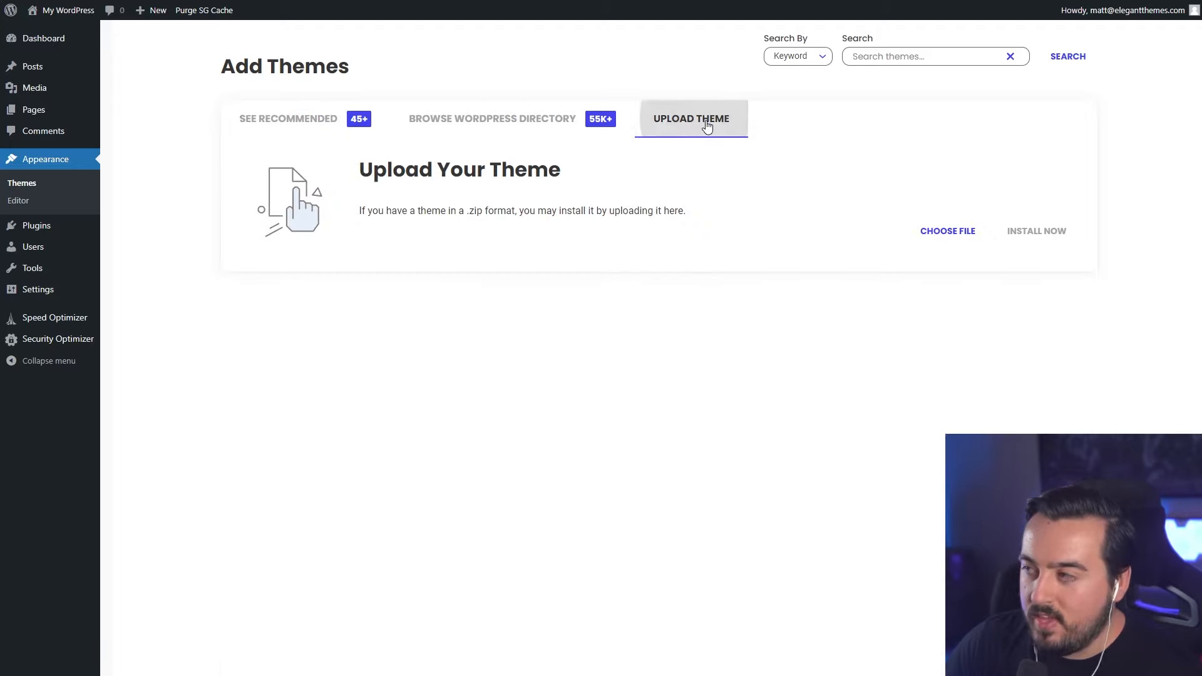
{"action": "left_click", "coordinate": [948, 232]}
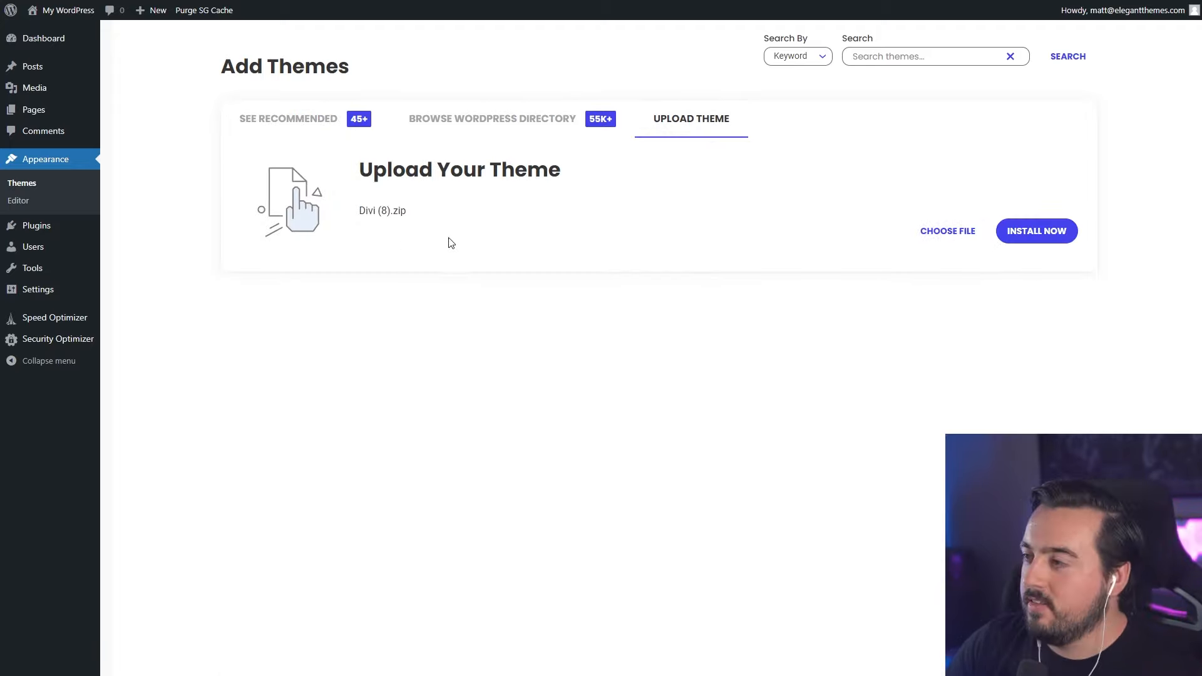
{"action": "left_click", "coordinate": [1036, 232]}
Activate the newly installed Divi theme.
{"action": "left_click_drag", "start_coordinate": [360, 262], "coordinate": [549, 266]}
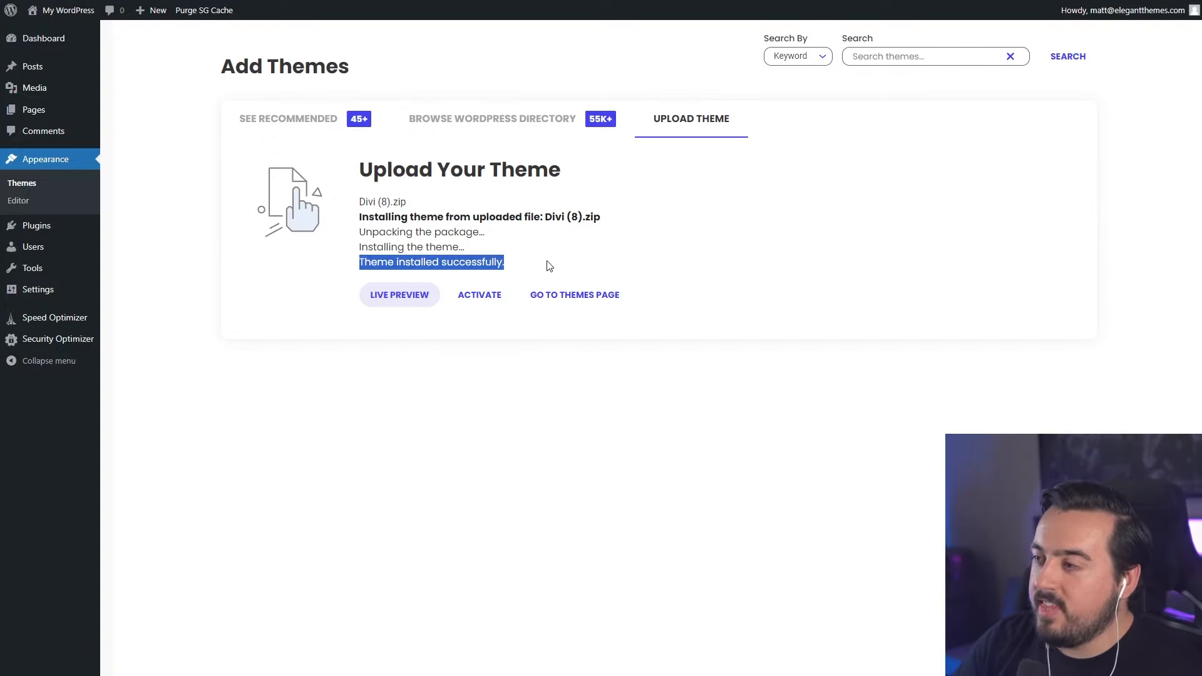
{"action": "left_click", "coordinate": [549, 267]}
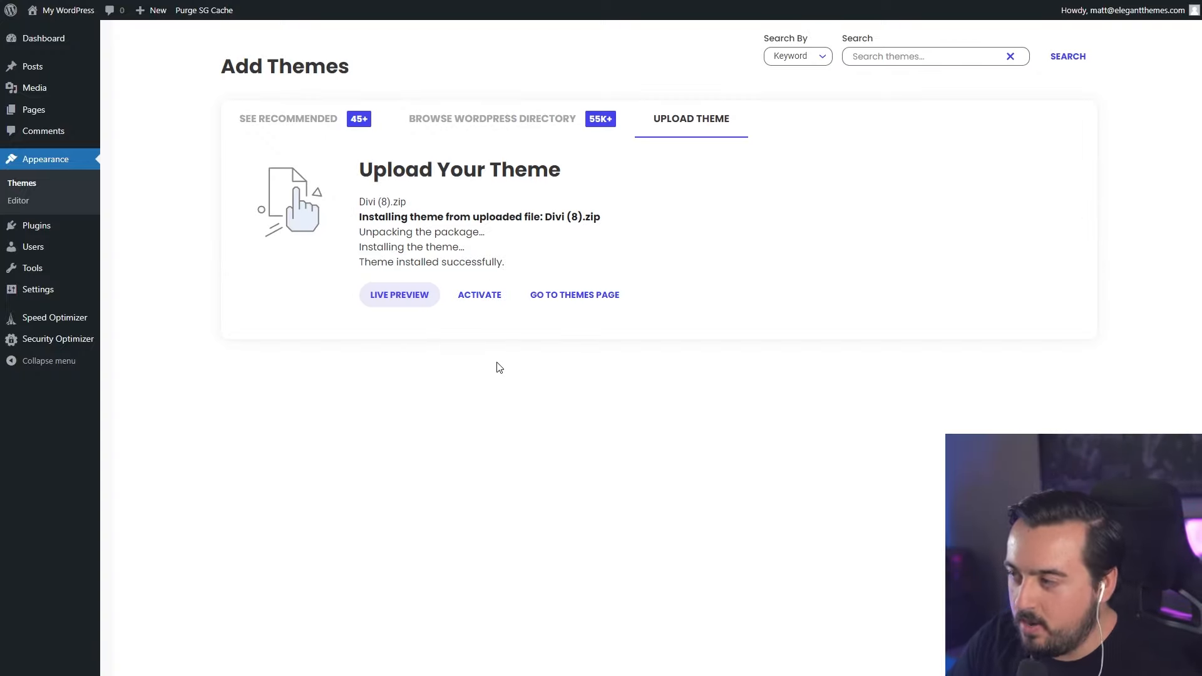
{"action": "left_click", "coordinate": [476, 297]}
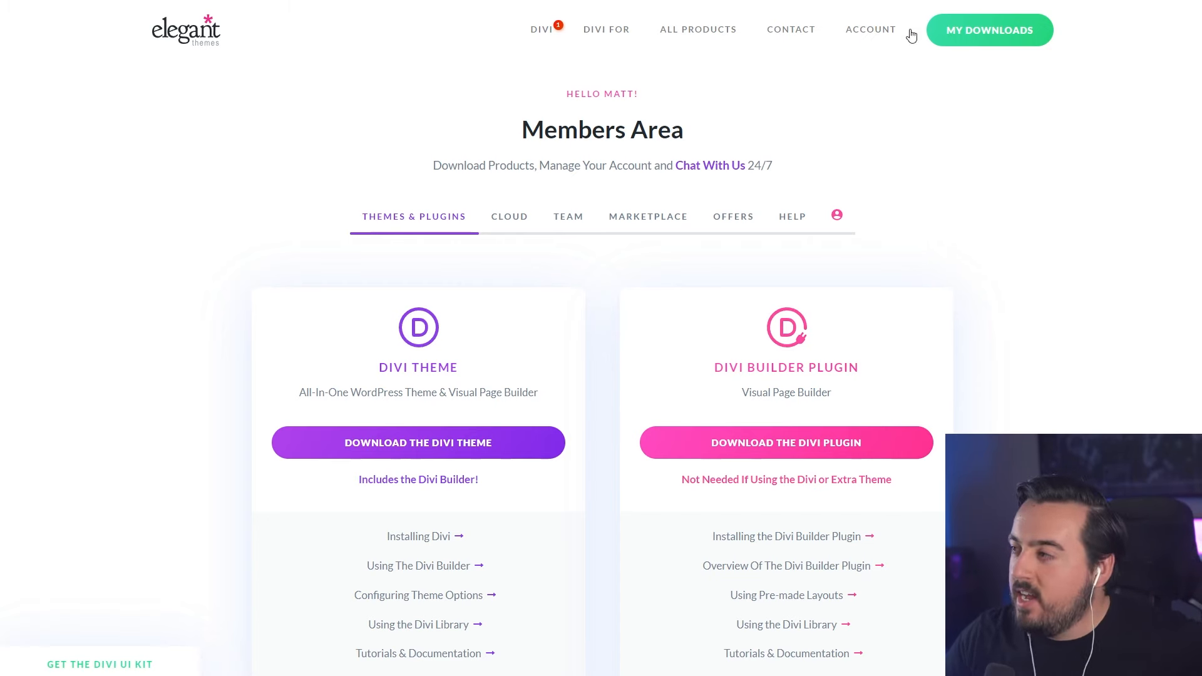
In the Elegant Themes account, generate a new API key labelled "New SiteGround" and copy the key.
{"action": "mouse_move", "coordinate": [901, 34]}
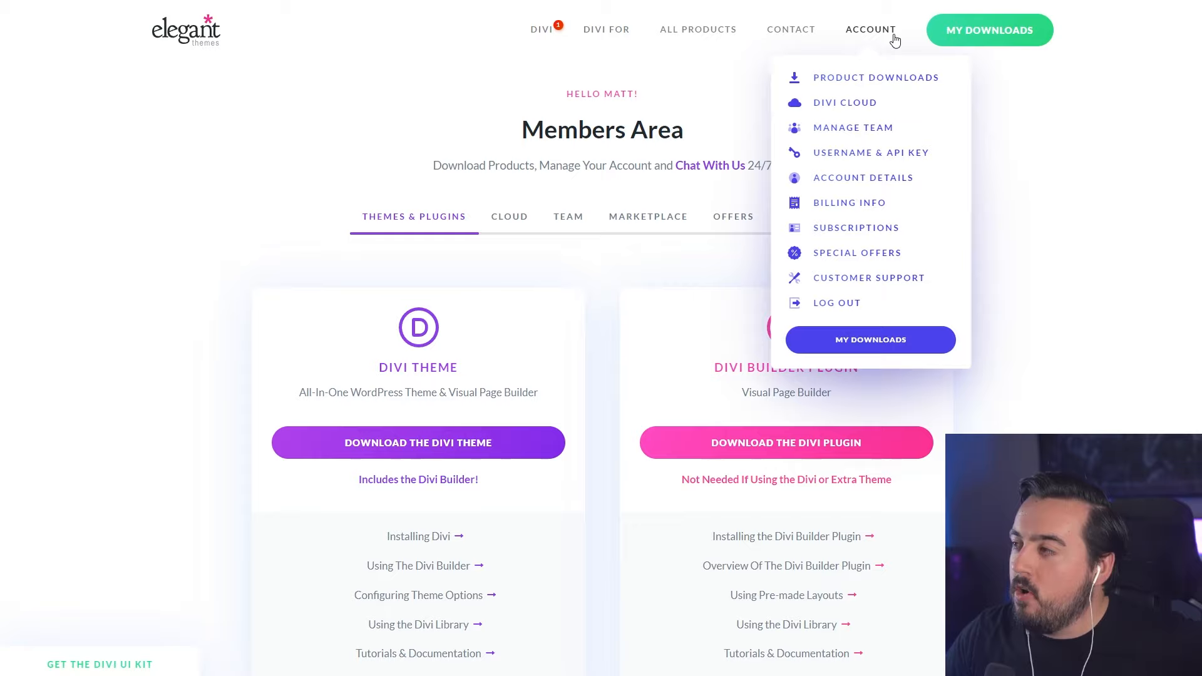
{"action": "left_click", "coordinate": [866, 162]}
{"action": "scroll", "coordinate": [1076, 388], "scroll_direction": "down", "scroll_amount": 10}
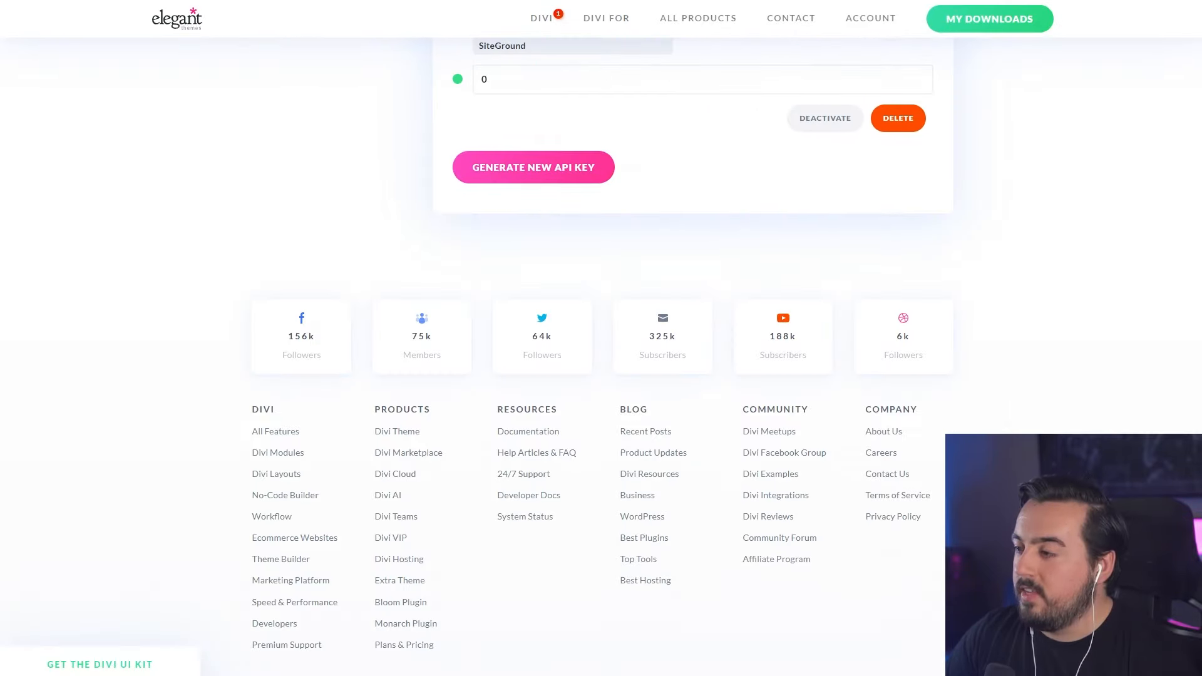
{"action": "left_click", "coordinate": [565, 173]}
{"action": "type", "text": "New SiteGround"}
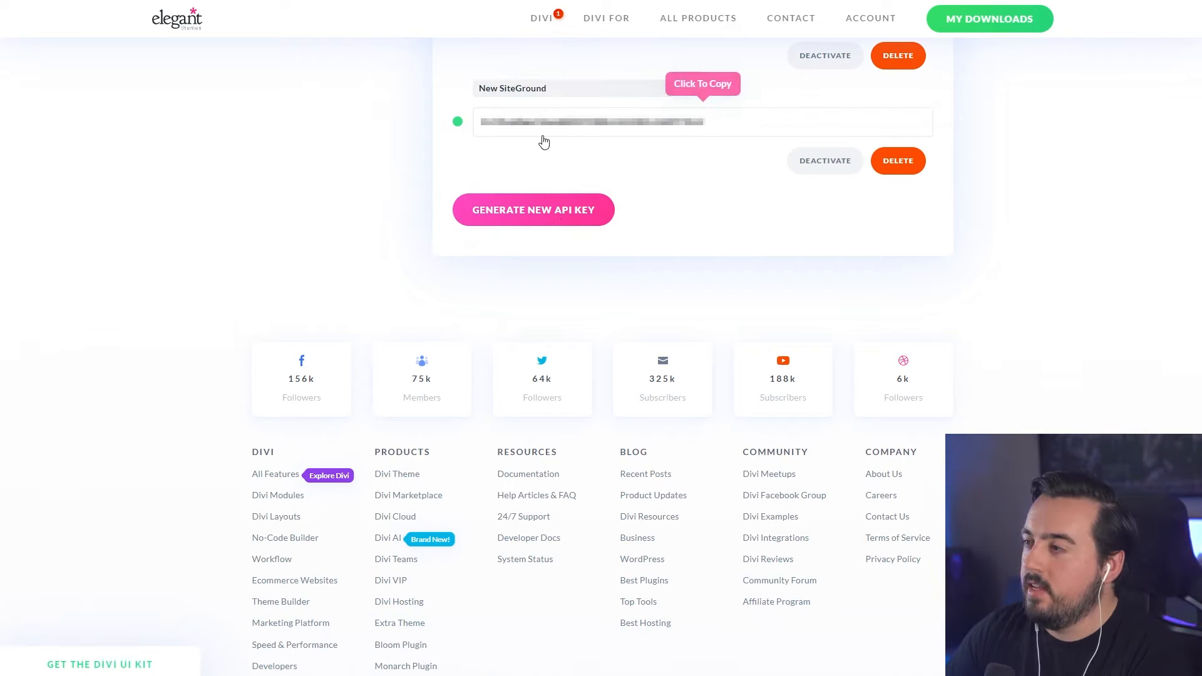
{"action": "left_click", "coordinate": [545, 131]}
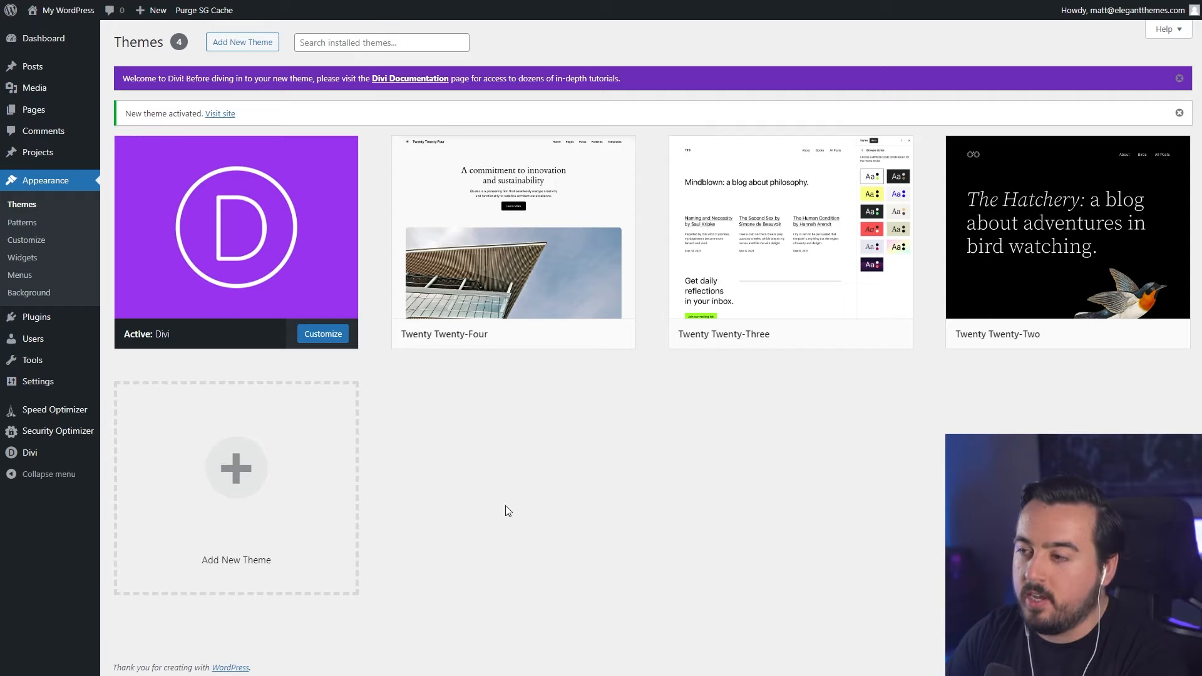
Switch to the WordPress admin and open the Username field in the Divi Theme Options' update settings.
{"action": "mouse_move", "coordinate": [43, 459]}
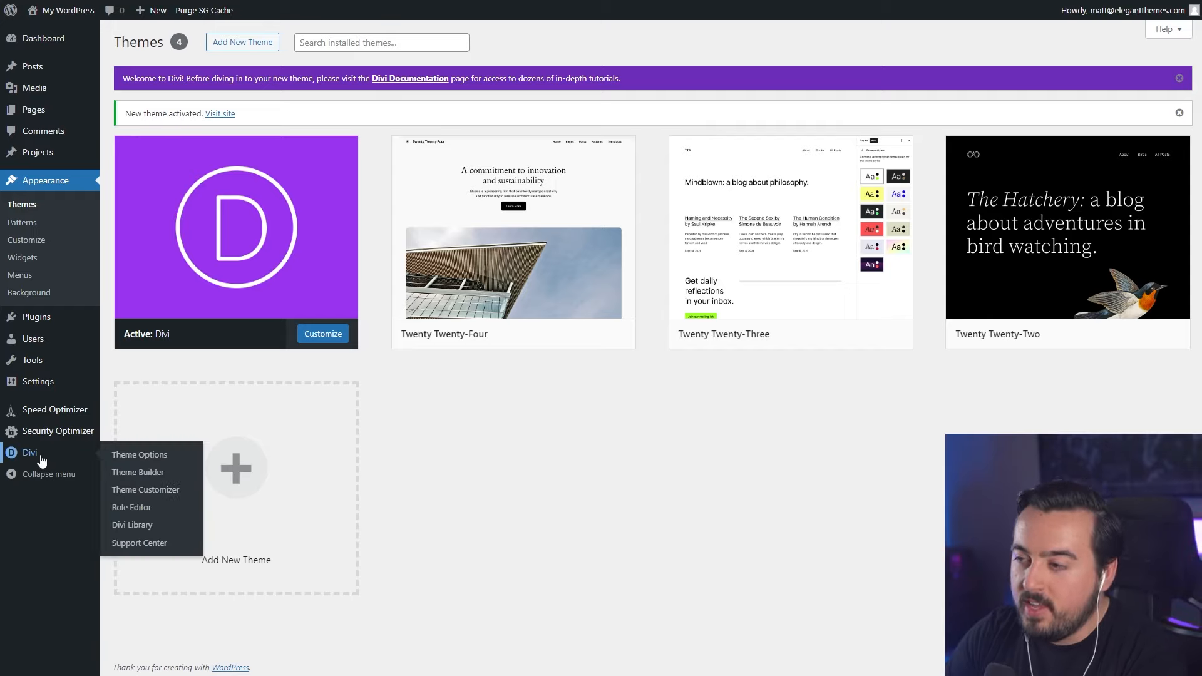
{"action": "left_click", "coordinate": [129, 455]}
{"action": "left_click", "coordinate": [602, 132]}
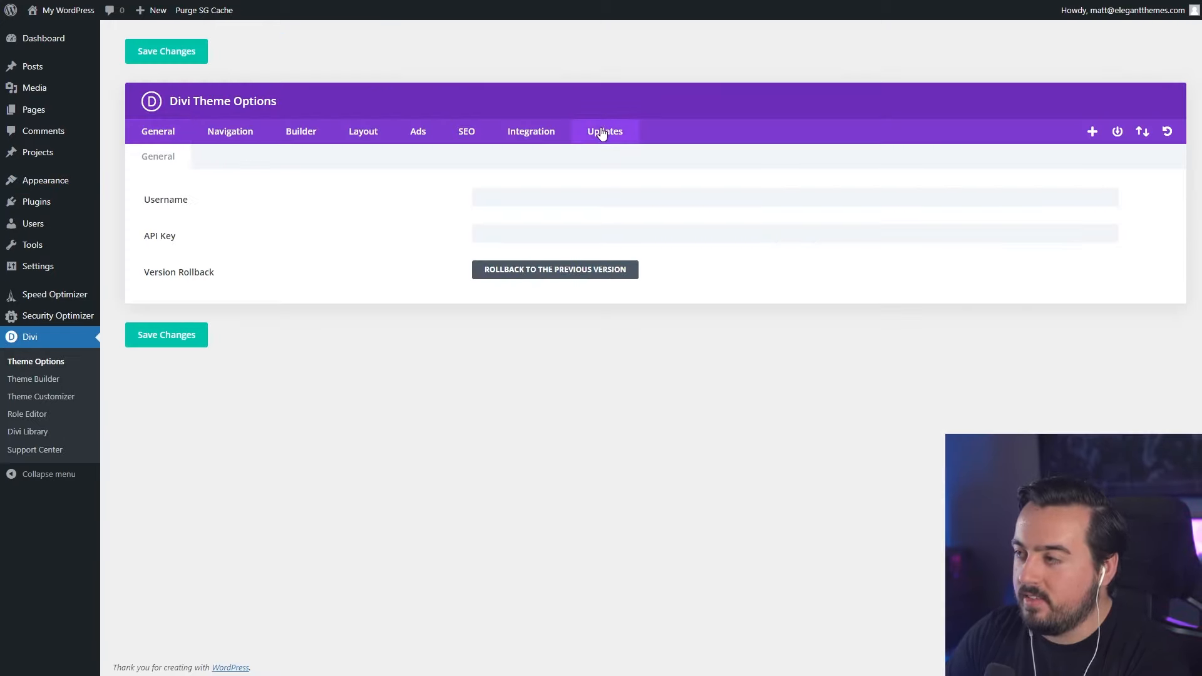
{"action": "left_click", "coordinate": [398, 200]}
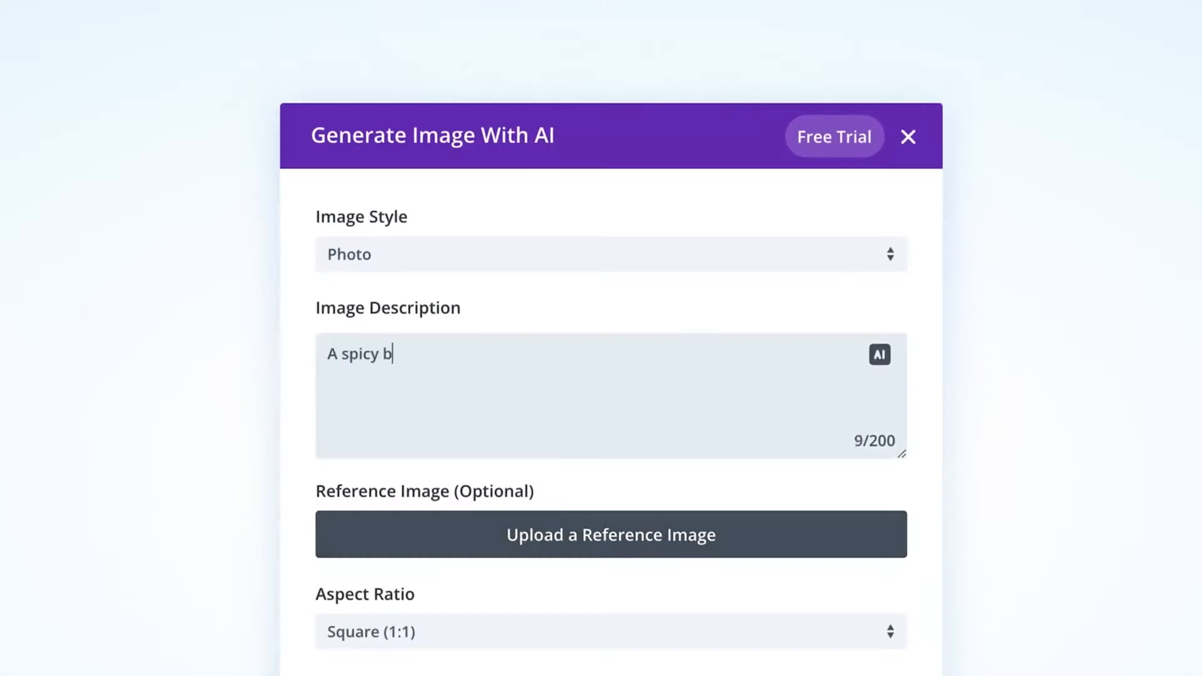
Describe the AI image as "A spicy burger busting into flames with fiery heat and flavor, dark slate table, dark background".
{"action": "type", "text": "urger busting into flames with fiery heat and flavor, dark slate table, dark background"}
{"action": "left_click", "coordinate": [656, 528]}
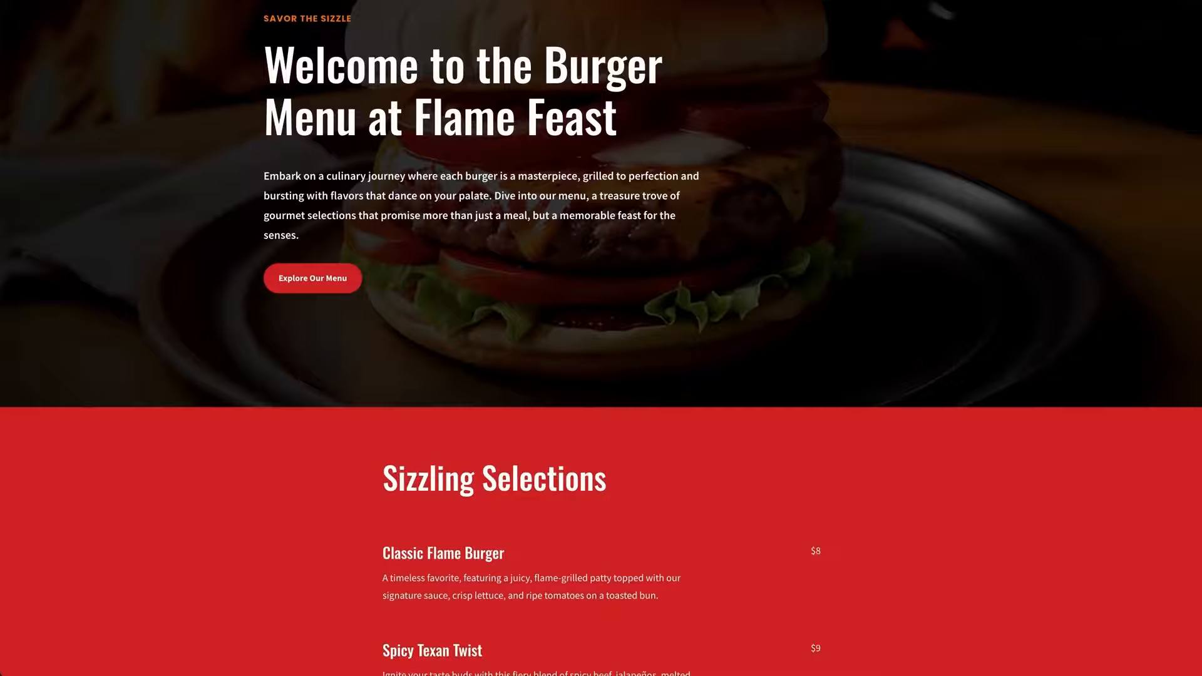
Look through the Sizzling Selections menu on the Flame Feast burger page.
{"action": "scroll", "coordinate": [601, 338], "scroll_direction": "down", "scroll_amount": 8}
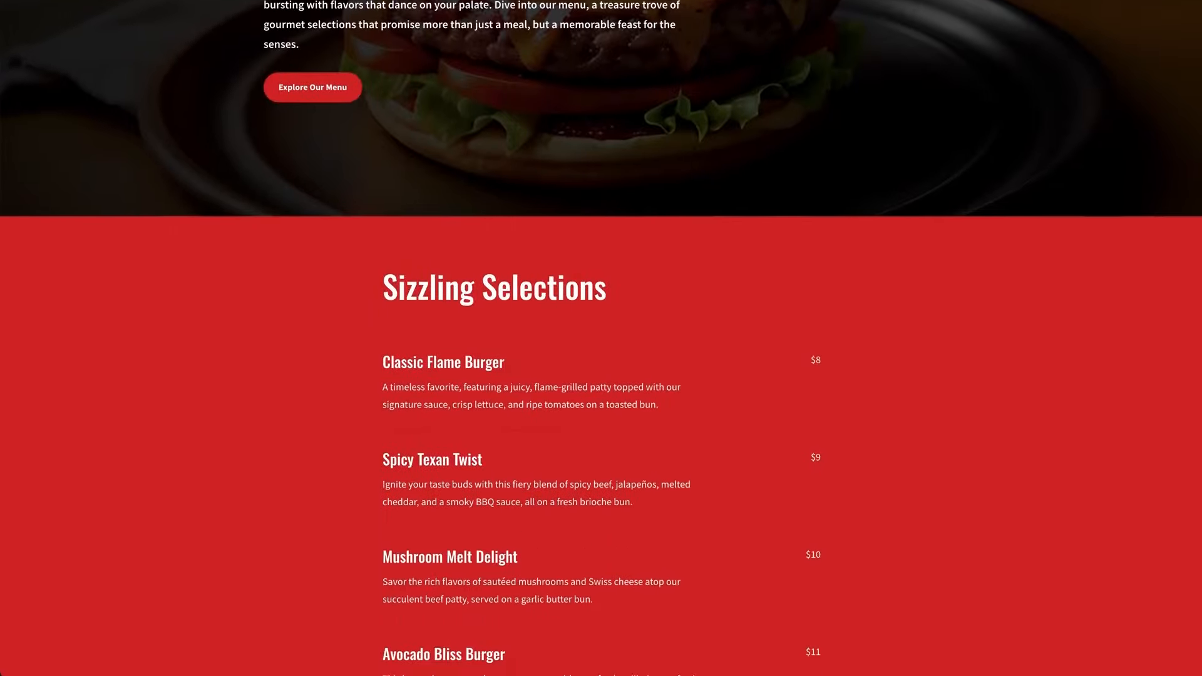
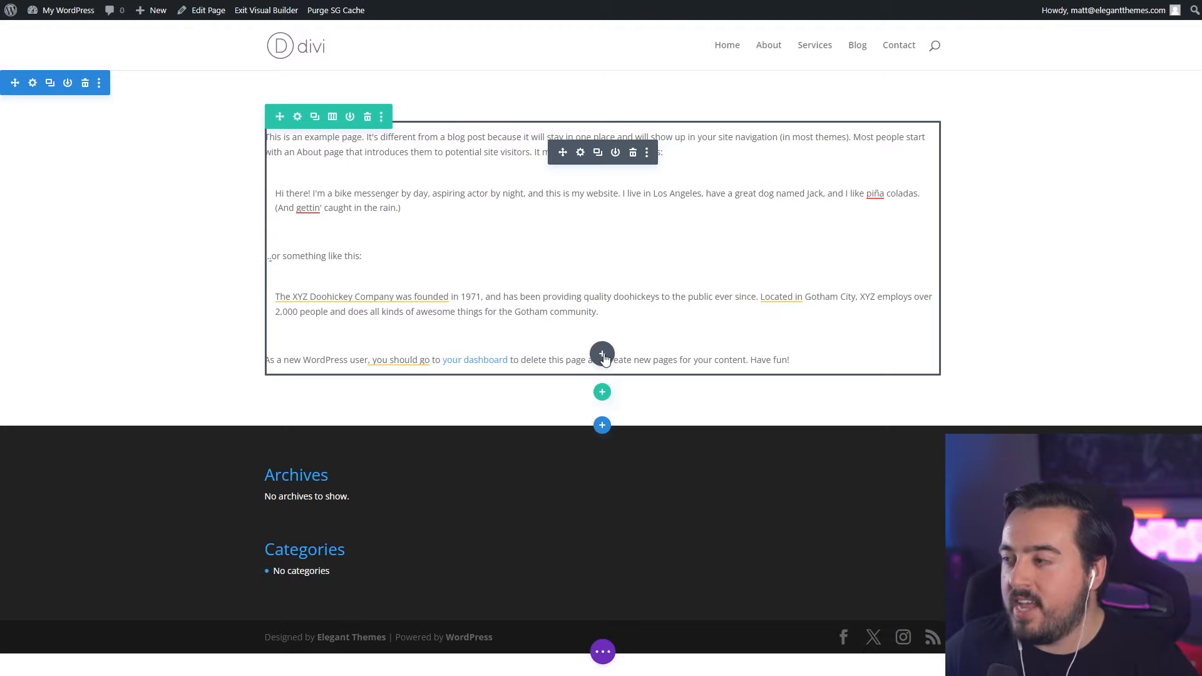
Browse the Divi modules that can be inserted below the example page's text.
{"action": "left_click", "coordinate": [603, 355]}
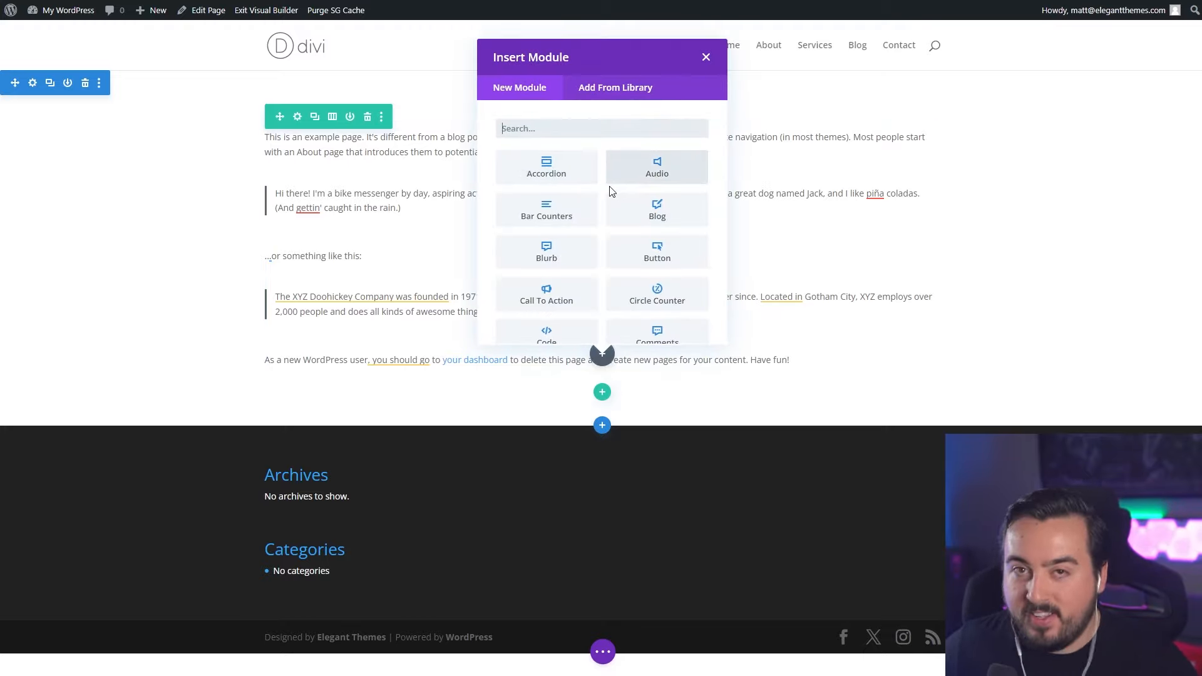
{"action": "scroll", "coordinate": [610, 194], "scroll_direction": "down", "scroll_amount": 9}
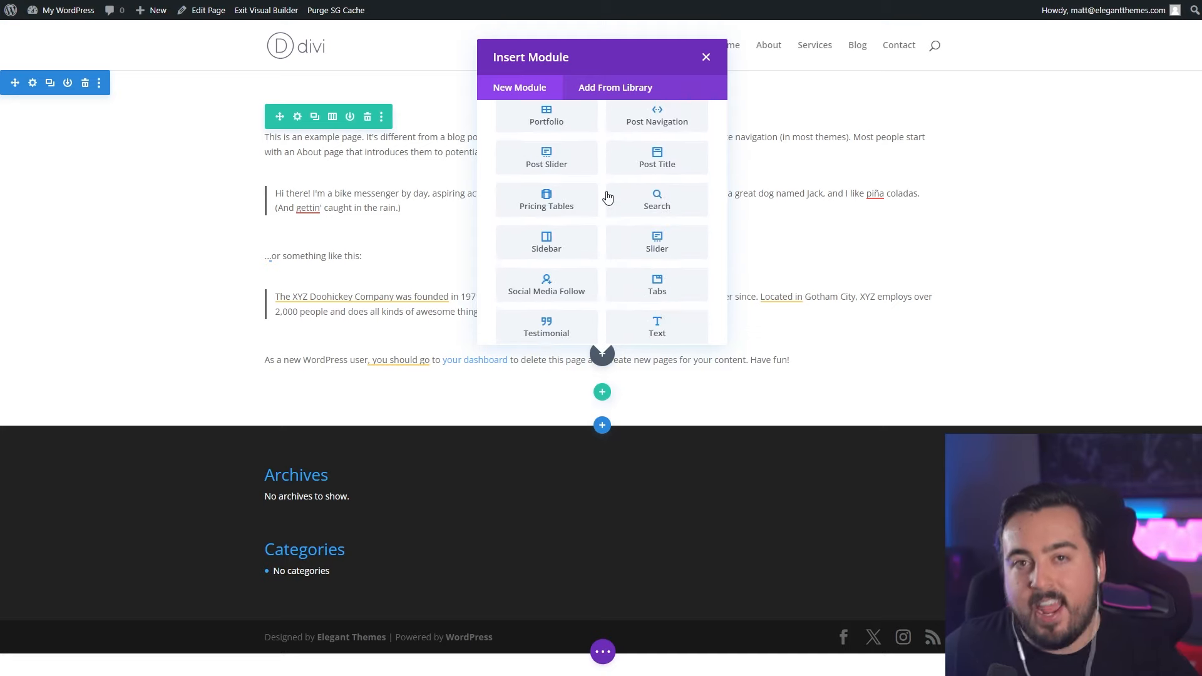
{"action": "scroll", "coordinate": [607, 197], "scroll_direction": "down", "scroll_amount": 3}
{"action": "scroll", "coordinate": [607, 197], "scroll_direction": "up", "scroll_amount": 10}
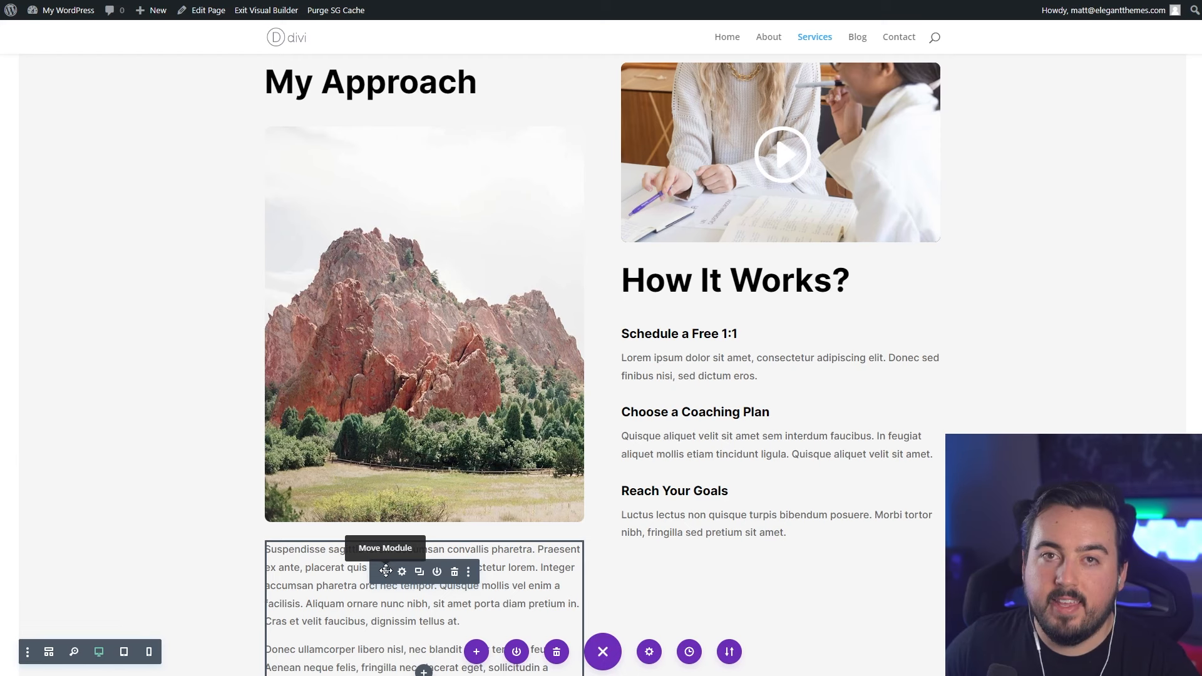
Move the paragraph text module above the mountain image, directly below the My Approach heading.
{"action": "left_click_drag", "start_coordinate": [385, 571], "coordinate": [369, 174]}
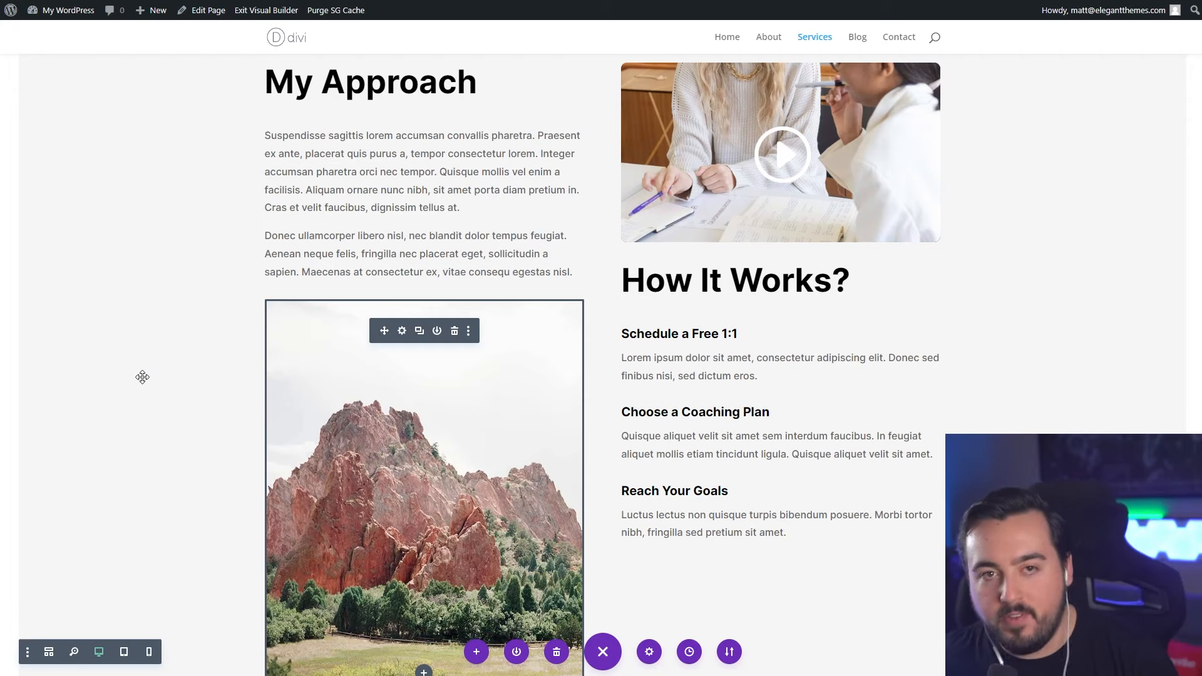
Inspect the section settings of the three service cards with the settings window docked beside the page, and close them.
{"action": "scroll", "coordinate": [142, 377], "scroll_direction": "up", "scroll_amount": 15}
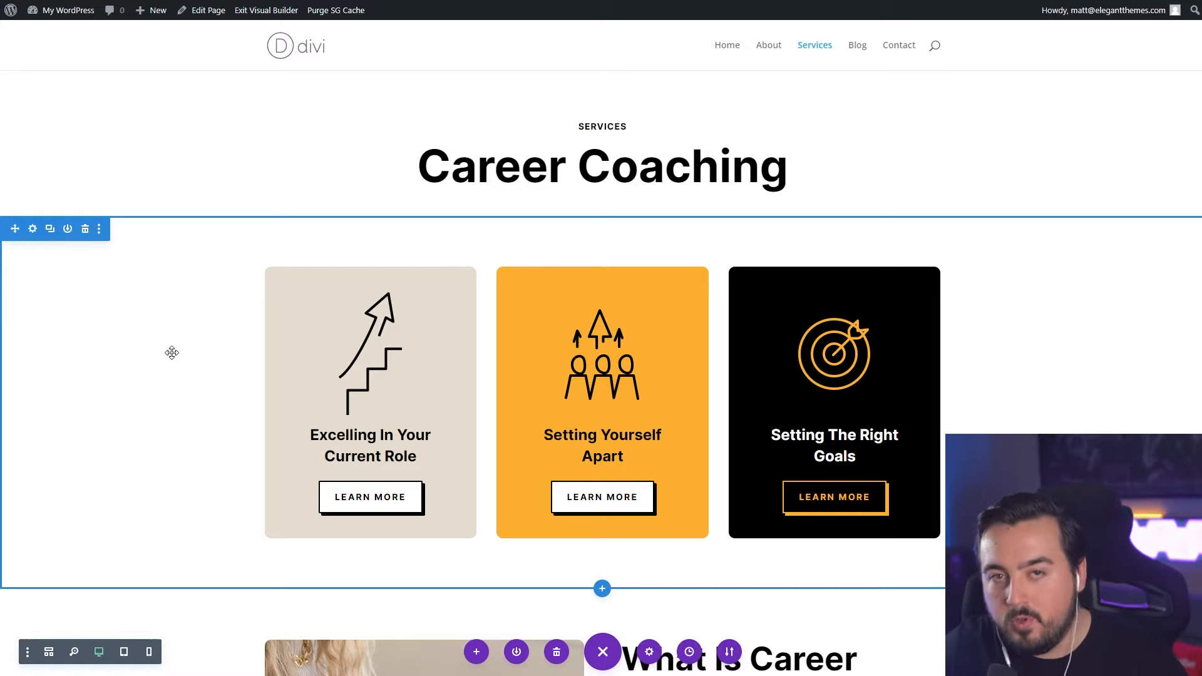
{"action": "left_click", "coordinate": [33, 229]}
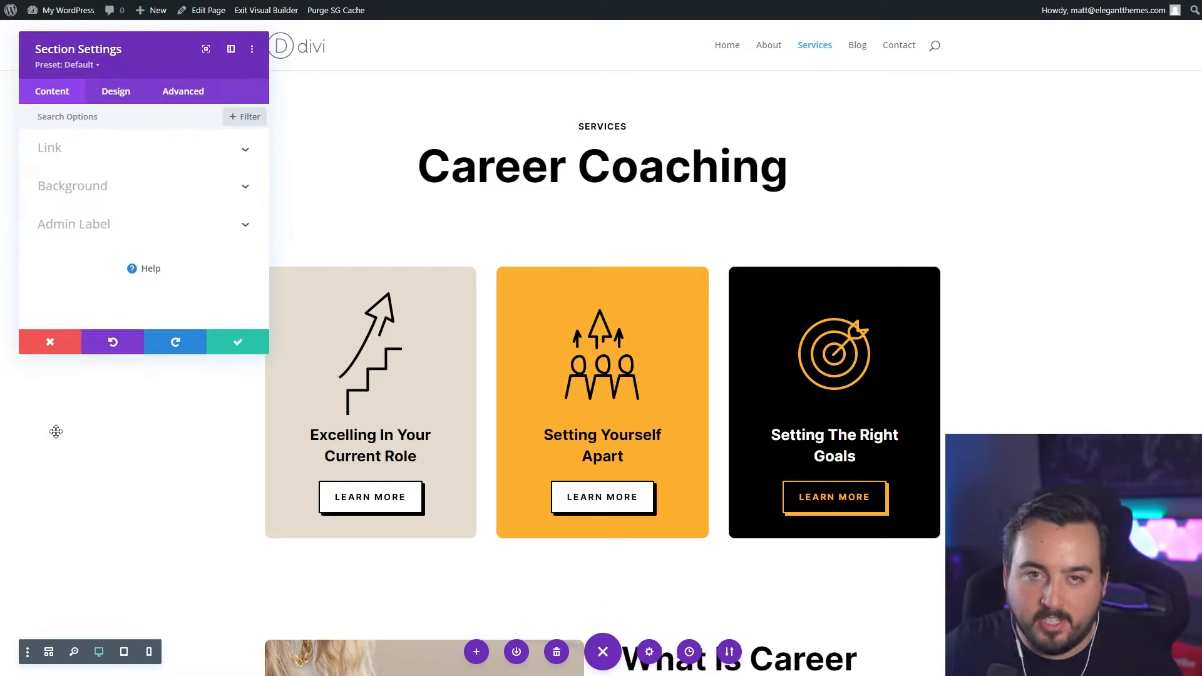
{"action": "left_click_drag", "start_coordinate": [138, 43], "coordinate": [10, 62]}
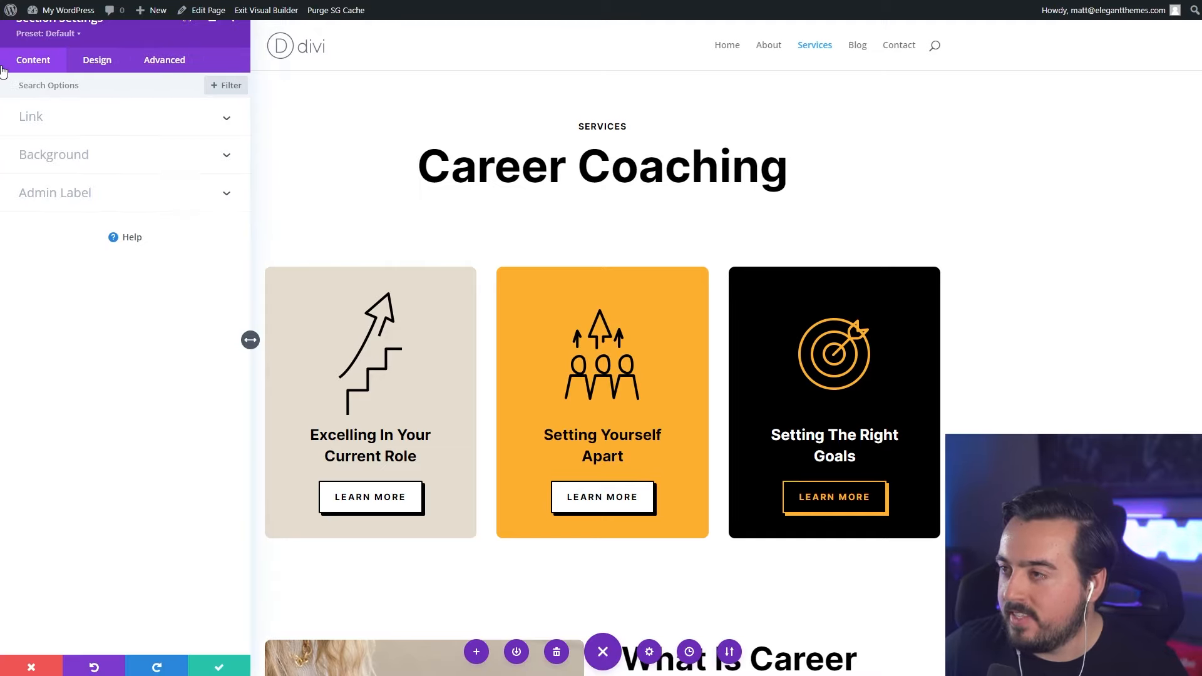
{"action": "key", "text": "Escape"}
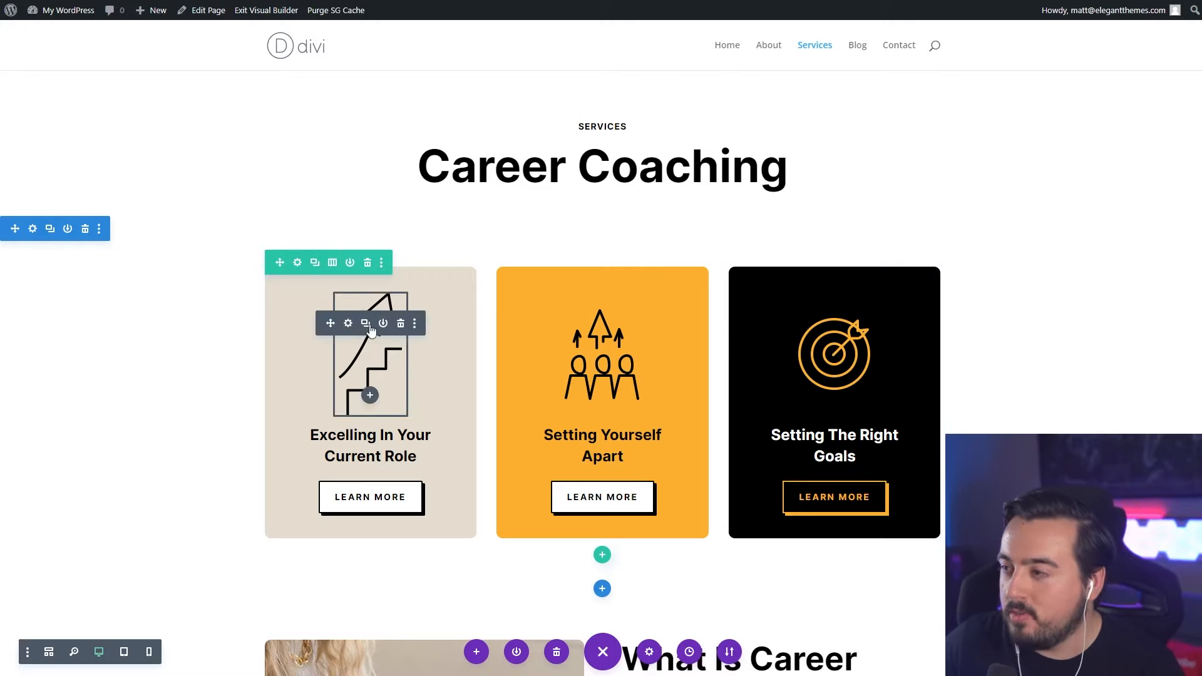
{"action": "left_click", "coordinate": [348, 323]}
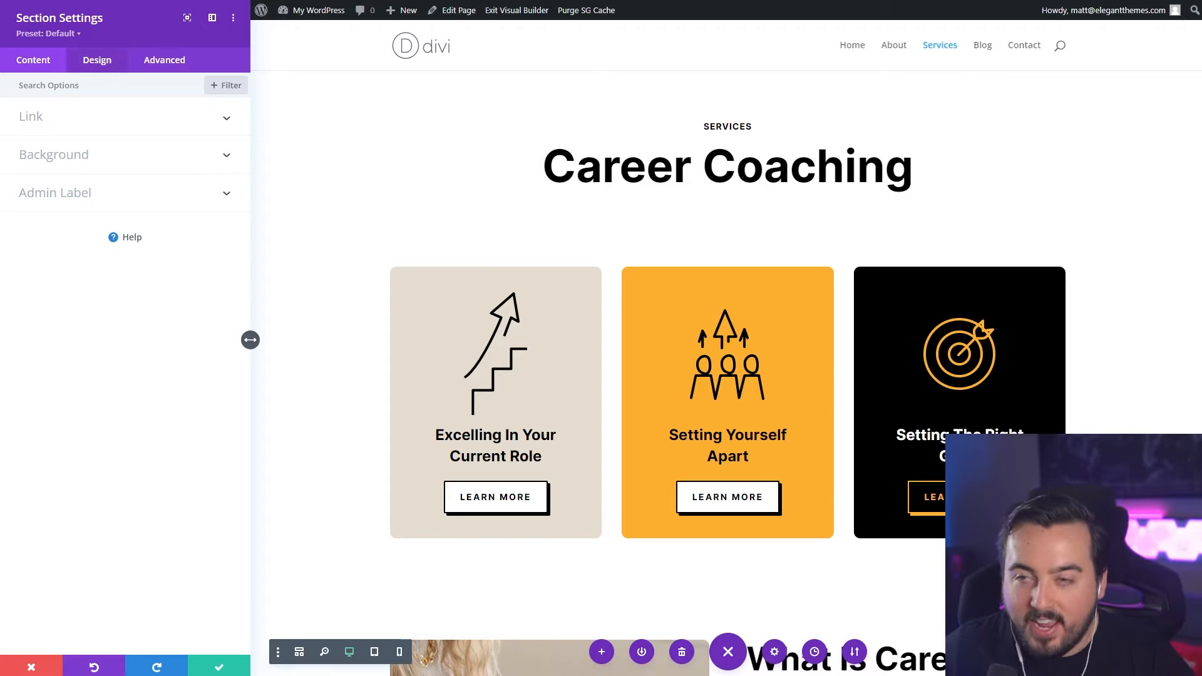
{"action": "key", "text": "Escape"}
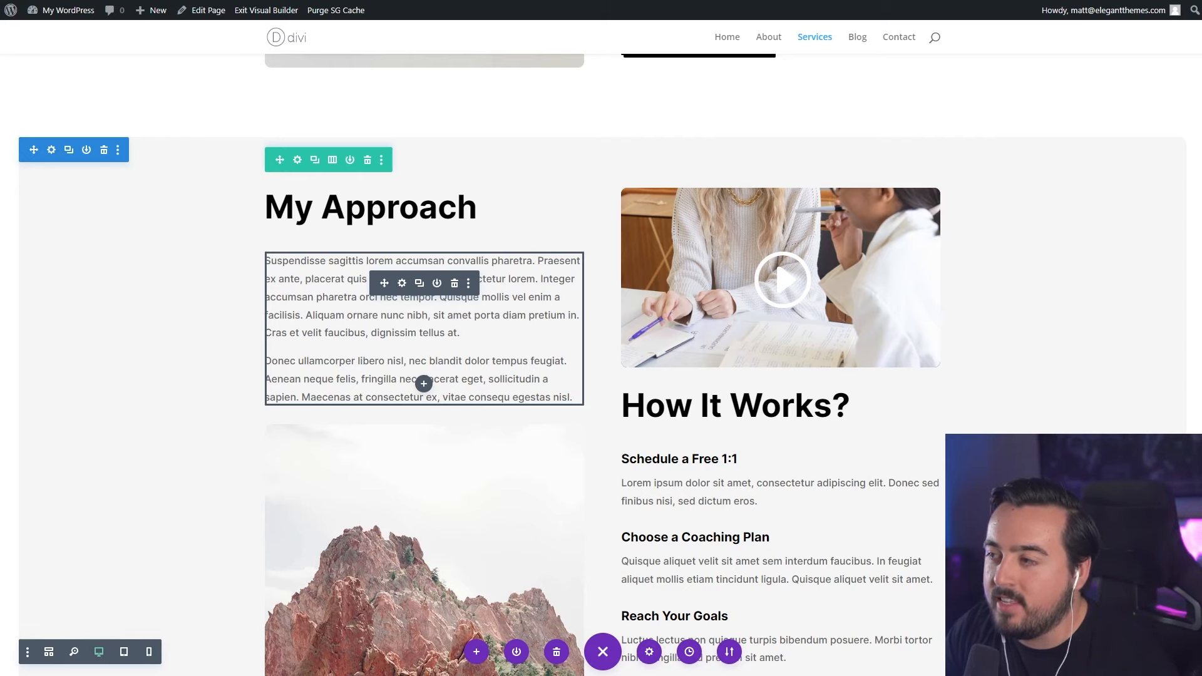
Write new text for the My Approach paragraph with Divi AI and retry for a second version.
{"action": "left_click", "coordinate": [401, 283]}
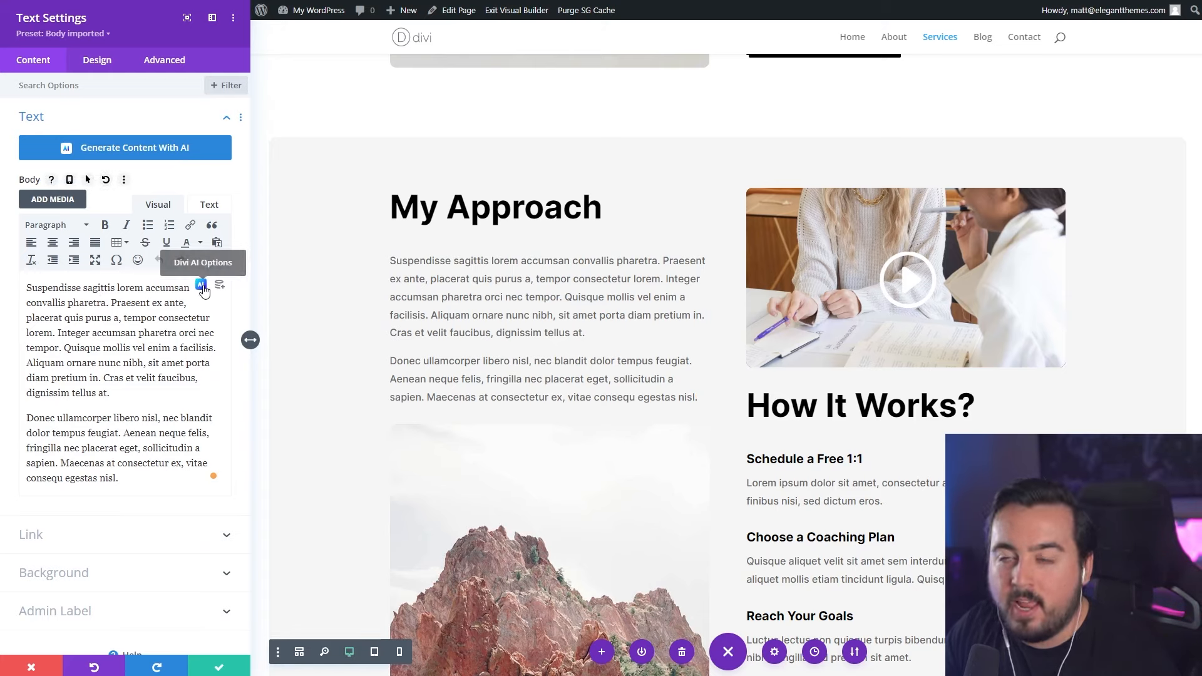
{"action": "left_click", "coordinate": [203, 288]}
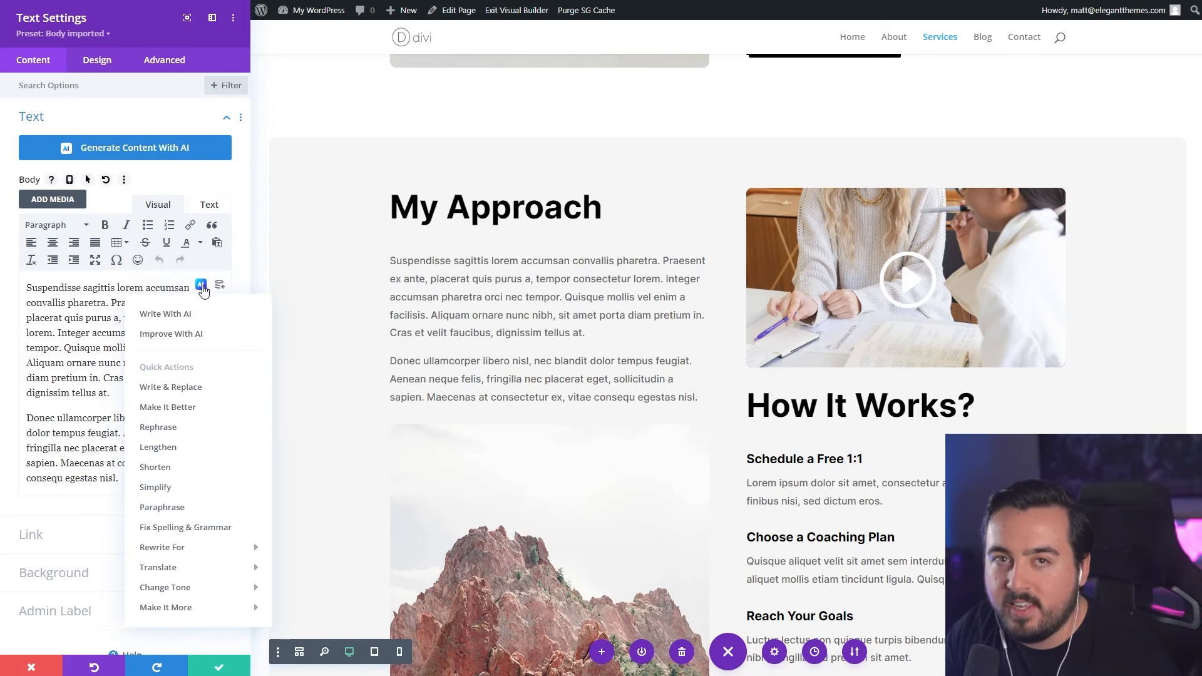
{"action": "left_click", "coordinate": [174, 314]}
{"action": "scroll", "coordinate": [545, 290], "scroll_direction": "down", "scroll_amount": 1}
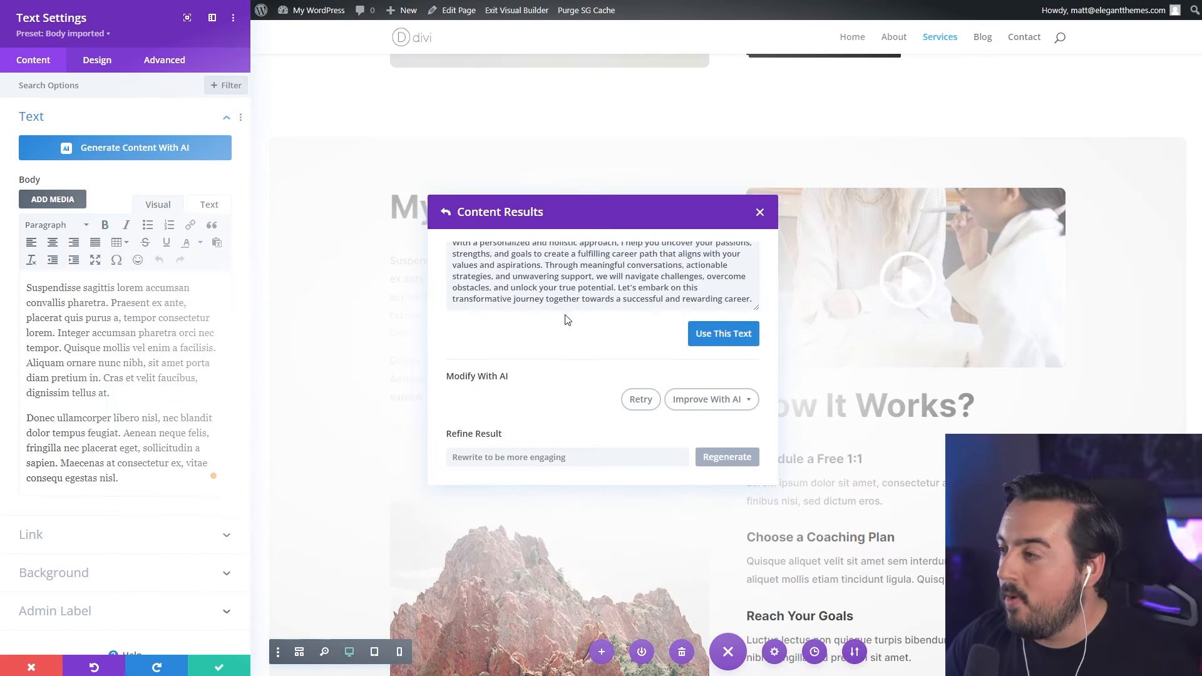
{"action": "left_click", "coordinate": [639, 399]}
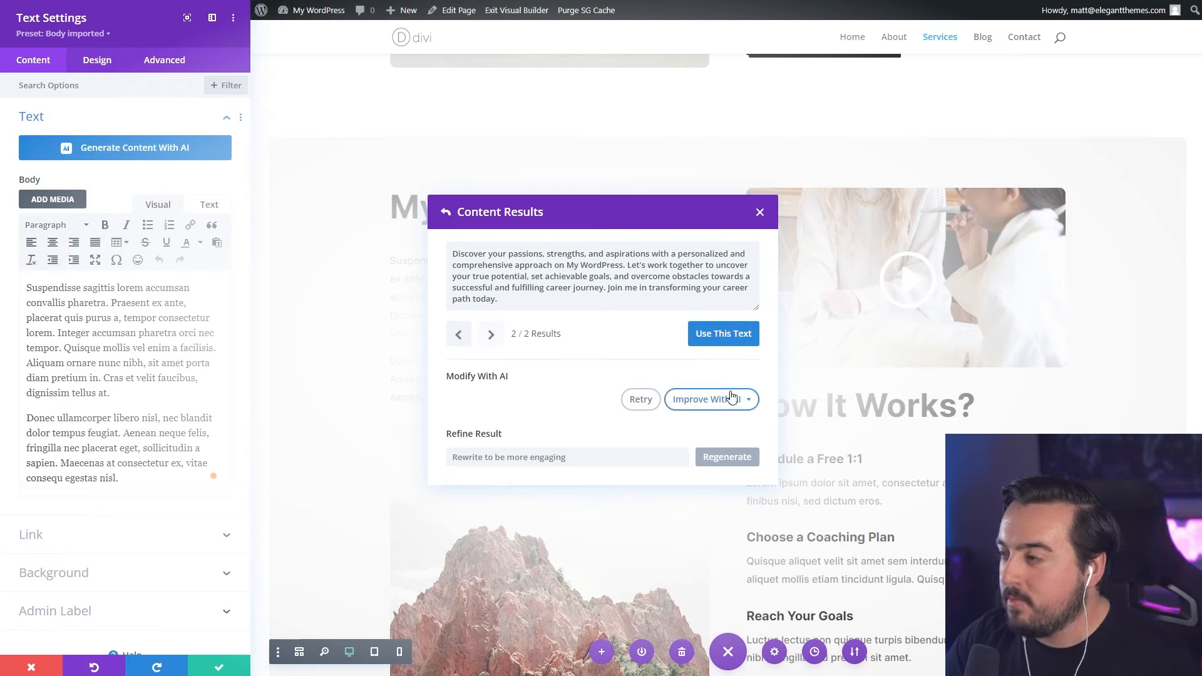
Check the Improve With AI options, then replace the My Approach paragraph with the second generated text and save the module.
{"action": "left_click", "coordinate": [694, 408]}
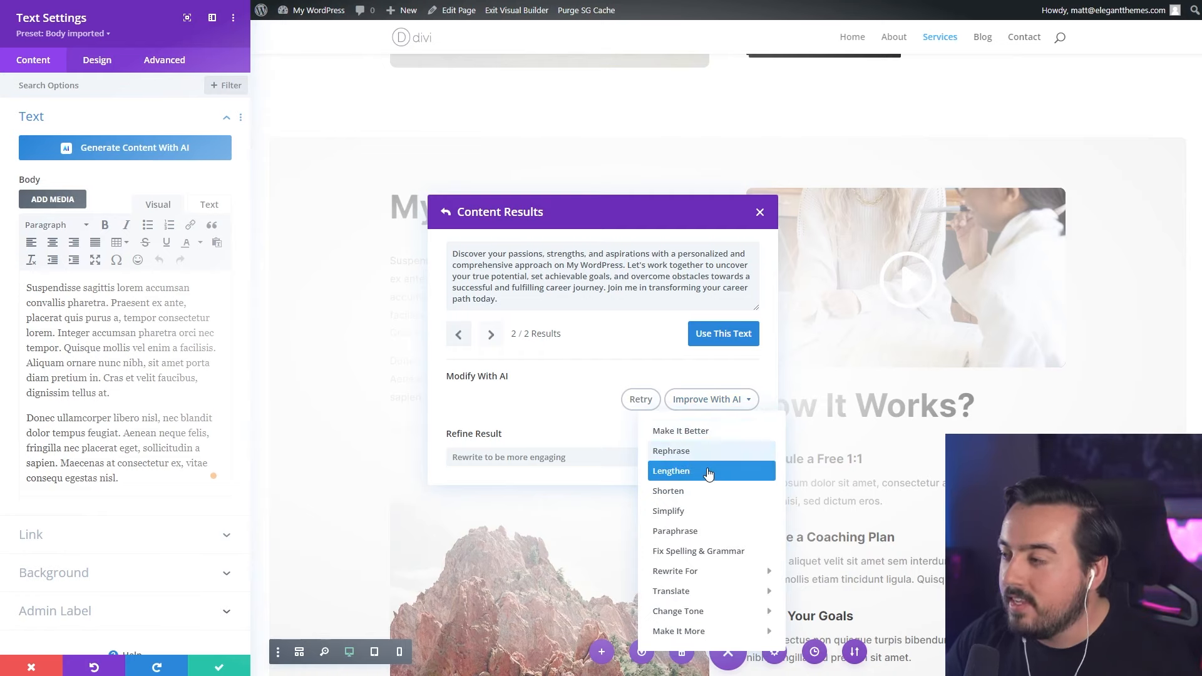
{"action": "mouse_move", "coordinate": [696, 638]}
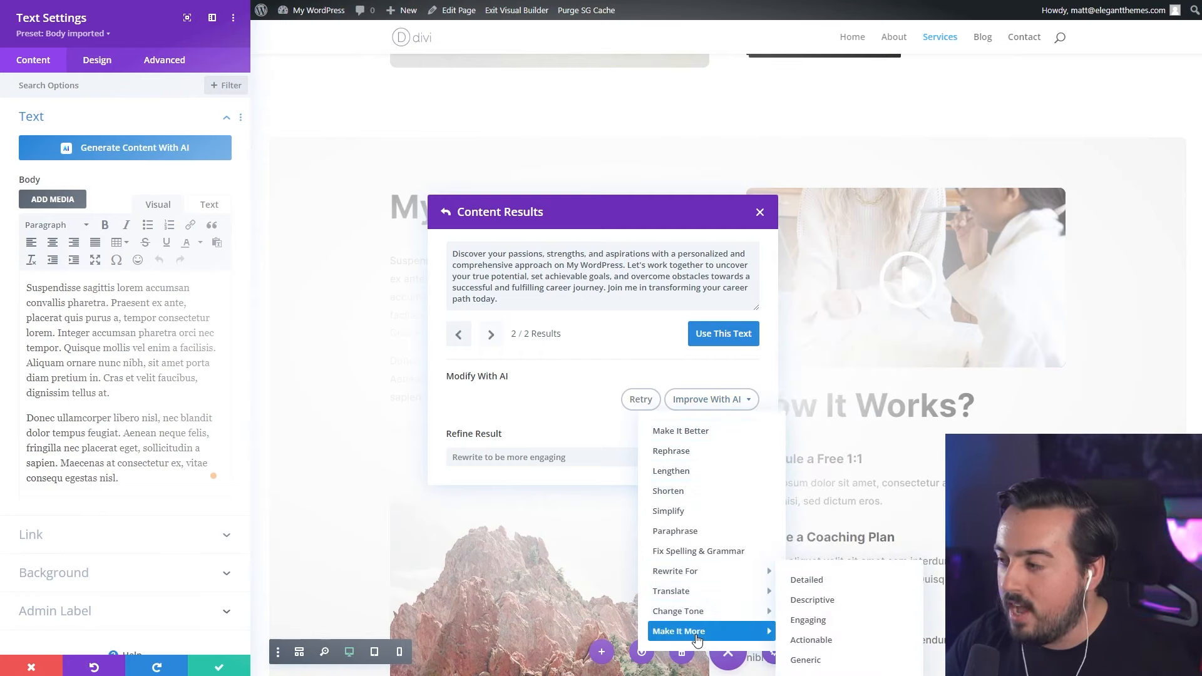
{"action": "mouse_move", "coordinate": [700, 611]}
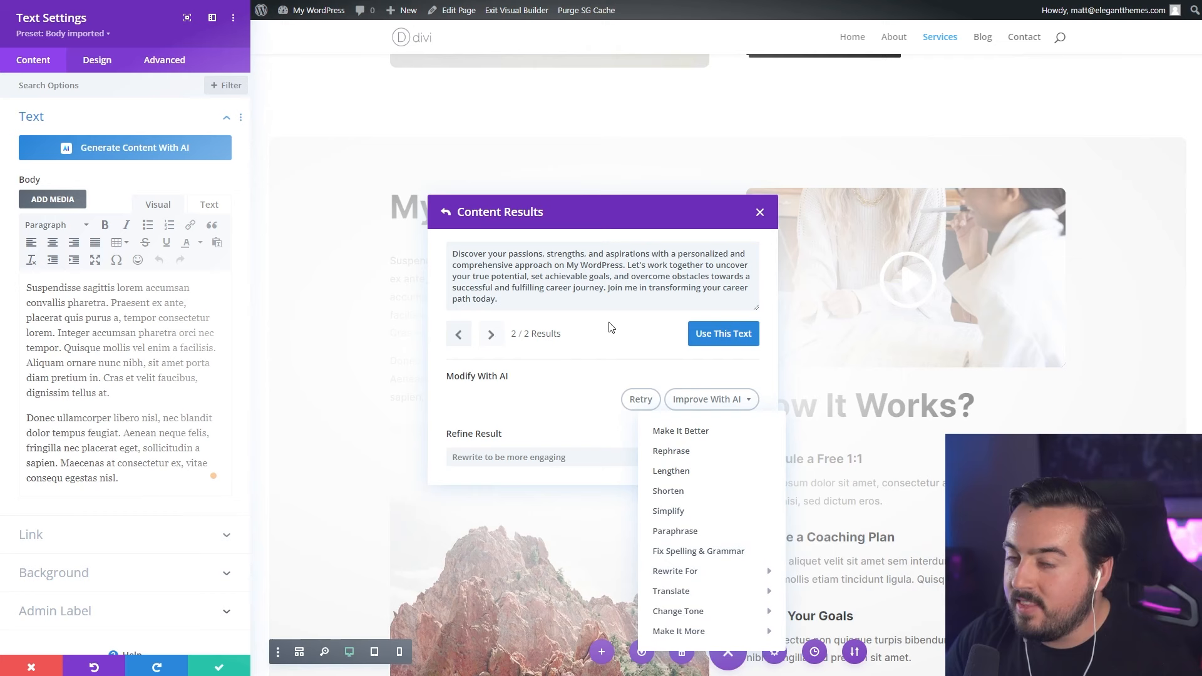
{"action": "left_click", "coordinate": [625, 330]}
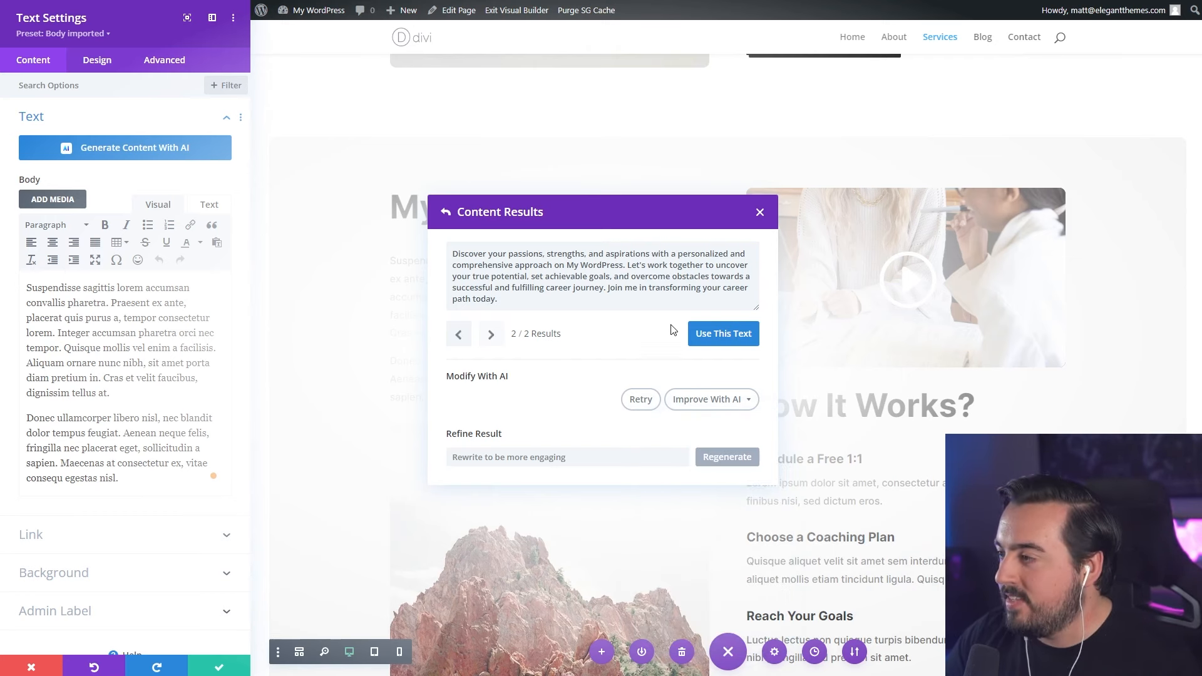
{"action": "left_click", "coordinate": [724, 334]}
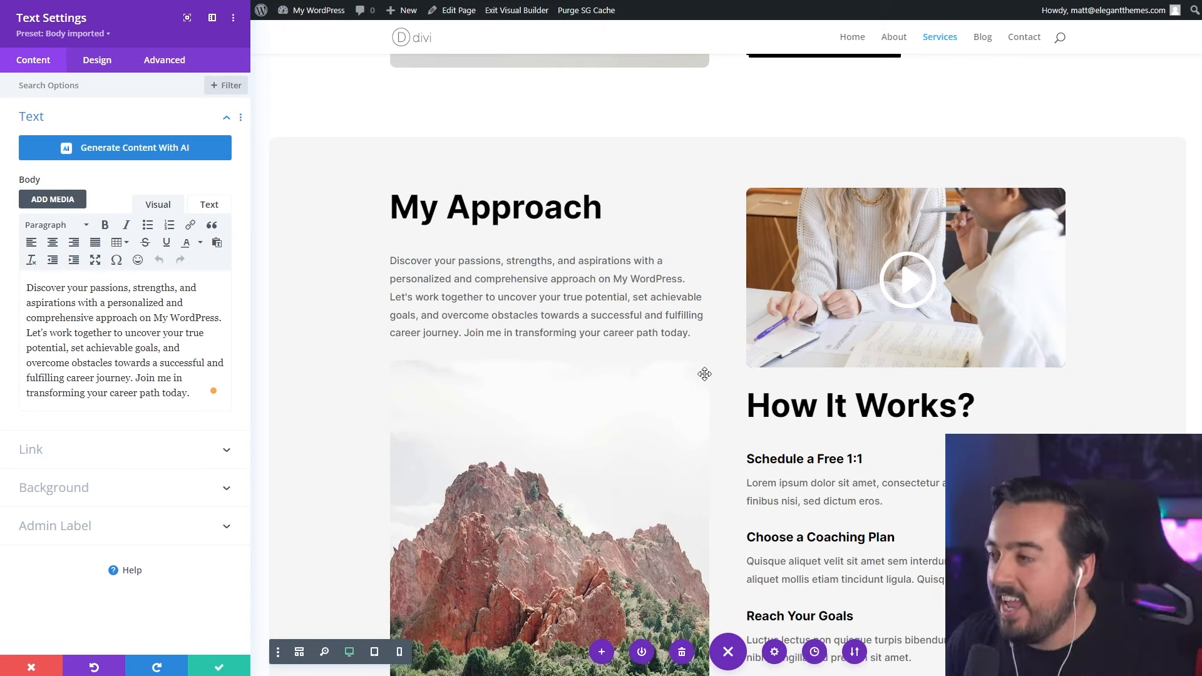
{"action": "left_click", "coordinate": [220, 668]}
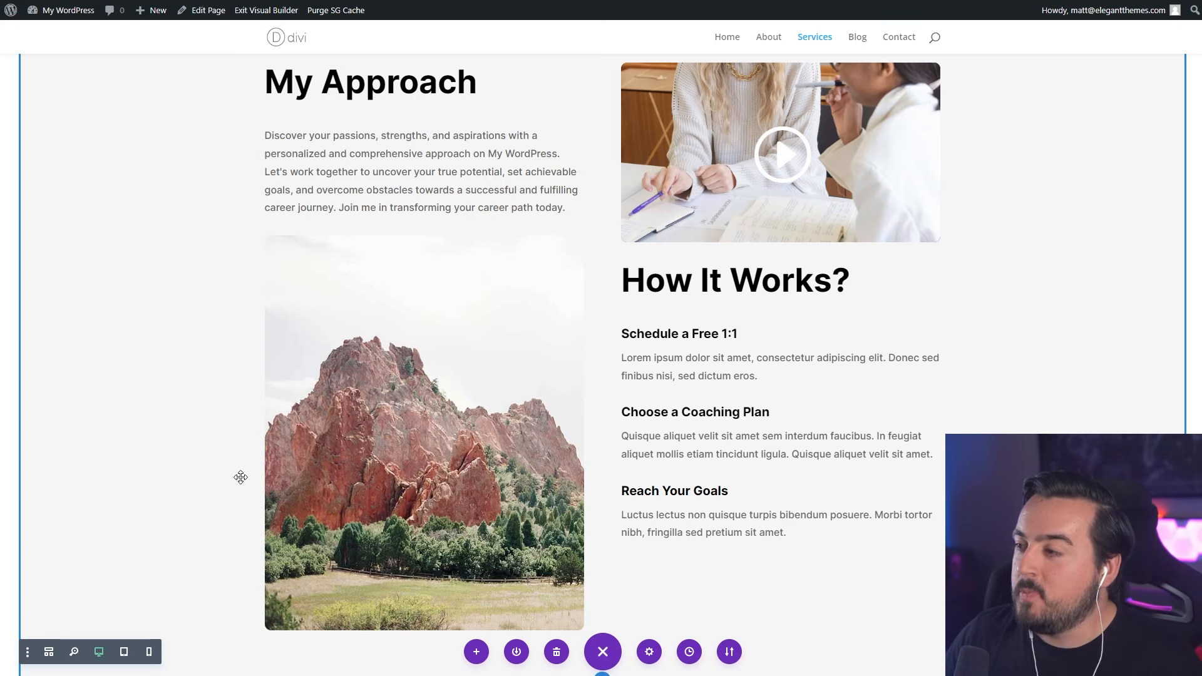
Describe an AI image for the mountain module: "empty straight road with slight curves and some hills in beautiful landscape with sun setting directly ahead".
{"action": "mouse_move", "coordinate": [440, 419]}
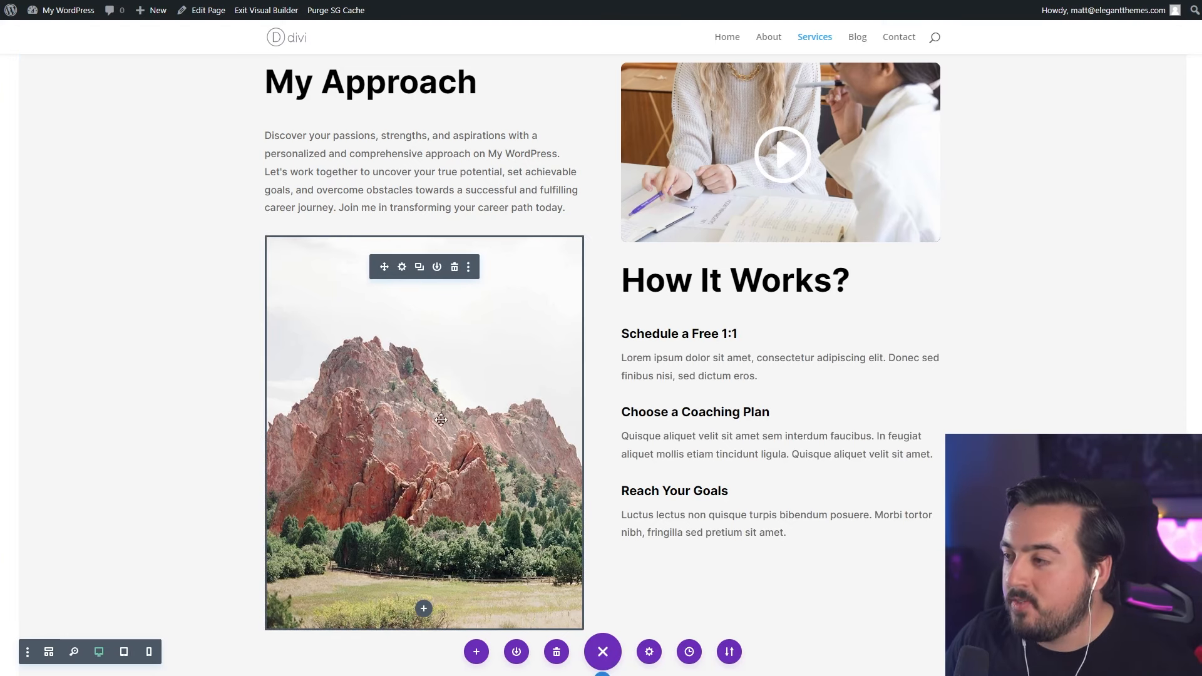
{"action": "left_click", "coordinate": [402, 267]}
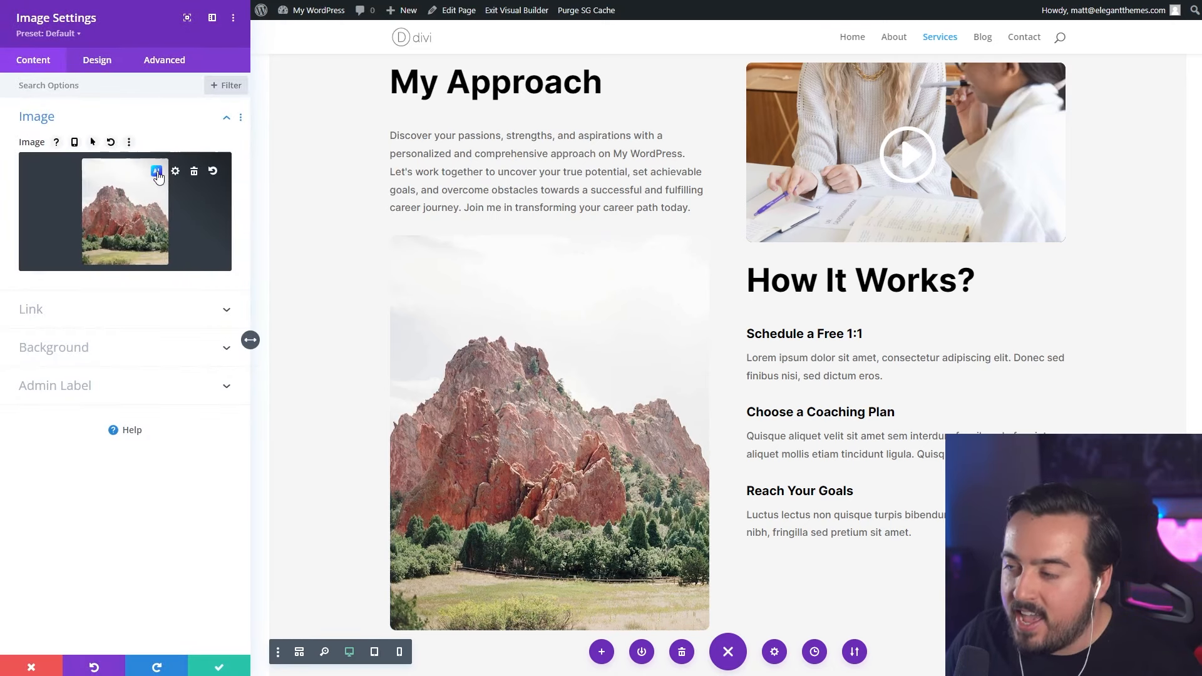
{"action": "left_click", "coordinate": [158, 173]}
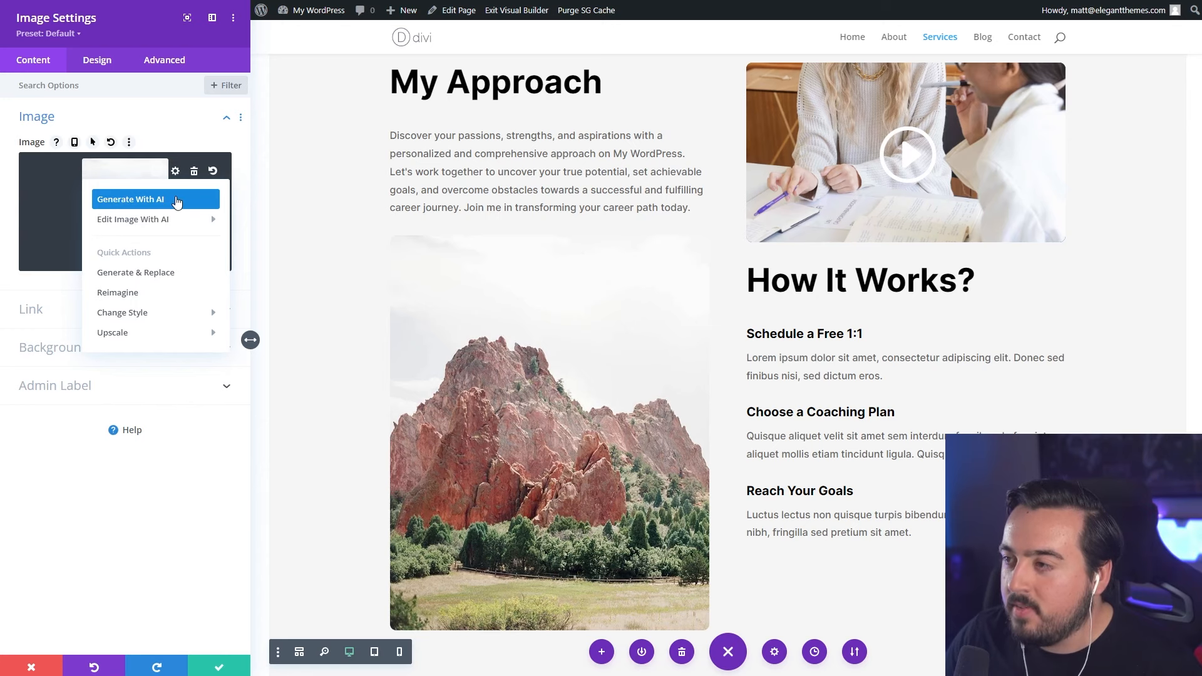
{"action": "left_click", "coordinate": [178, 201]}
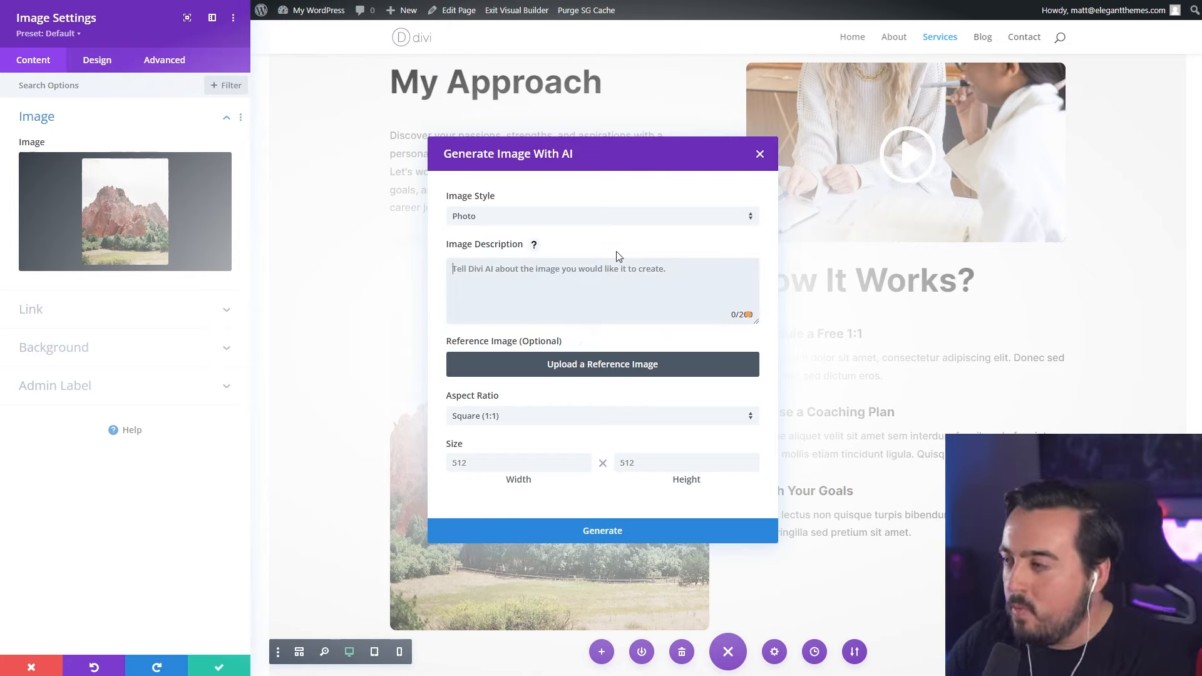
{"action": "type", "text": "empty straight road with slight curves and some hills in beautiful landscape with sun setting directly ahead"}
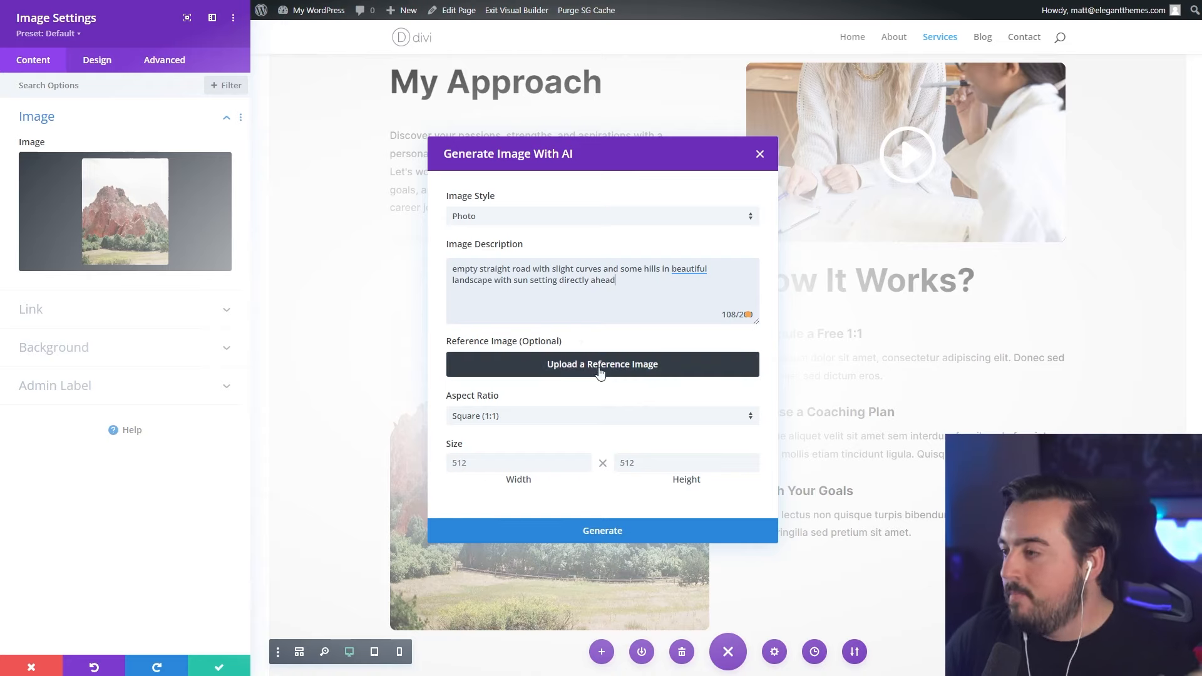
Set the AI image's aspect ratio to Portrait (3:4) and generate the images in the Photo style.
{"action": "left_click", "coordinate": [524, 418]}
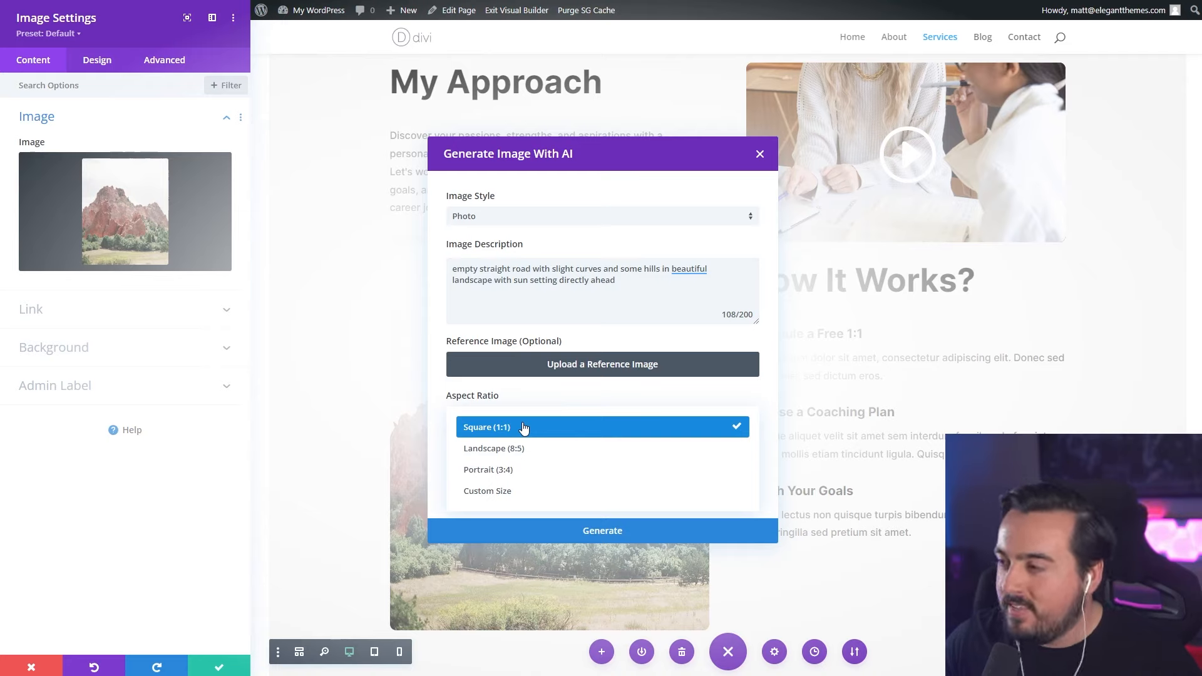
{"action": "left_click", "coordinate": [521, 471]}
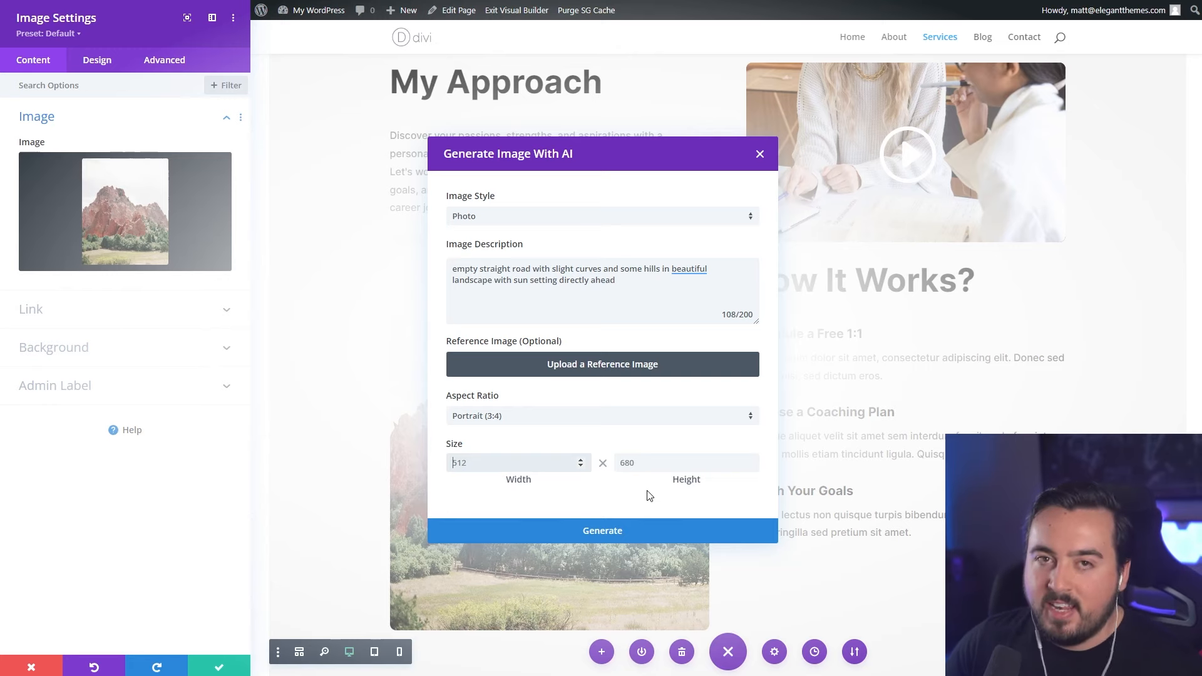
{"action": "left_click", "coordinate": [622, 531]}
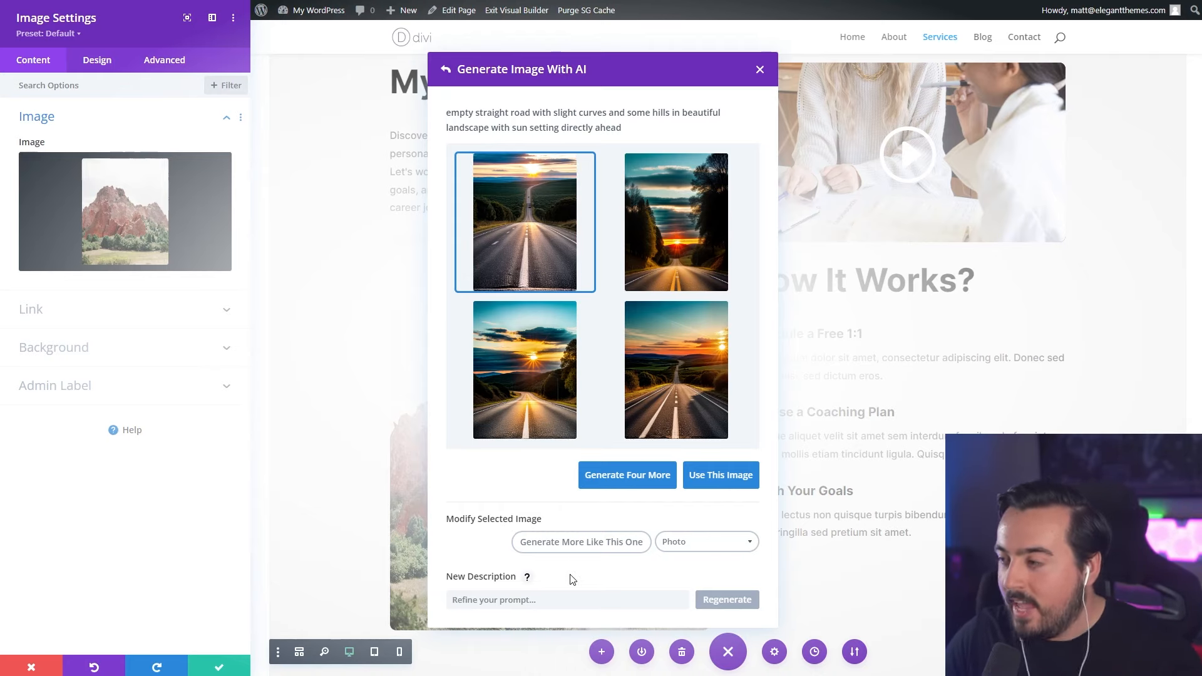
Select the fourth generated sunset road image and use it in place of the mountain image.
{"action": "left_click", "coordinate": [692, 544]}
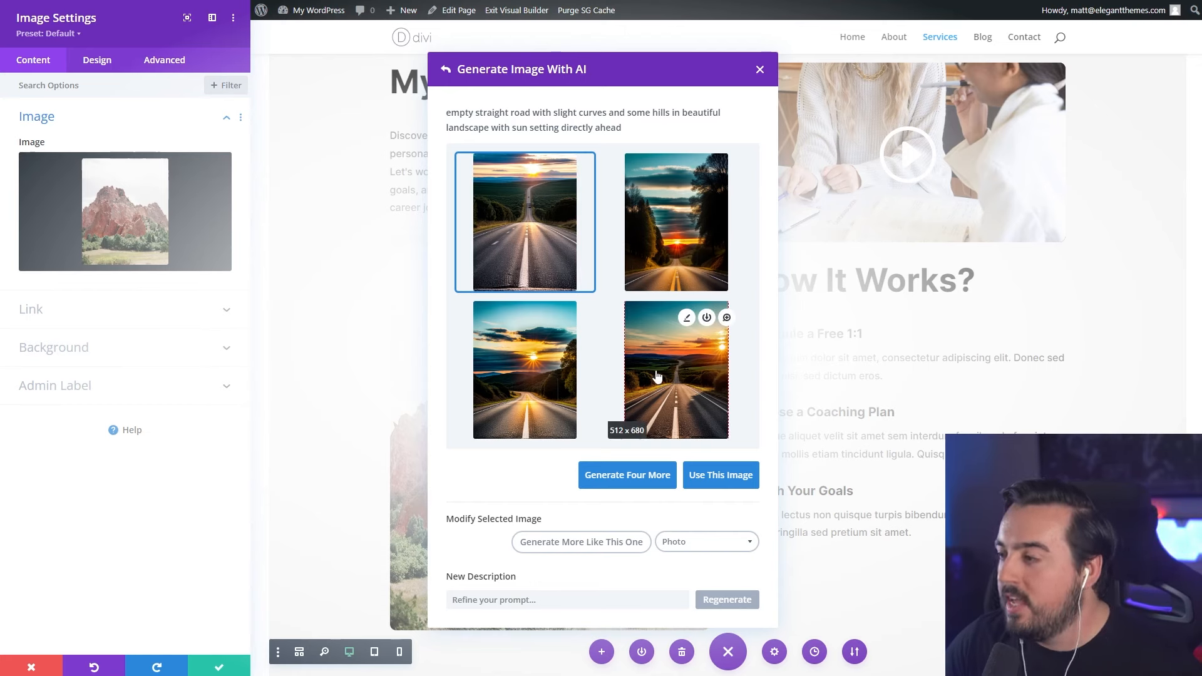
{"action": "mouse_move", "coordinate": [673, 382]}
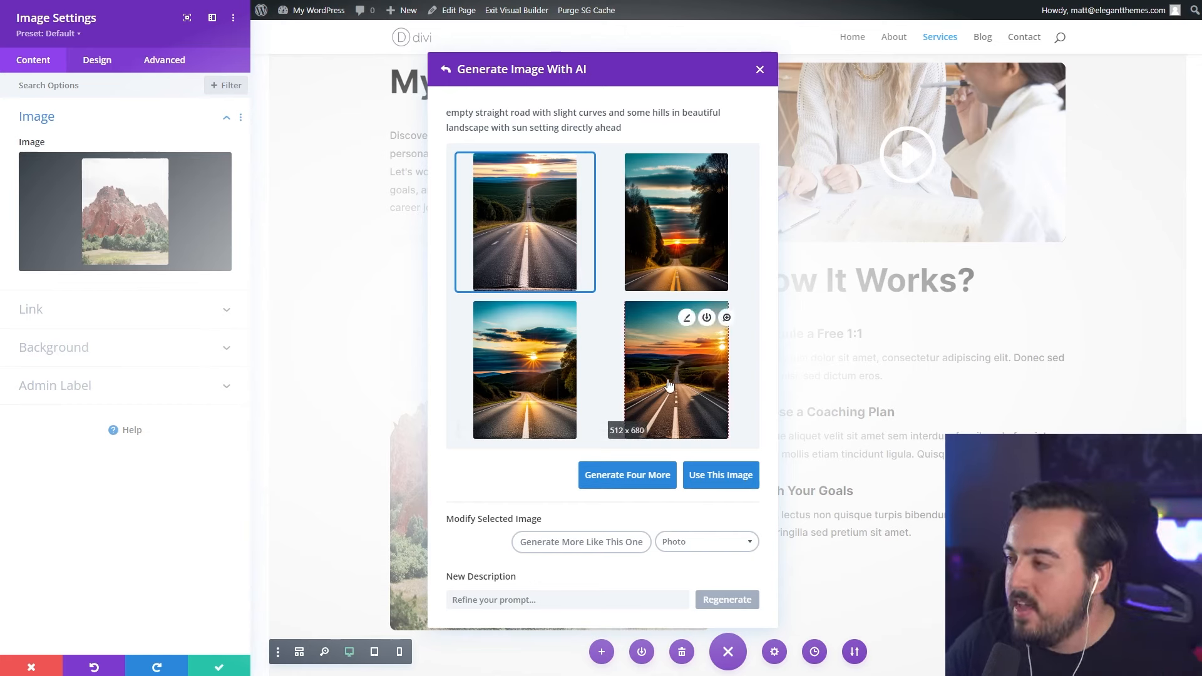
{"action": "left_click", "coordinate": [687, 318]}
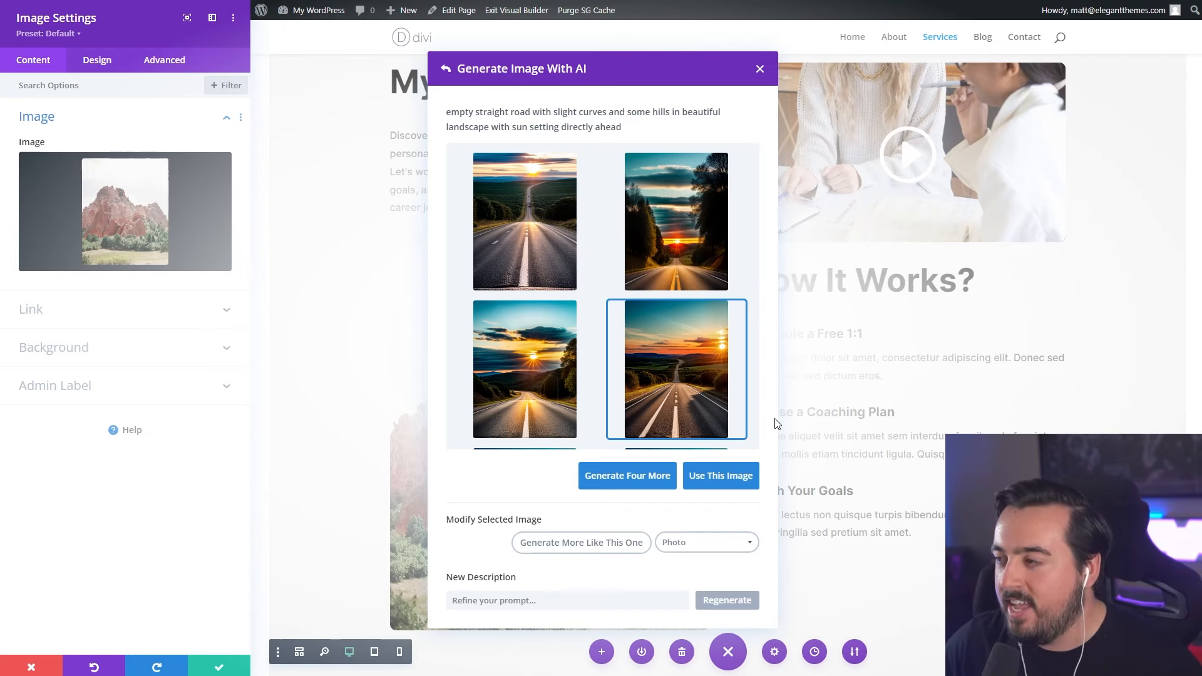
{"action": "mouse_move", "coordinate": [725, 428]}
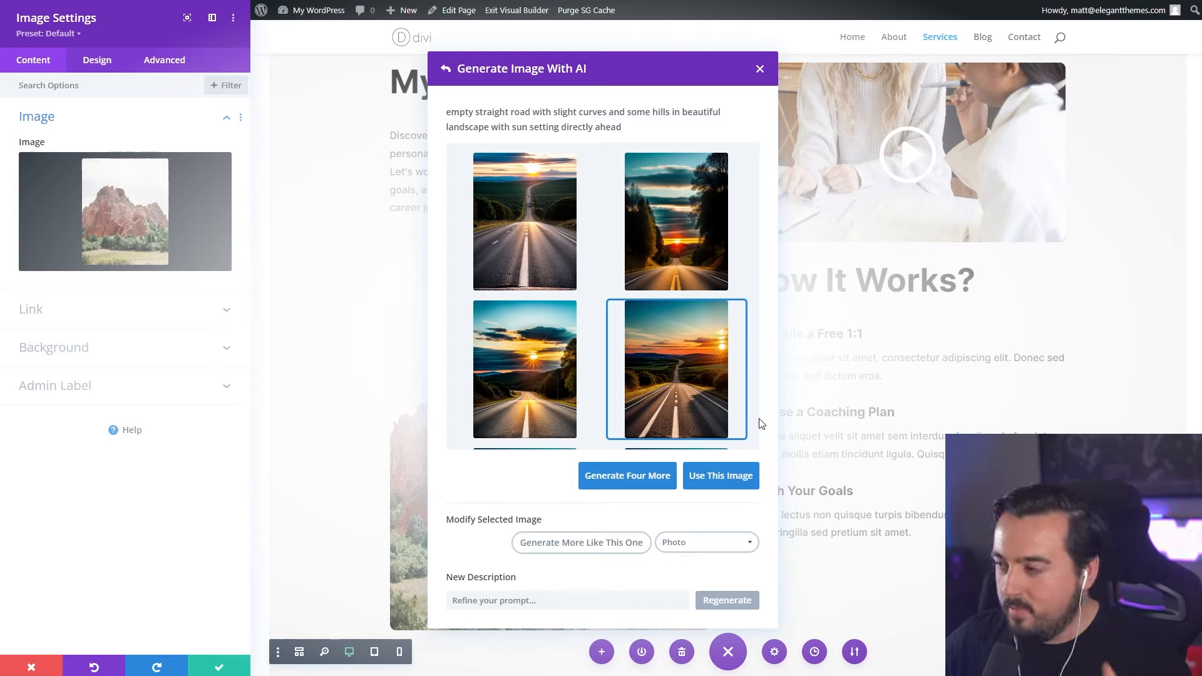
{"action": "left_click", "coordinate": [757, 478]}
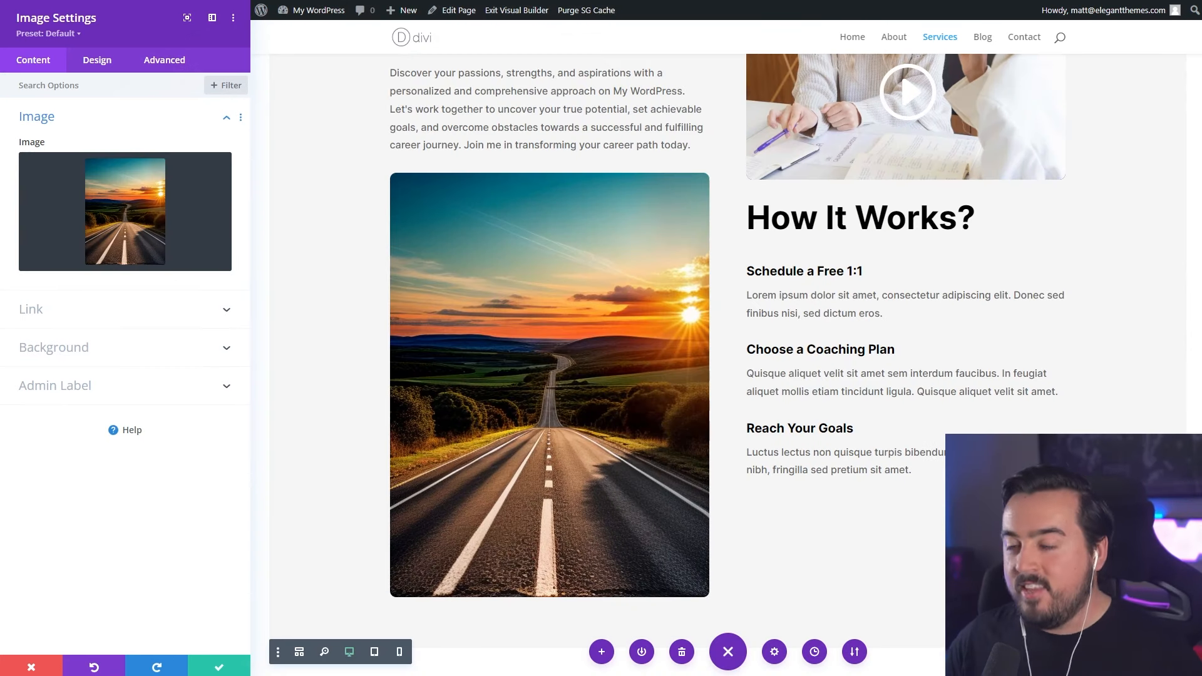
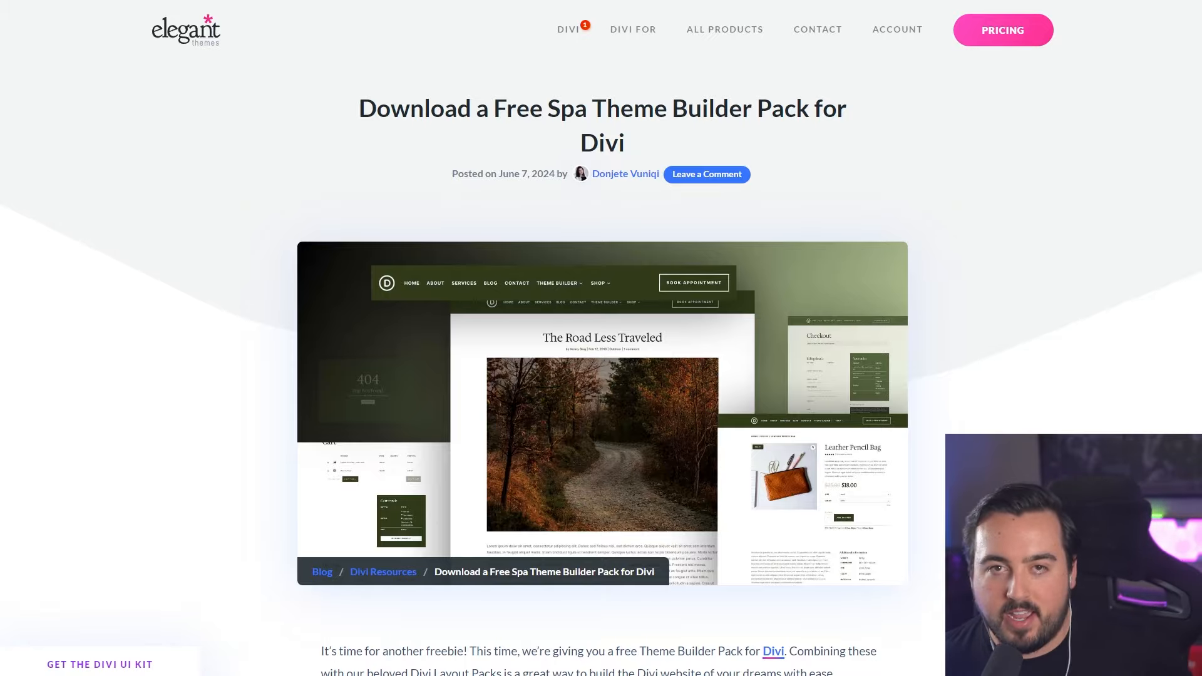
Look through the template designs of the free Spa Theme Builder Pack on the Elegant Themes blog.
{"action": "scroll", "coordinate": [213, 215], "scroll_direction": "down", "scroll_amount": 20}
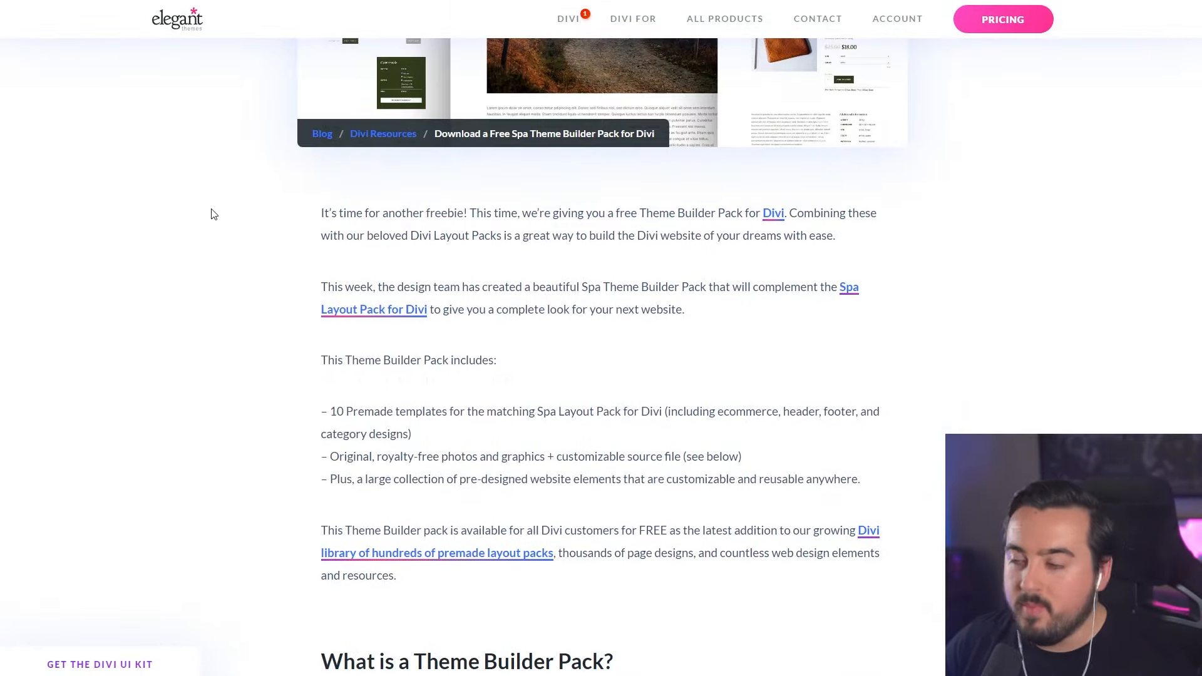
{"action": "scroll", "coordinate": [201, 258], "scroll_direction": "down", "scroll_amount": 15}
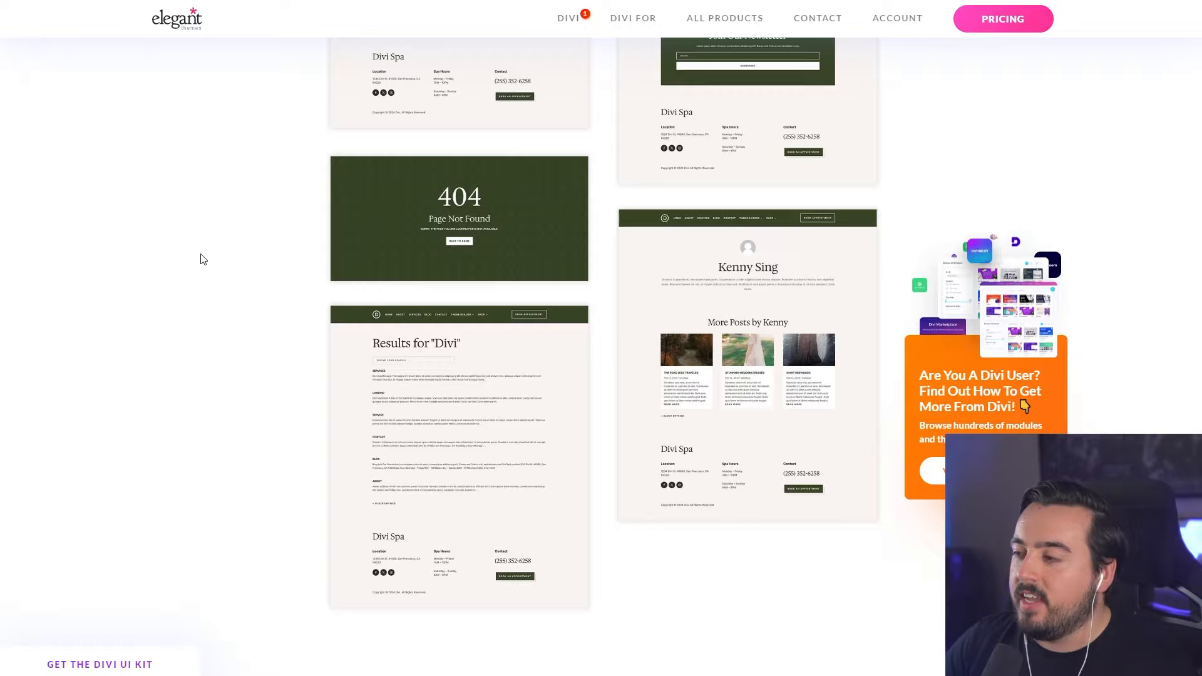
{"action": "scroll", "coordinate": [215, 260], "scroll_direction": "up", "scroll_amount": 3}
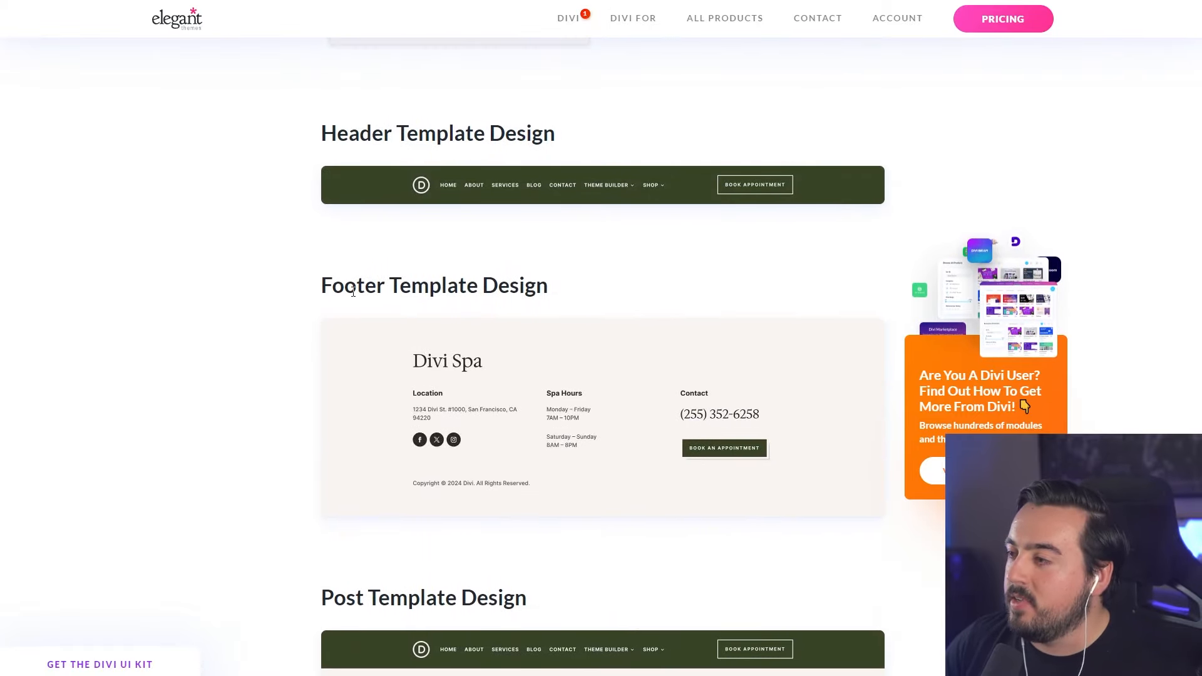
{"action": "scroll", "coordinate": [214, 332], "scroll_direction": "down", "scroll_amount": 7}
{"action": "scroll", "coordinate": [307, 294], "scroll_direction": "down", "scroll_amount": 20}
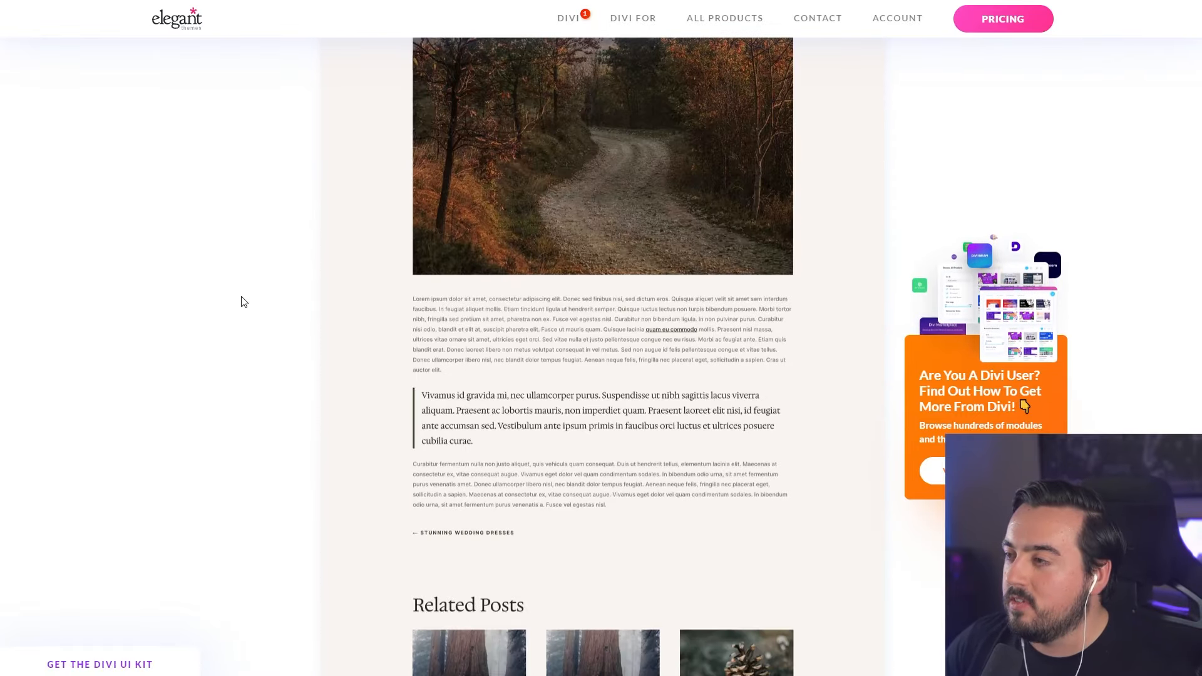
{"action": "scroll", "coordinate": [301, 311], "scroll_direction": "down", "scroll_amount": 10}
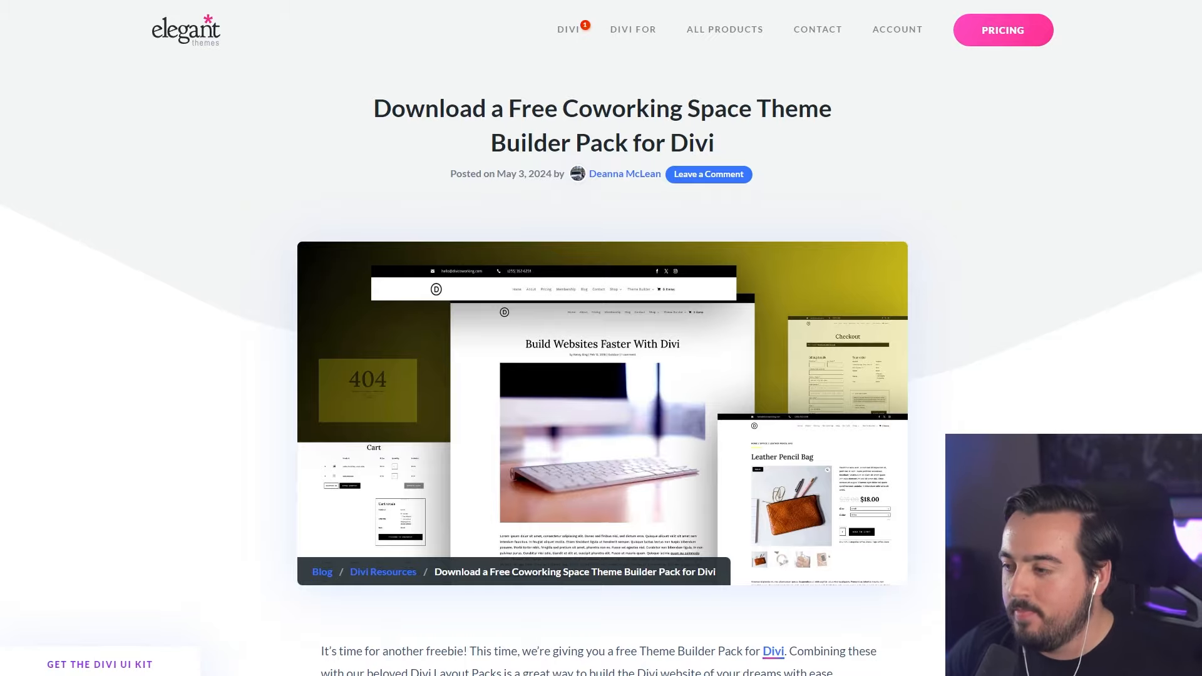
Look through the template designs of the free Coworking Space Theme Builder Pack on the Elegant Themes blog.
{"action": "scroll", "coordinate": [601, 338], "scroll_direction": "down", "scroll_amount": 6}
{"action": "scroll", "coordinate": [680, 311], "scroll_direction": "down", "scroll_amount": 15}
{"action": "scroll", "coordinate": [679, 311], "scroll_direction": "up", "scroll_amount": 4}
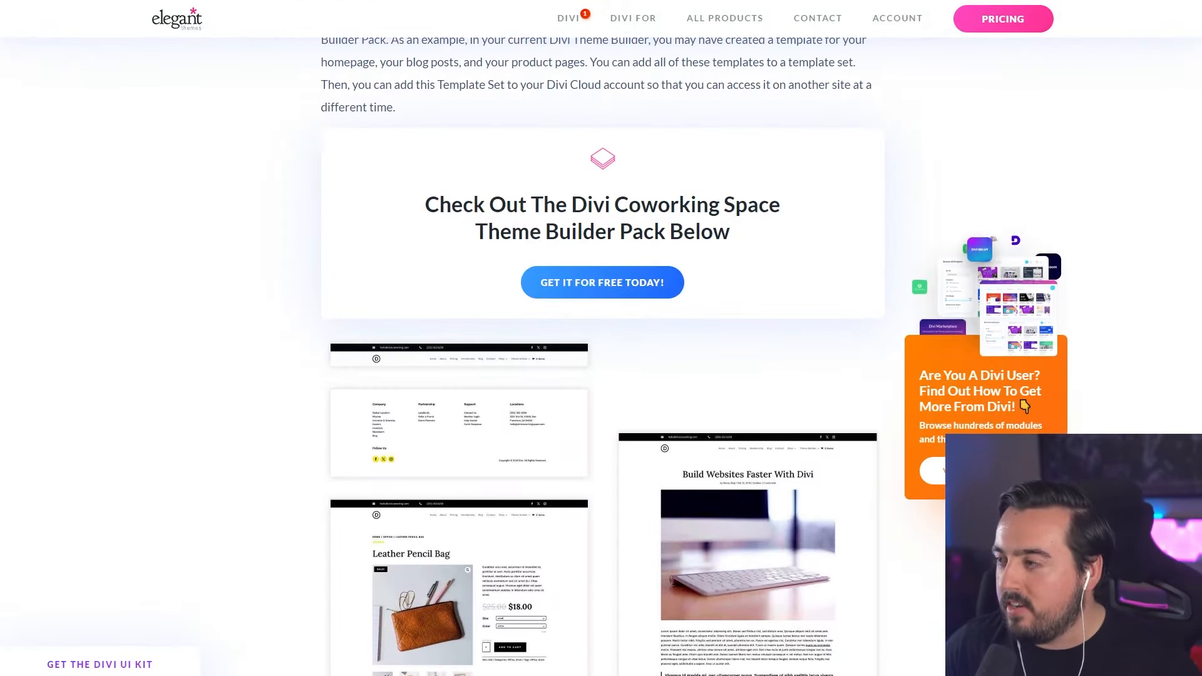
{"action": "scroll", "coordinate": [680, 312], "scroll_direction": "down", "scroll_amount": 15}
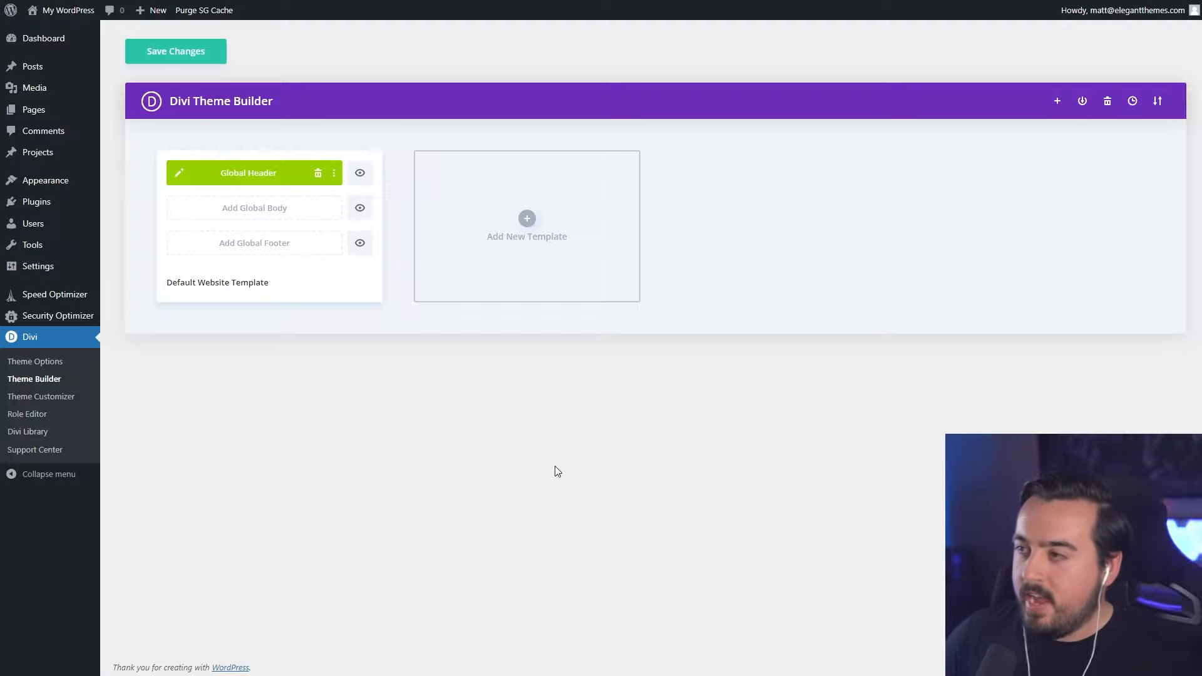
Import coworking-templates-all.json into the Theme Builder, overriding the existing default website template and existing assignments.
{"action": "left_click", "coordinate": [1158, 102]}
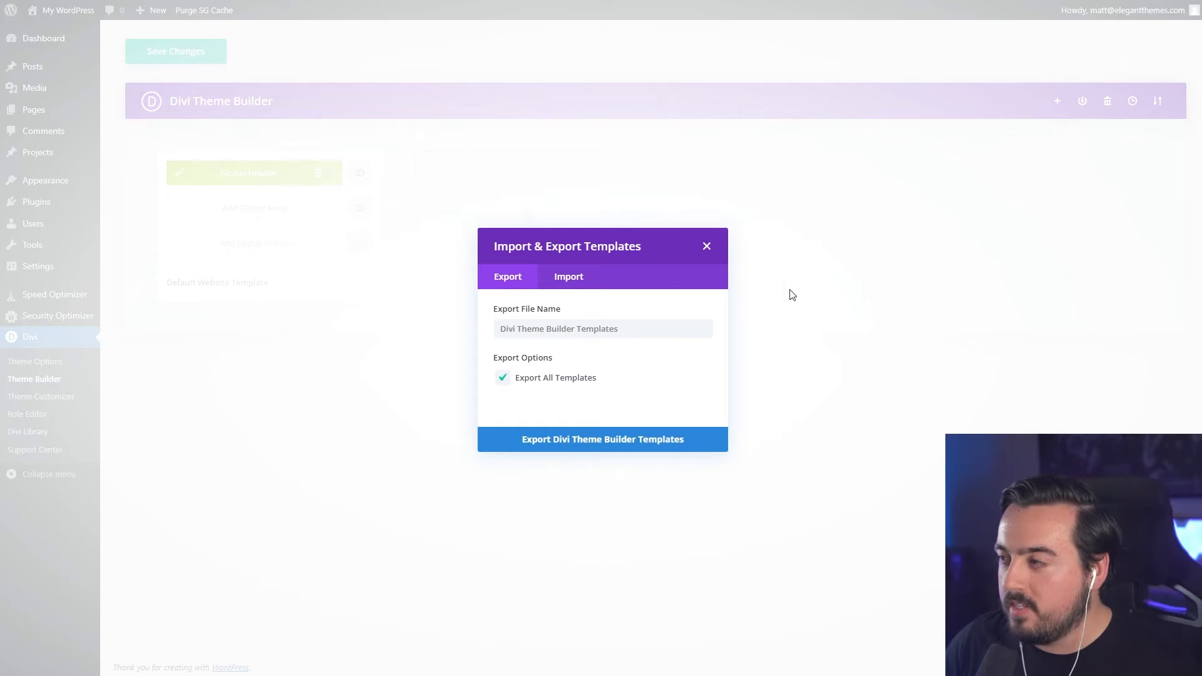
{"action": "left_click", "coordinate": [586, 280]}
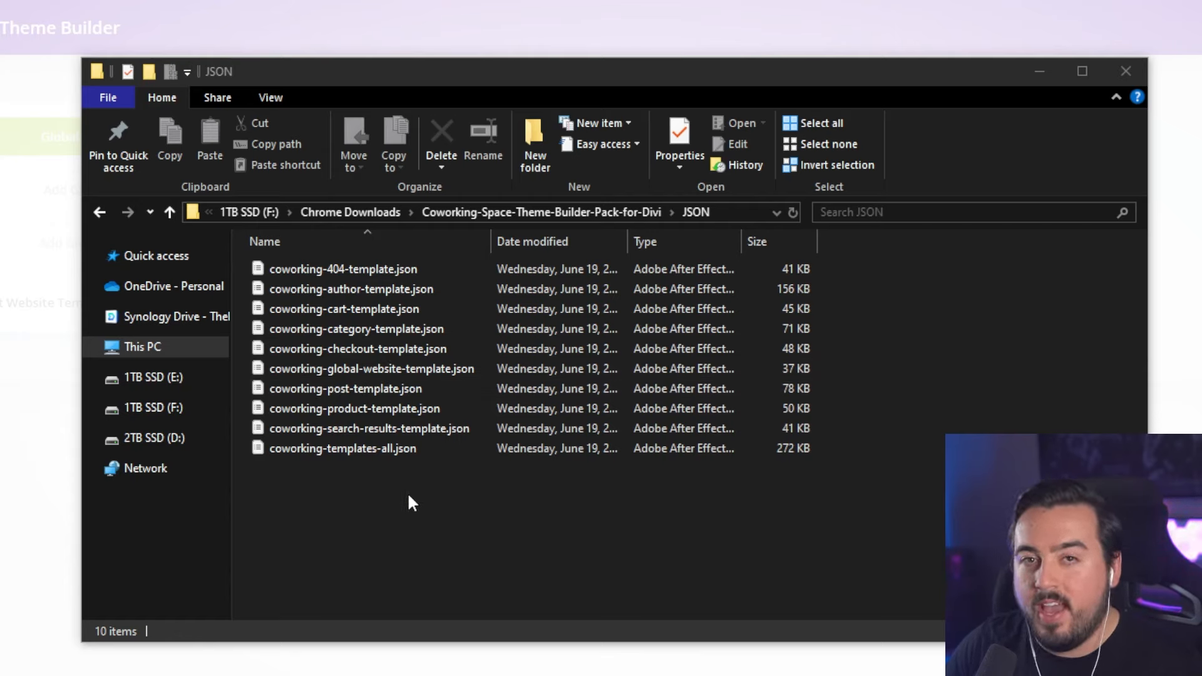
{"action": "left_click", "coordinate": [411, 453]}
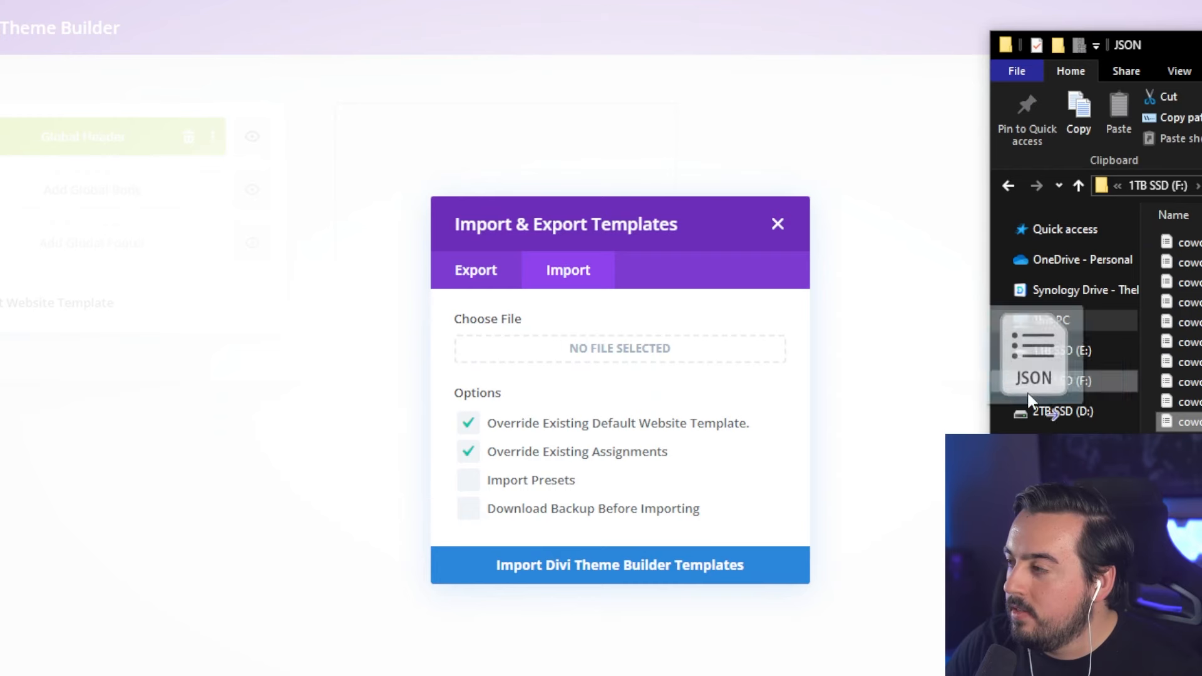
{"action": "left_click_drag", "start_coordinate": [1030, 398], "coordinate": [657, 353]}
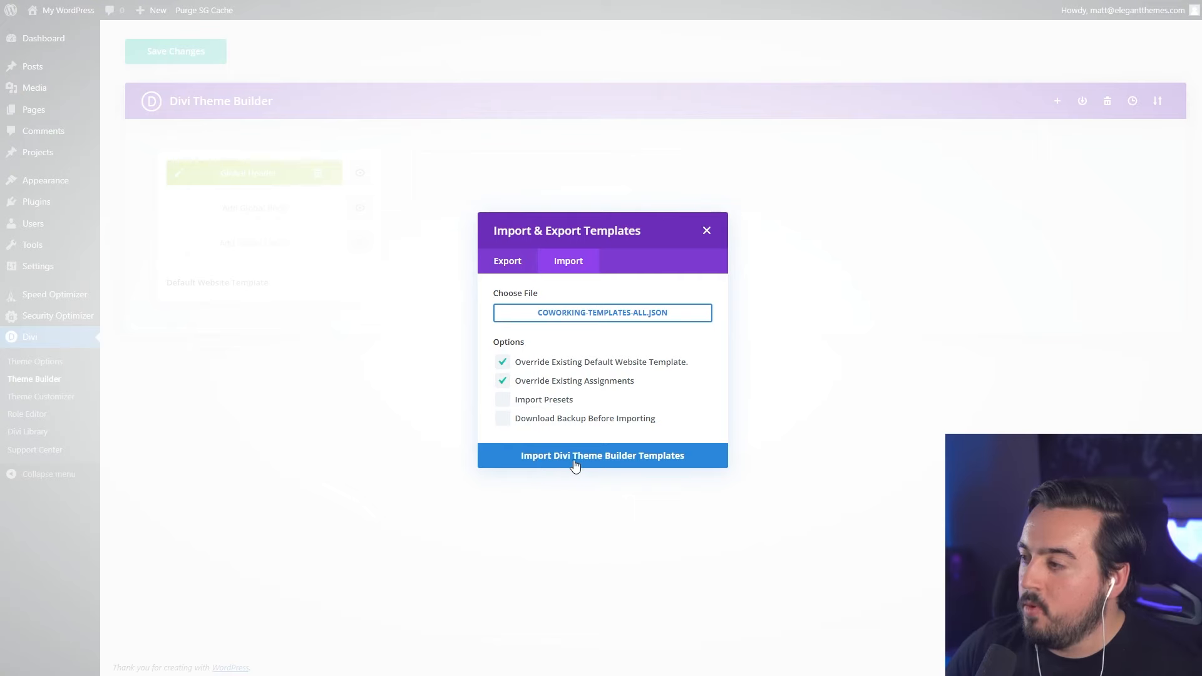
{"action": "left_click", "coordinate": [628, 457]}
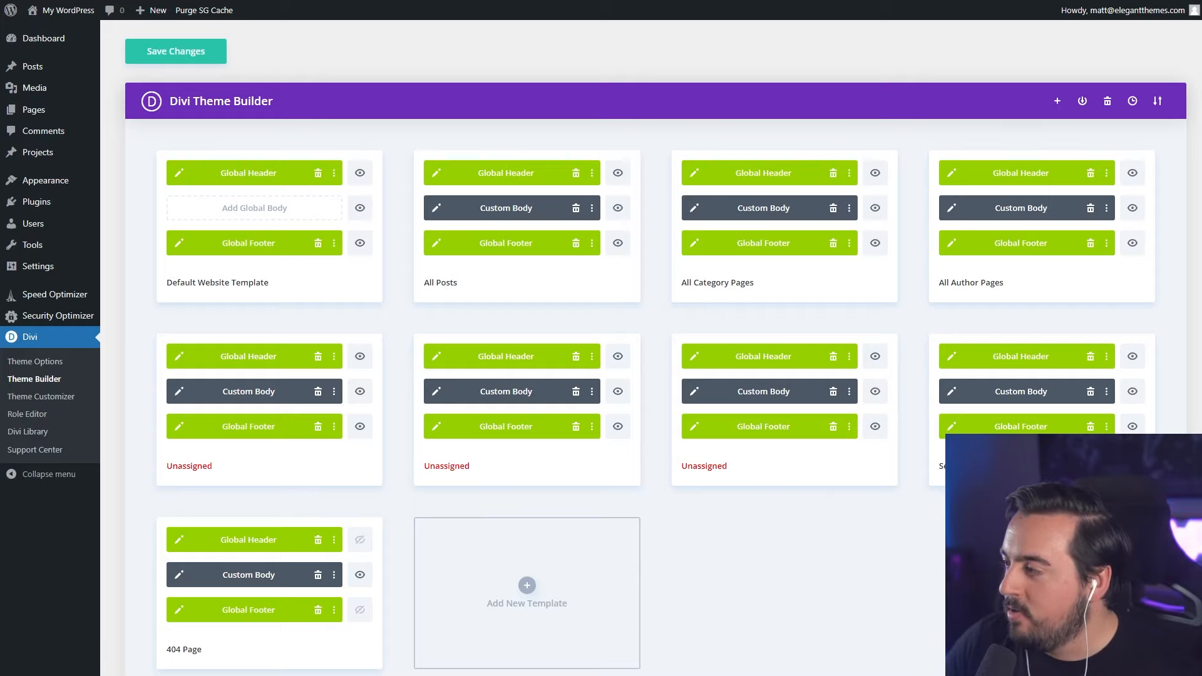
{"action": "scroll", "coordinate": [260, 606], "scroll_direction": "down", "scroll_amount": 2}
{"action": "scroll", "coordinate": [225, 601], "scroll_direction": "up", "scroll_amount": 2}
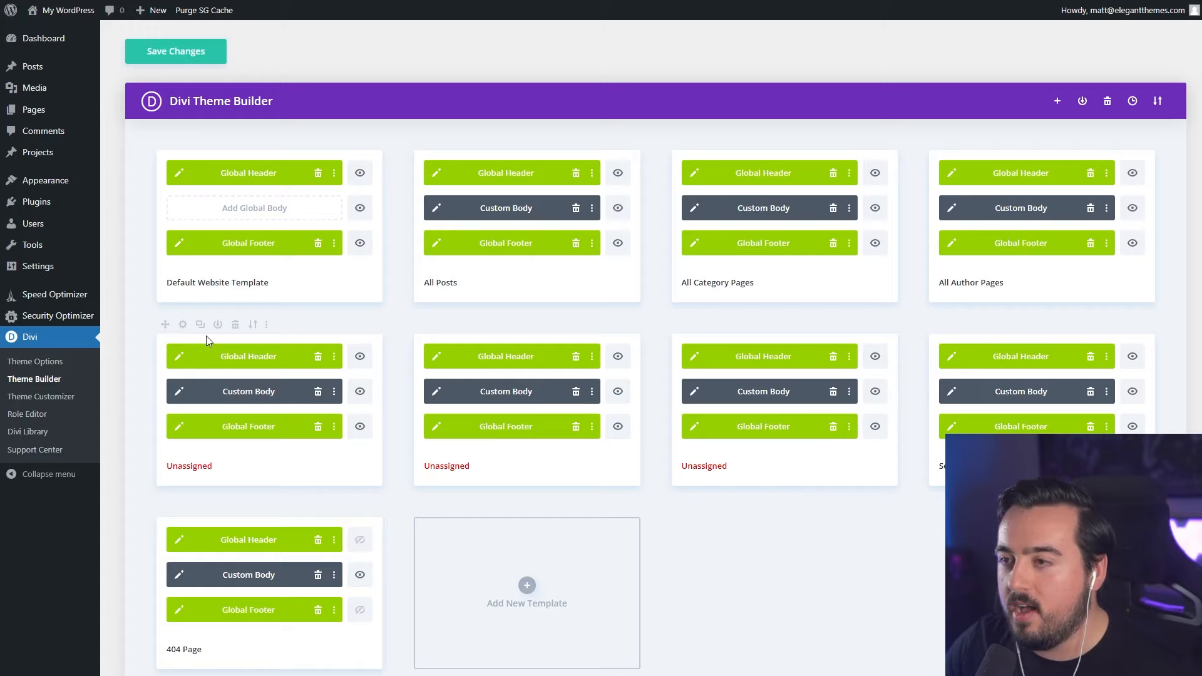
Hide the cart quantity and shopping cart icon in the global header's menu module, and reload the home page.
{"action": "left_click", "coordinate": [180, 174]}
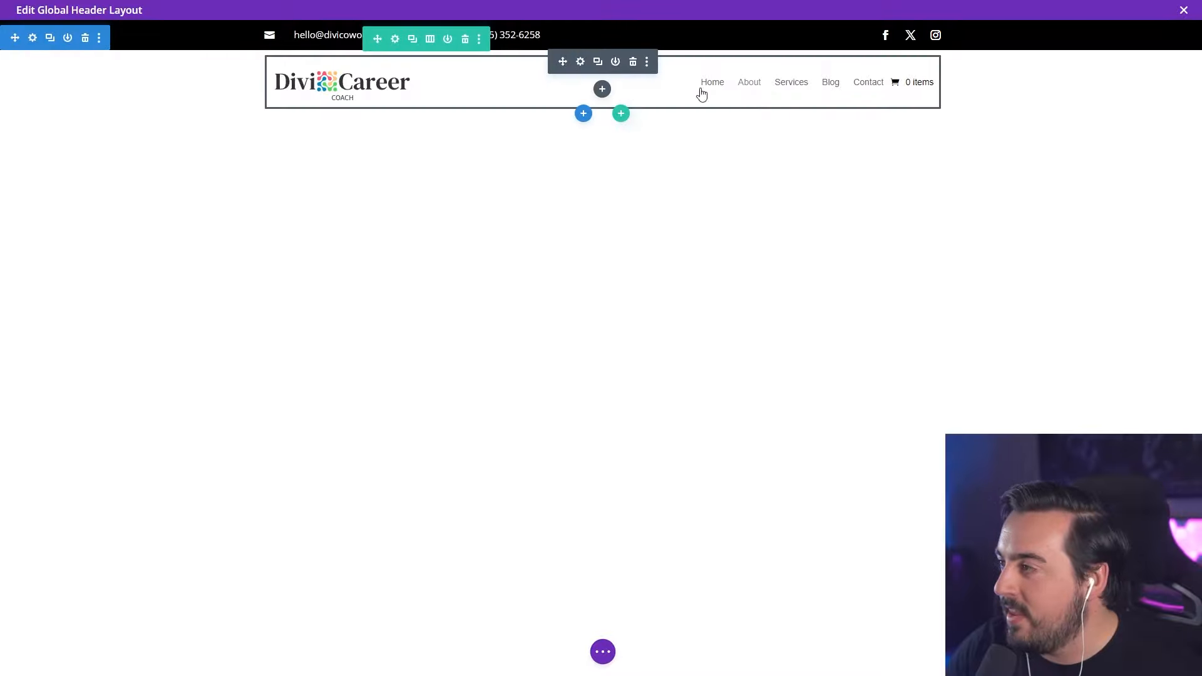
{"action": "left_click", "coordinate": [580, 61]}
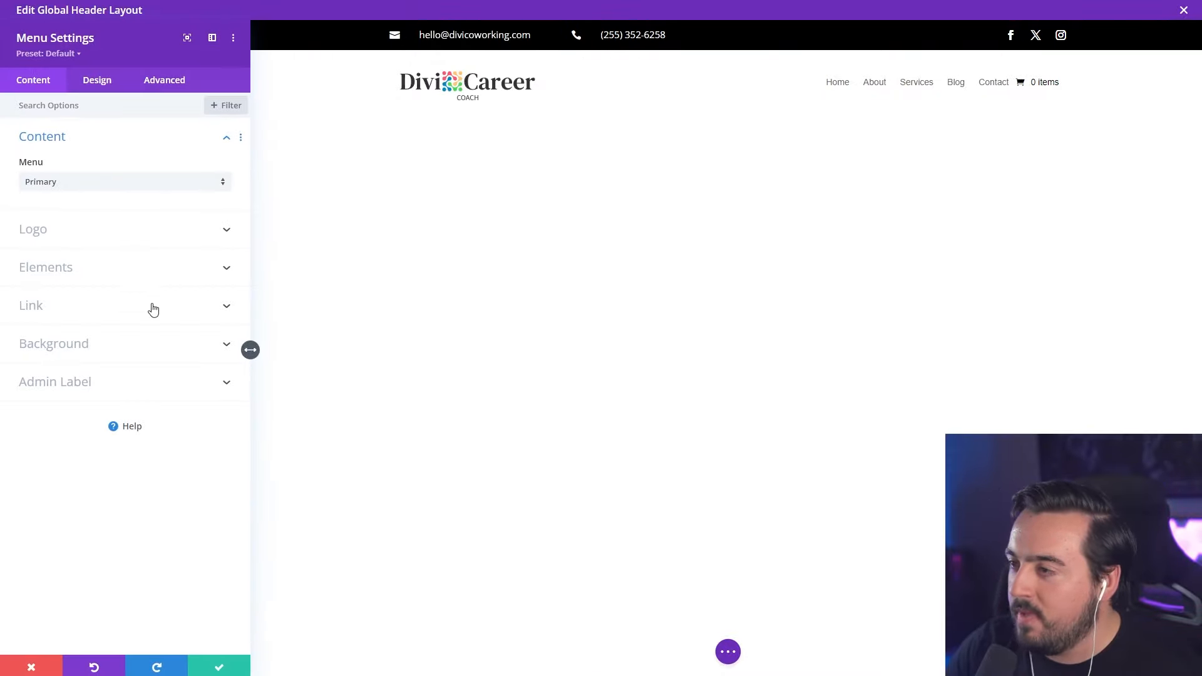
{"action": "left_click", "coordinate": [88, 271]}
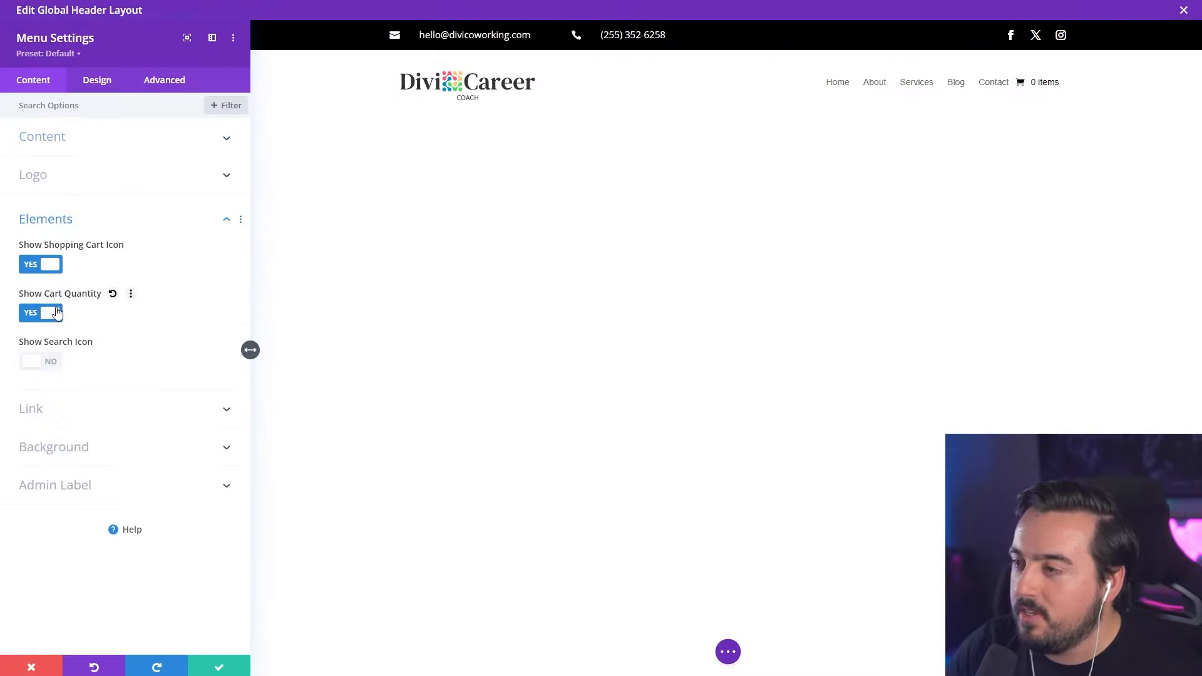
{"action": "left_click", "coordinate": [56, 313]}
{"action": "left_click", "coordinate": [54, 265]}
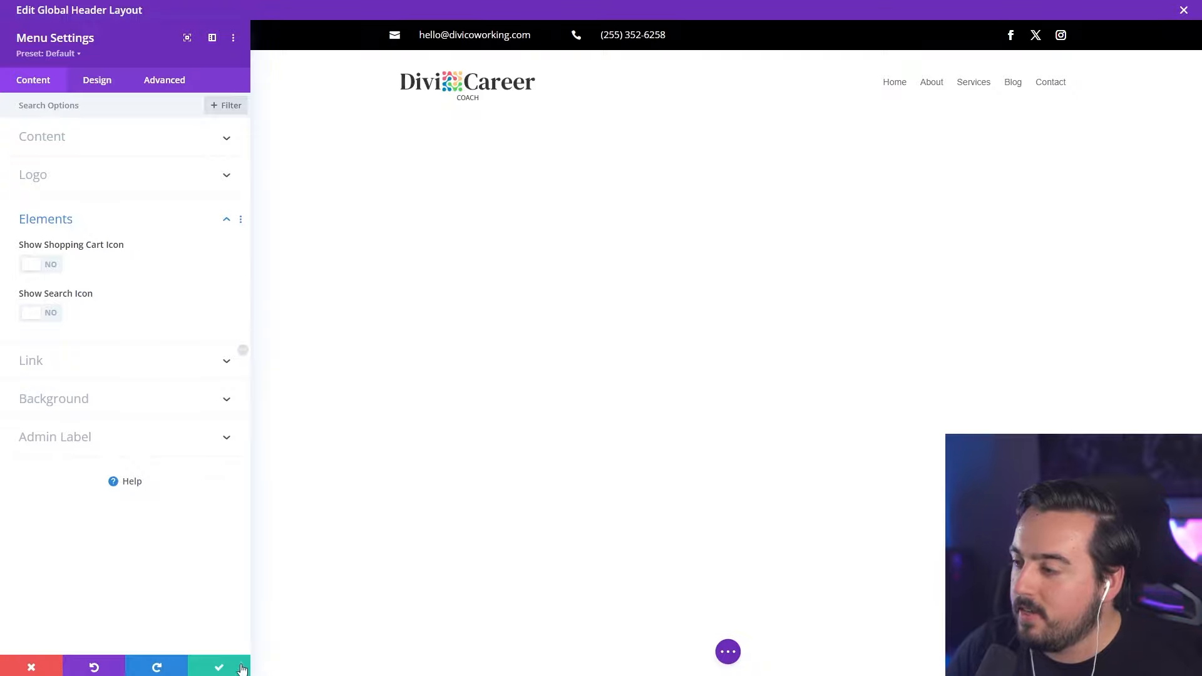
{"action": "left_click", "coordinate": [219, 666]}
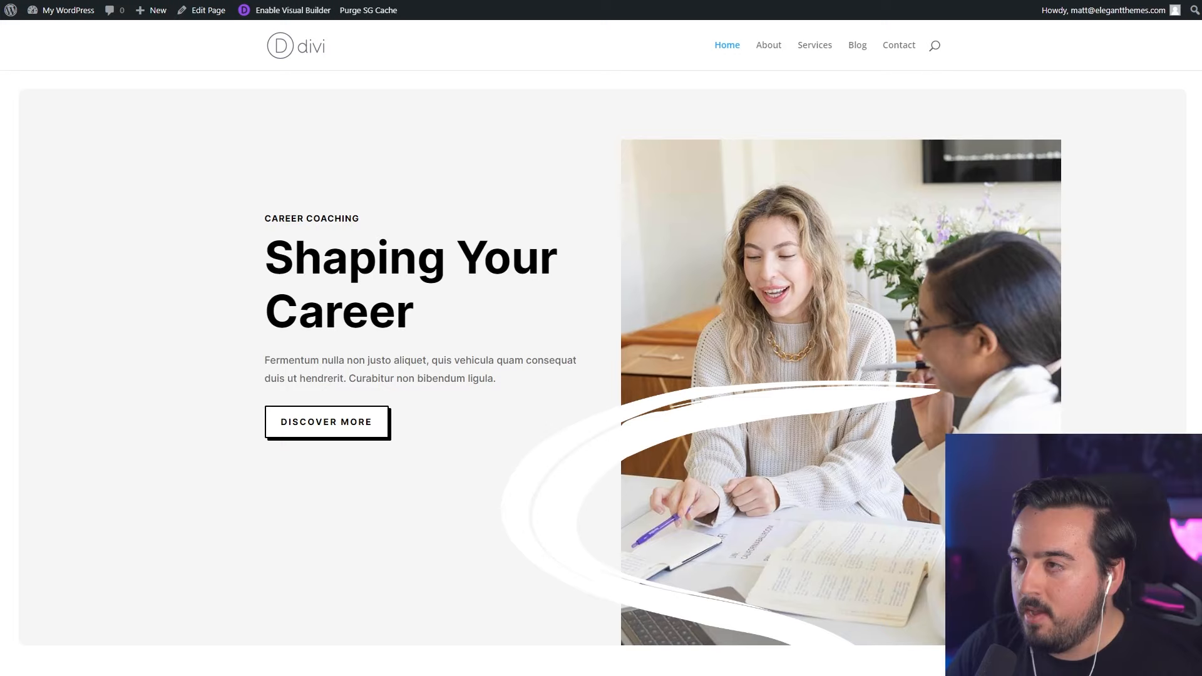
{"action": "scroll", "coordinate": [86, 145], "scroll_direction": "down", "scroll_amount": 3}
{"action": "key", "text": "F5"}
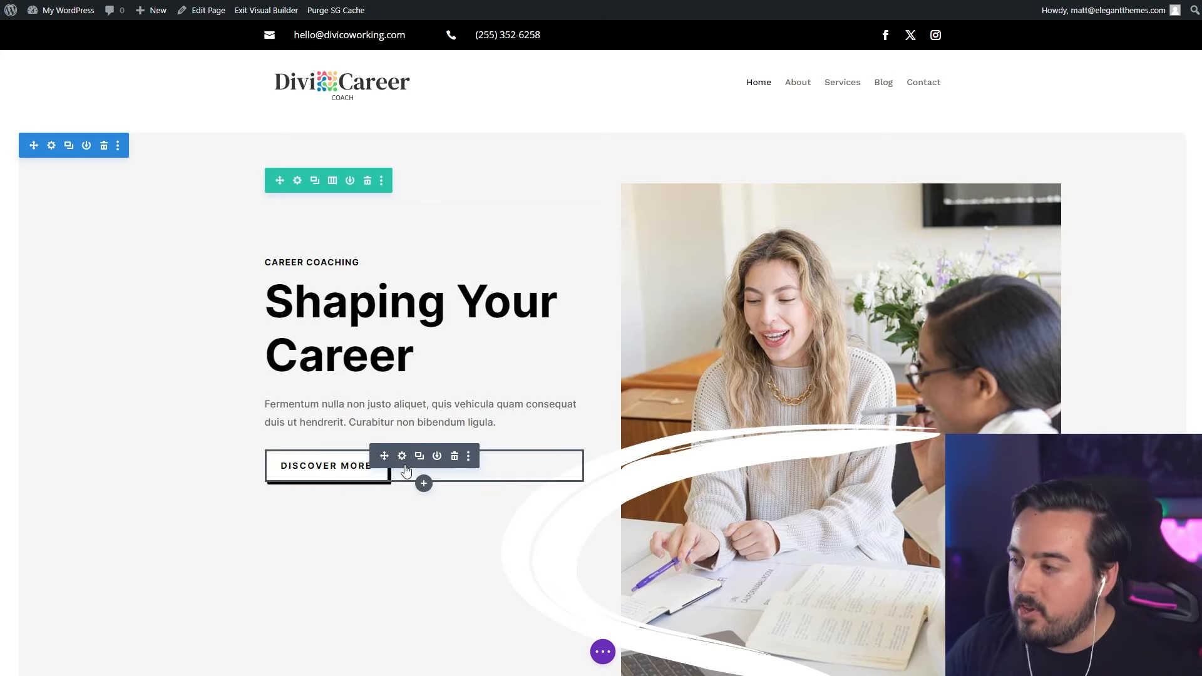
Try the Primary Light Outlined preset on the Discover More button and switch it back to Primary Outlined.
{"action": "left_click", "coordinate": [404, 460]}
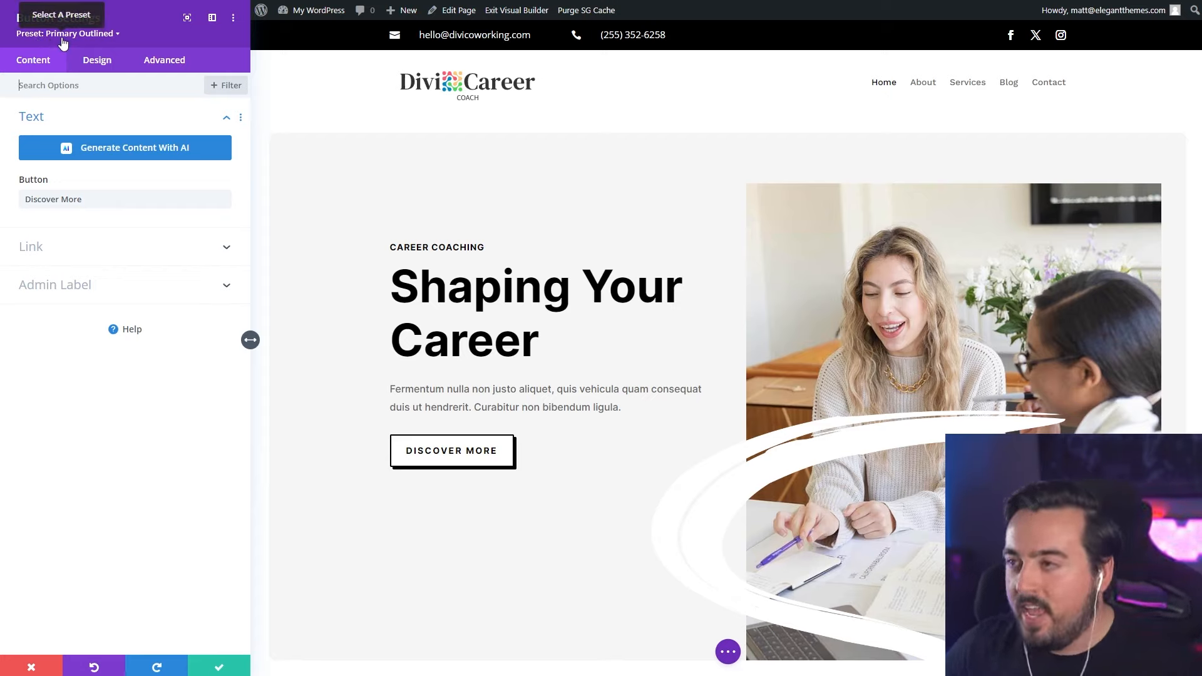
{"action": "left_click", "coordinate": [62, 39]}
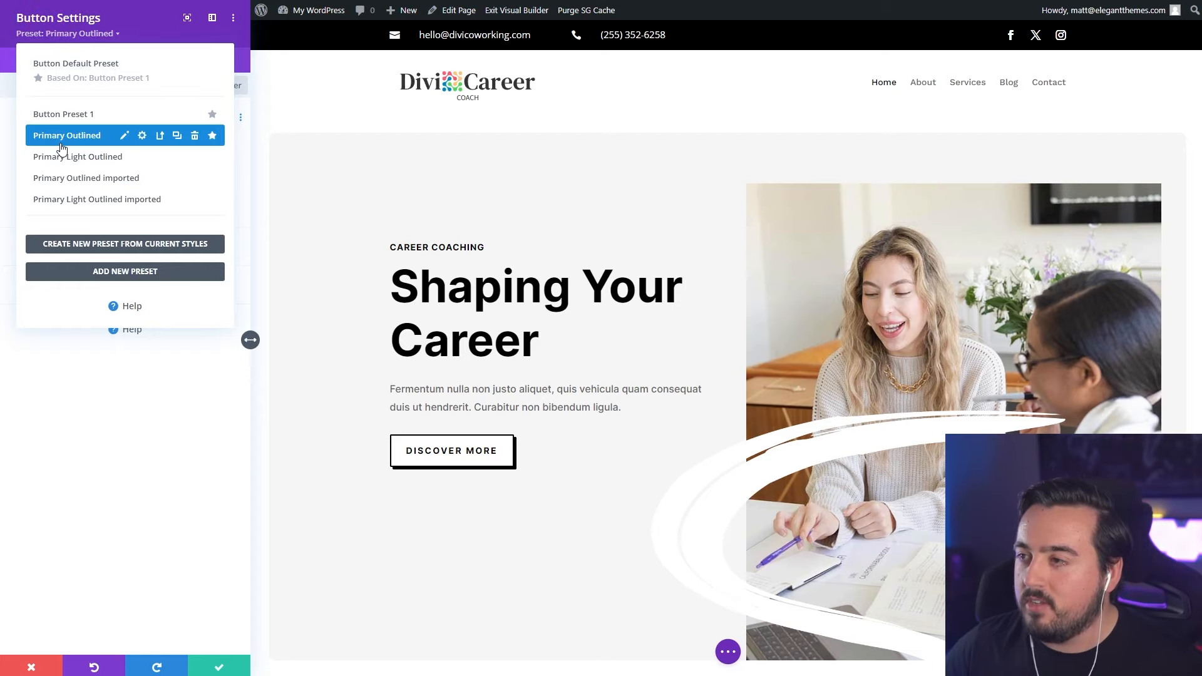
{"action": "left_click", "coordinate": [57, 167]}
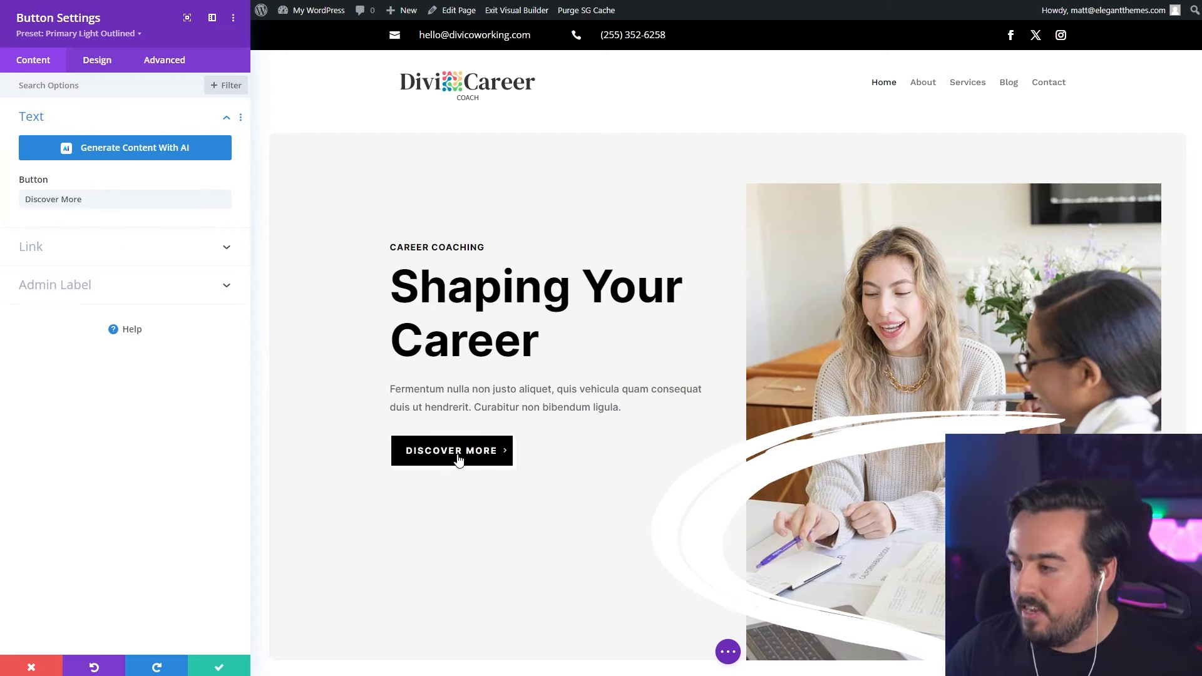
{"action": "left_click", "coordinate": [65, 38]}
{"action": "left_click", "coordinate": [68, 145]}
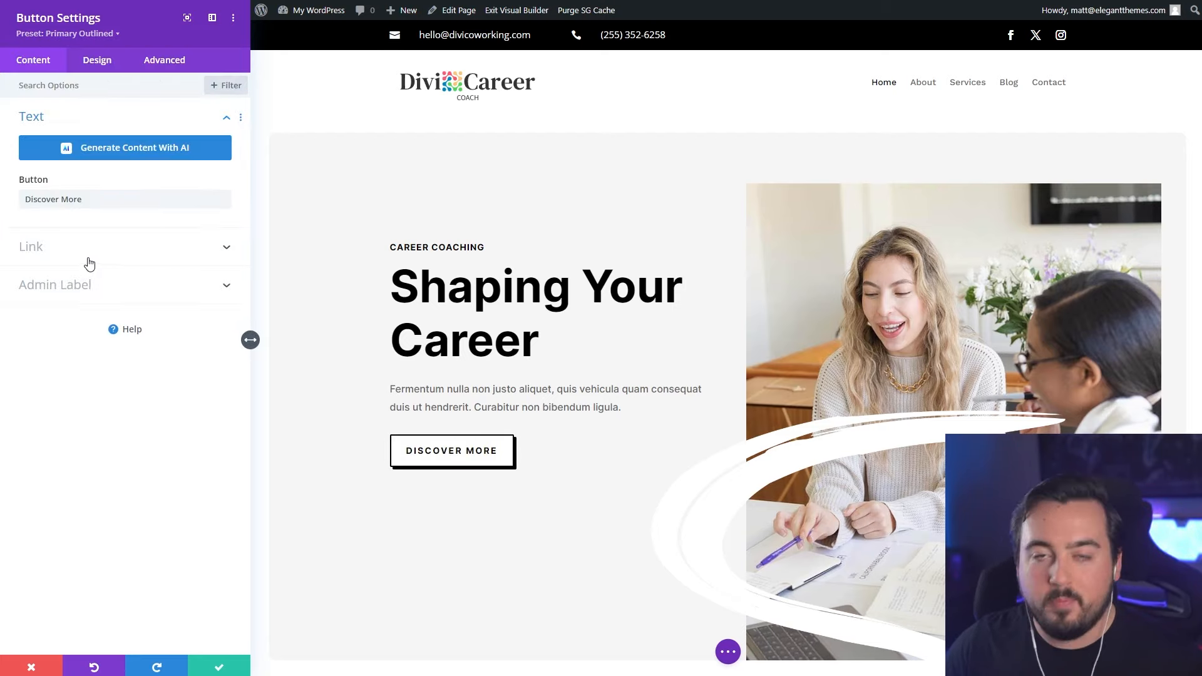
{"action": "key", "text": "Escape"}
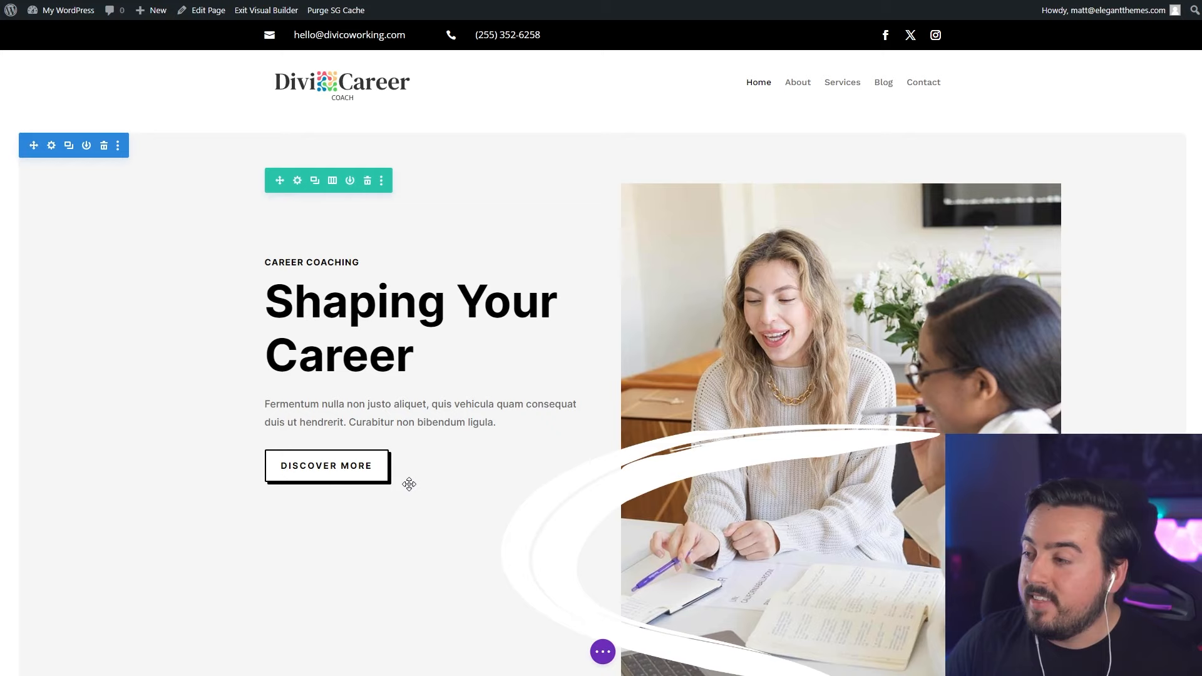
Add a Button module below the Discover More button and apply the Primary Outlined preset to it.
{"action": "left_click", "coordinate": [424, 483]}
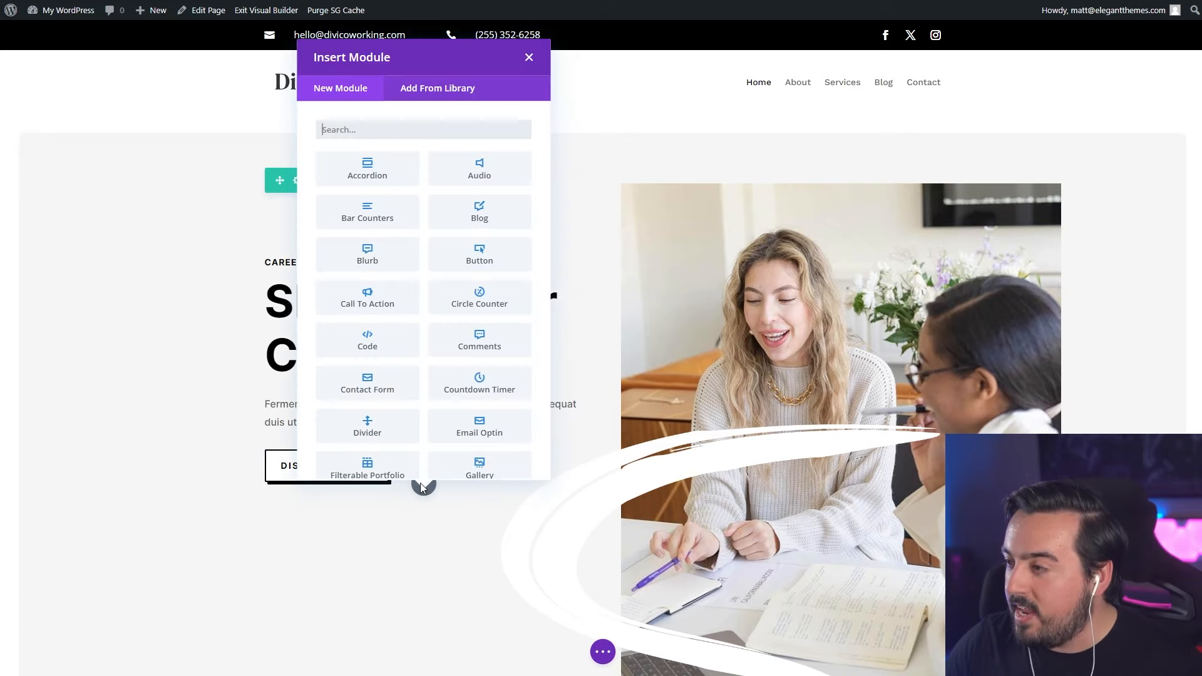
{"action": "left_click", "coordinate": [479, 250]}
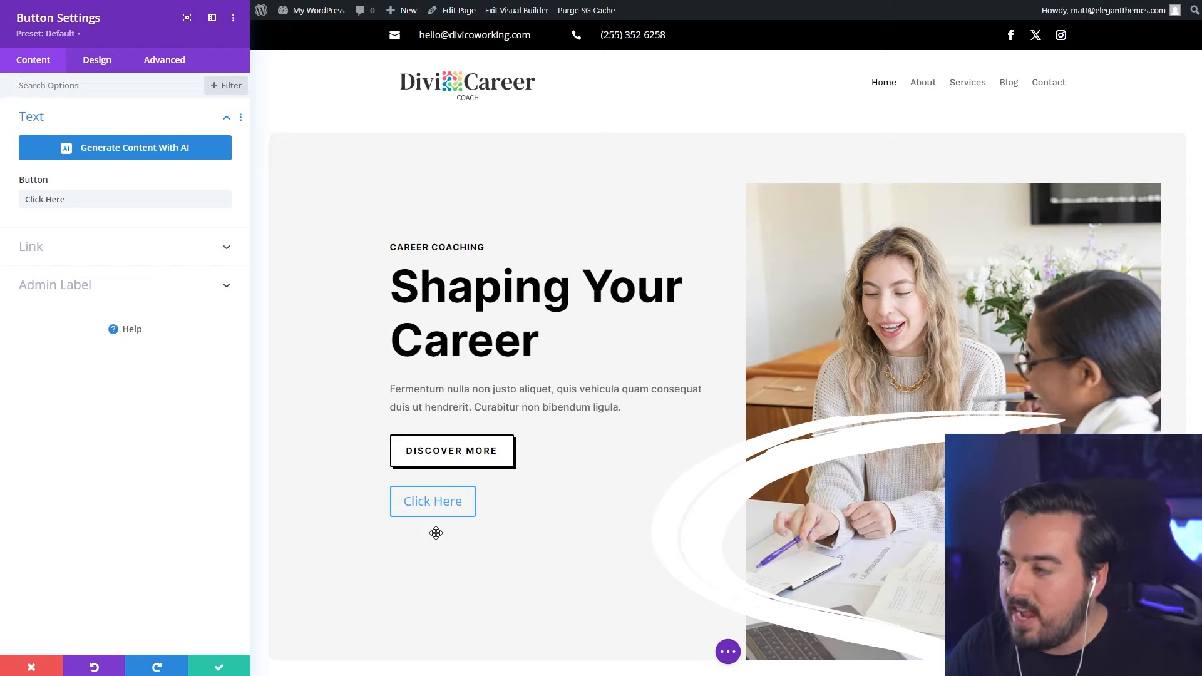
{"action": "left_click", "coordinate": [53, 33]}
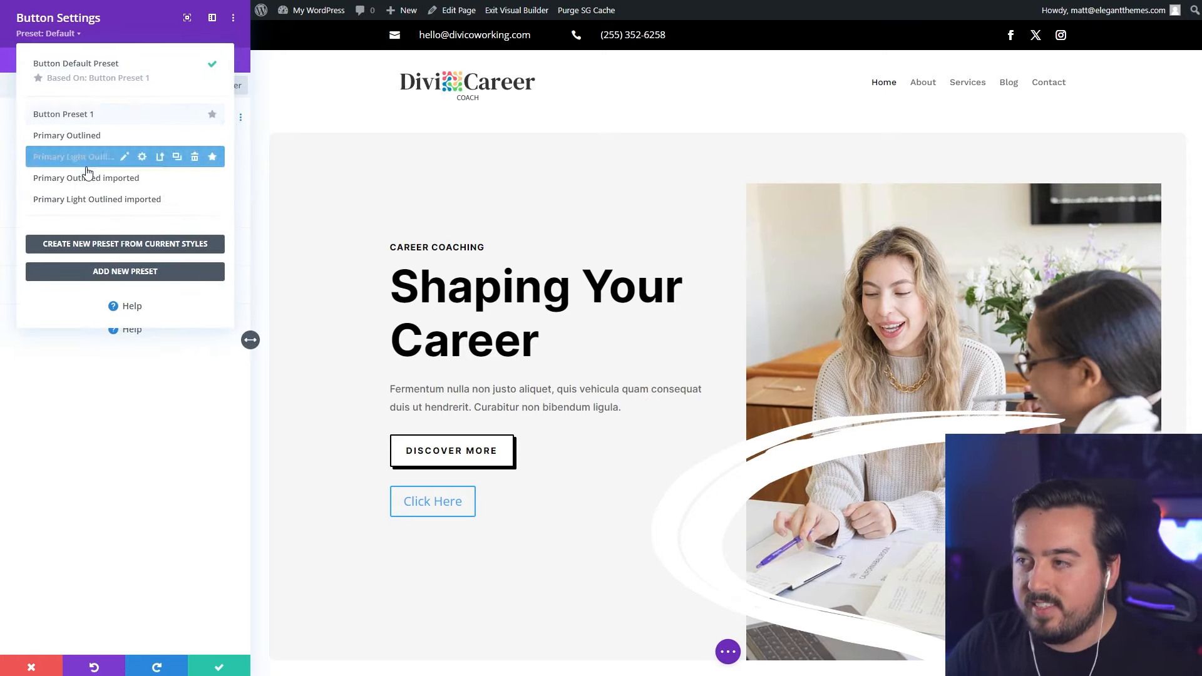
{"action": "left_click", "coordinate": [82, 137]}
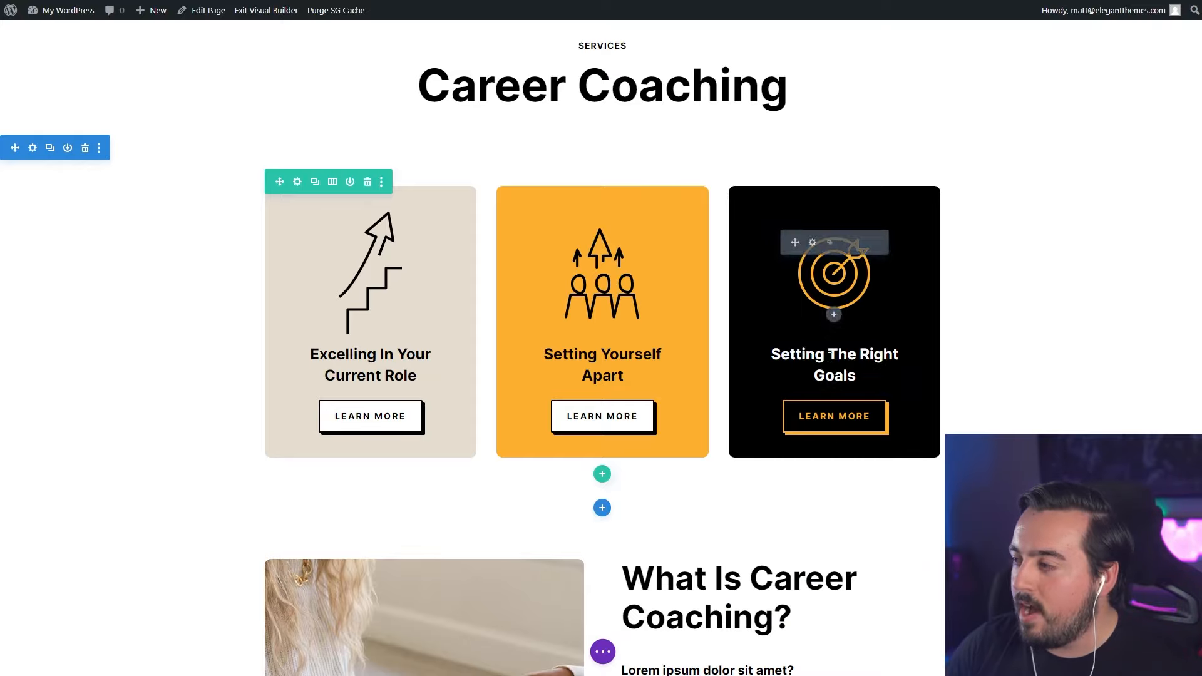
Change the orange global color to green #20961c through the background of the Setting Yourself Apart column.
{"action": "scroll", "coordinate": [470, 528], "scroll_direction": "down", "scroll_amount": 20}
{"action": "scroll", "coordinate": [140, 362], "scroll_direction": "down", "scroll_amount": 5}
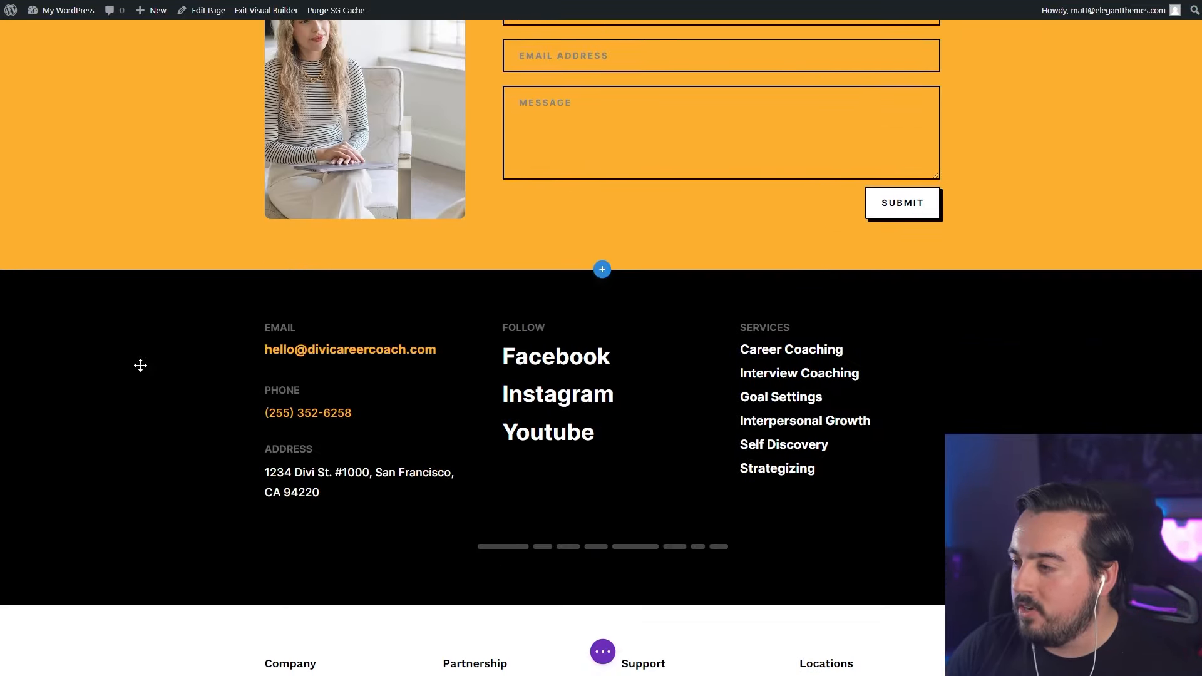
{"action": "scroll", "coordinate": [204, 501], "scroll_direction": "up", "scroll_amount": 15}
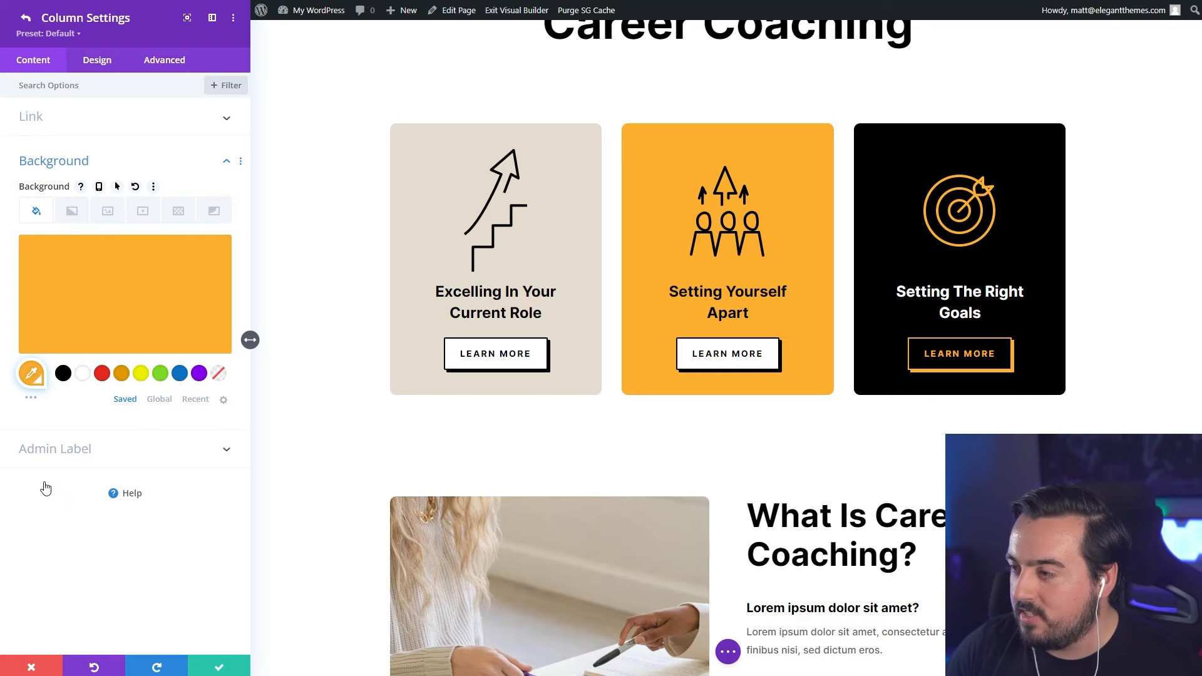
{"action": "left_click", "coordinate": [159, 400]}
{"action": "left_click", "coordinate": [33, 378]}
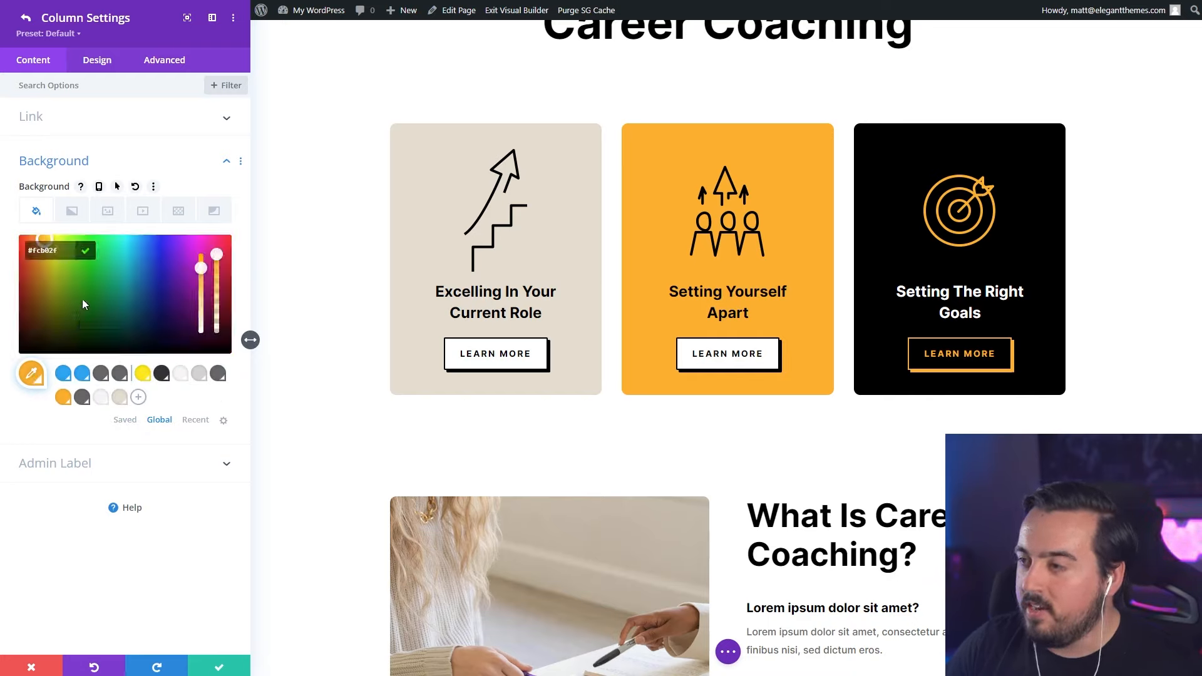
{"action": "left_click_drag", "start_coordinate": [85, 304], "coordinate": [88, 286]}
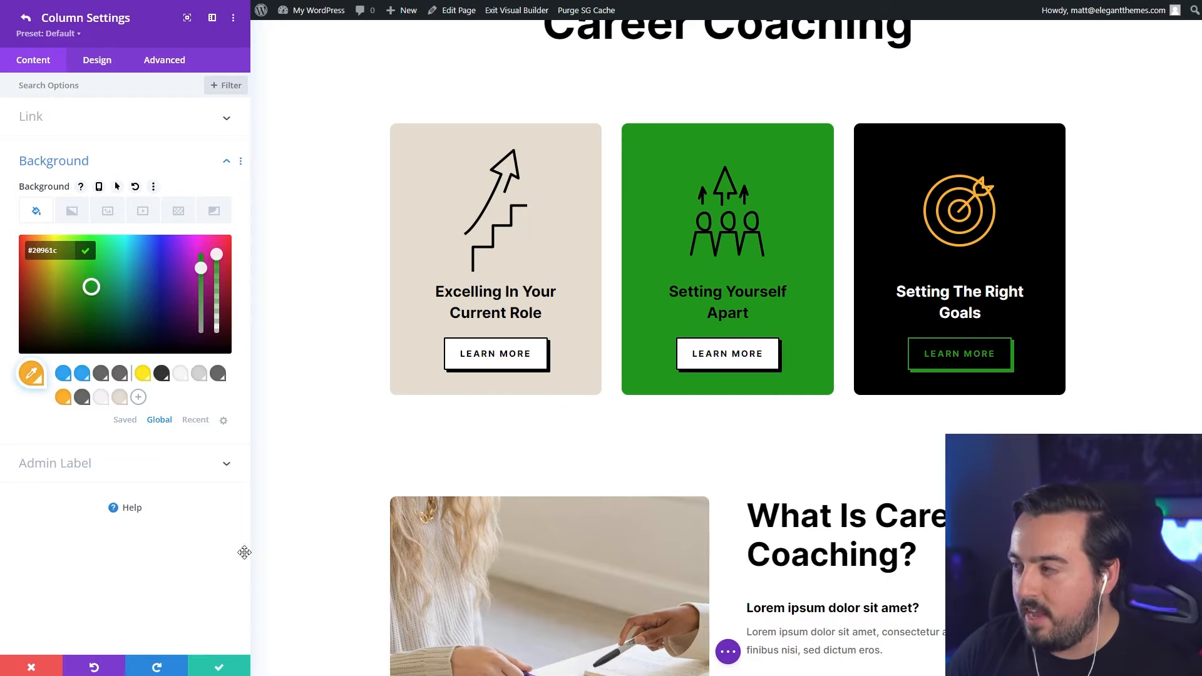
{"action": "scroll", "coordinate": [475, 432], "scroll_direction": "down", "scroll_amount": 15}
{"action": "scroll", "coordinate": [465, 452], "scroll_direction": "up", "scroll_amount": 4}
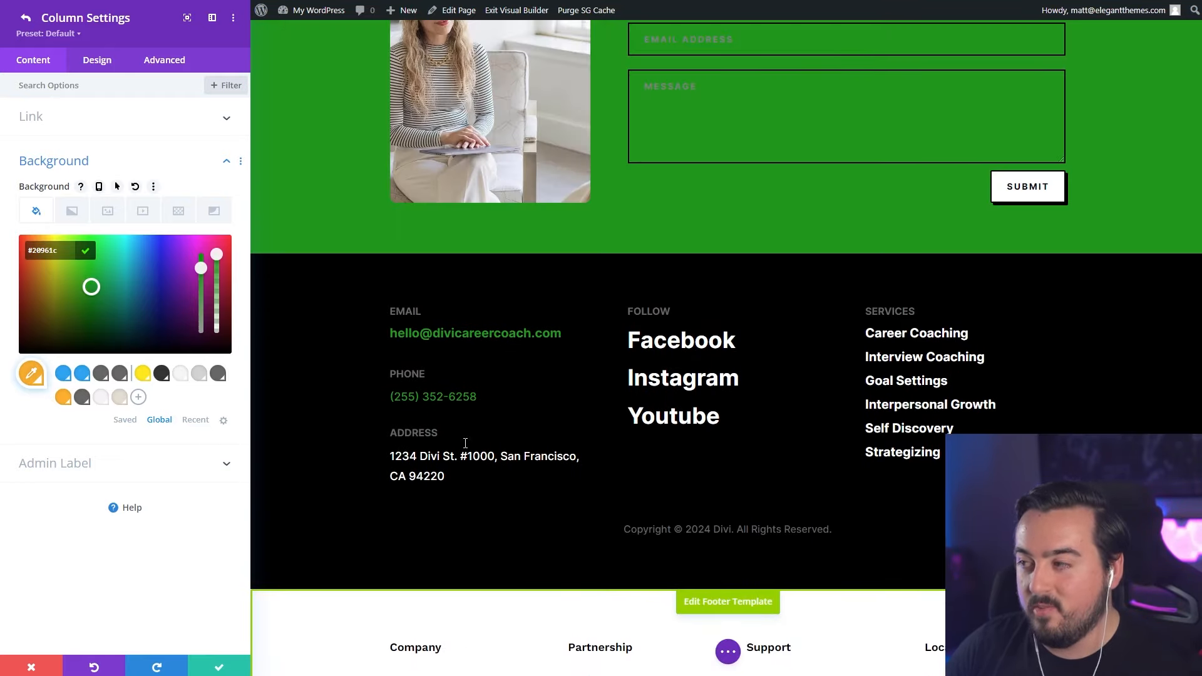
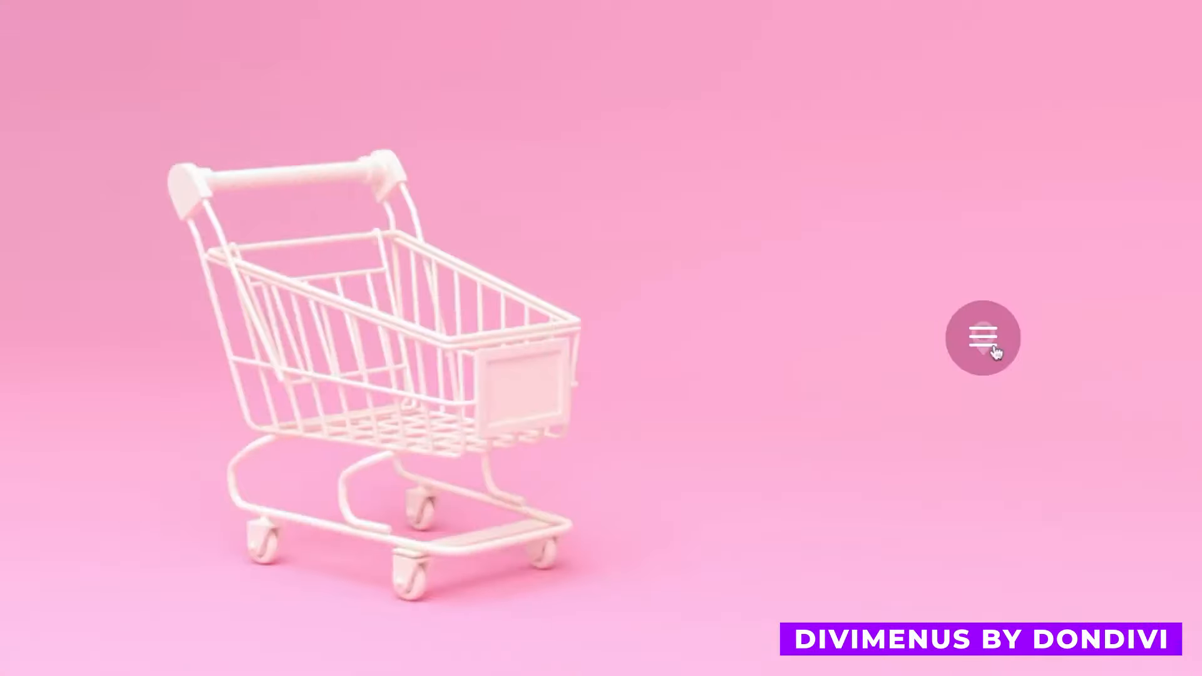
{"action": "left_click", "coordinate": [994, 351]}
{"action": "left_click", "coordinate": [861, 229]}
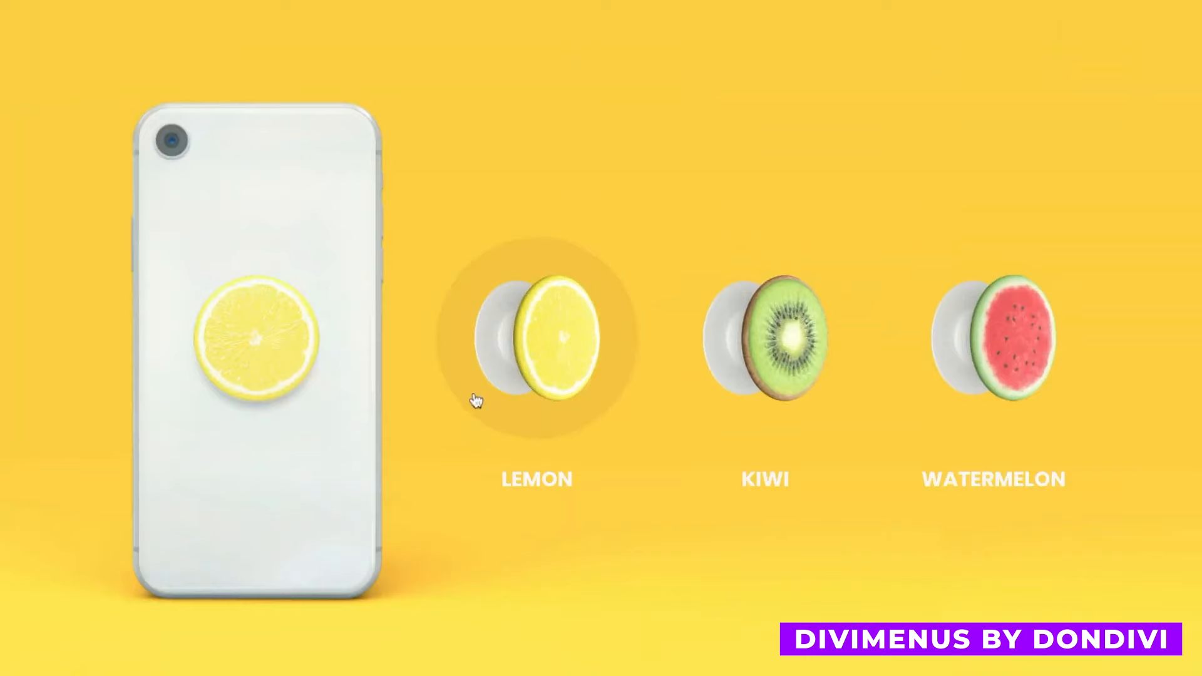
{"action": "left_click", "coordinate": [563, 401]}
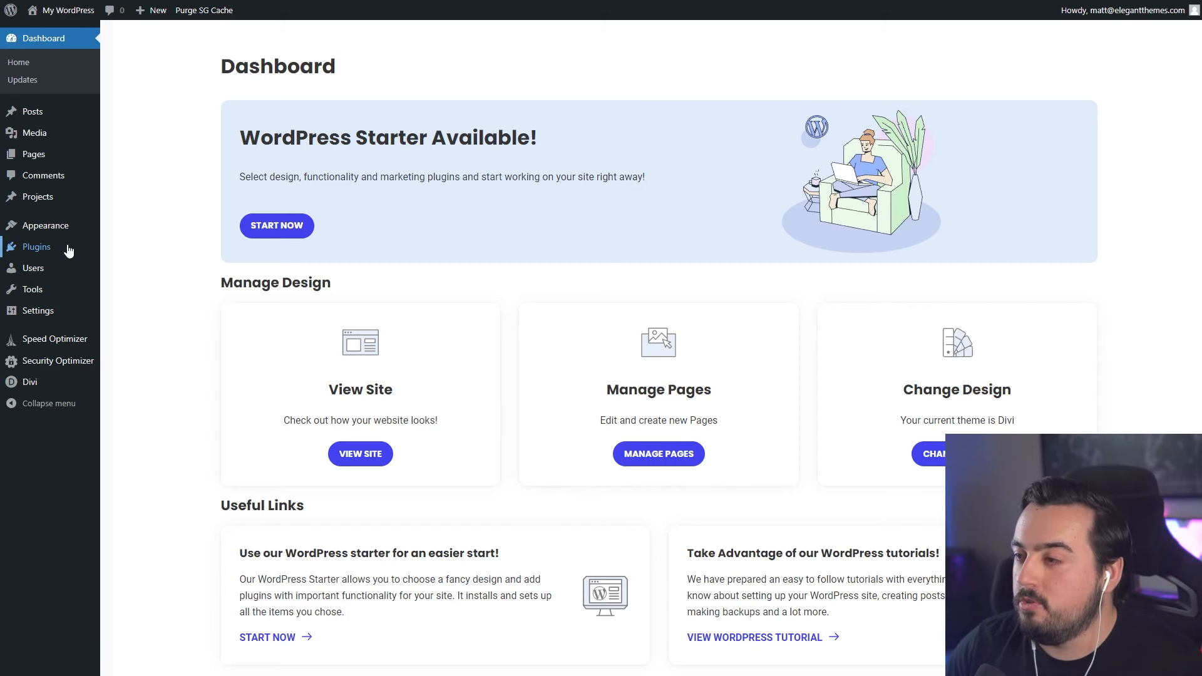
Upload and install the plugin supreme-modules-pro-for-divi.zip in WordPress.
{"action": "mouse_move", "coordinate": [67, 246]}
{"action": "left_click", "coordinate": [120, 265]}
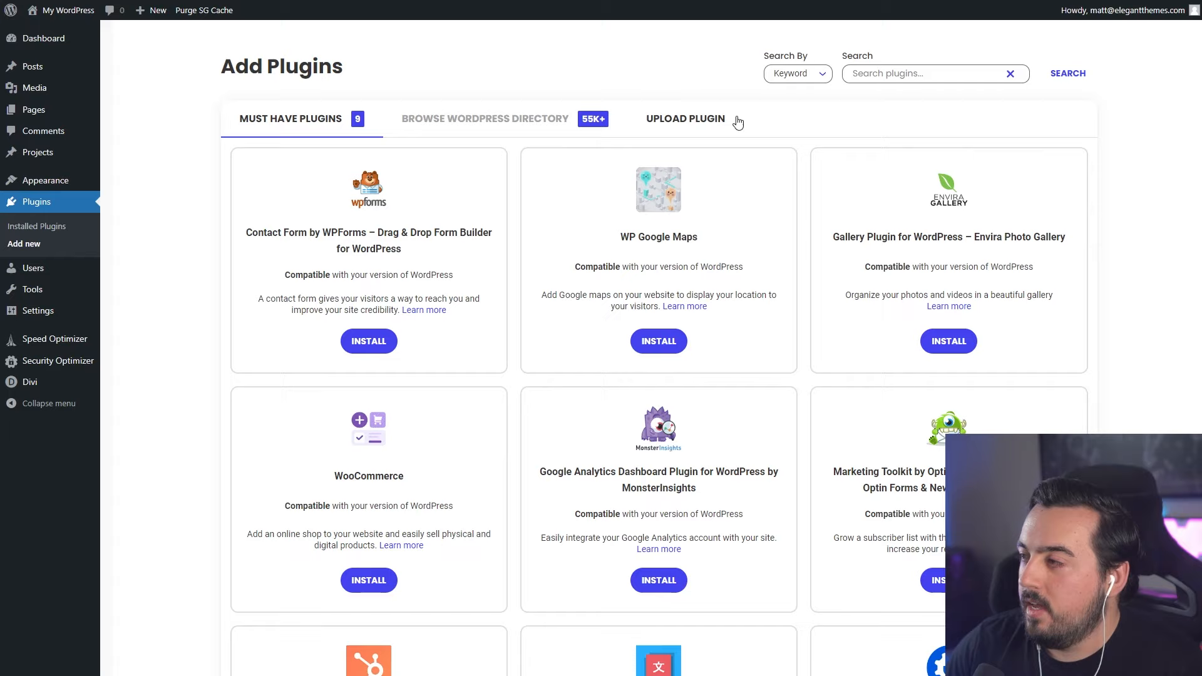
{"action": "left_click", "coordinate": [704, 120]}
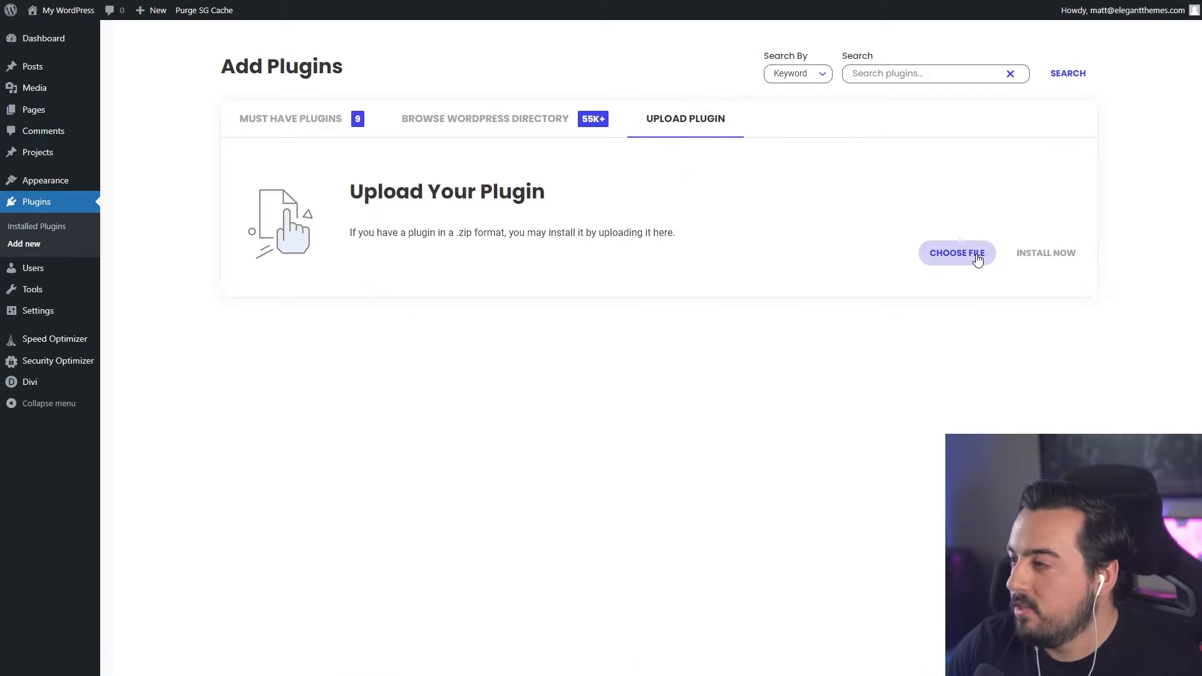
{"action": "left_click", "coordinate": [991, 254]}
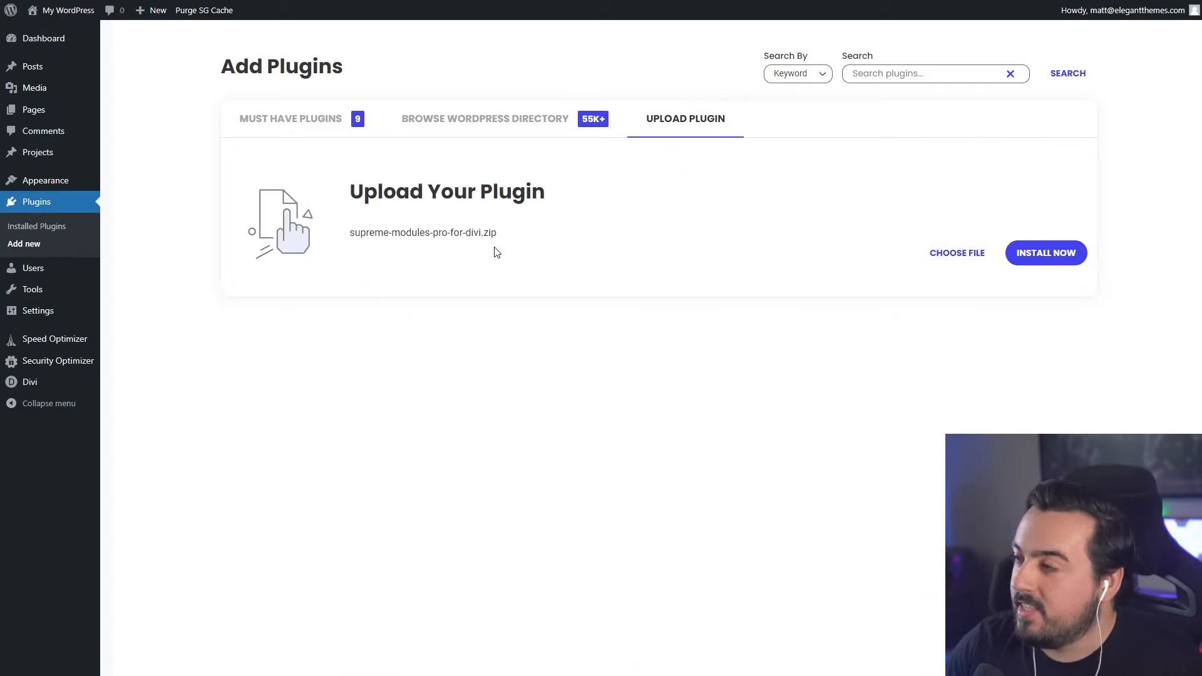
{"action": "left_click", "coordinate": [1057, 263]}
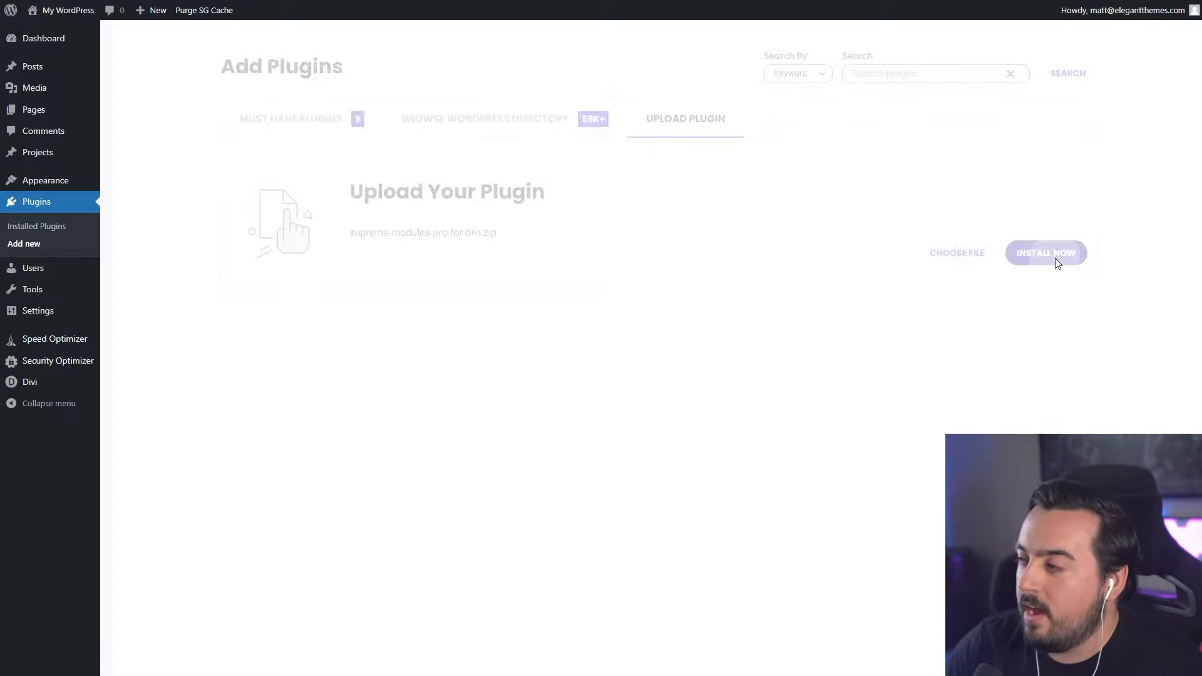
{"action": "left_click_drag", "start_coordinate": [349, 287], "coordinate": [523, 280]}
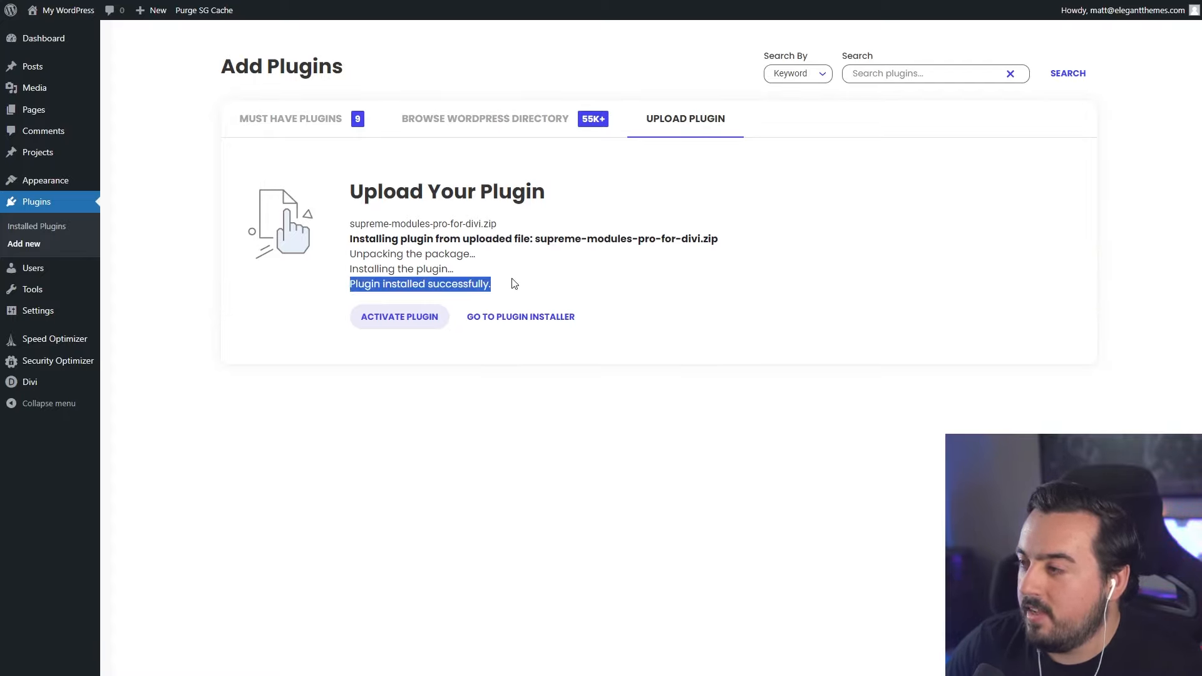
{"action": "left_click", "coordinate": [512, 284]}
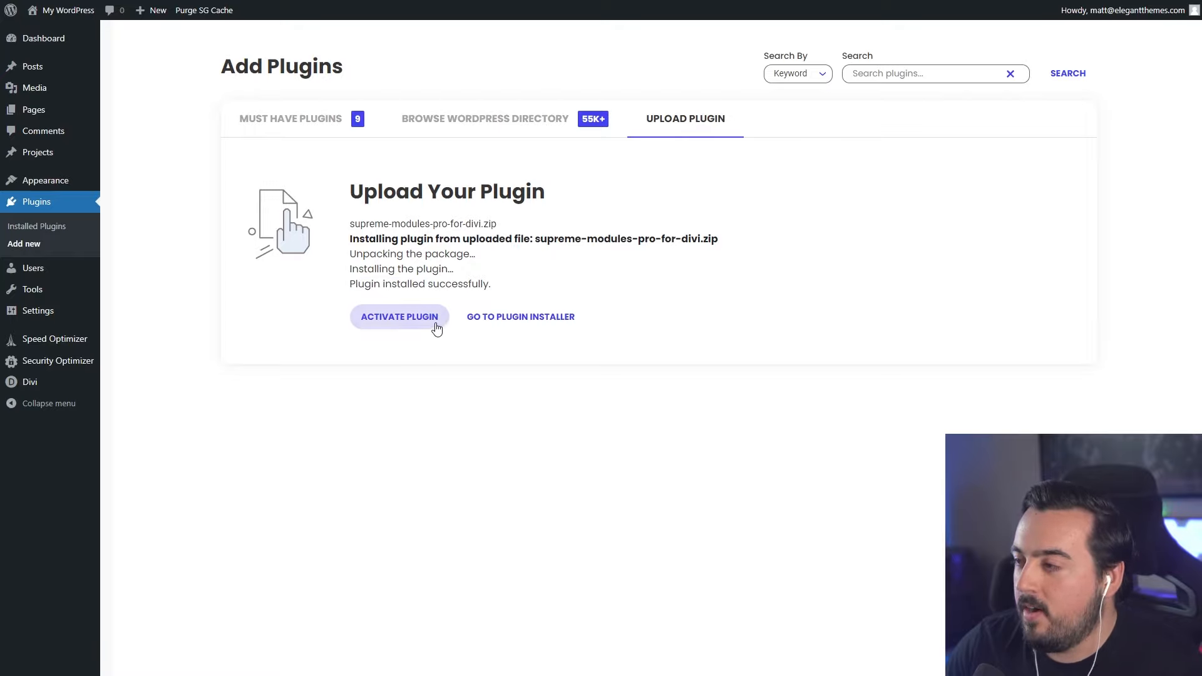
Activate the Divi Supreme Pro plugin and look through its online documentation articles.
{"action": "left_click", "coordinate": [404, 323]}
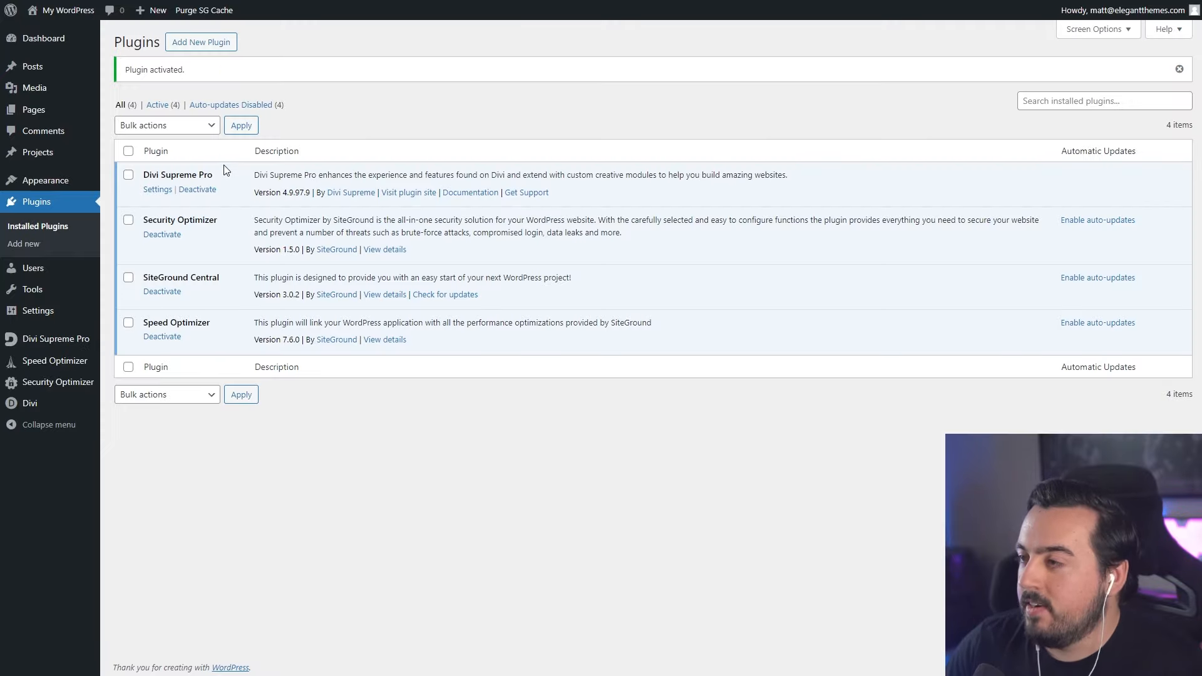
{"action": "left_click_drag", "start_coordinate": [229, 175], "coordinate": [132, 177]}
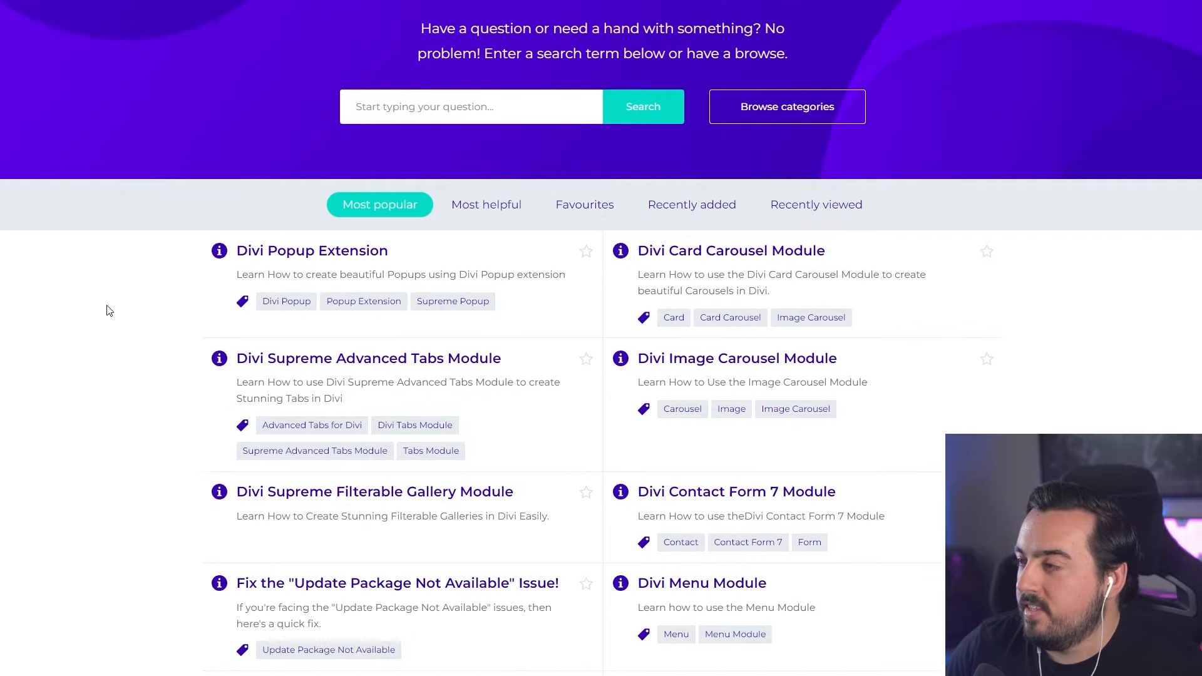
{"action": "scroll", "coordinate": [113, 319], "scroll_direction": "down", "scroll_amount": 10}
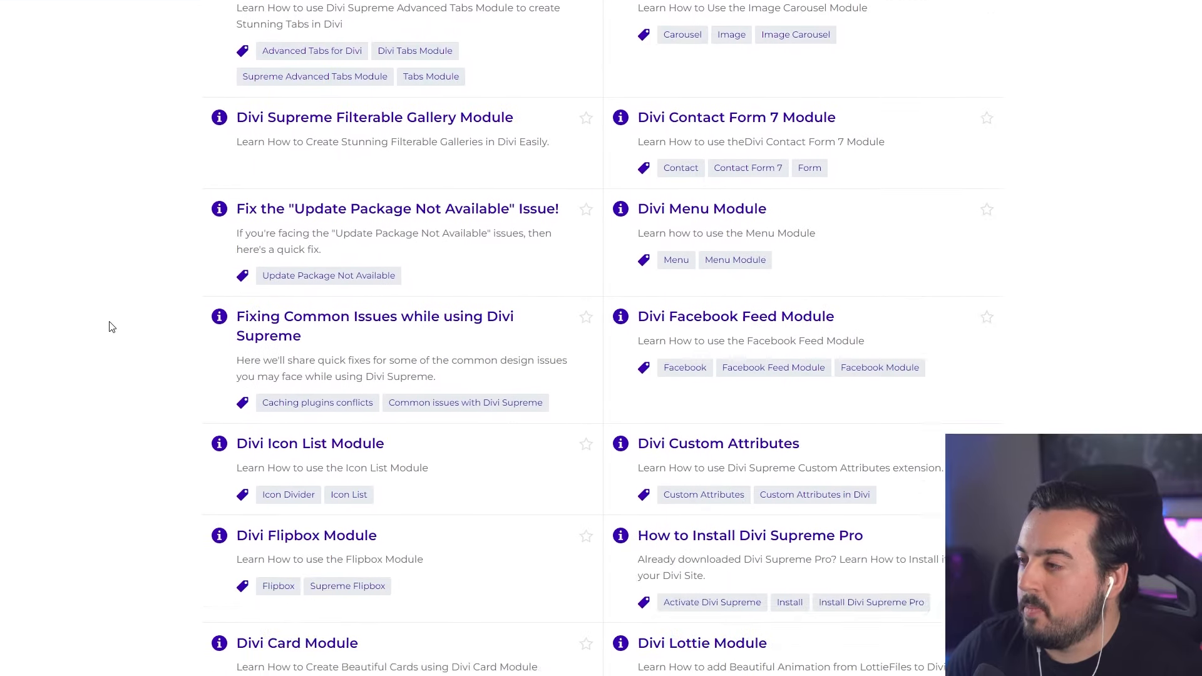
{"action": "scroll", "coordinate": [124, 331], "scroll_direction": "up", "scroll_amount": 15}
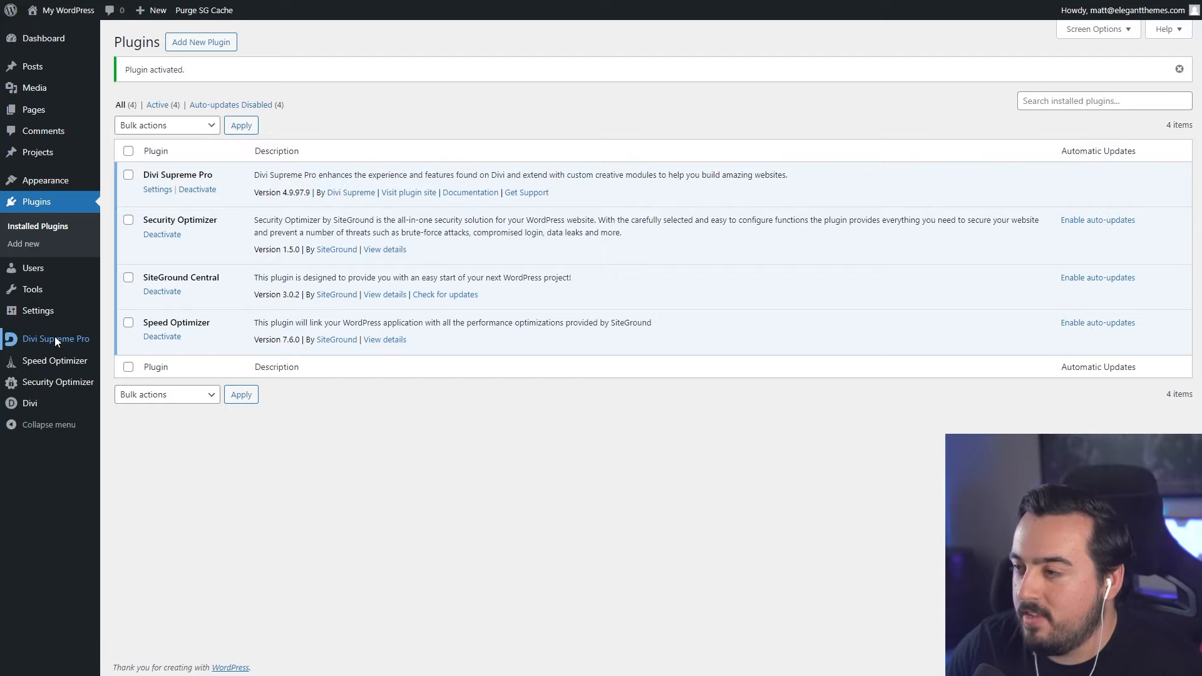
Review the Divi Supreme Pro extensions and the list of modules in its settings.
{"action": "left_click", "coordinate": [55, 339]}
{"action": "left_click_drag", "start_coordinate": [171, 169], "coordinate": [241, 362]}
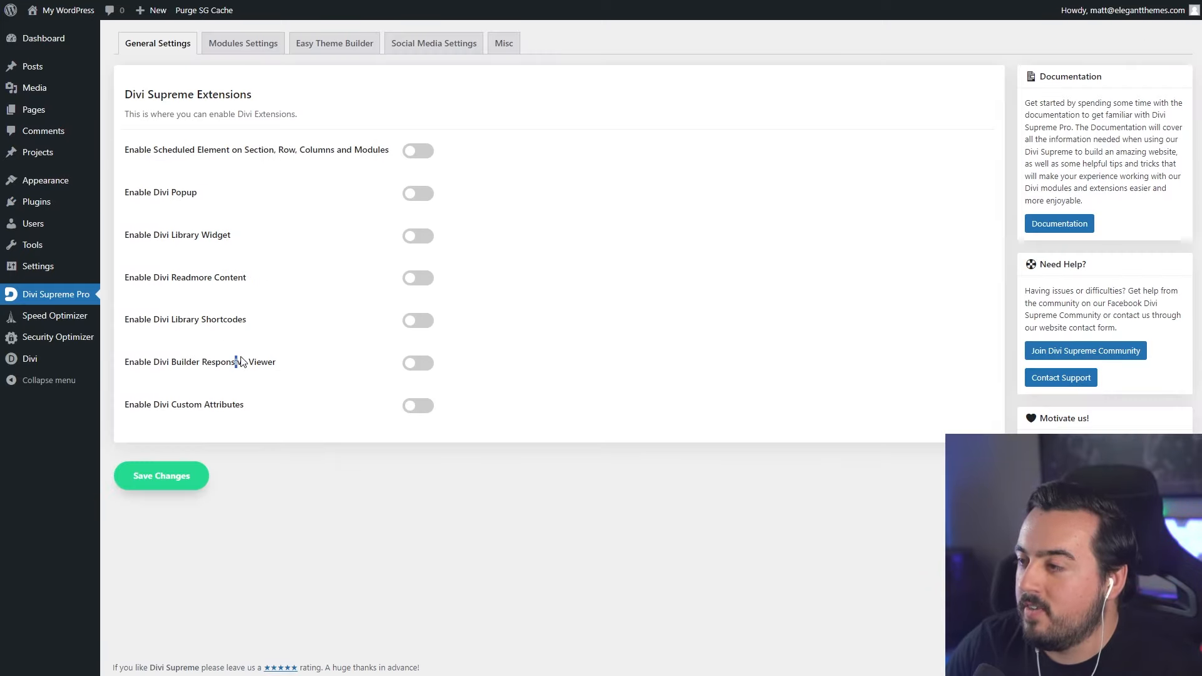
{"action": "left_click", "coordinate": [264, 43]}
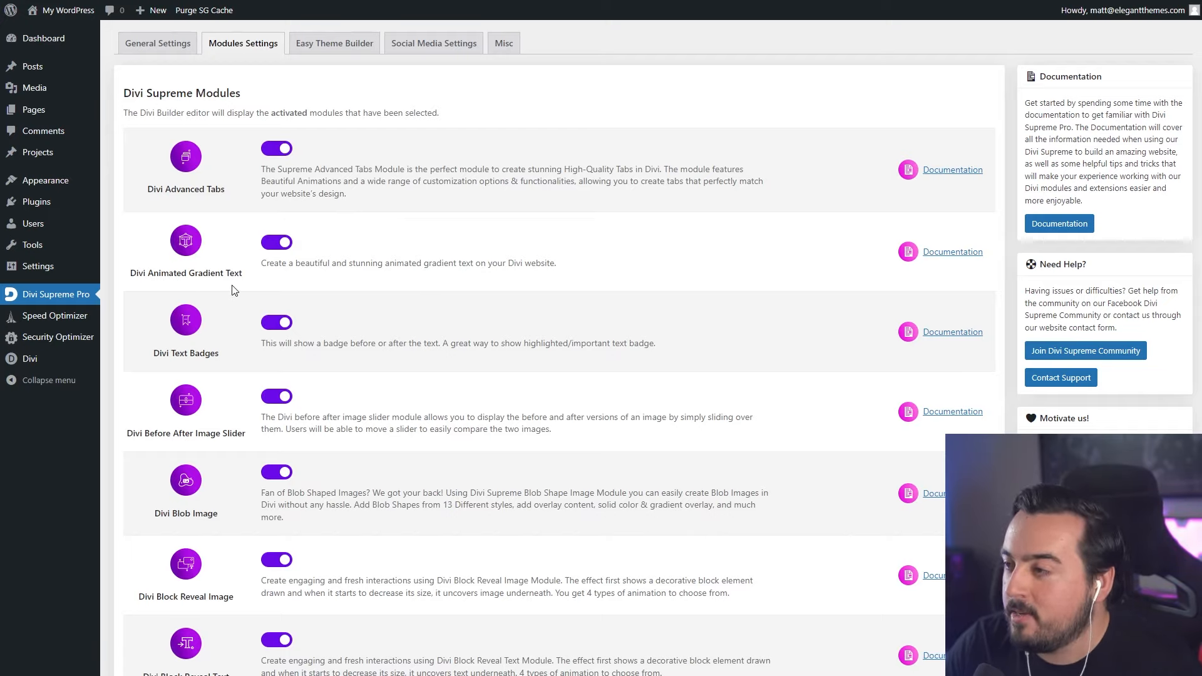
{"action": "scroll", "coordinate": [210, 365], "scroll_direction": "down", "scroll_amount": 20}
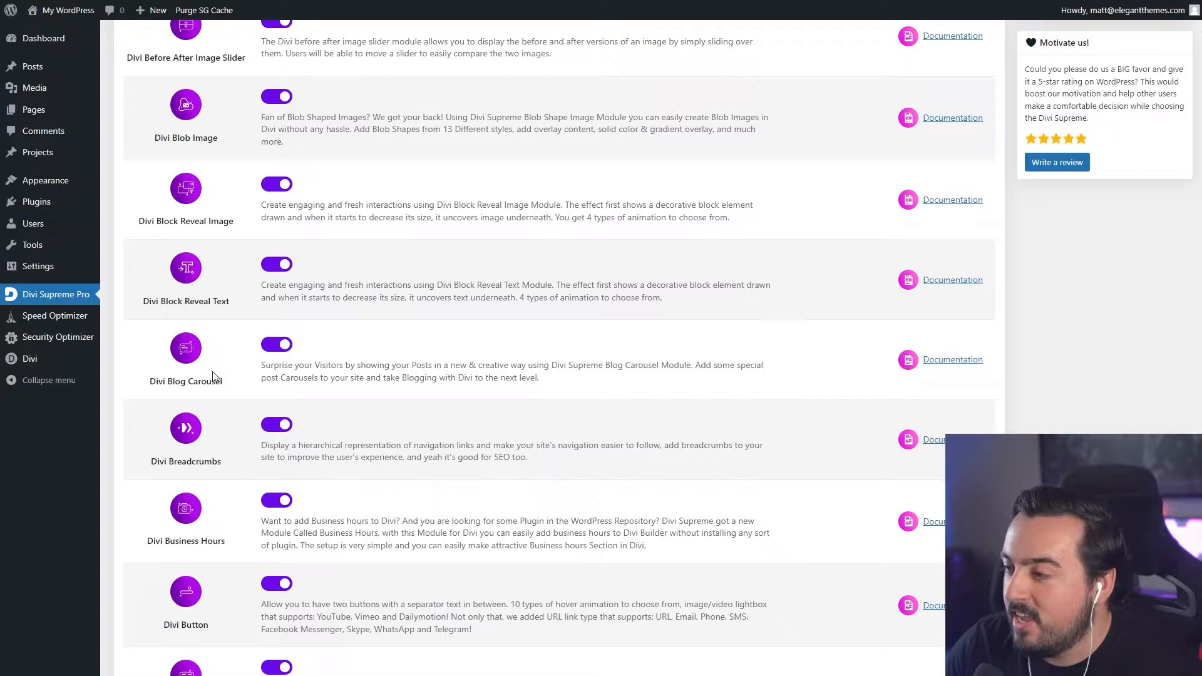
{"action": "scroll", "coordinate": [431, 413], "scroll_direction": "down", "scroll_amount": 20}
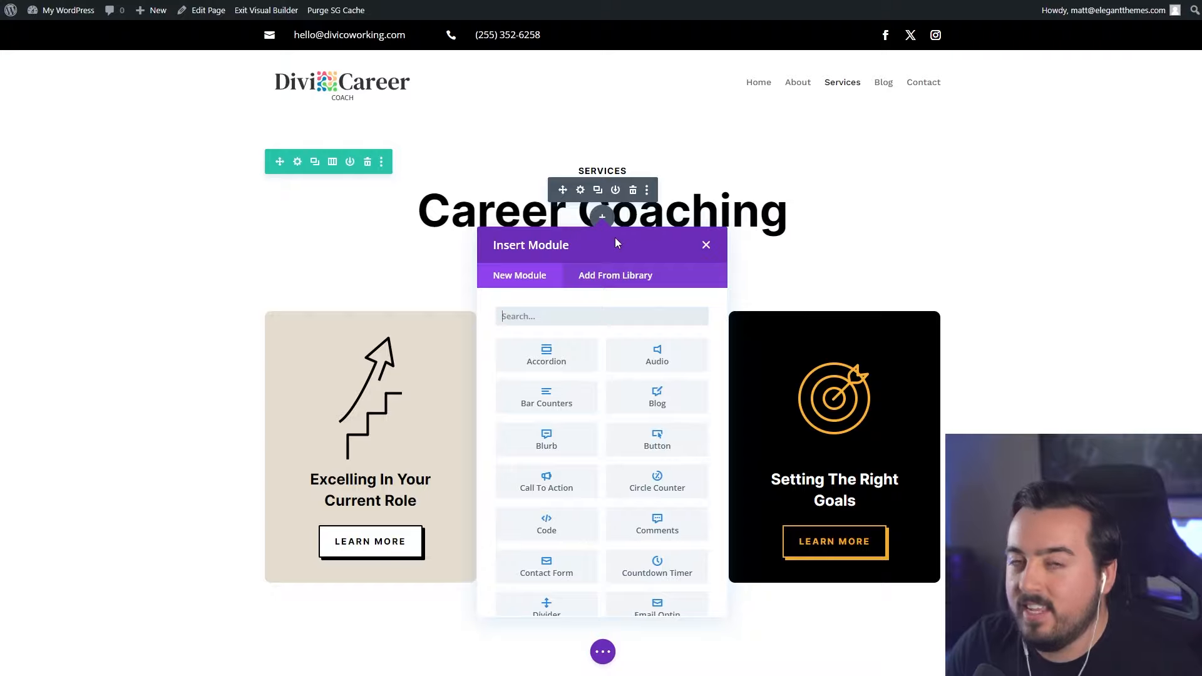
Insert a Supreme Animated Gradient Text module below the Career Coaching heading and set its text to "Career Coaching".
{"action": "scroll", "coordinate": [673, 418], "scroll_direction": "down", "scroll_amount": 15}
{"action": "scroll", "coordinate": [669, 421], "scroll_direction": "down", "scroll_amount": 10}
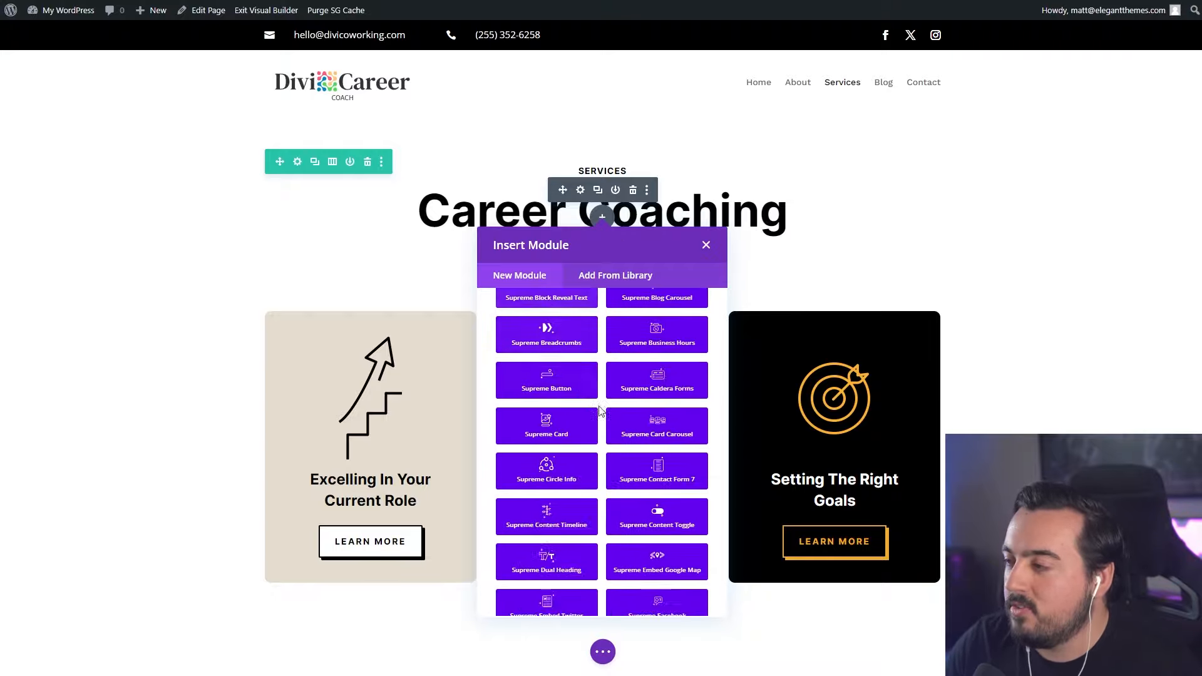
{"action": "scroll", "coordinate": [611, 416], "scroll_direction": "down", "scroll_amount": 5}
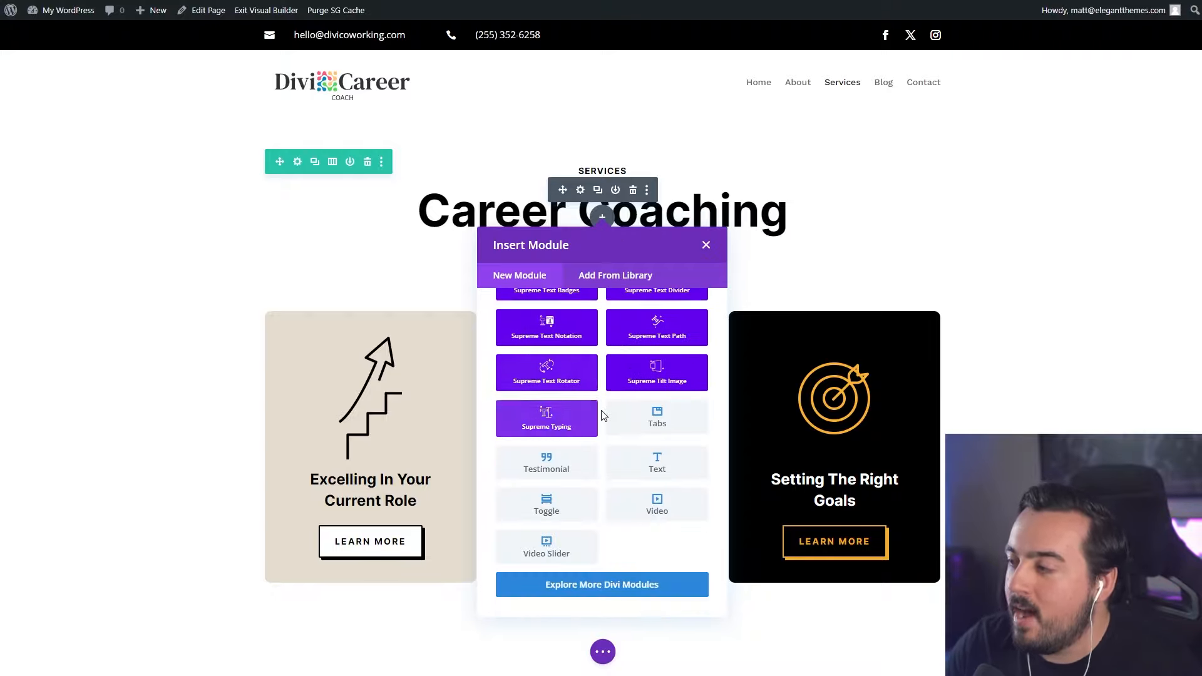
{"action": "scroll", "coordinate": [608, 422], "scroll_direction": "up", "scroll_amount": 15}
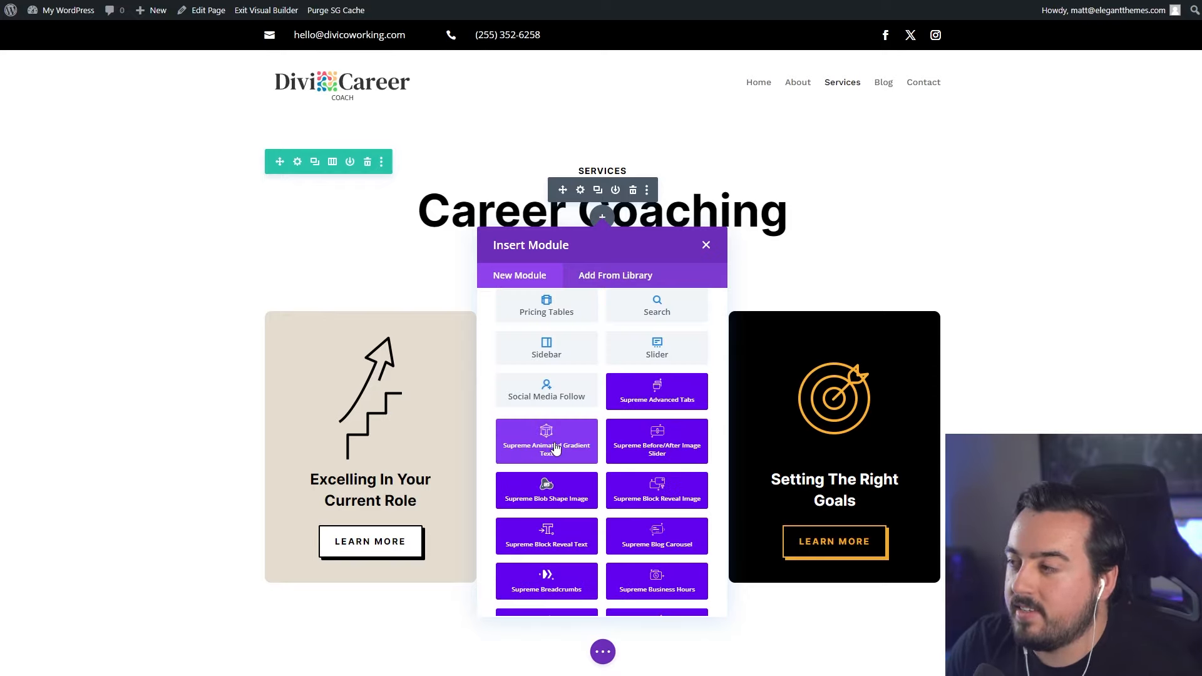
{"action": "left_click", "coordinate": [556, 448]}
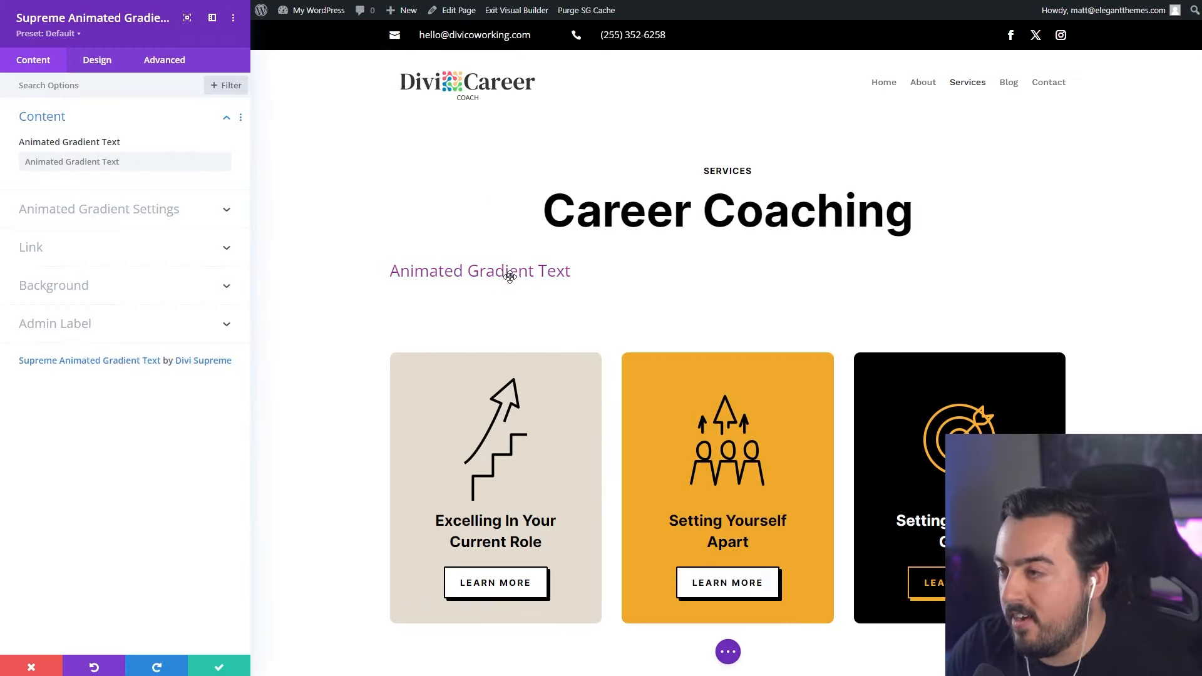
{"action": "left_click", "coordinate": [176, 167]}
{"action": "type", "text": "Career "}
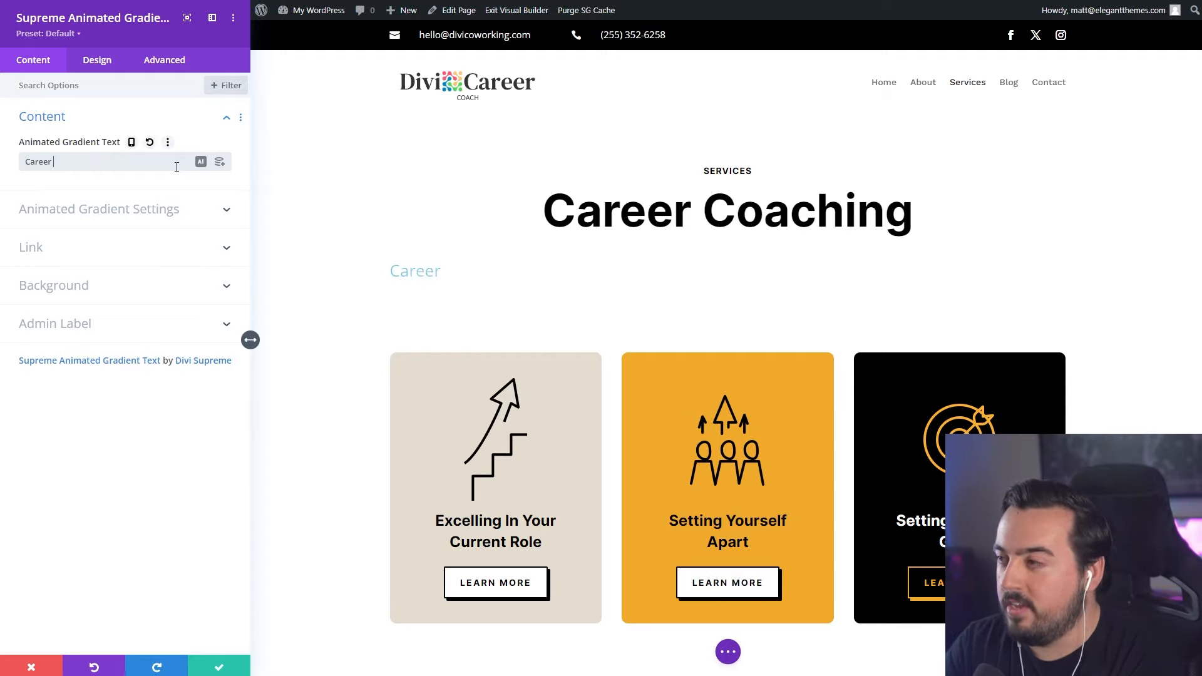
{"action": "type", "text": "Coaching"}
Format the animated gradient text as bold, centered and about 73px, and delete the original black Career Coaching heading.
{"action": "left_click", "coordinate": [99, 209]}
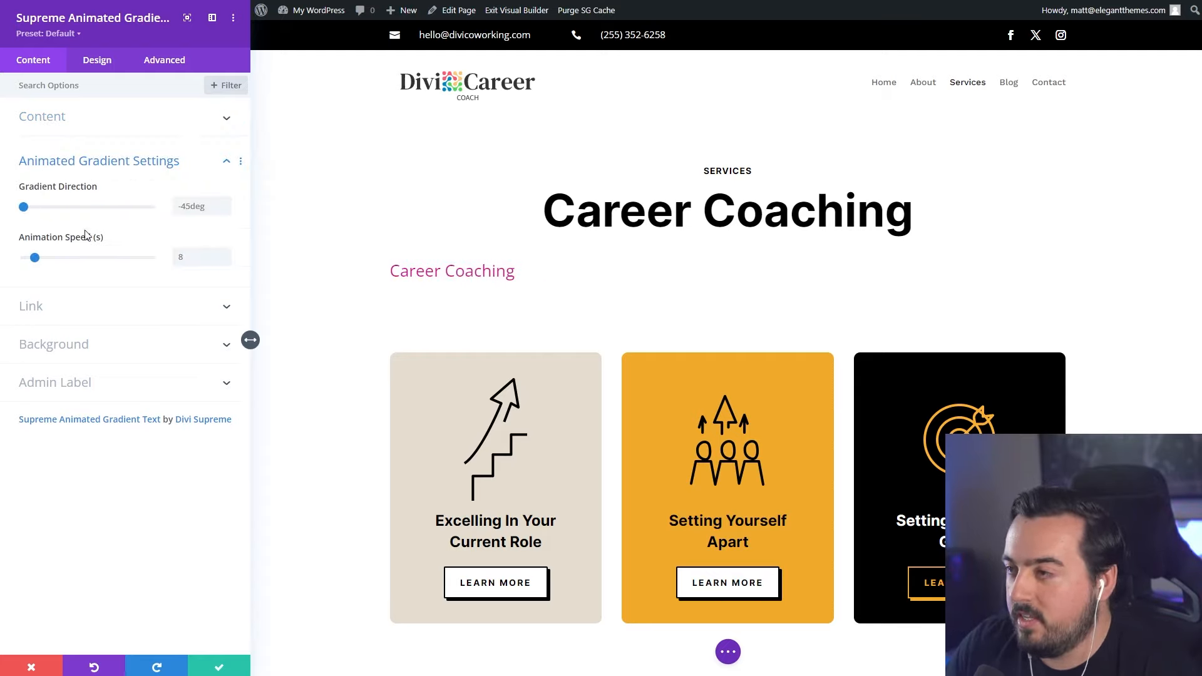
{"action": "left_click", "coordinate": [97, 59]}
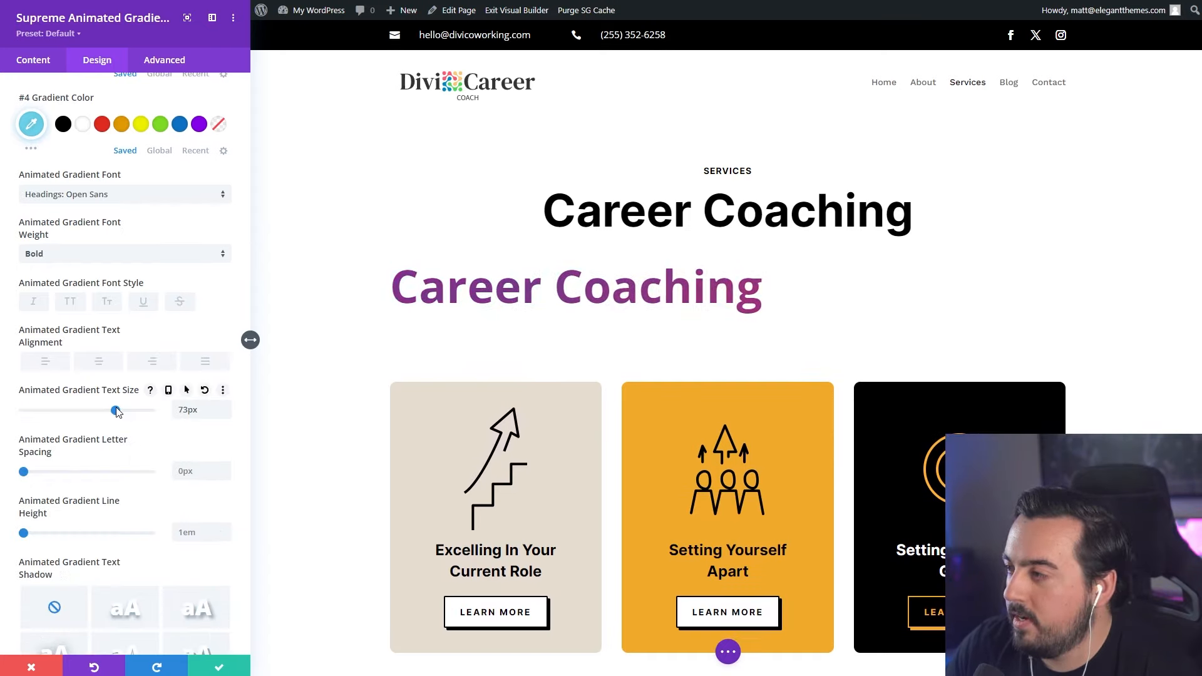
{"action": "left_click", "coordinate": [99, 361]}
{"action": "key", "text": "Escape"}
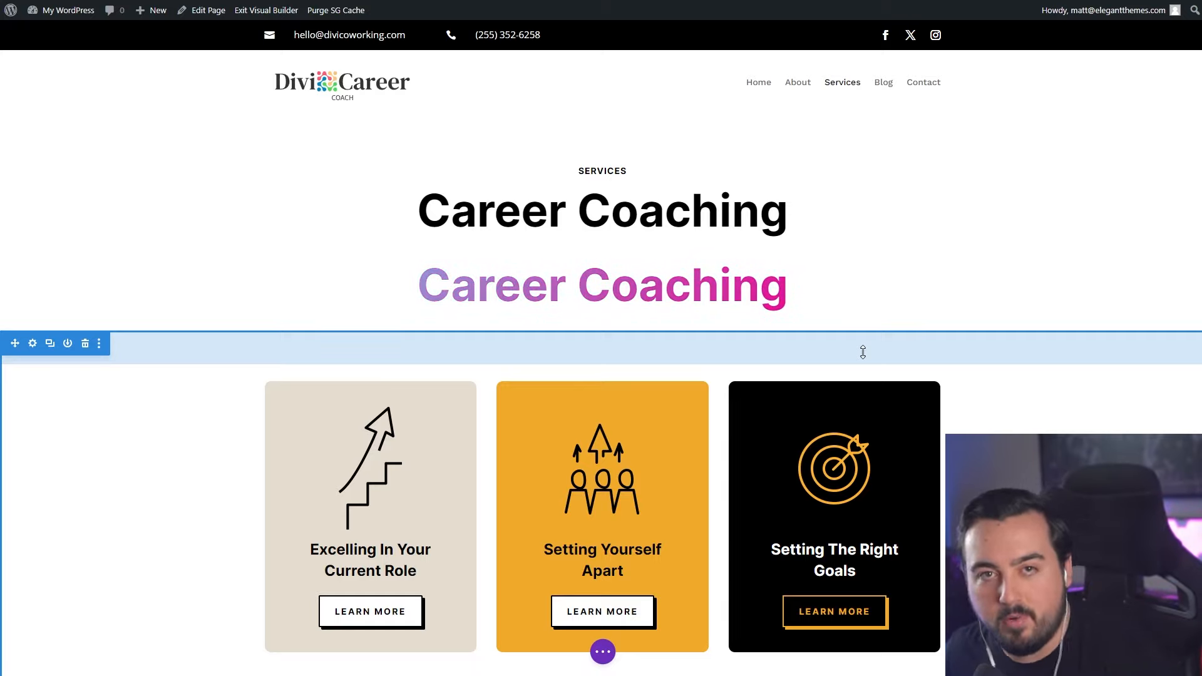
{"action": "left_click", "coordinate": [631, 191]}
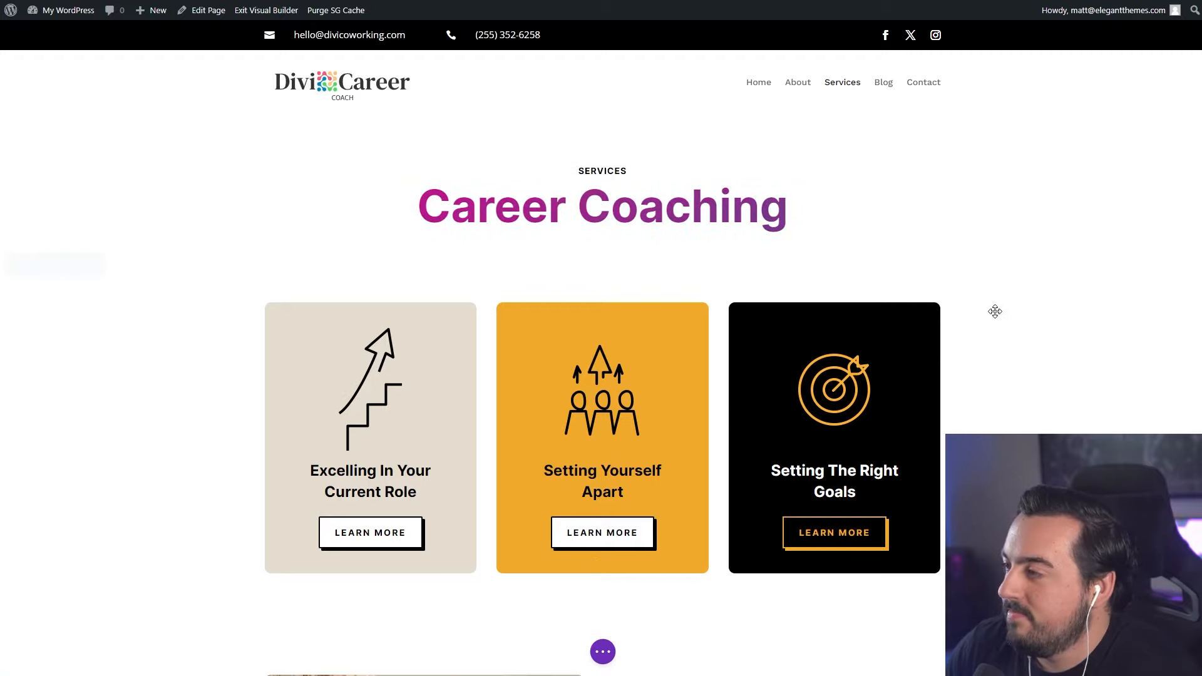
Insert a Supreme Typing module below the gradient heading and have the AI write its typing effect text automatically.
{"action": "left_click", "coordinate": [602, 217]}
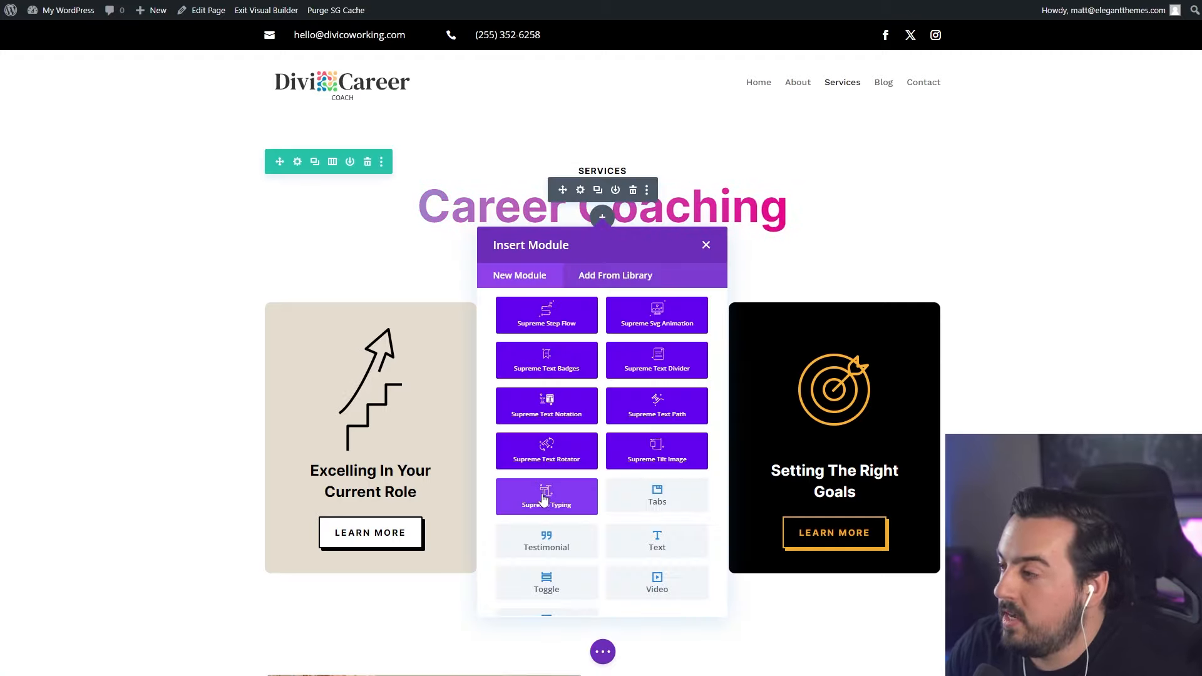
{"action": "left_click", "coordinate": [549, 503]}
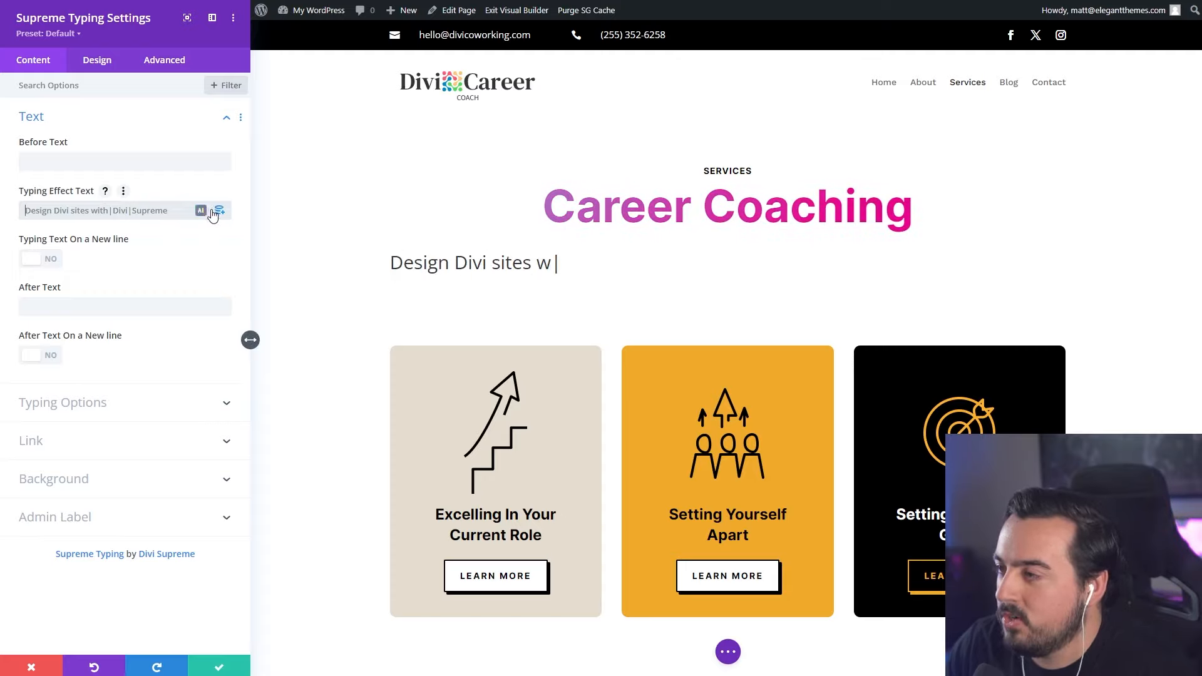
{"action": "mouse_move", "coordinate": [200, 211]}
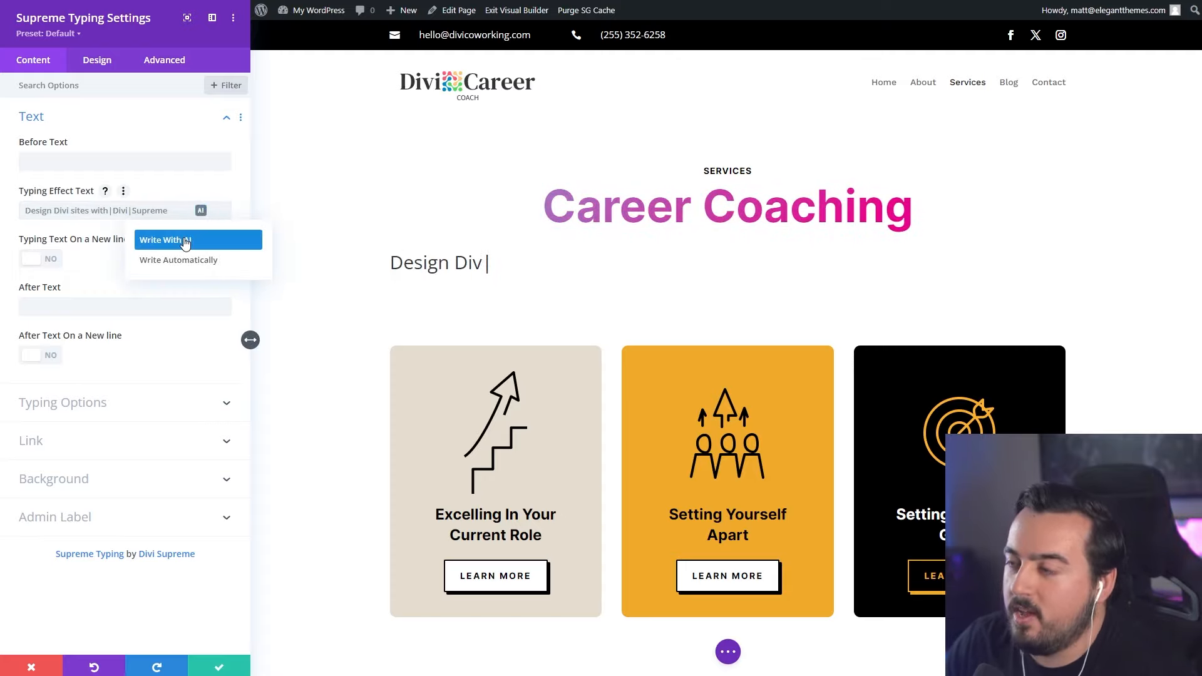
{"action": "left_click", "coordinate": [179, 260]}
{"action": "left_click", "coordinate": [705, 342]}
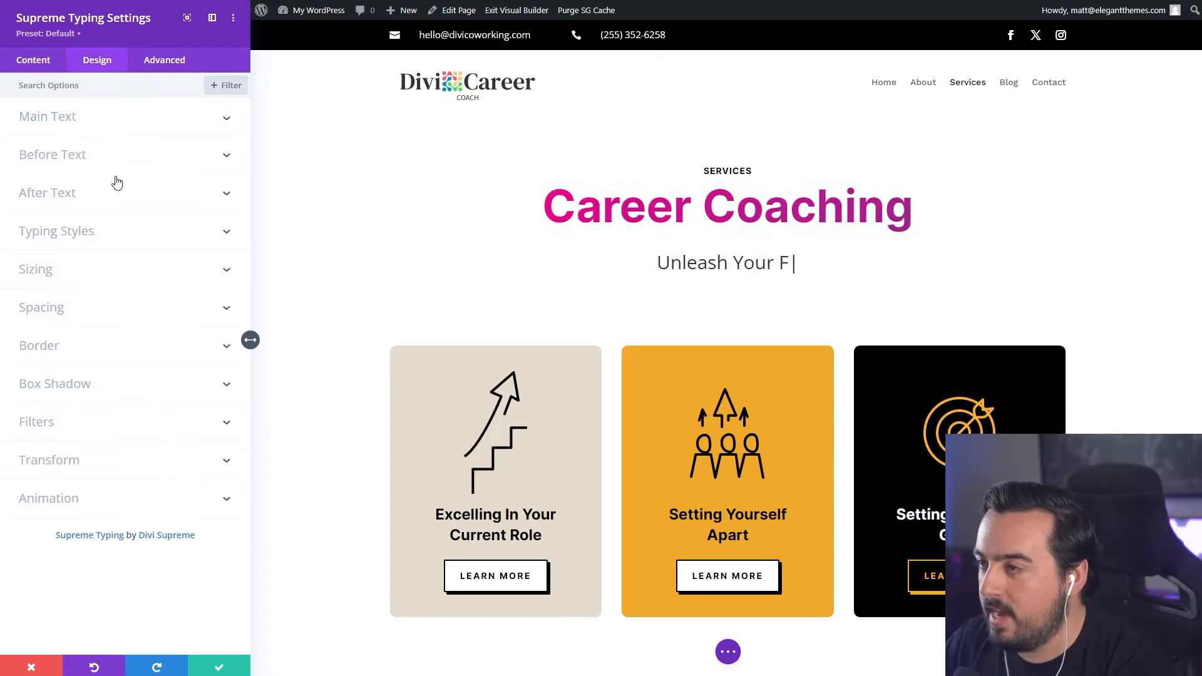
{"action": "left_click", "coordinate": [117, 157]}
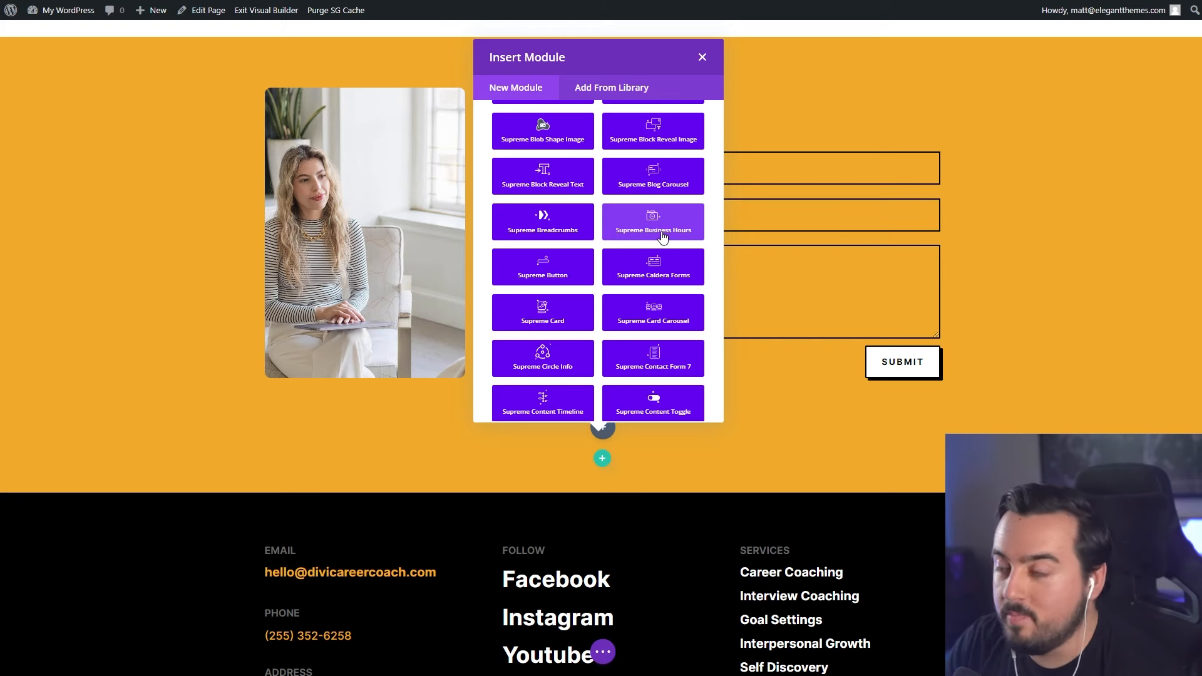
Add a Supreme Business Hours module below the contact form: Monday-Friday 9:00 AM - 6:00 PM, Saturday 12:00 PM - 4:00 PM, Sunday Closed.
{"action": "left_click", "coordinate": [662, 231]}
{"action": "left_click", "coordinate": [125, 193]}
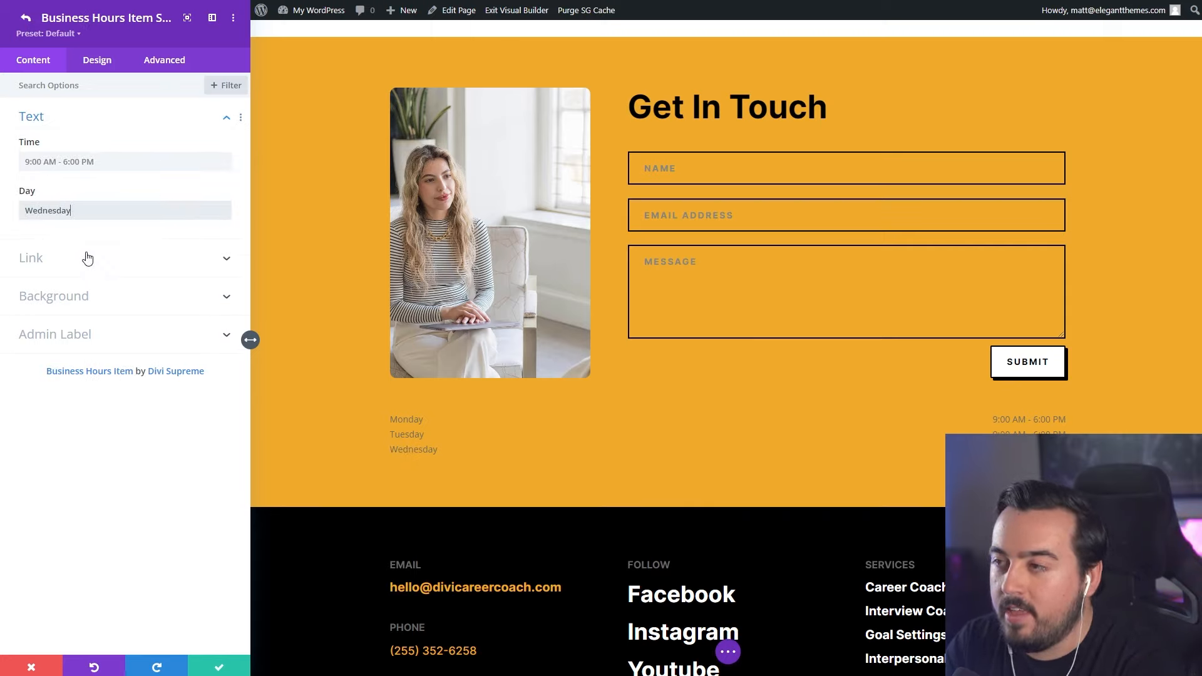
{"action": "left_click", "coordinate": [219, 667]}
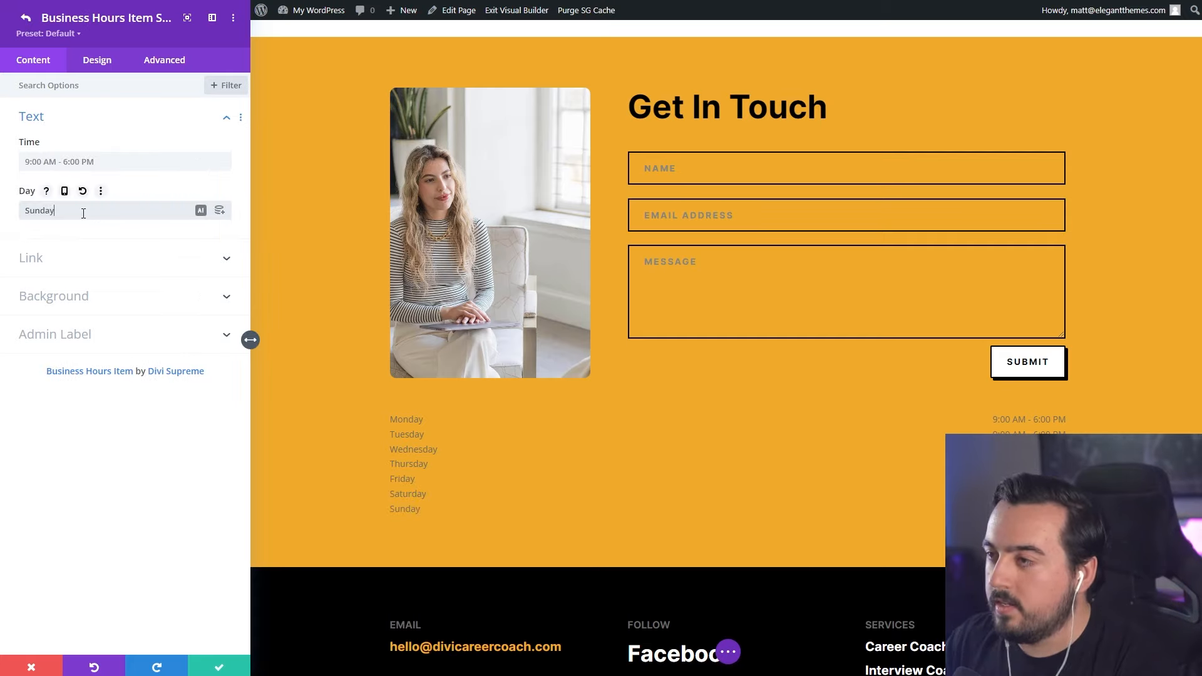
{"action": "triple_click", "coordinate": [108, 162]}
{"action": "type", "text": "c"}
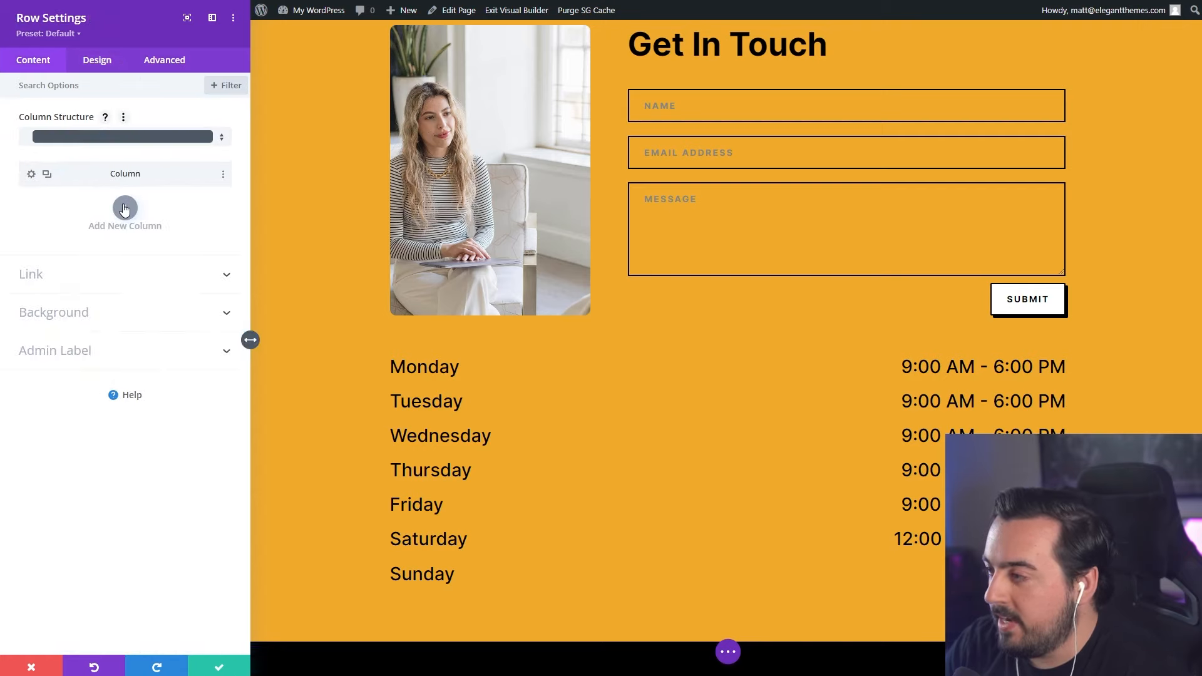
Add a second column to the business hours row and insert a Supreme Image Hotspots module in it.
{"action": "left_click", "coordinate": [124, 210]}
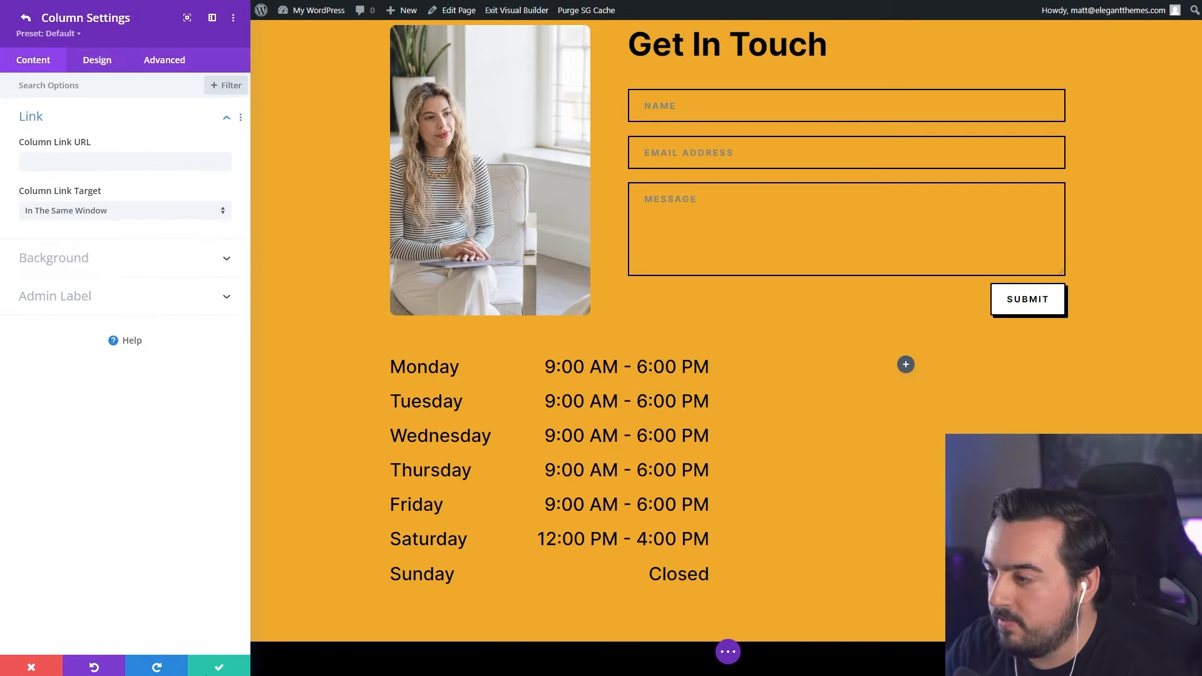
{"action": "left_click", "coordinate": [218, 671]}
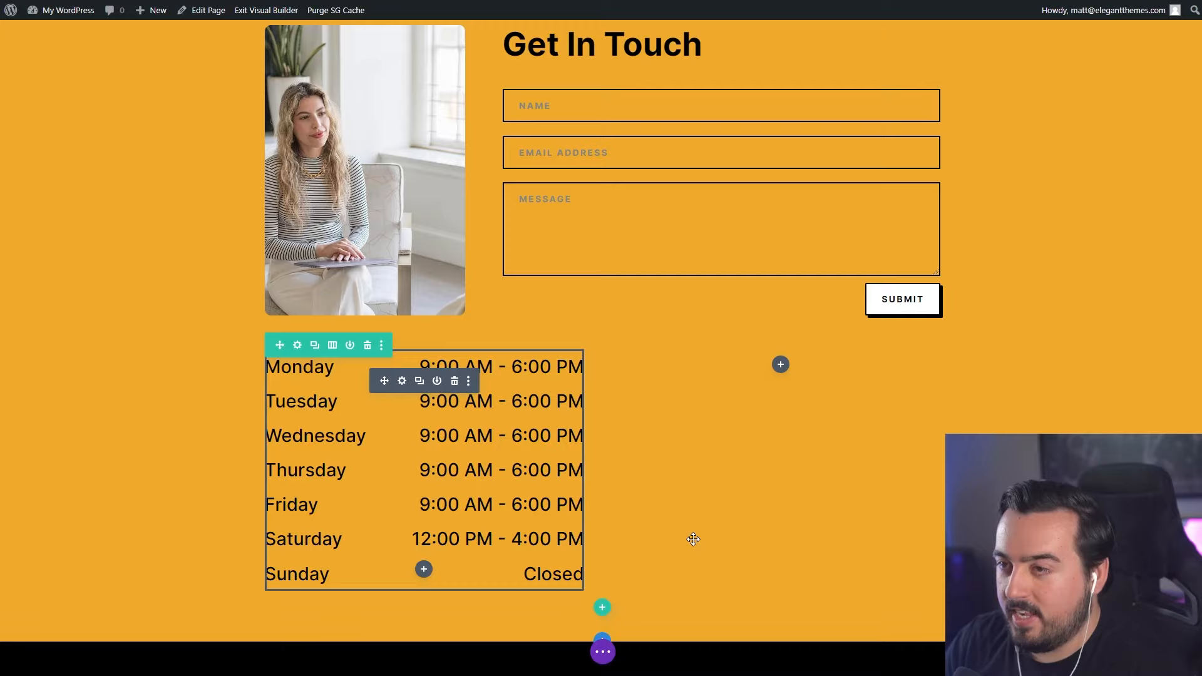
{"action": "left_click", "coordinate": [780, 365]}
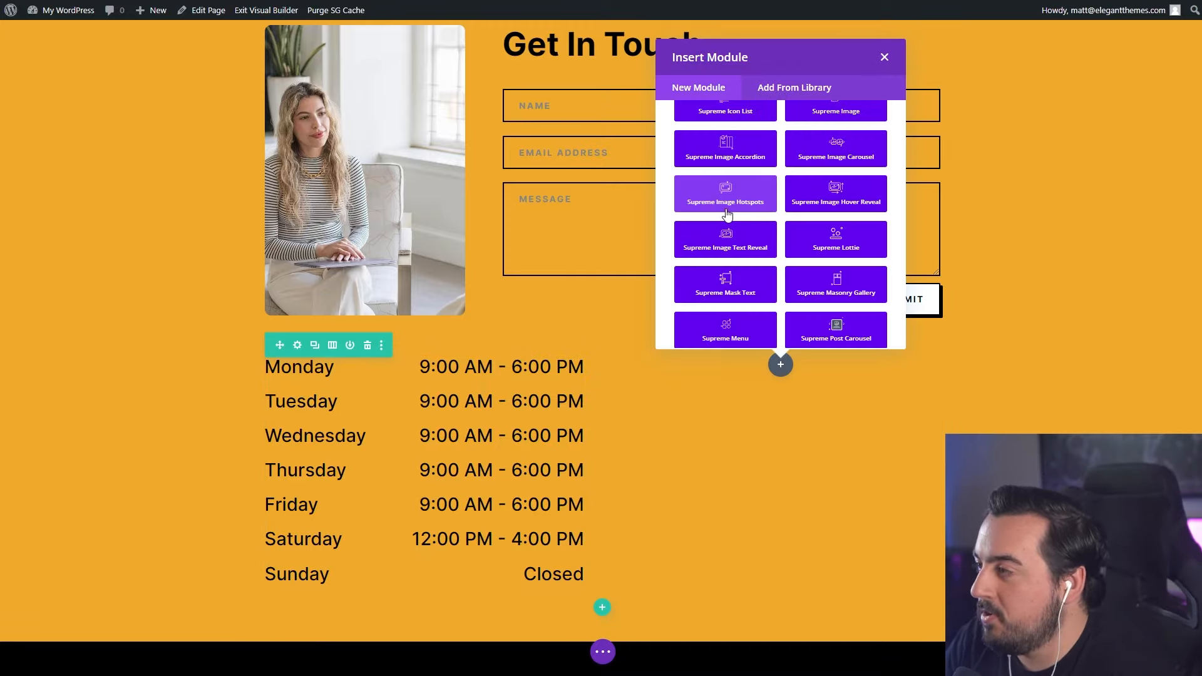
{"action": "left_click", "coordinate": [735, 202]}
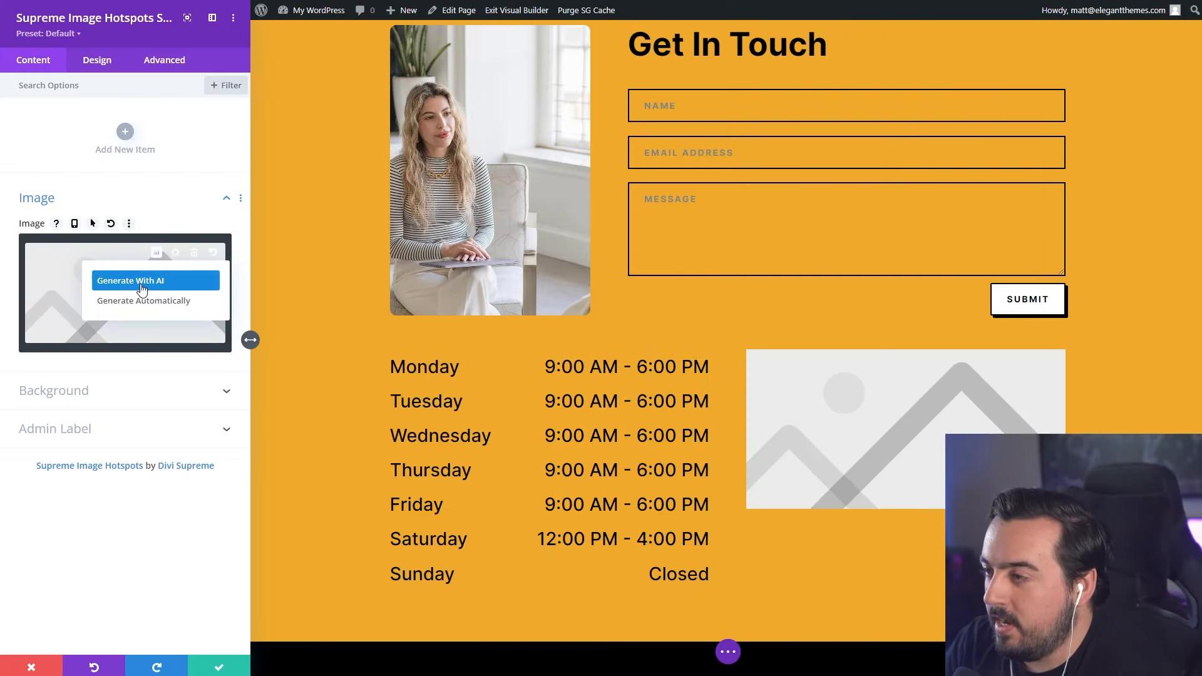
Generate the hotspot image with AI as "exterior of a small office building that is sleek, modern, bright with beautiful landscaping" and use the glass-fronted building.
{"action": "left_click", "coordinate": [142, 288]}
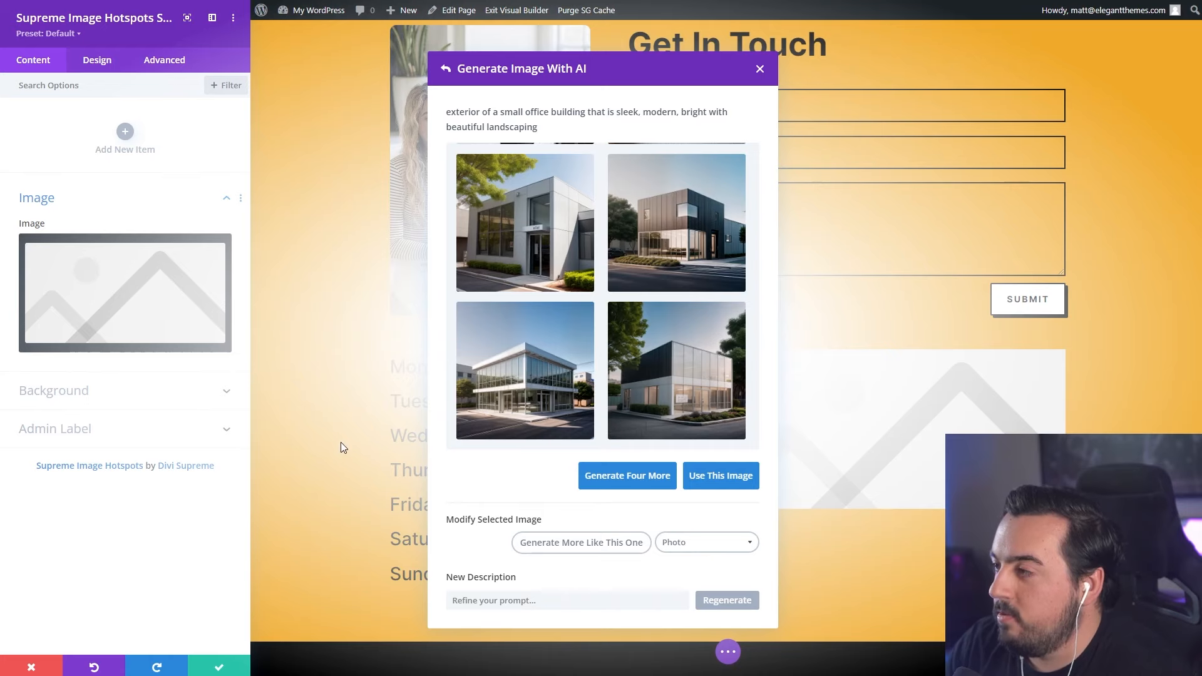
{"action": "left_click", "coordinate": [504, 357]}
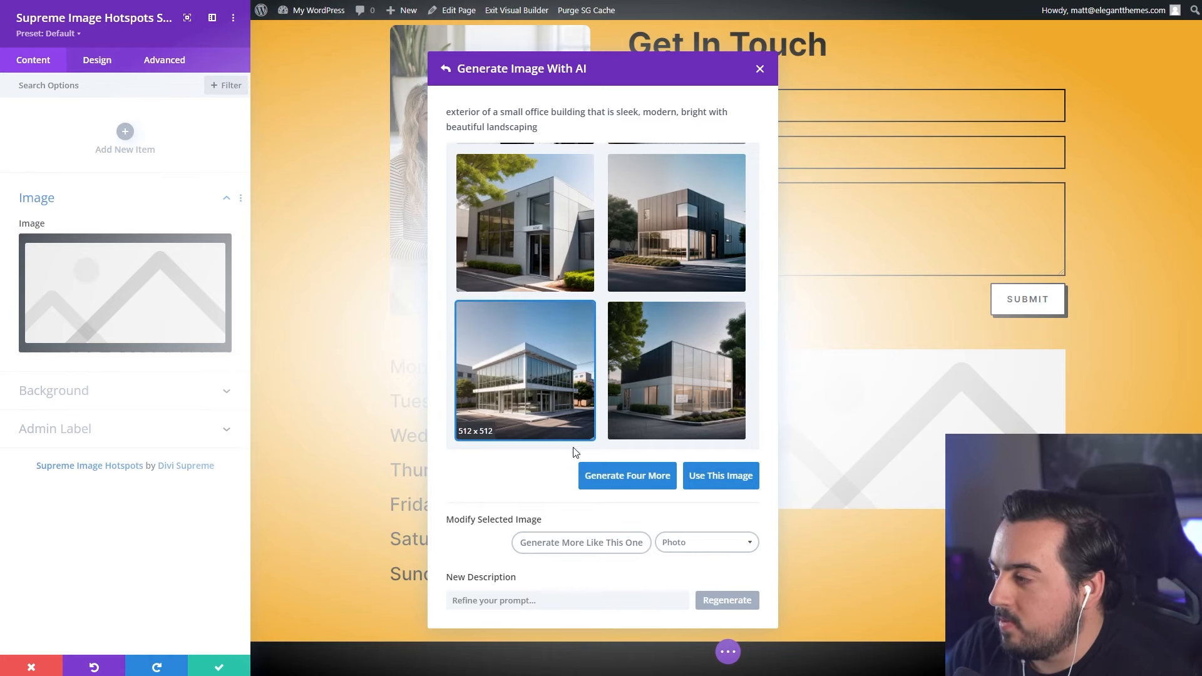
{"action": "left_click", "coordinate": [730, 477]}
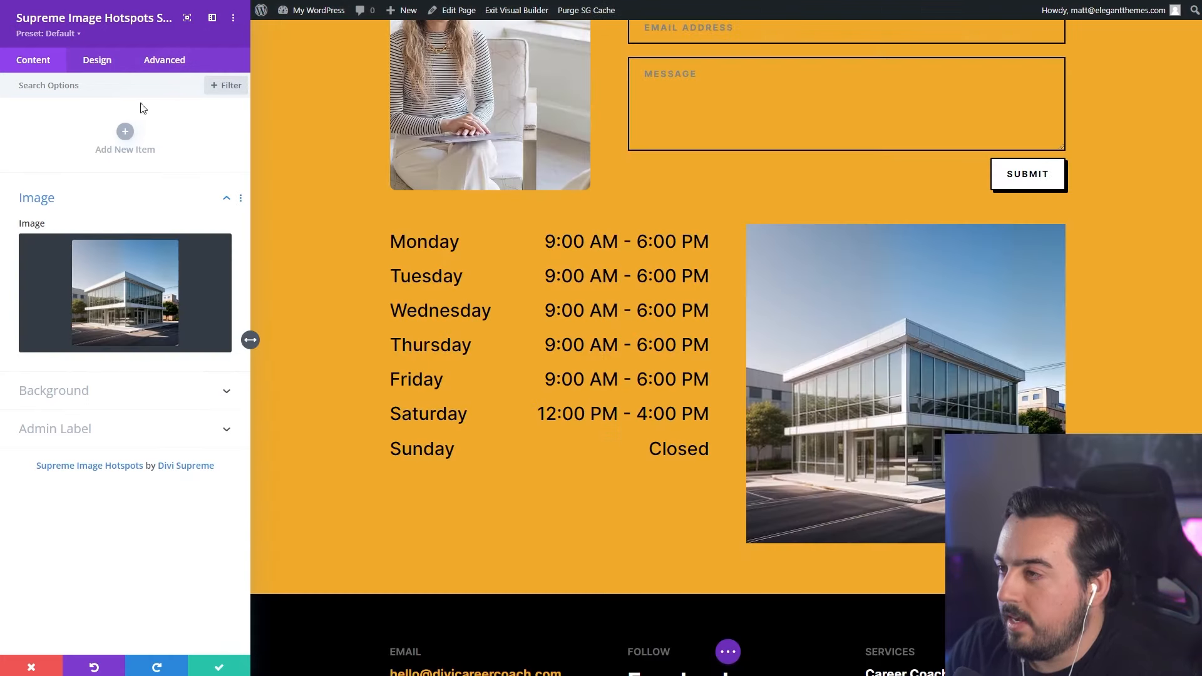
Add a hotspot item to the building image, position it at the peak of the roof, and open its icon settings.
{"action": "left_click", "coordinate": [123, 131]}
{"action": "left_click", "coordinate": [97, 59]}
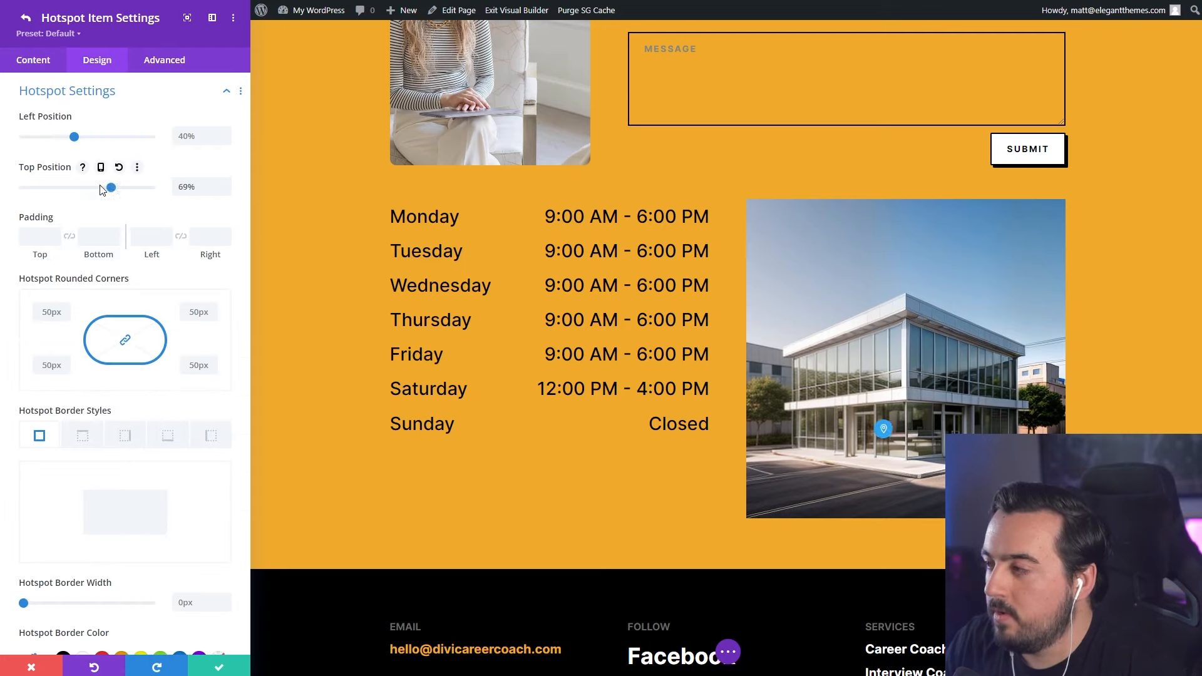
{"action": "left_click_drag", "start_coordinate": [113, 188], "coordinate": [55, 188]}
{"action": "left_click_drag", "start_coordinate": [74, 136], "coordinate": [84, 138]}
{"action": "scroll", "coordinate": [144, 250], "scroll_direction": "down", "scroll_amount": 9}
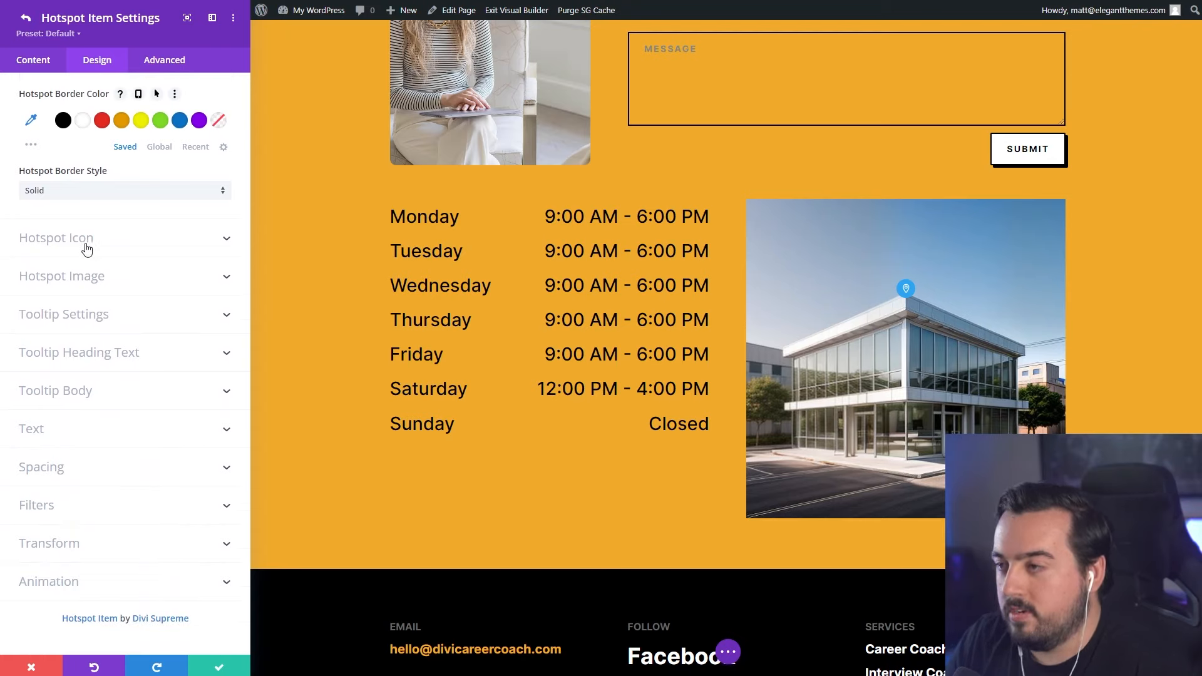
{"action": "left_click", "coordinate": [86, 249]}
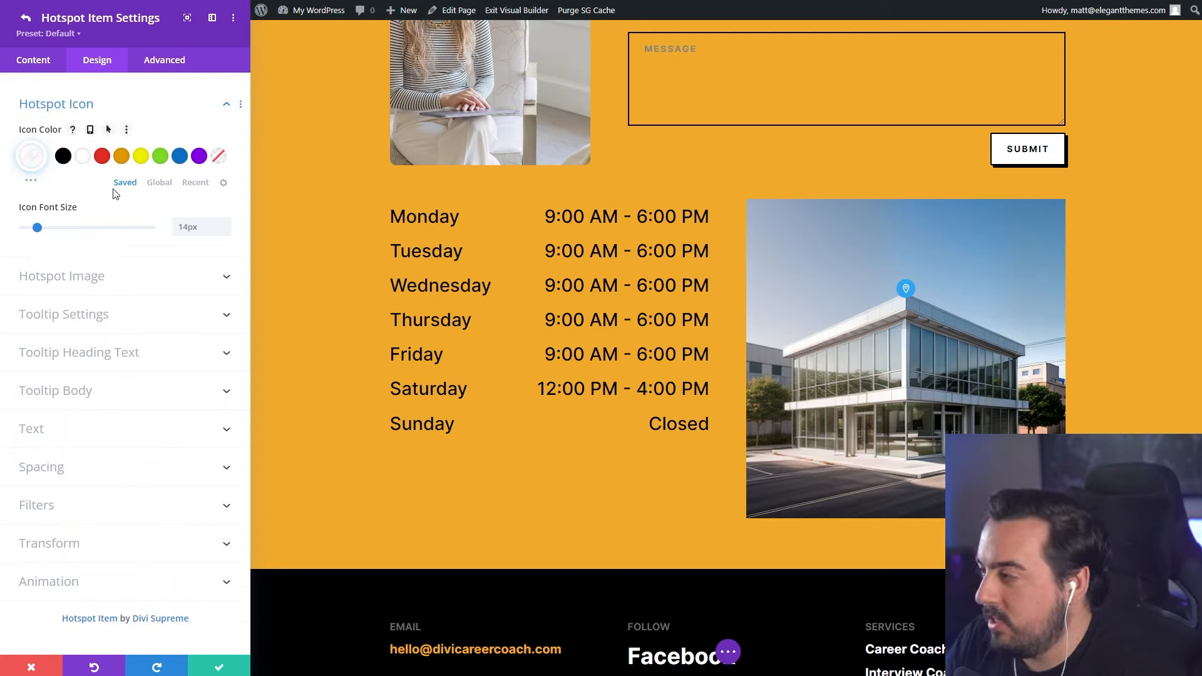
Look through the hotspot item's image and text design options, and save the hotspot settings.
{"action": "left_click", "coordinate": [105, 281]}
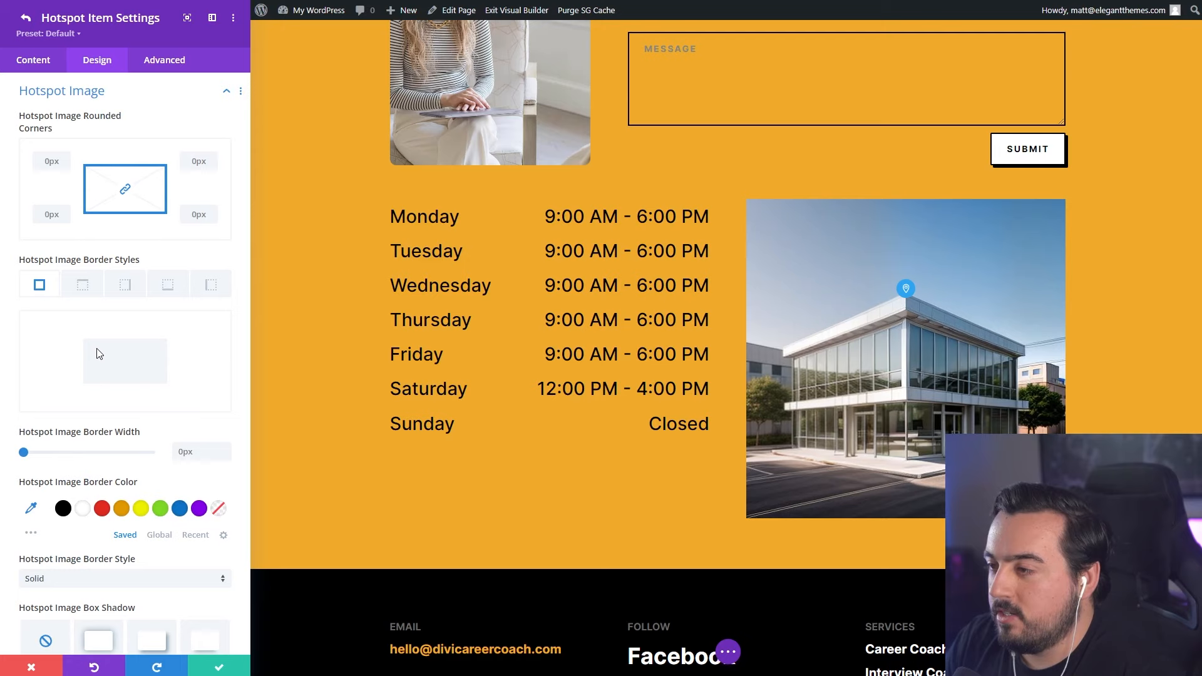
{"action": "scroll", "coordinate": [100, 369], "scroll_direction": "down", "scroll_amount": 7}
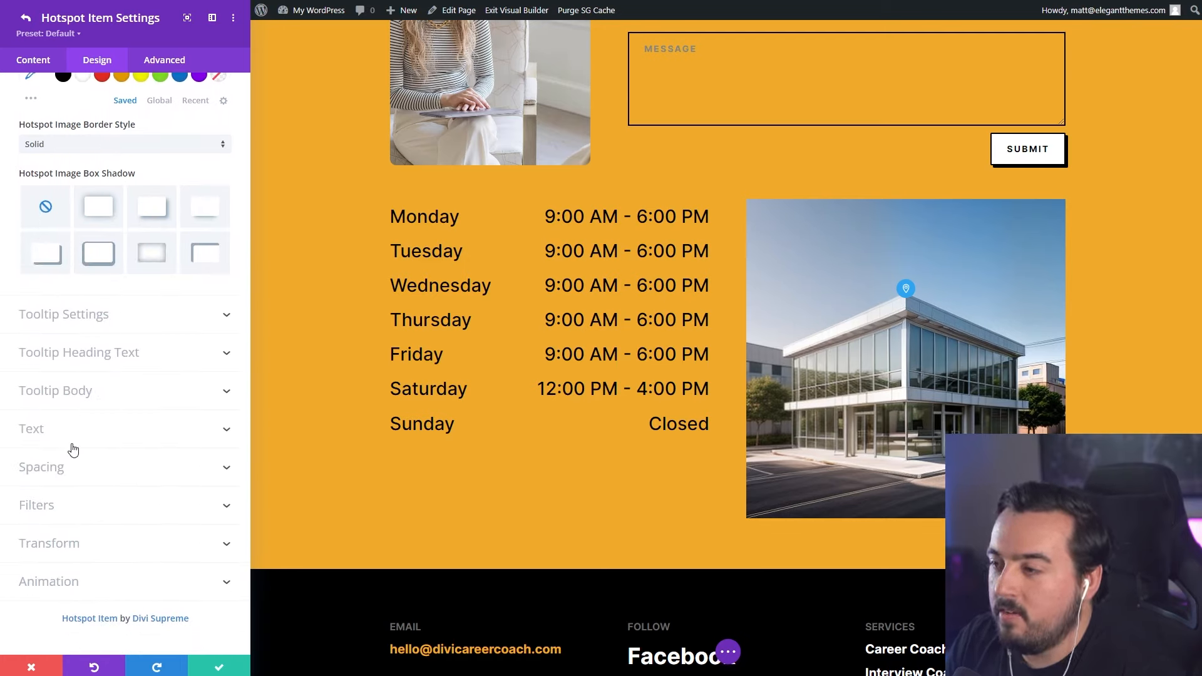
{"action": "left_click", "coordinate": [72, 446]}
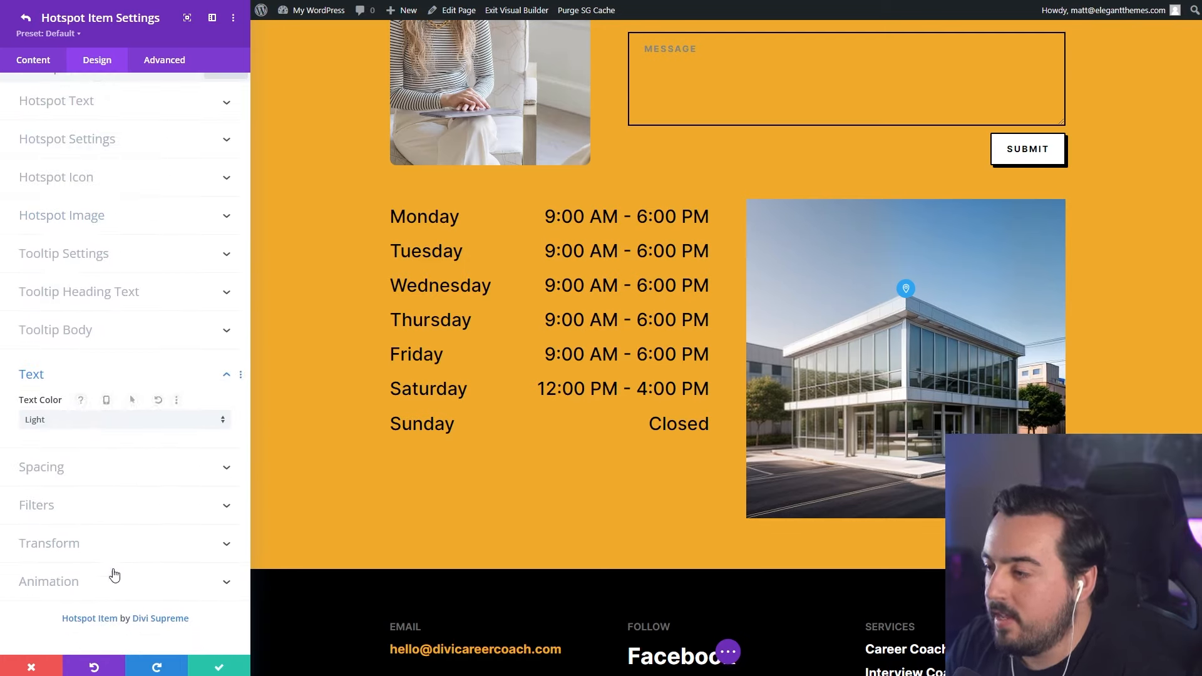
{"action": "left_click", "coordinate": [205, 667]}
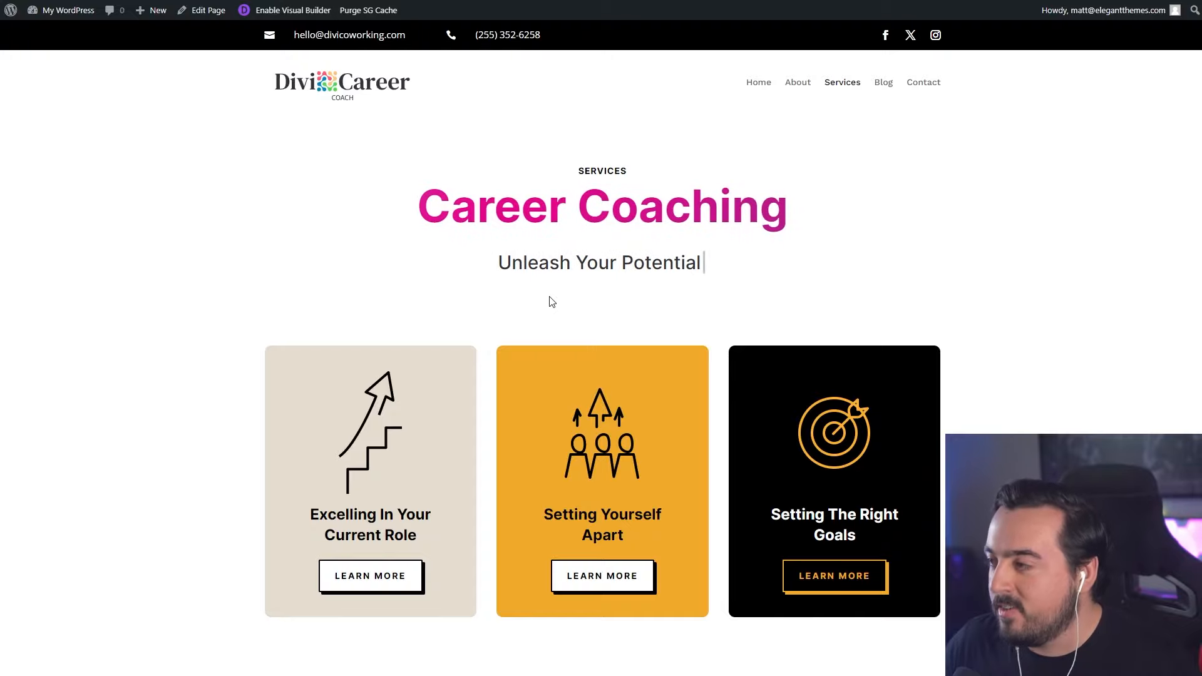
Check the hotspot on the building image on the live Career Coaching page.
{"action": "scroll", "coordinate": [793, 299], "scroll_direction": "down", "scroll_amount": 20}
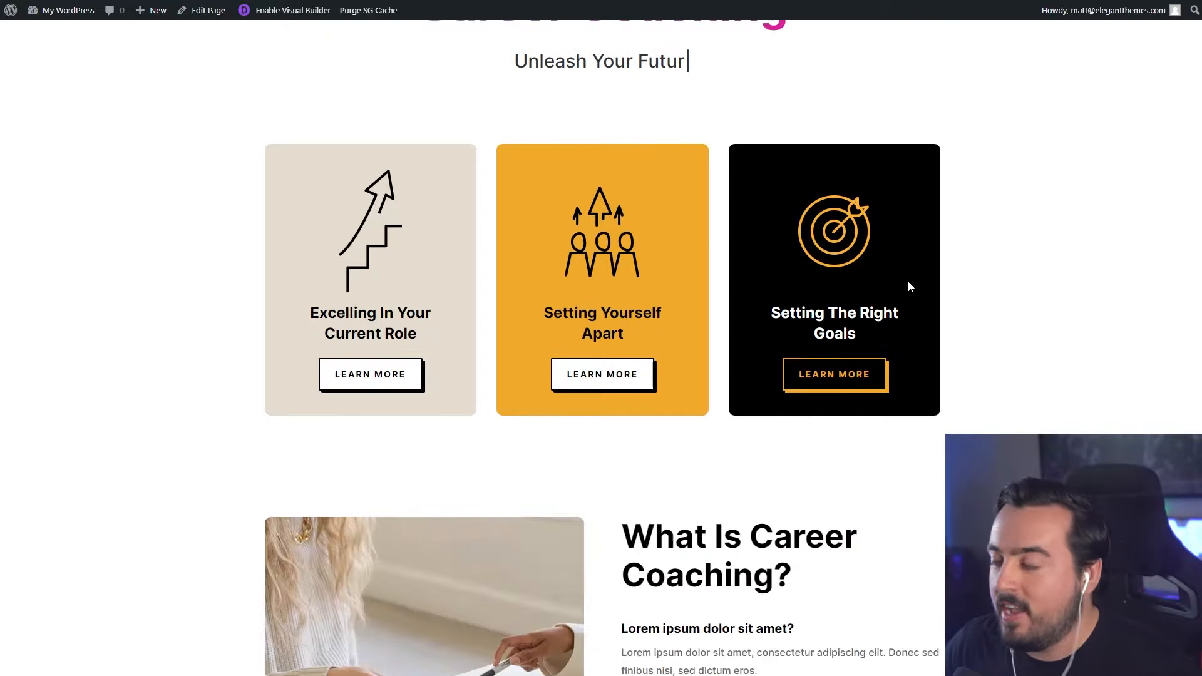
{"action": "scroll", "coordinate": [64, 274], "scroll_direction": "down", "scroll_amount": 3}
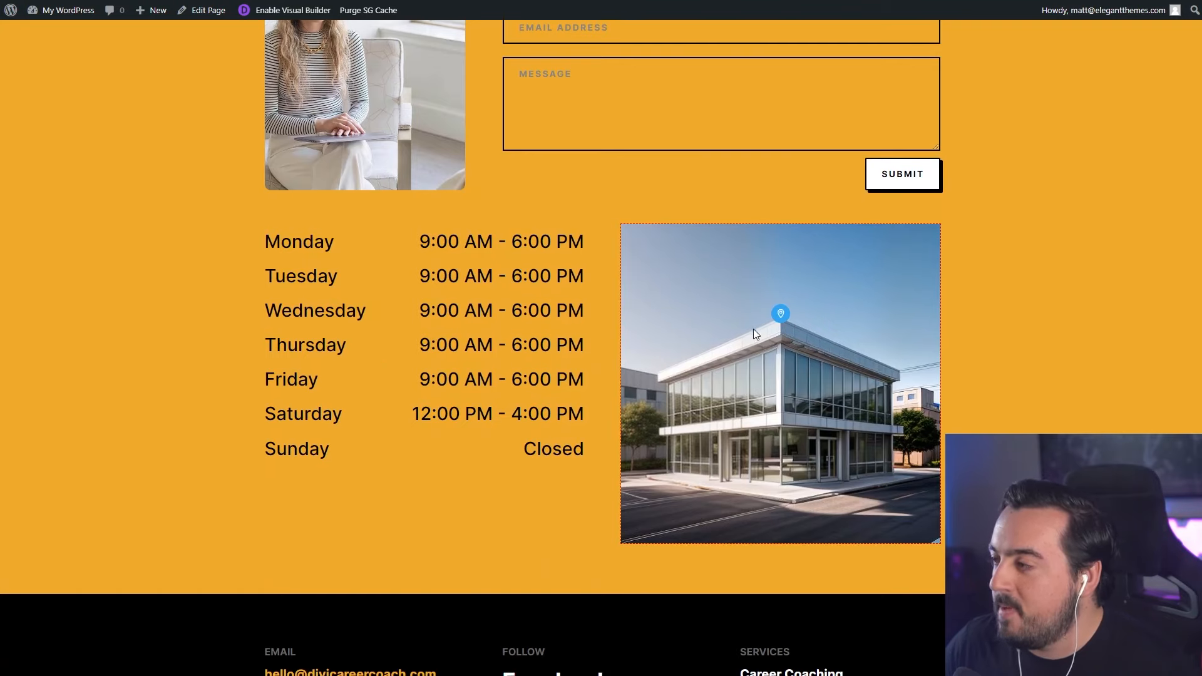
{"action": "mouse_move", "coordinate": [778, 321]}
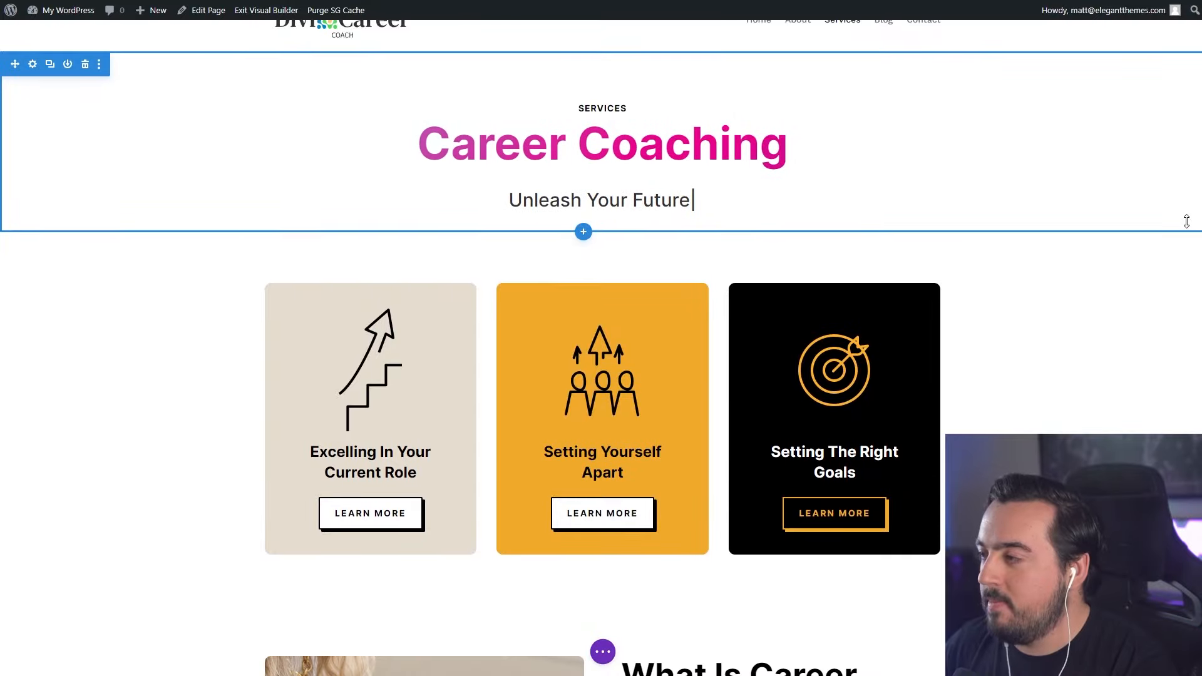
Look through the Career Coaching page in the visual builder for sections that still contain placeholder text.
{"action": "scroll", "coordinate": [1188, 216], "scroll_direction": "down", "scroll_amount": 4}
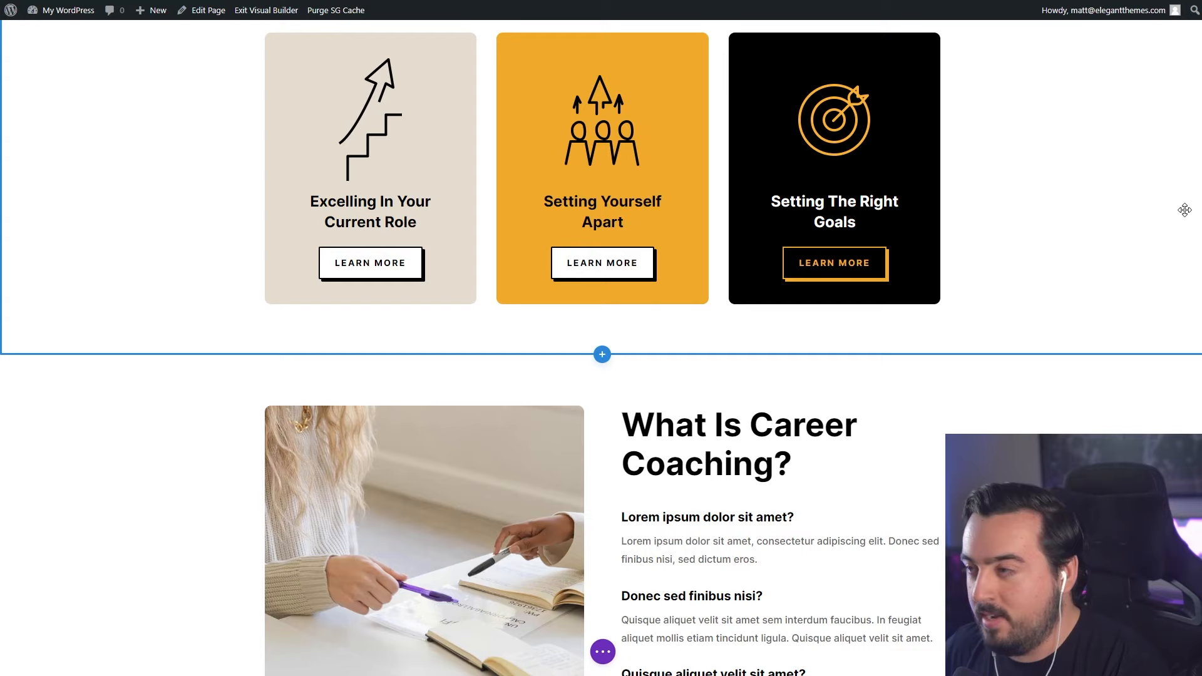
{"action": "scroll", "coordinate": [1185, 210], "scroll_direction": "down", "scroll_amount": 4}
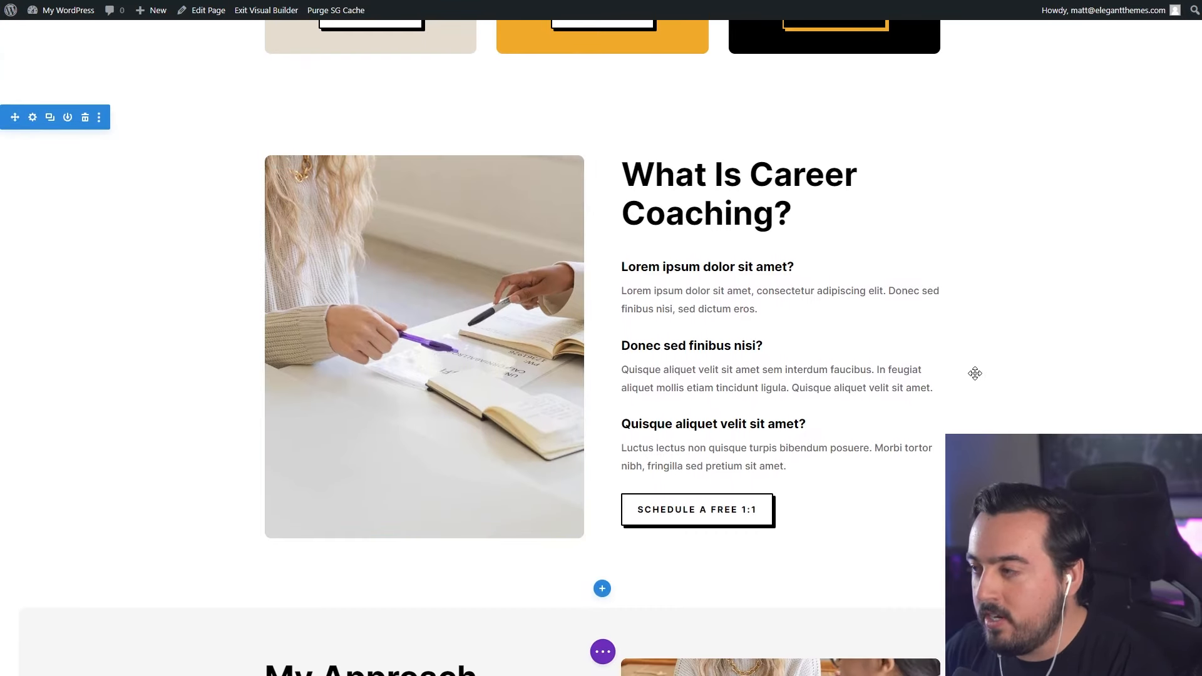
{"action": "scroll", "coordinate": [992, 367], "scroll_direction": "down", "scroll_amount": 11}
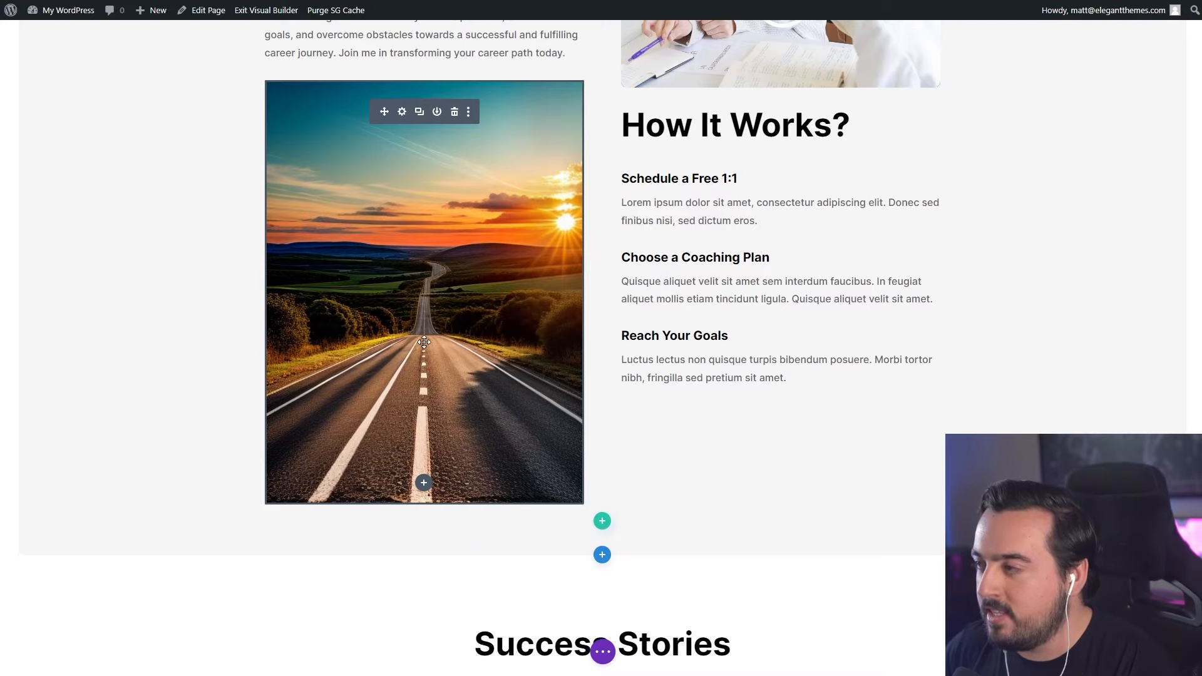
{"action": "scroll", "coordinate": [894, 317], "scroll_direction": "down", "scroll_amount": 3}
{"action": "scroll", "coordinate": [894, 316], "scroll_direction": "up", "scroll_amount": 4}
{"action": "scroll", "coordinate": [949, 333], "scroll_direction": "down", "scroll_amount": 1}
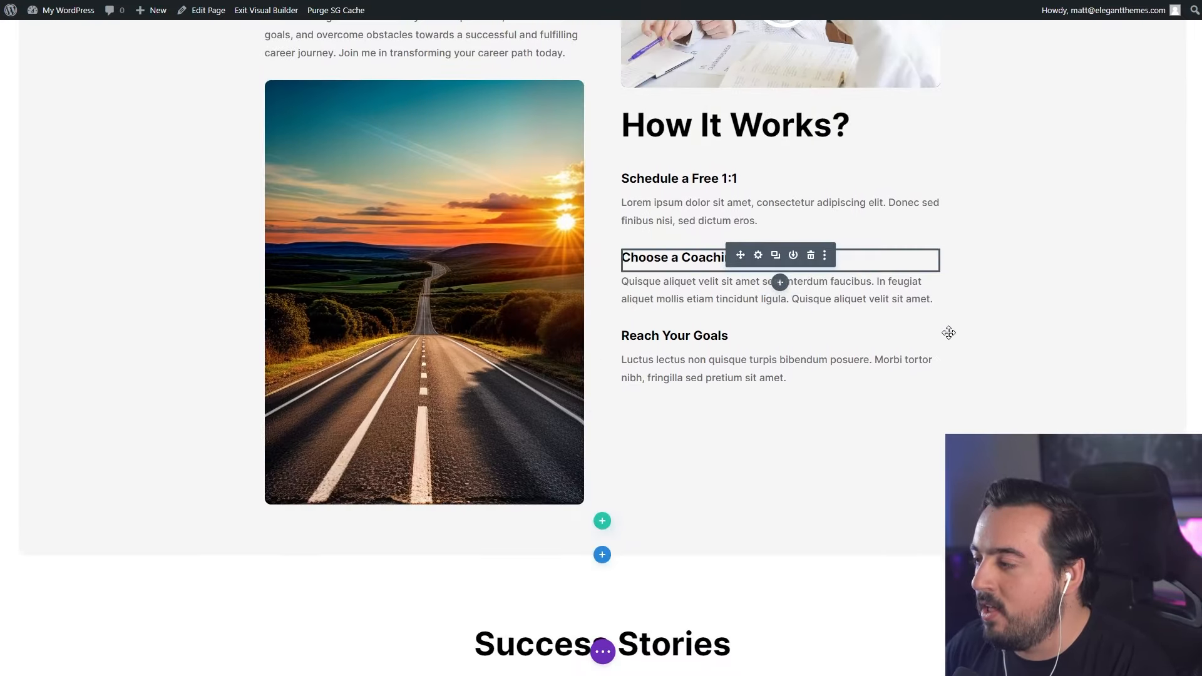
{"action": "scroll", "coordinate": [949, 332], "scroll_direction": "down", "scroll_amount": 20}
{"action": "scroll", "coordinate": [561, 284], "scroll_direction": "up", "scroll_amount": 6}
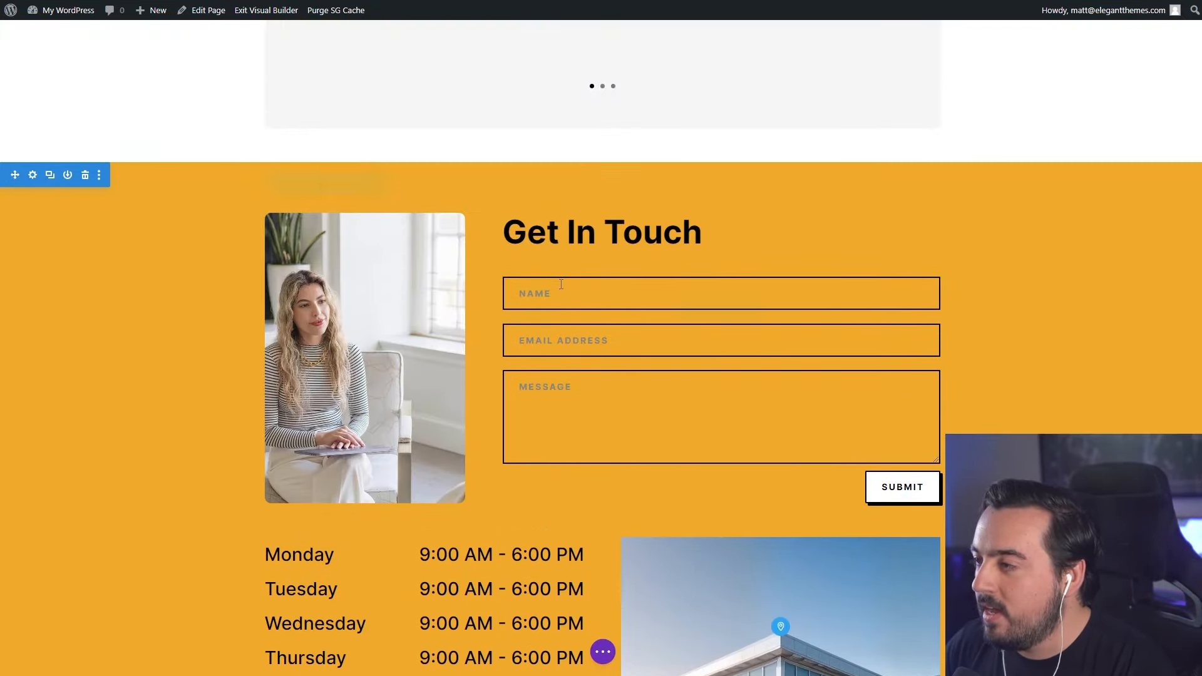
{"action": "scroll", "coordinate": [1057, 334], "scroll_direction": "up", "scroll_amount": 12}
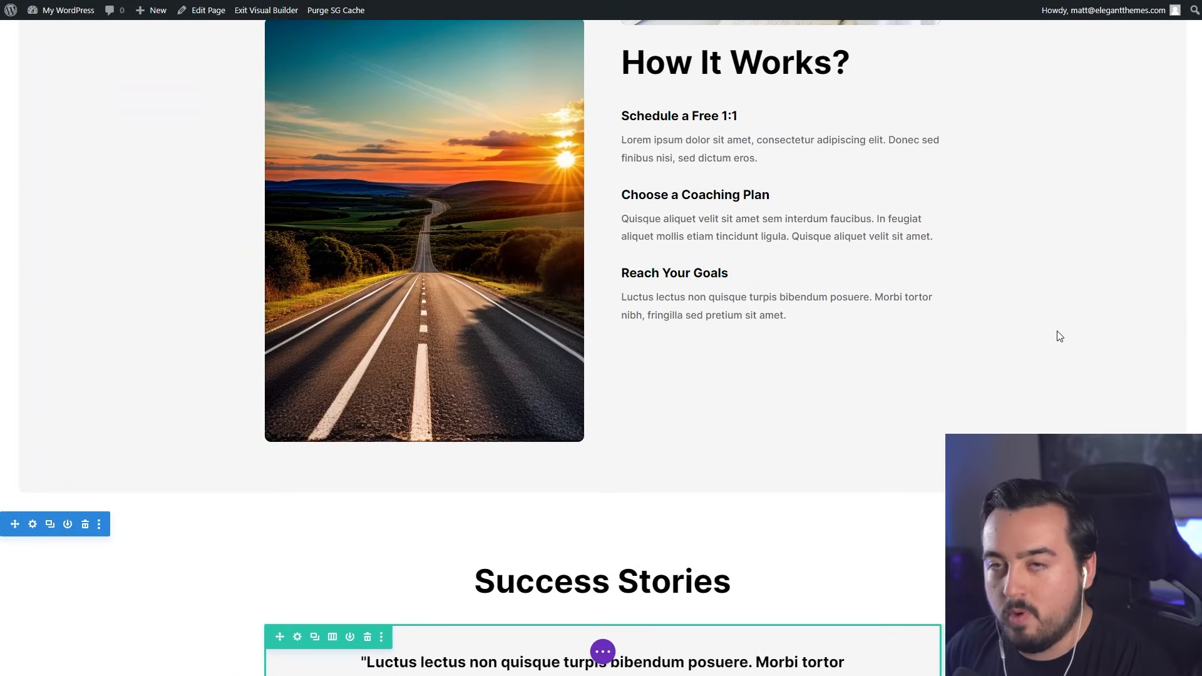
{"action": "scroll", "coordinate": [1060, 337], "scroll_direction": "up", "scroll_amount": 10}
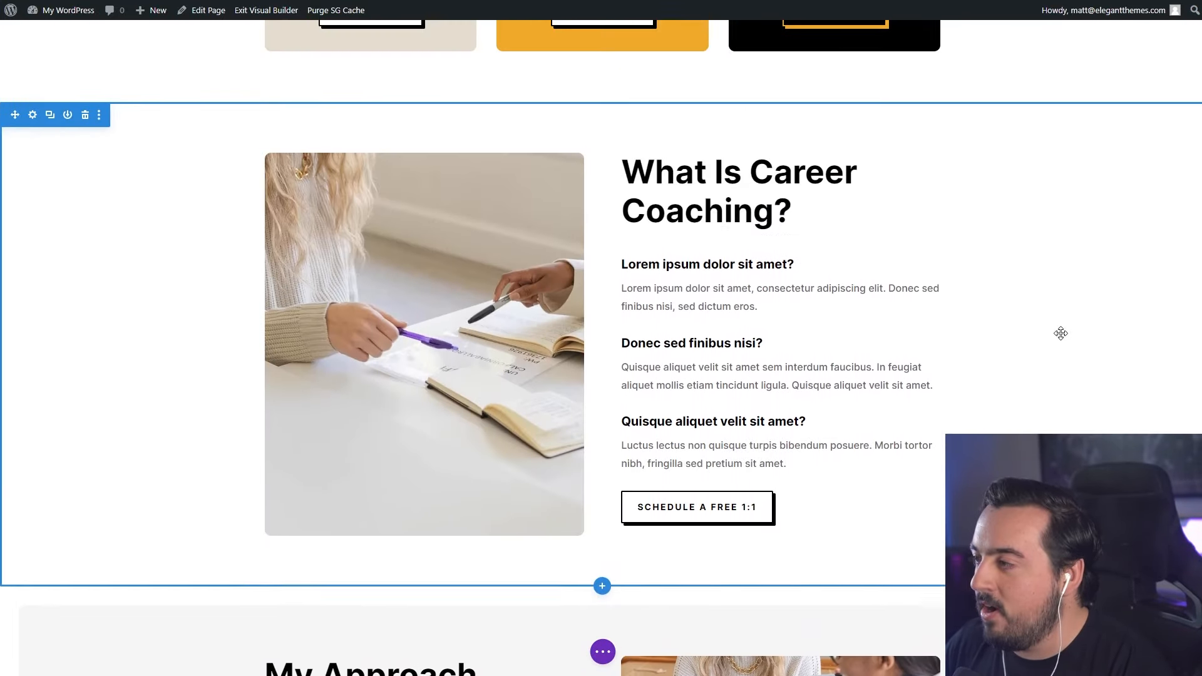
{"action": "scroll", "coordinate": [1061, 334], "scroll_direction": "up", "scroll_amount": 5}
{"action": "scroll", "coordinate": [1064, 349], "scroll_direction": "down", "scroll_amount": 2}
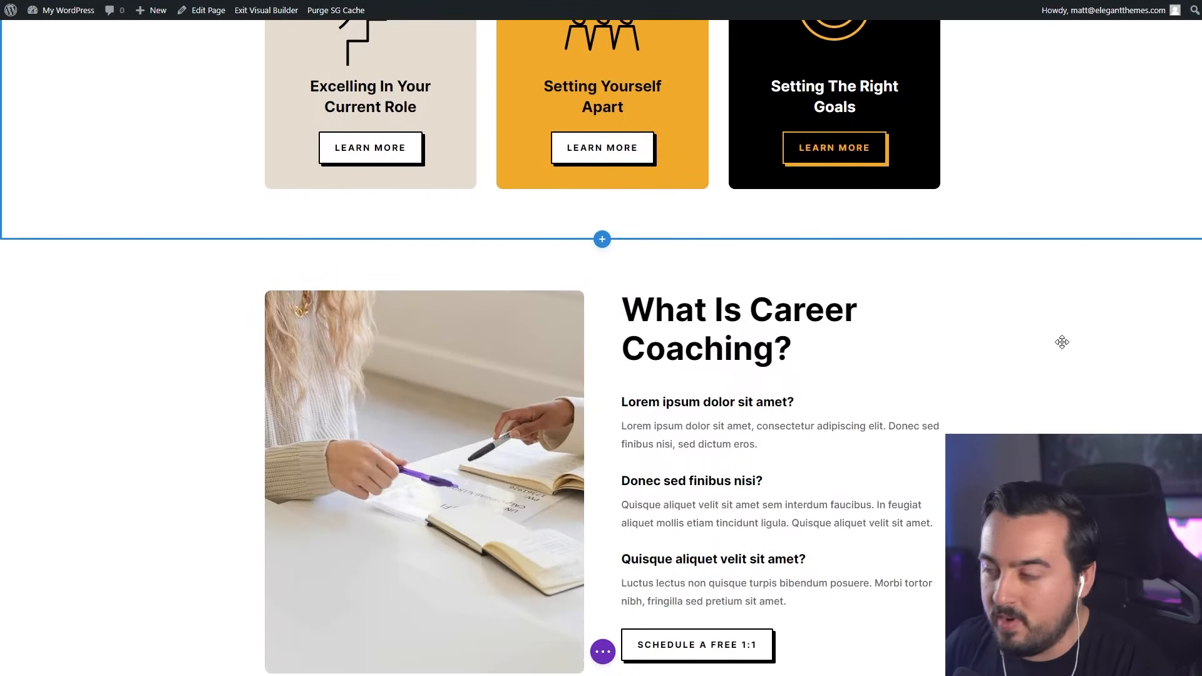
{"action": "scroll", "coordinate": [1062, 342], "scroll_direction": "down", "scroll_amount": 1}
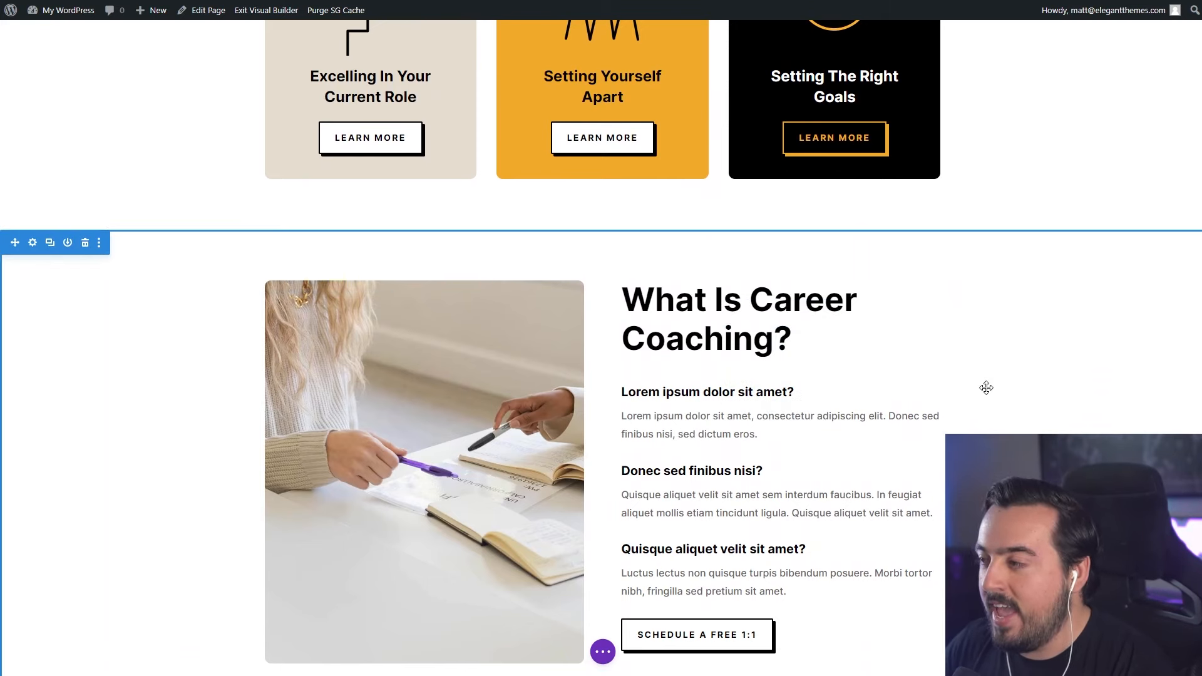
{"action": "scroll", "coordinate": [987, 379], "scroll_direction": "down", "scroll_amount": 5}
{"action": "scroll", "coordinate": [989, 376], "scroll_direction": "up", "scroll_amount": 2}
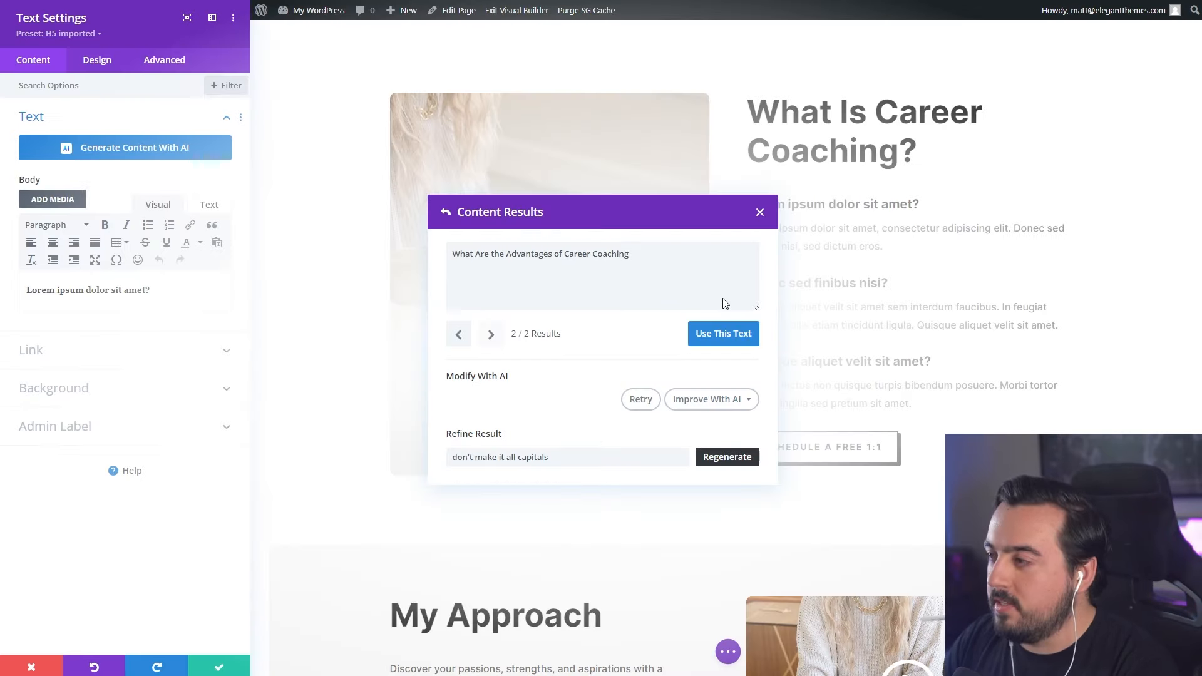
Use the AI heading about advantages for the first career coaching question, and generate a short AI answer to "what are the advantages" beneath it.
{"action": "left_click", "coordinate": [716, 335]}
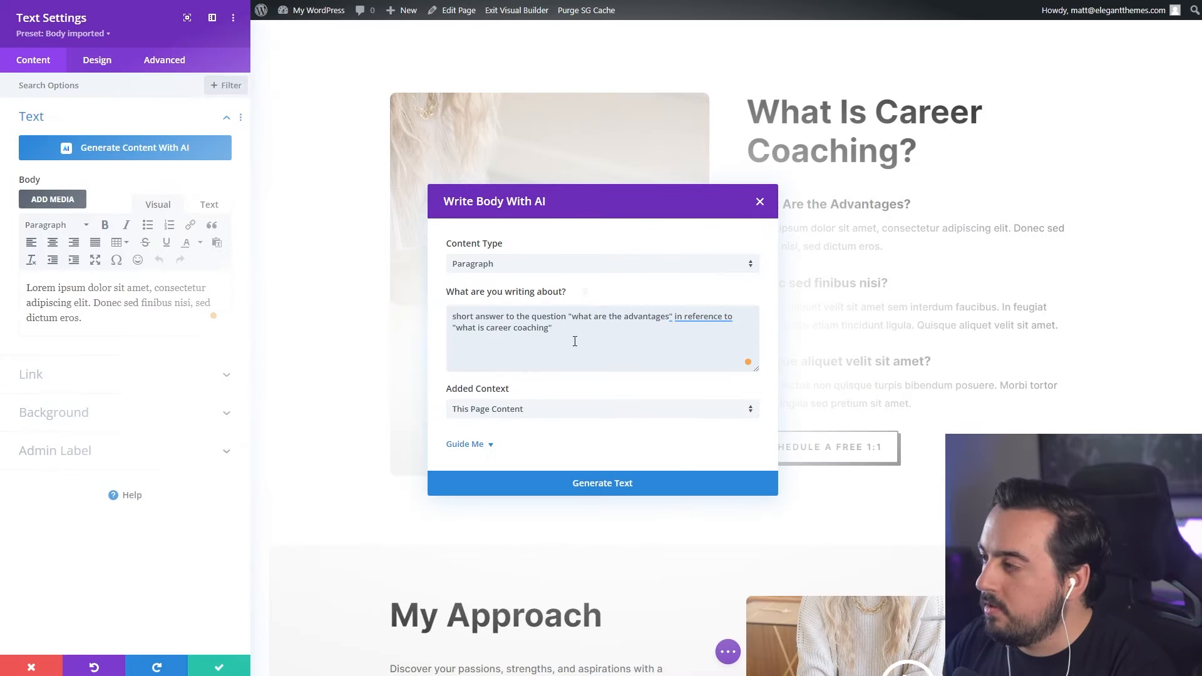
{"action": "left_click", "coordinate": [633, 493]}
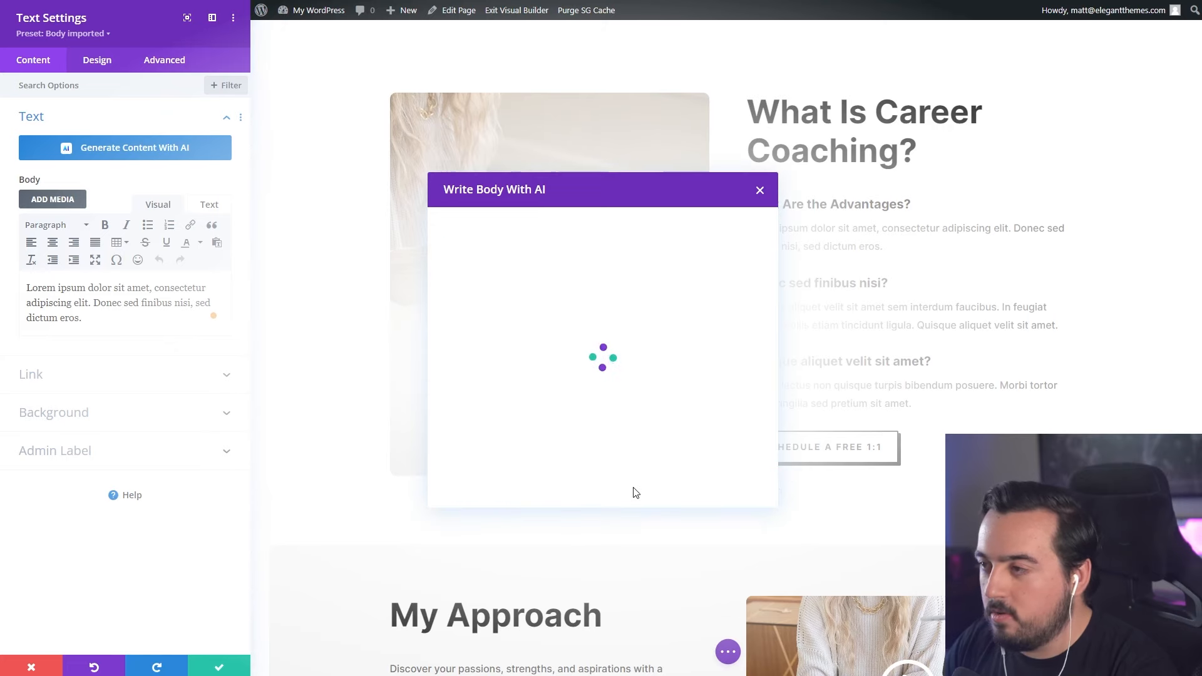
{"action": "left_click", "coordinate": [722, 333]}
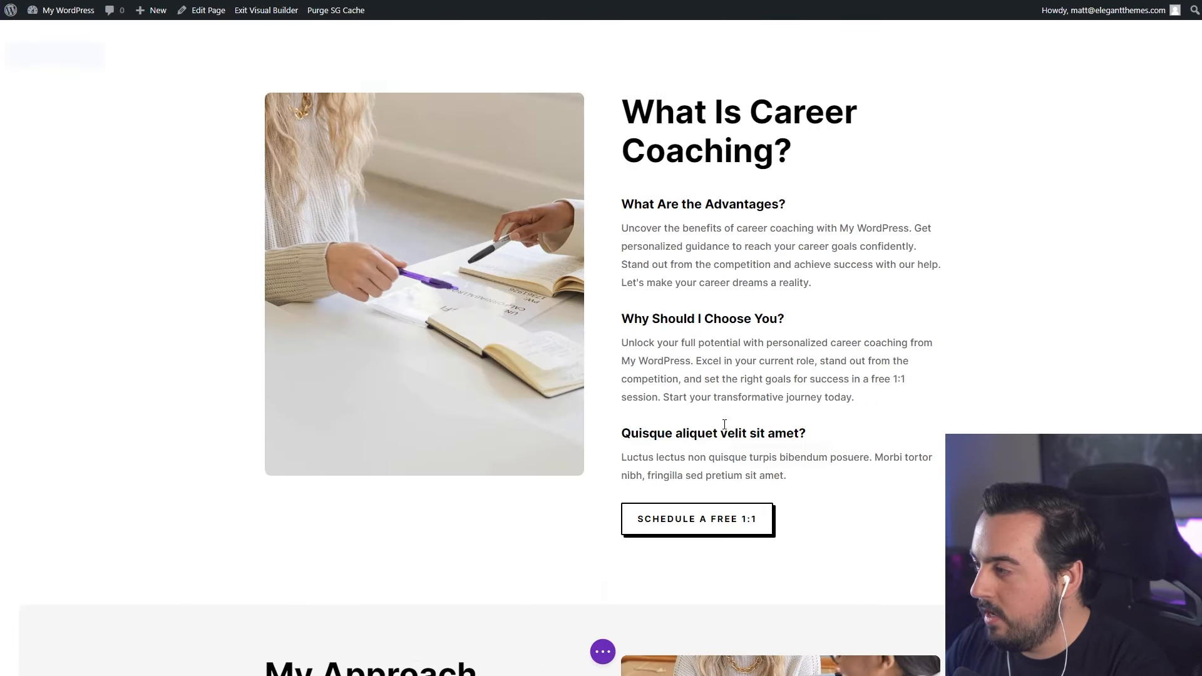
Delete the third placeholder question and its paragraph from the What Is Career Coaching section.
{"action": "left_click", "coordinate": [810, 431]}
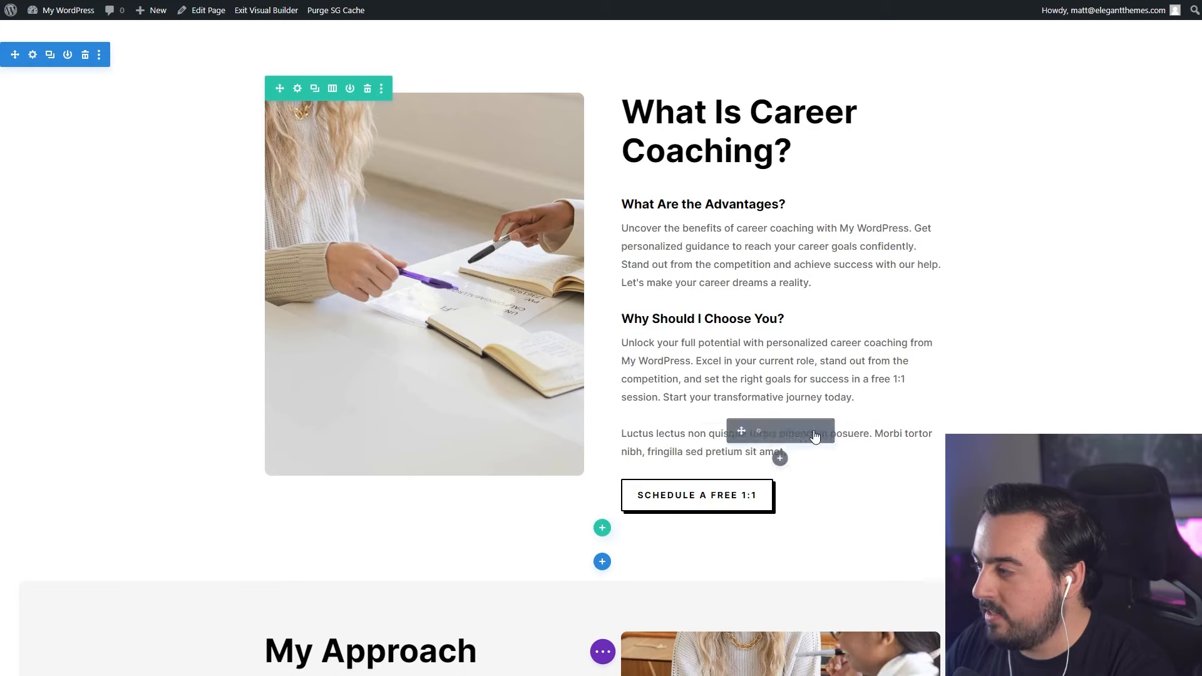
{"action": "left_click", "coordinate": [810, 432]}
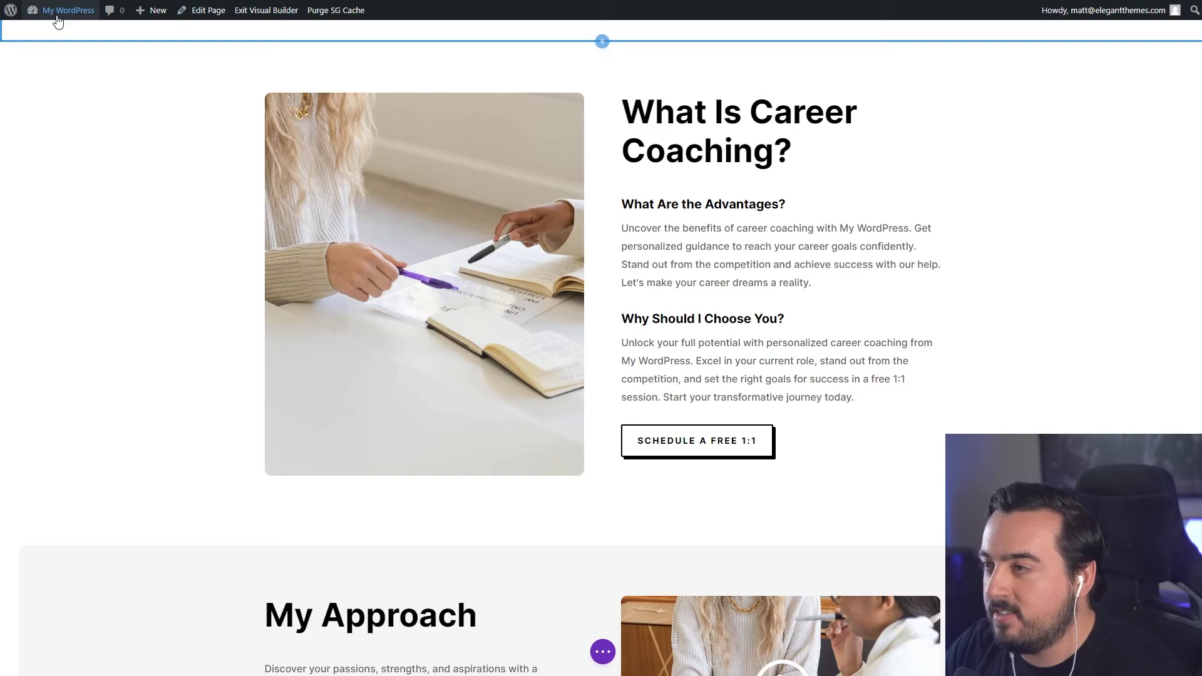
Go to the WordPress dashboard's general settings and set the site title to "Divi Career Coaching".
{"action": "mouse_move", "coordinate": [66, 16]}
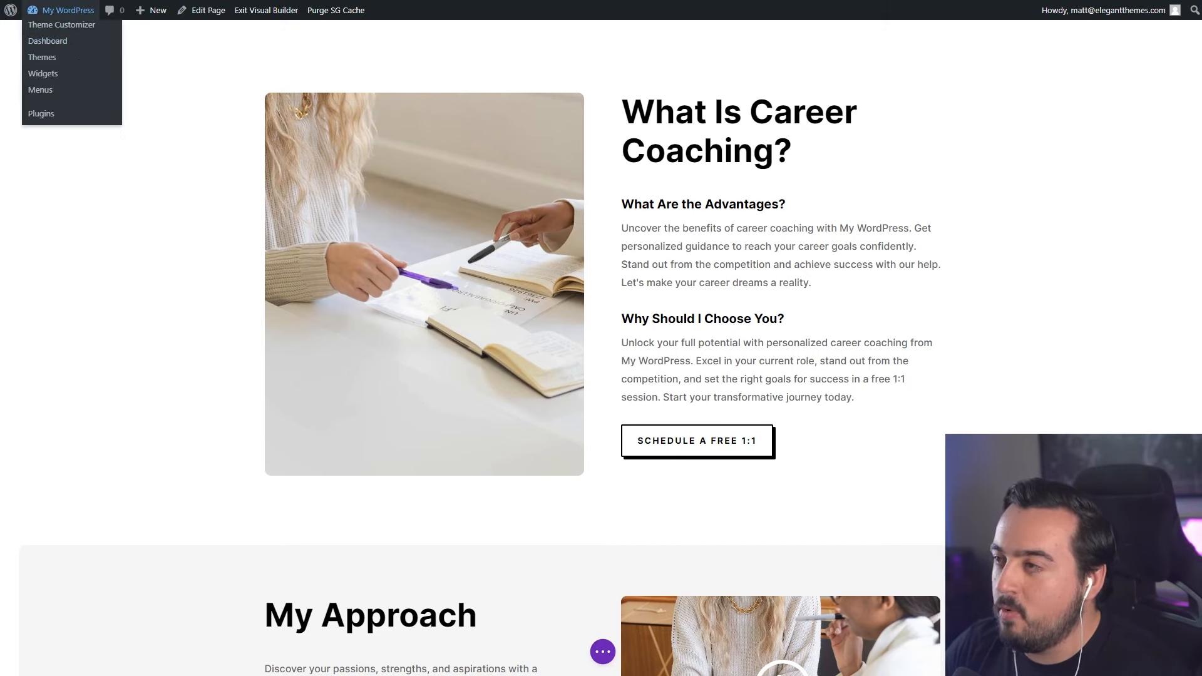
{"action": "left_click", "coordinate": [47, 40]}
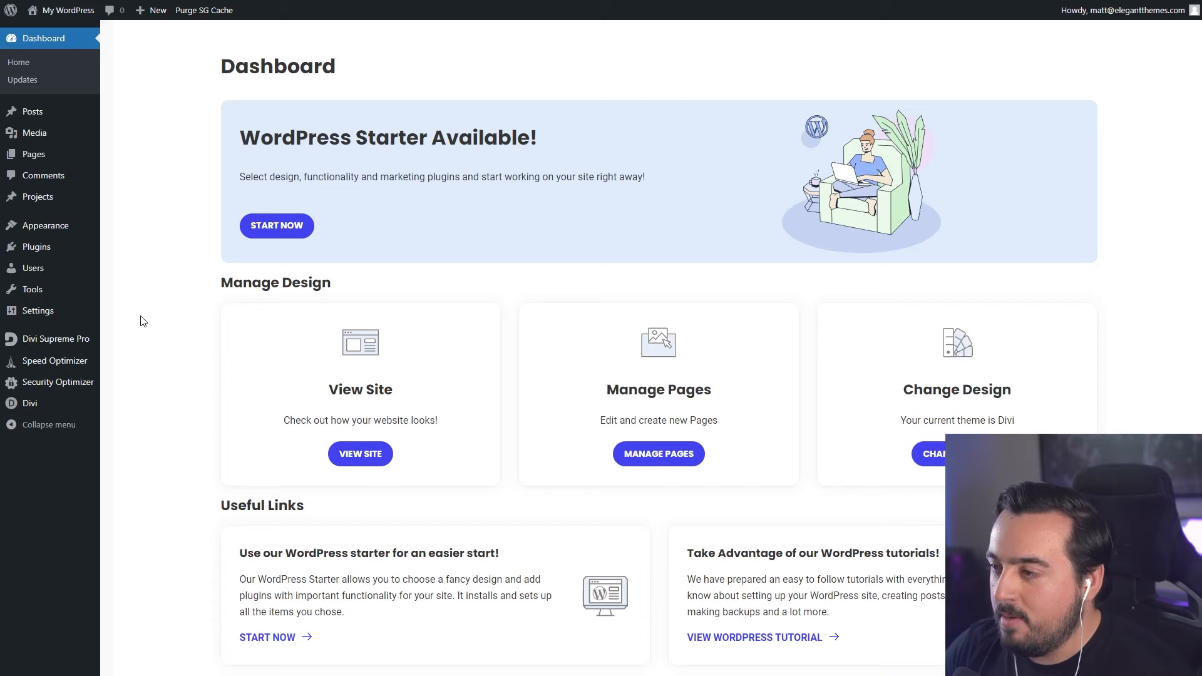
{"action": "mouse_move", "coordinate": [72, 313]}
{"action": "left_click", "coordinate": [126, 312]}
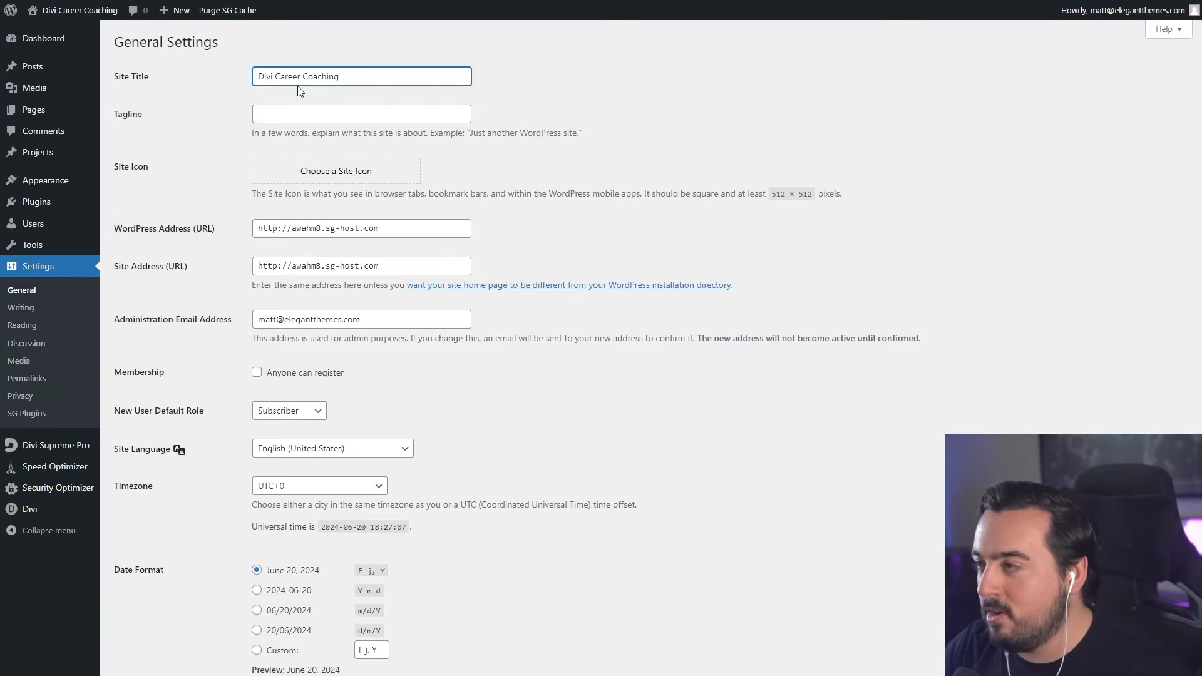
{"action": "left_click_drag", "start_coordinate": [355, 81], "coordinate": [223, 100]}
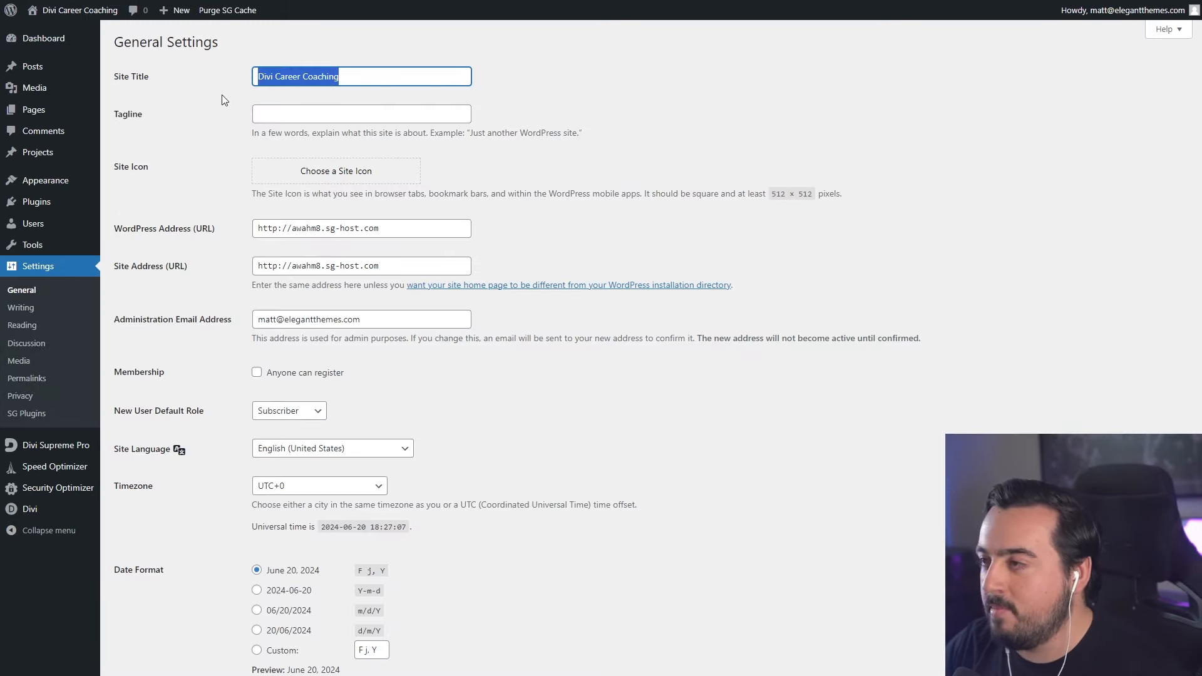
{"action": "left_click", "coordinate": [474, 136]}
Set the site tagline to "Unleash your potential" and save the general settings.
{"action": "left_click", "coordinate": [256, 119]}
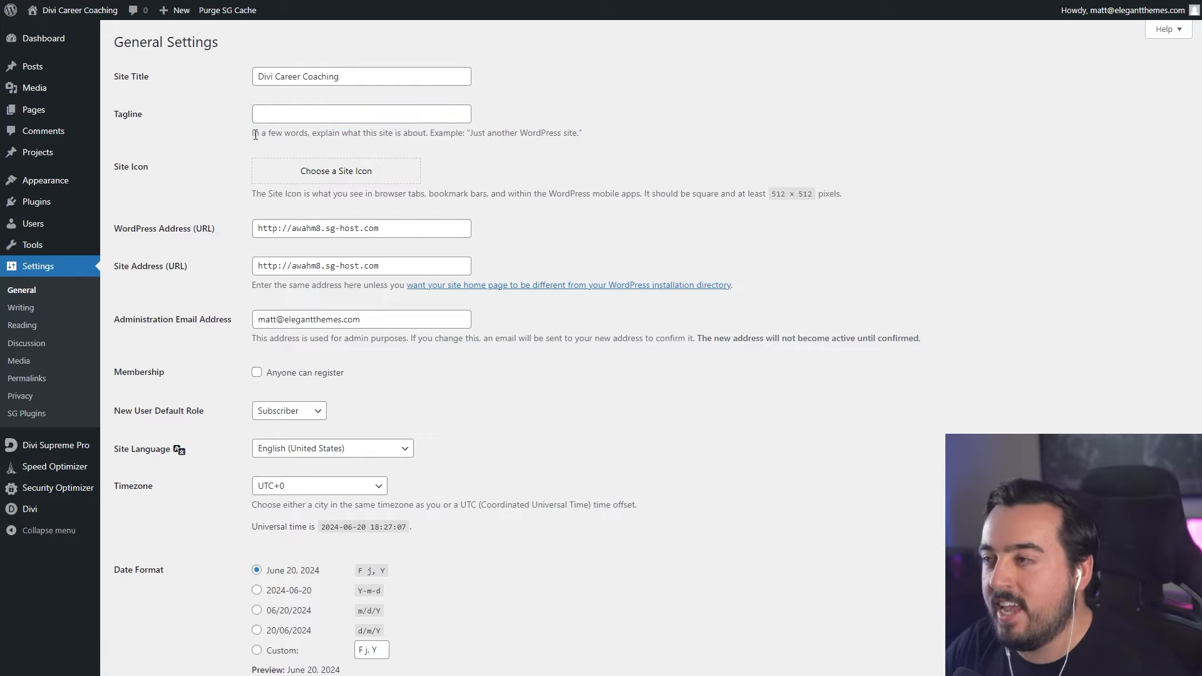
{"action": "type", "text": "Unleash your potential"}
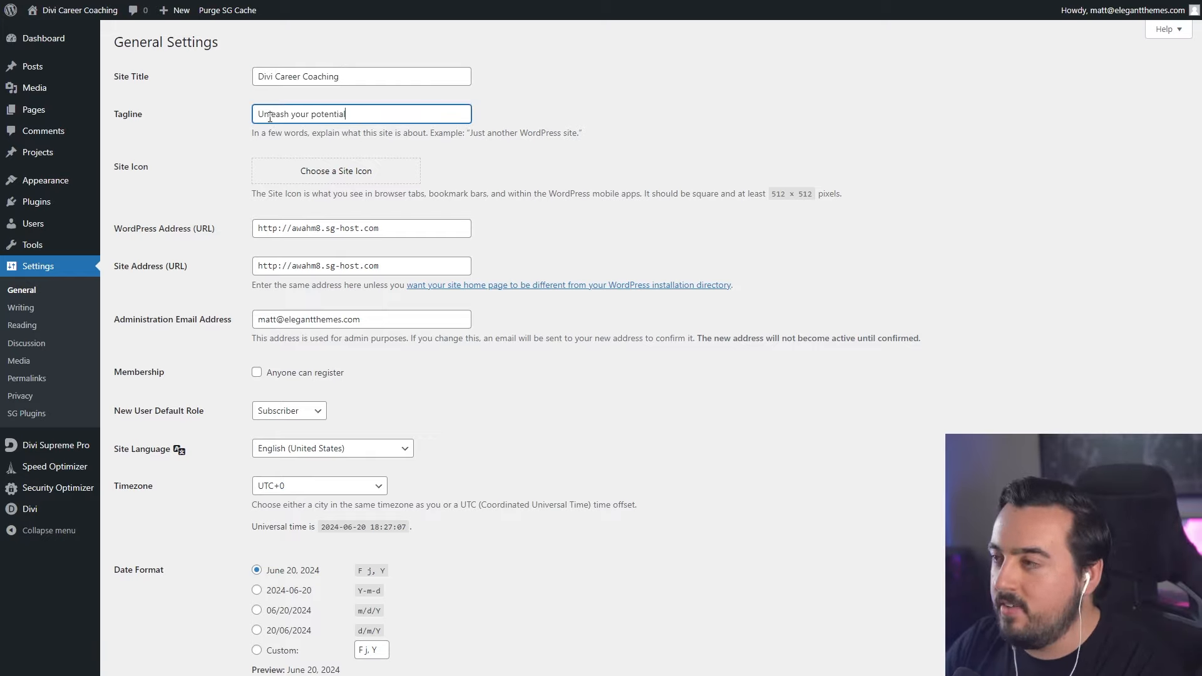
{"action": "left_click_drag", "start_coordinate": [256, 117], "coordinate": [407, 119]}
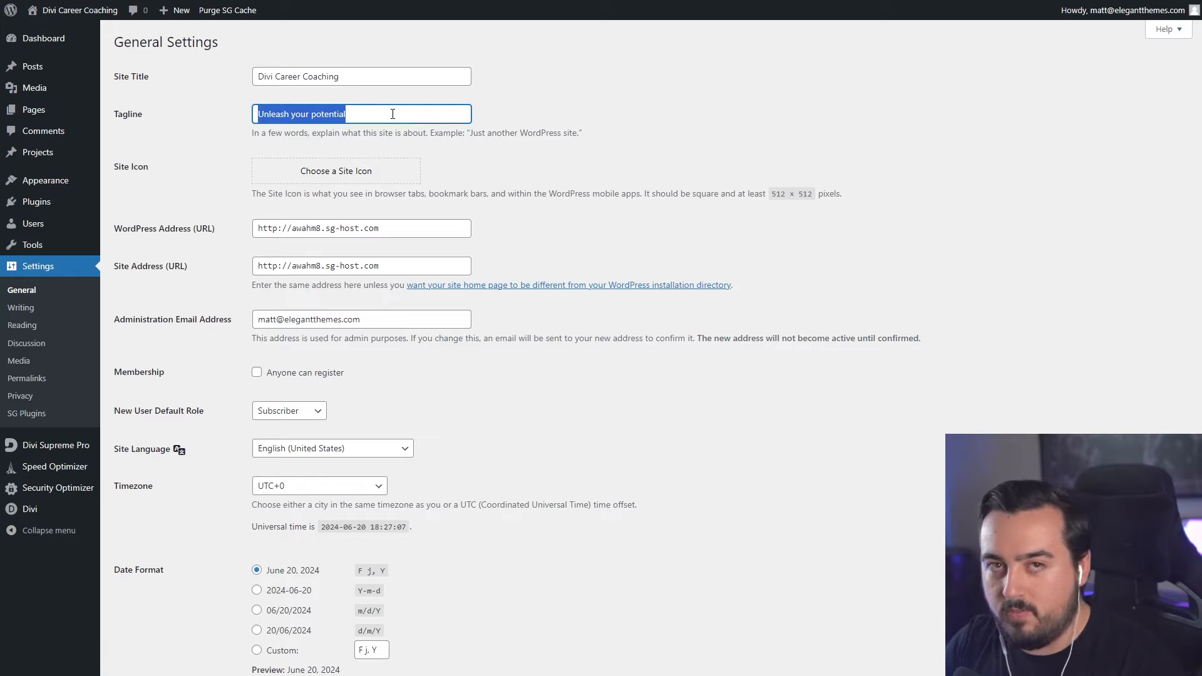
{"action": "left_click", "coordinate": [393, 113]}
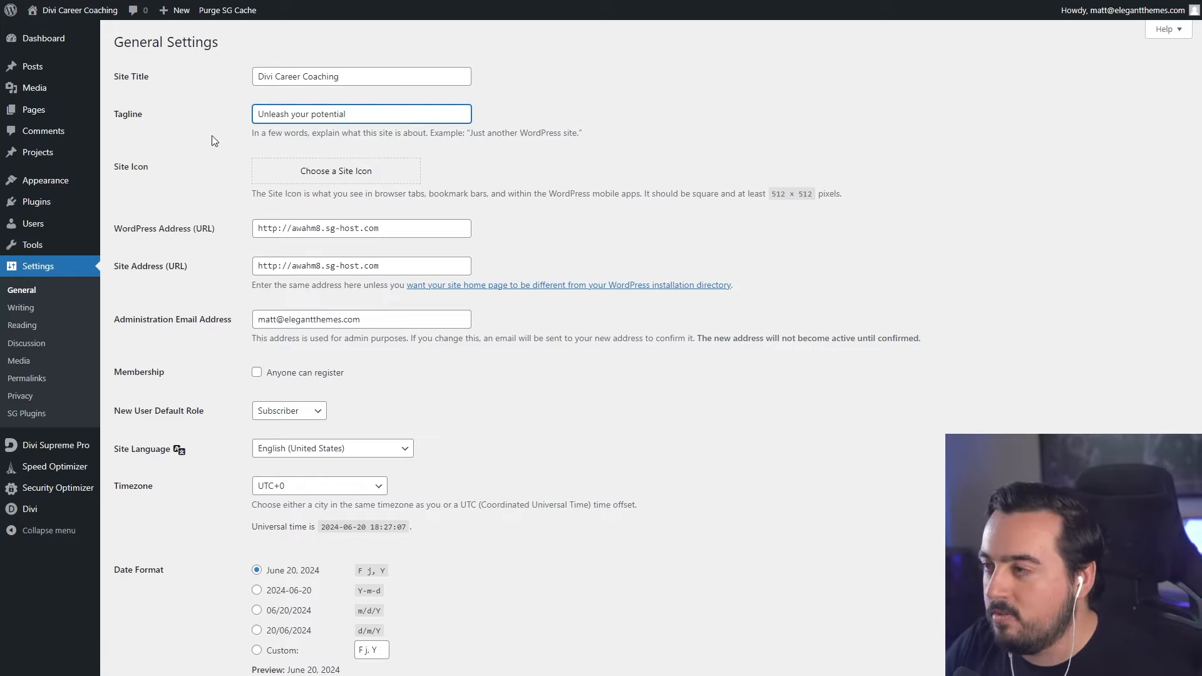
{"action": "scroll", "coordinate": [230, 498], "scroll_direction": "down", "scroll_amount": 5}
{"action": "left_click", "coordinate": [154, 612]}
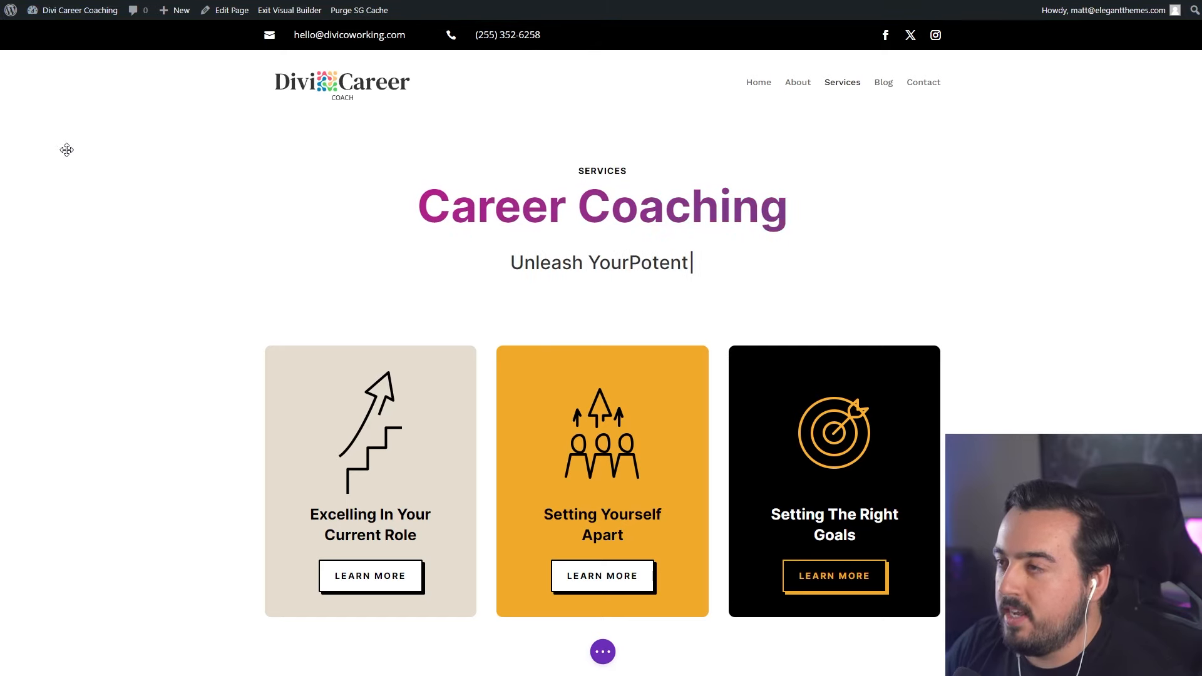
Generate AI body text under How It Works from "One sentence that goes with the headline "schedule a free 1:1"", with this page's content as context.
{"action": "scroll", "coordinate": [133, 262], "scroll_direction": "down", "scroll_amount": 5}
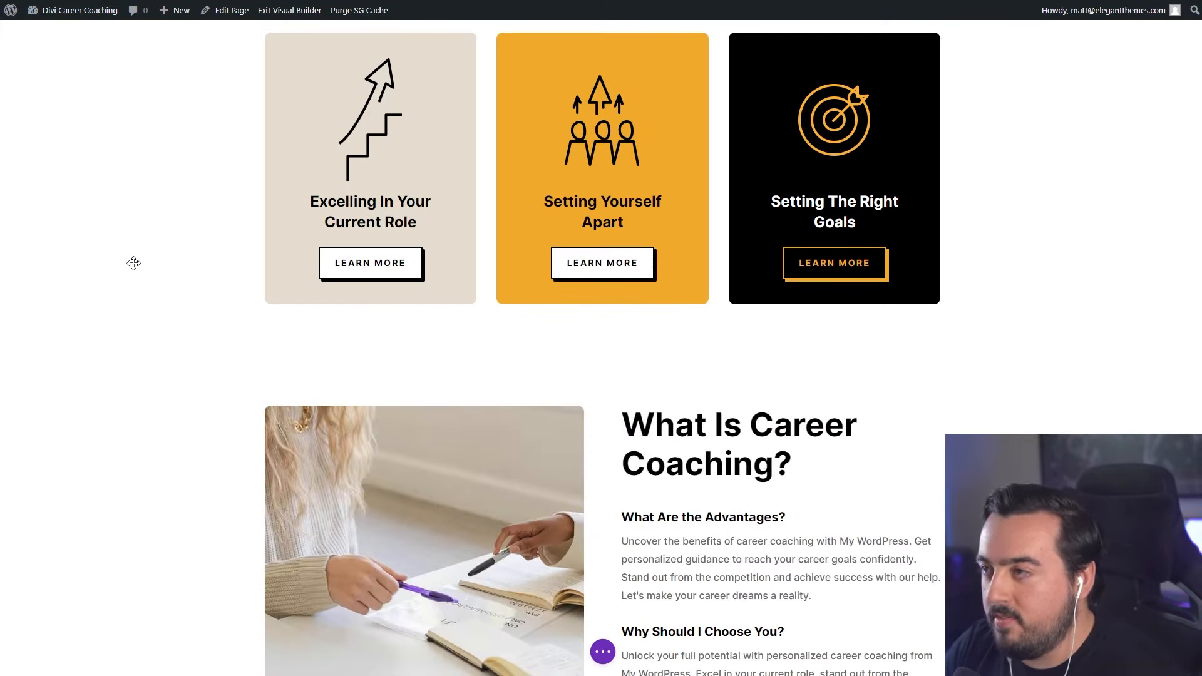
{"action": "scroll", "coordinate": [133, 263], "scroll_direction": "down", "scroll_amount": 5}
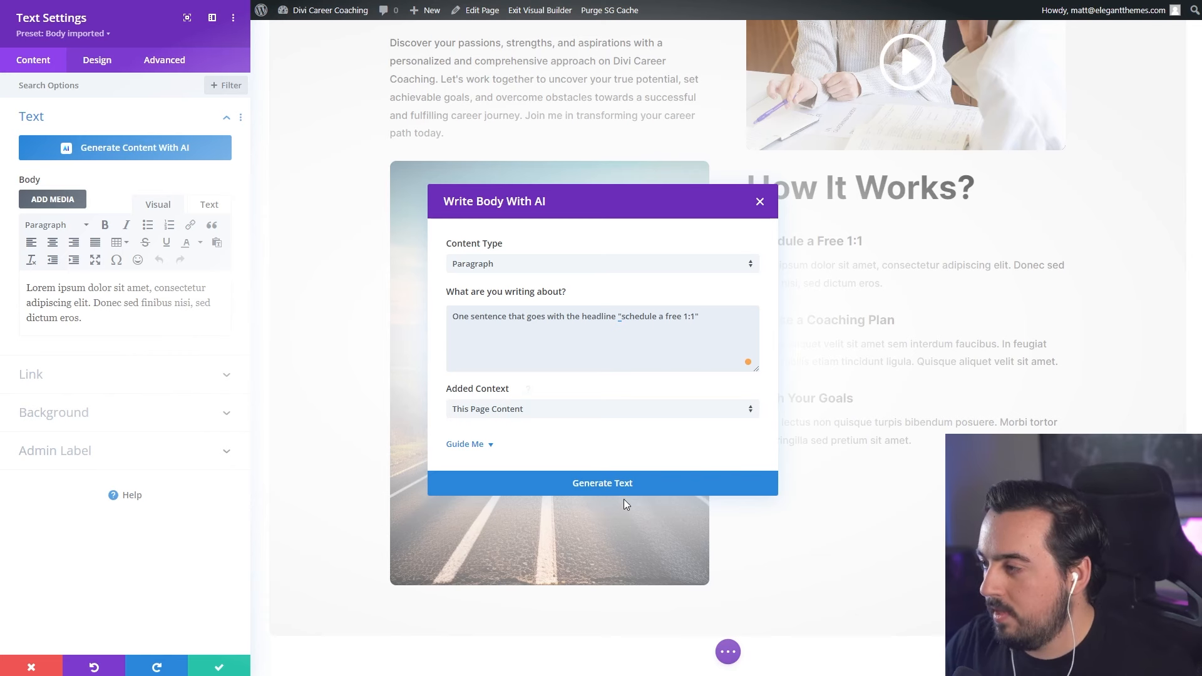
{"action": "left_click", "coordinate": [602, 482]}
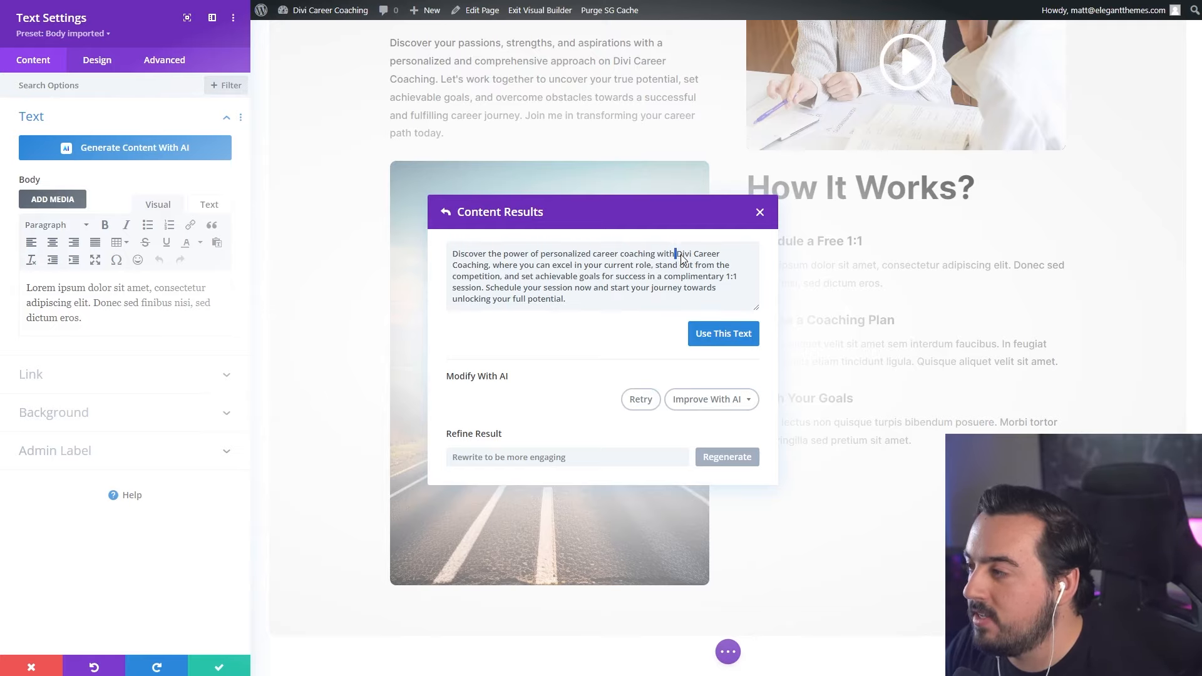
{"action": "left_click_drag", "start_coordinate": [681, 258], "coordinate": [491, 270]}
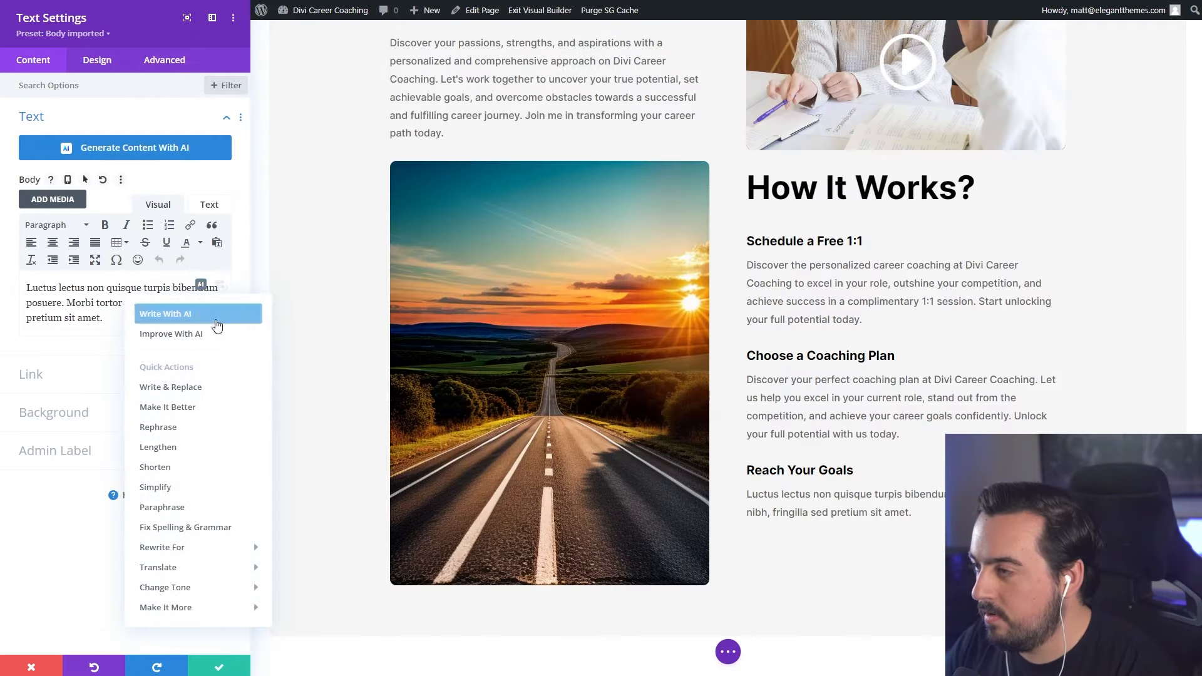
Generate AI body text for Reach Your Goals under How It Works, with this page's content as context, and use the result.
{"action": "left_click", "coordinate": [201, 236]}
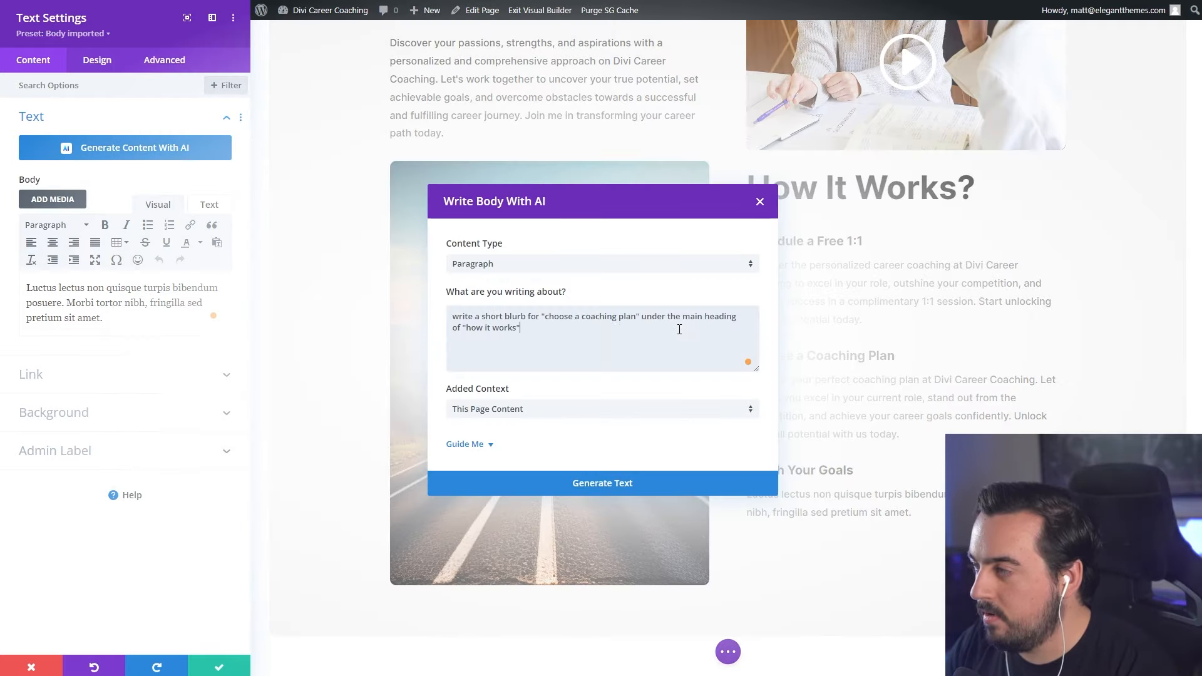
{"action": "left_click", "coordinate": [636, 490]}
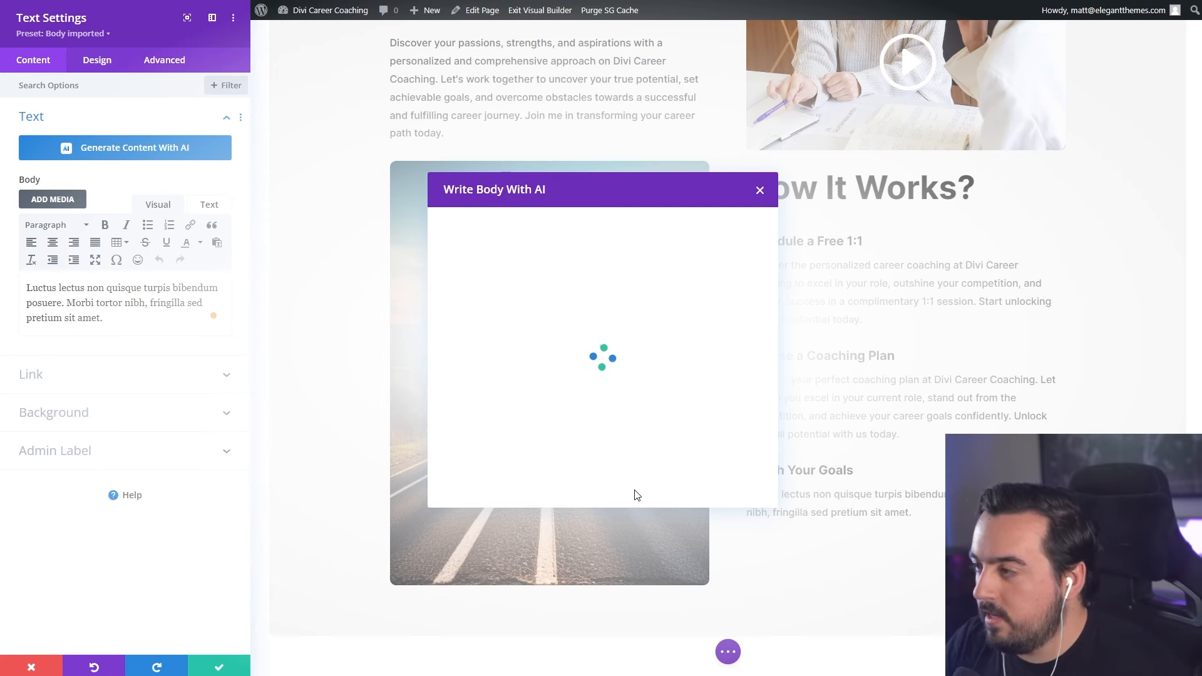
{"action": "left_click", "coordinate": [725, 333]}
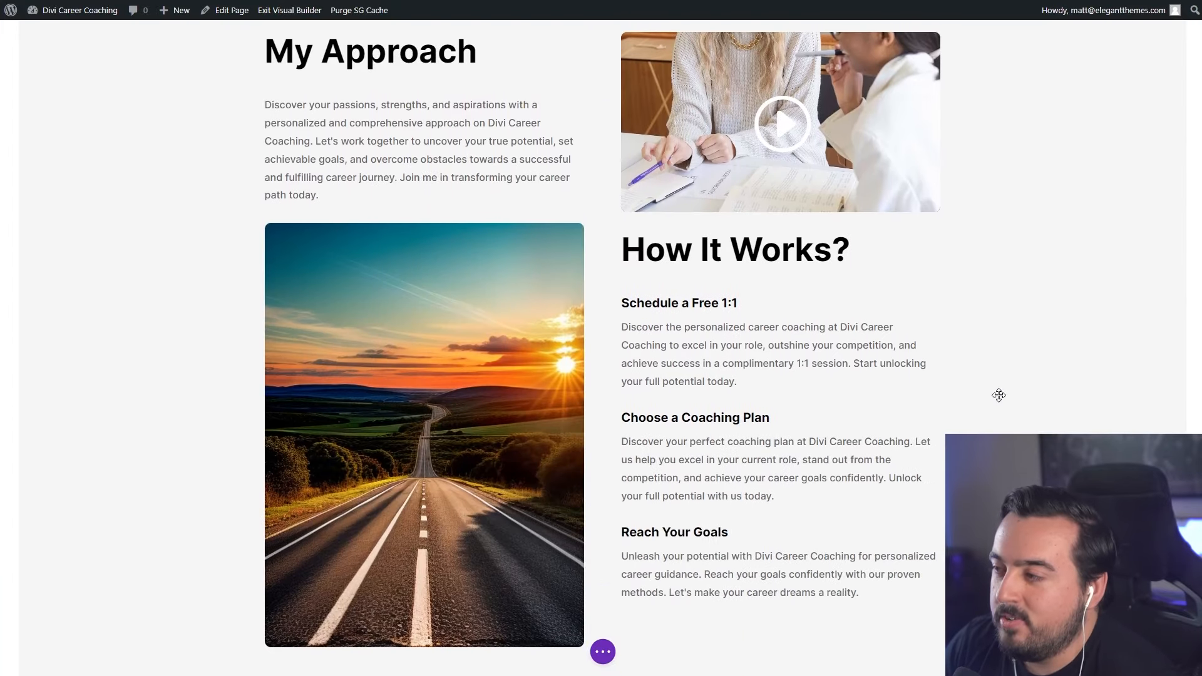
Set up an AI rewrite of the My Approach paragraph from "write a short blurb for "my approach"" with an Informative tone of voice.
{"action": "scroll", "coordinate": [999, 395], "scroll_direction": "down", "scroll_amount": 1}
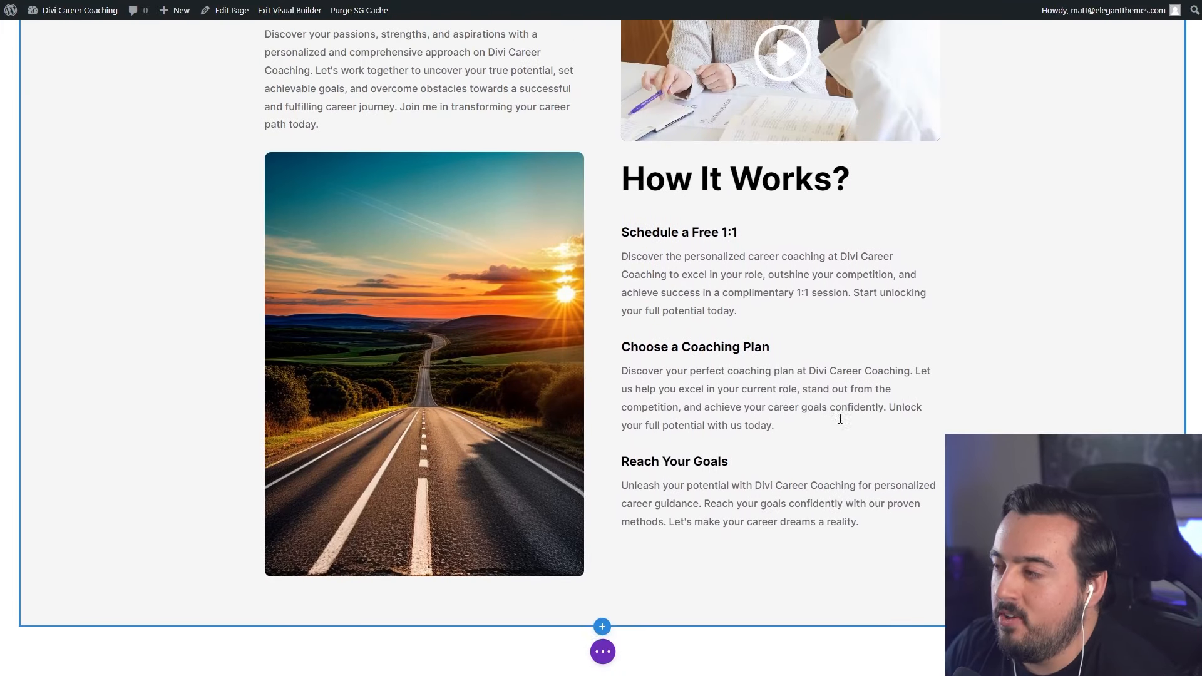
{"action": "scroll", "coordinate": [778, 407], "scroll_direction": "up", "scroll_amount": 10}
{"action": "scroll", "coordinate": [884, 326], "scroll_direction": "up", "scroll_amount": 5}
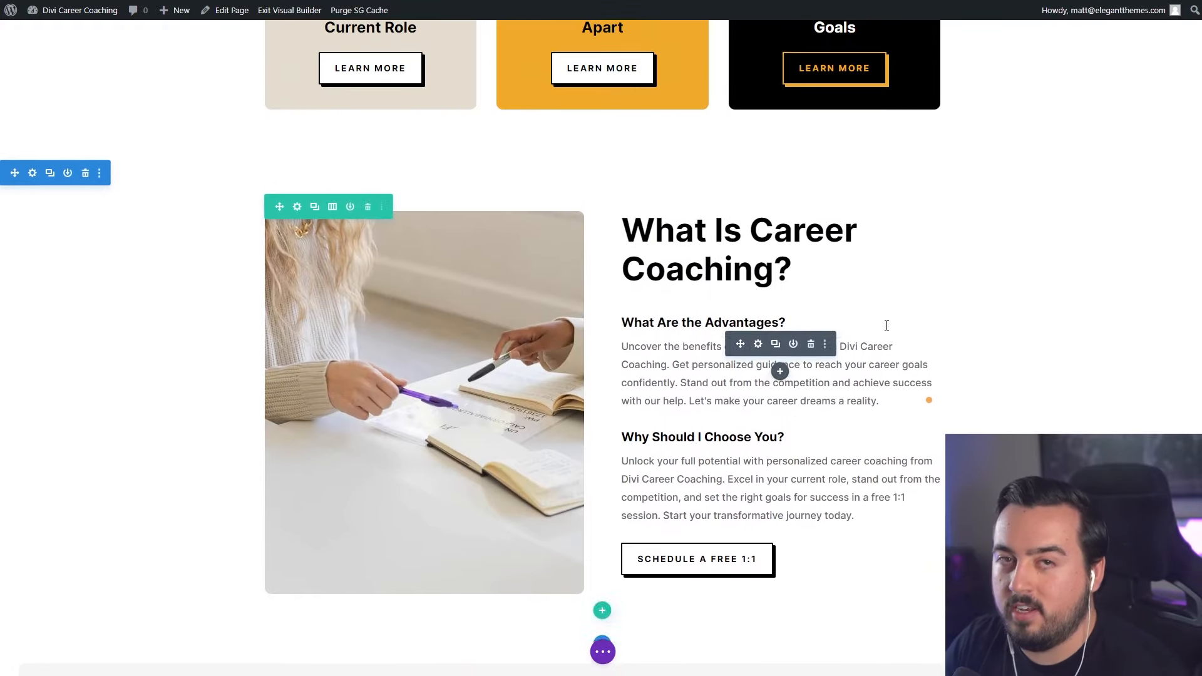
{"action": "scroll", "coordinate": [939, 339], "scroll_direction": "down", "scroll_amount": 5}
{"action": "scroll", "coordinate": [950, 336], "scroll_direction": "down", "scroll_amount": 9}
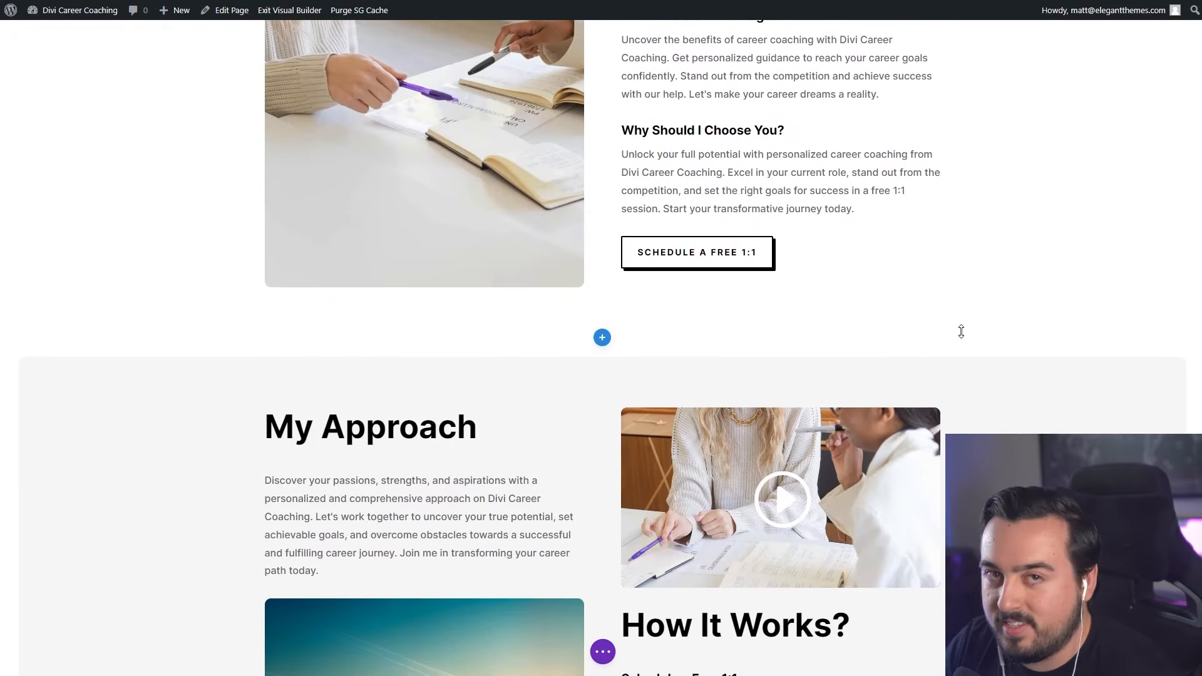
{"action": "scroll", "coordinate": [344, 231], "scroll_direction": "up", "scroll_amount": 1}
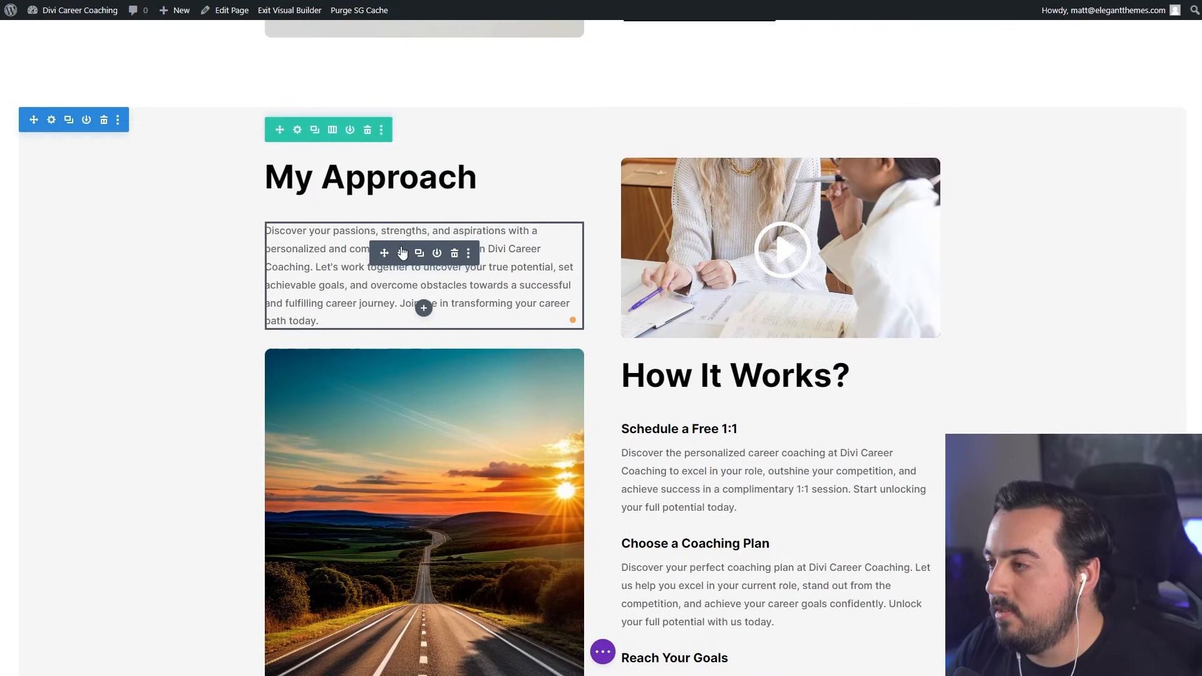
{"action": "left_click", "coordinate": [403, 254]}
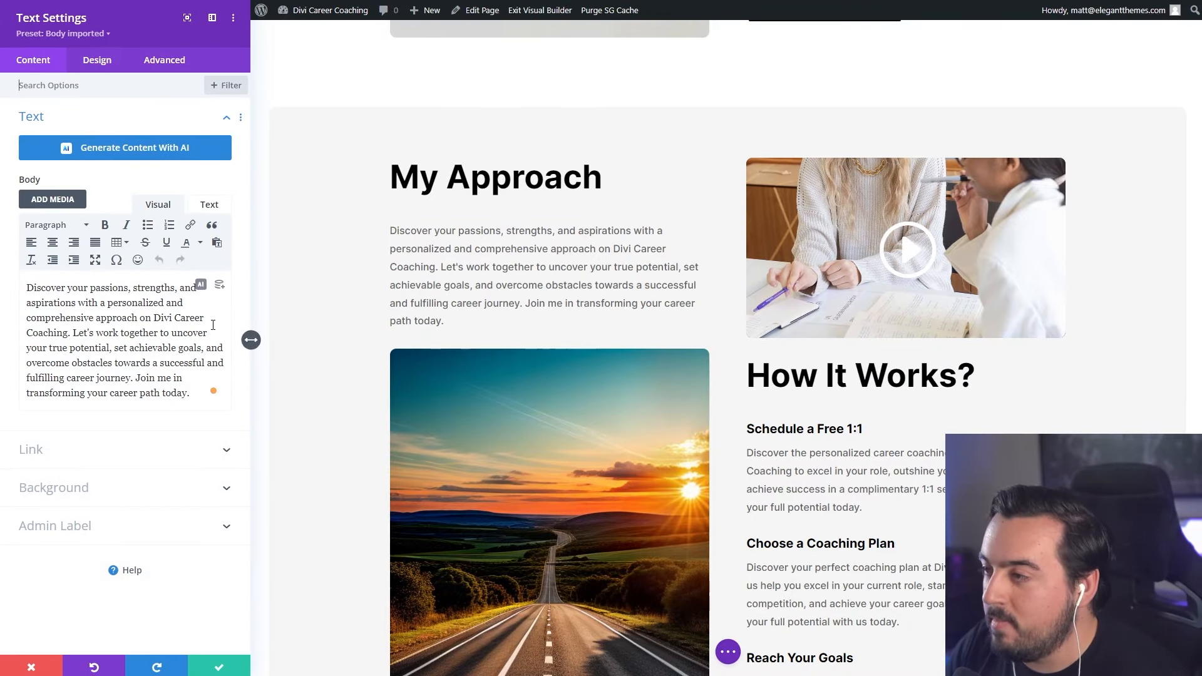
{"action": "left_click", "coordinate": [199, 285]}
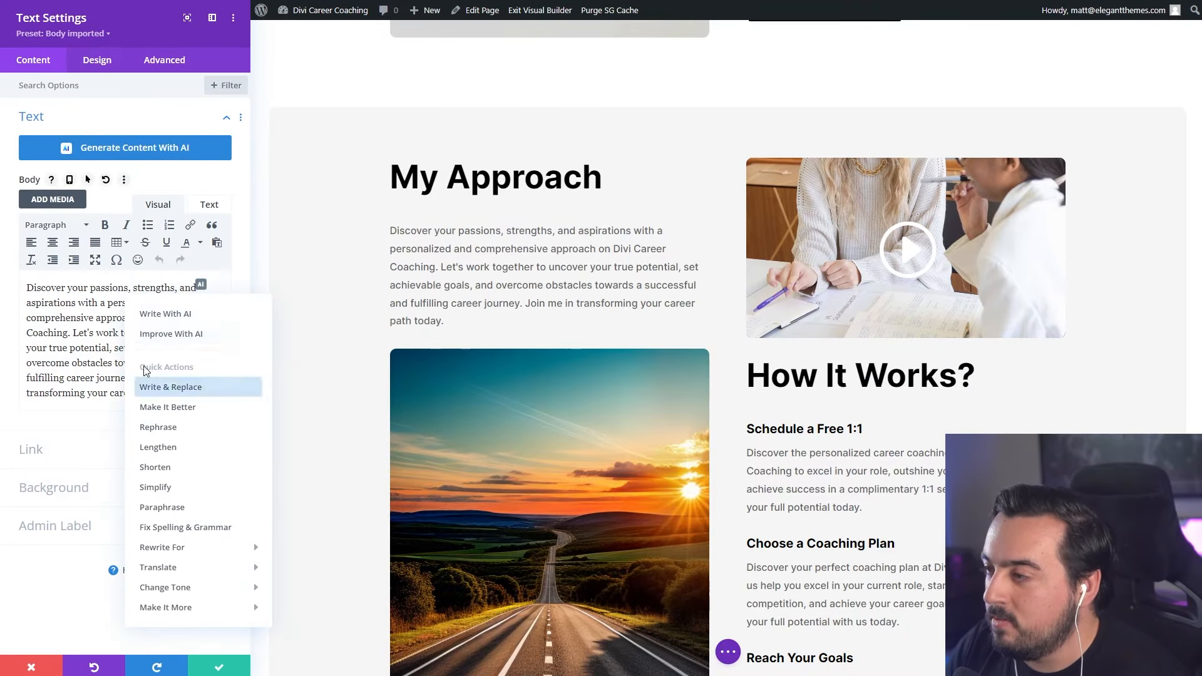
{"action": "left_click", "coordinate": [154, 319]}
{"action": "left_click", "coordinate": [482, 446]}
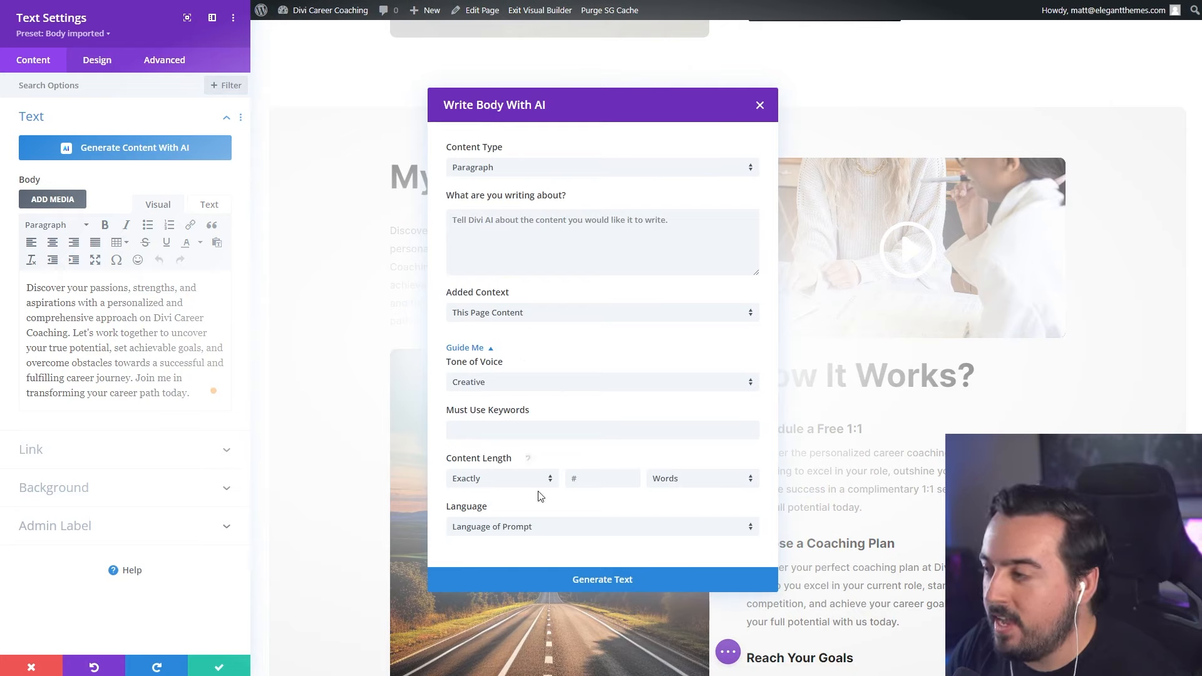
{"action": "left_click", "coordinate": [463, 430]}
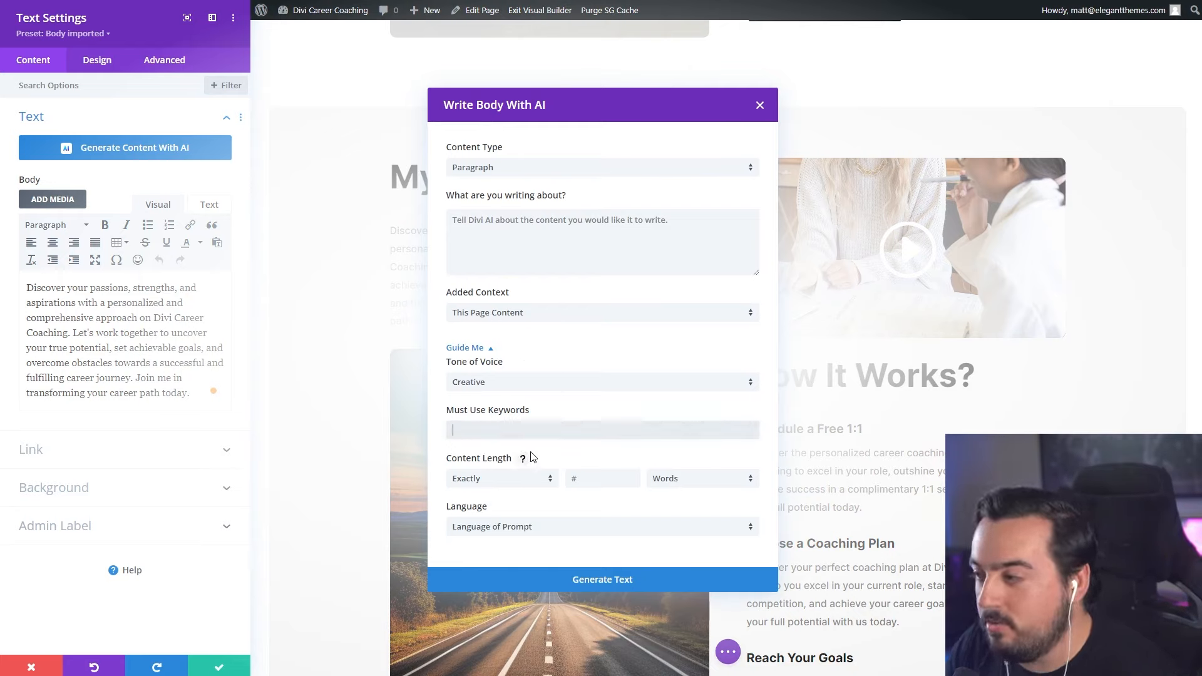
{"action": "left_click", "coordinate": [539, 382]}
{"action": "left_click", "coordinate": [495, 403]}
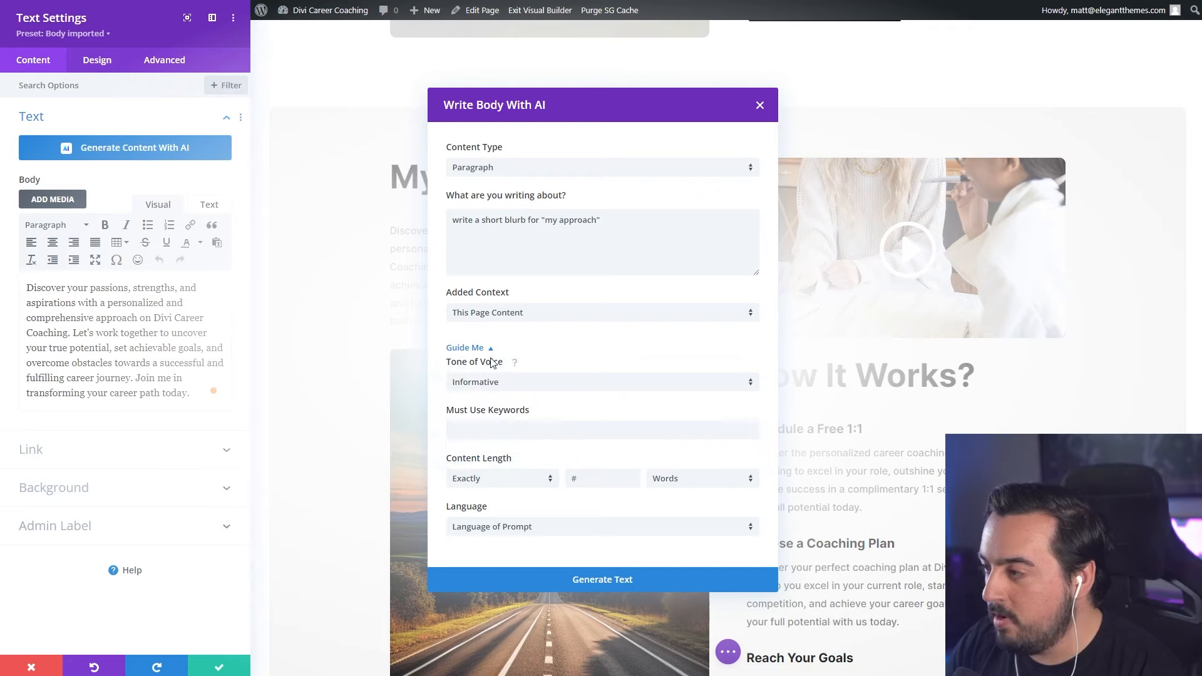
Generate and use the My Approach text with keywords "career coaching, career planning, career goals" and a maximum of 3 sentences.
{"action": "left_click", "coordinate": [485, 427]}
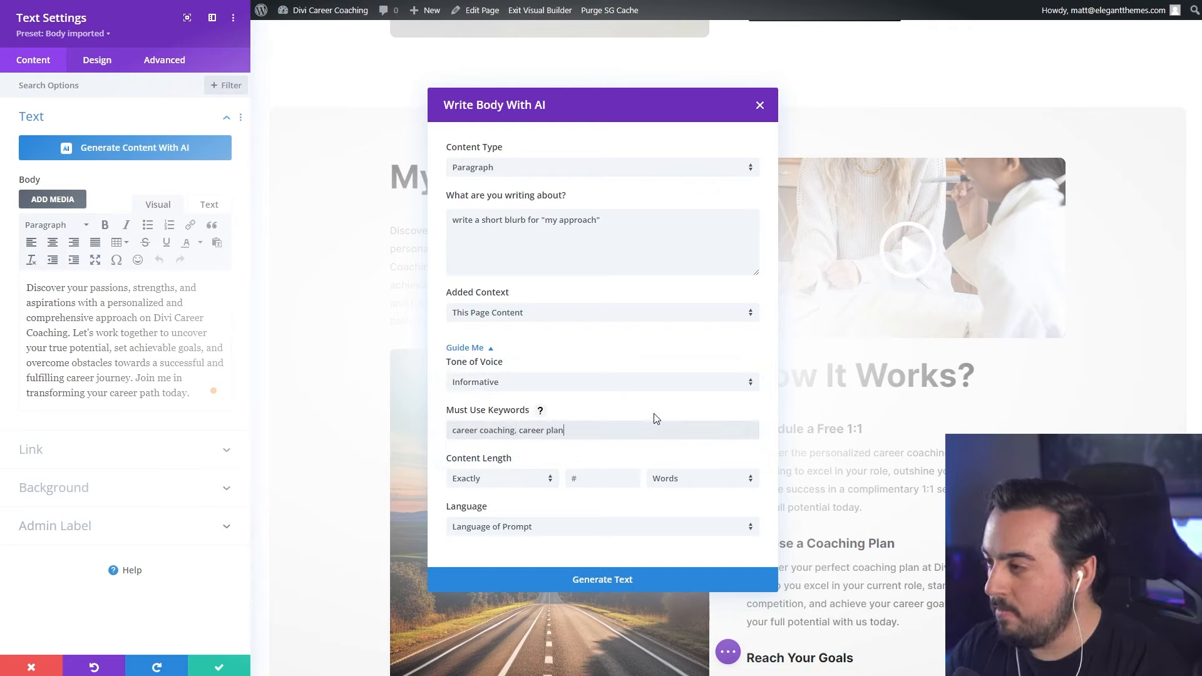
{"action": "type", "text": "career coaching, career planning, career goals"}
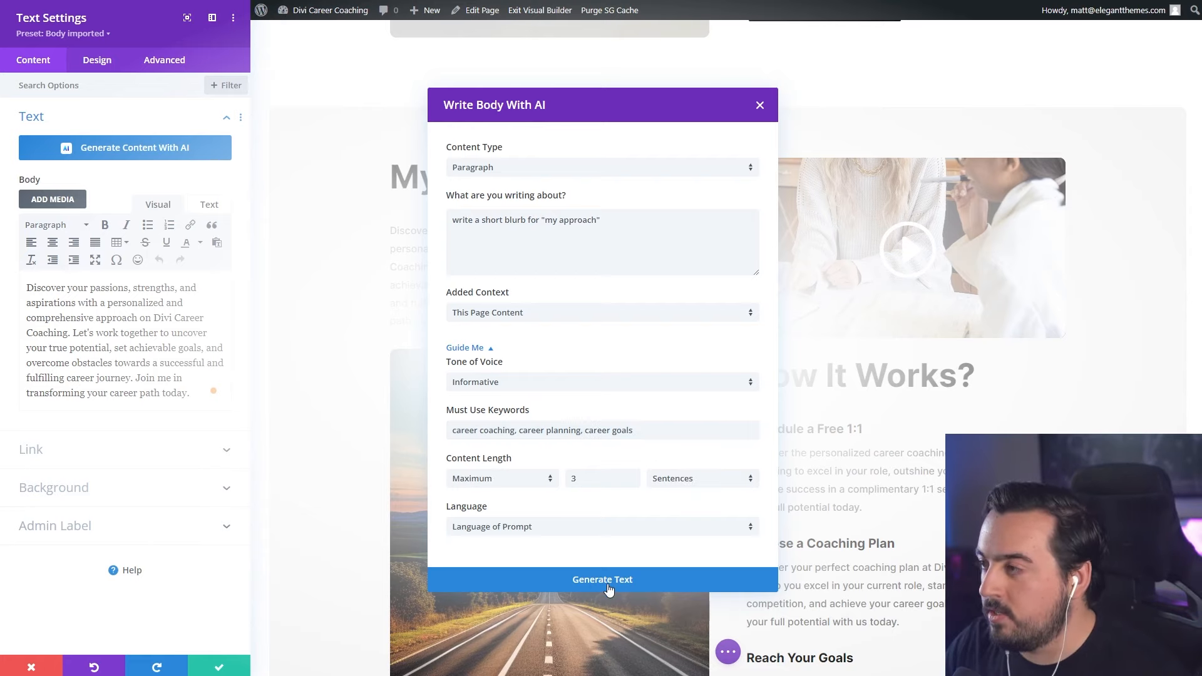
{"action": "left_click", "coordinate": [608, 580]}
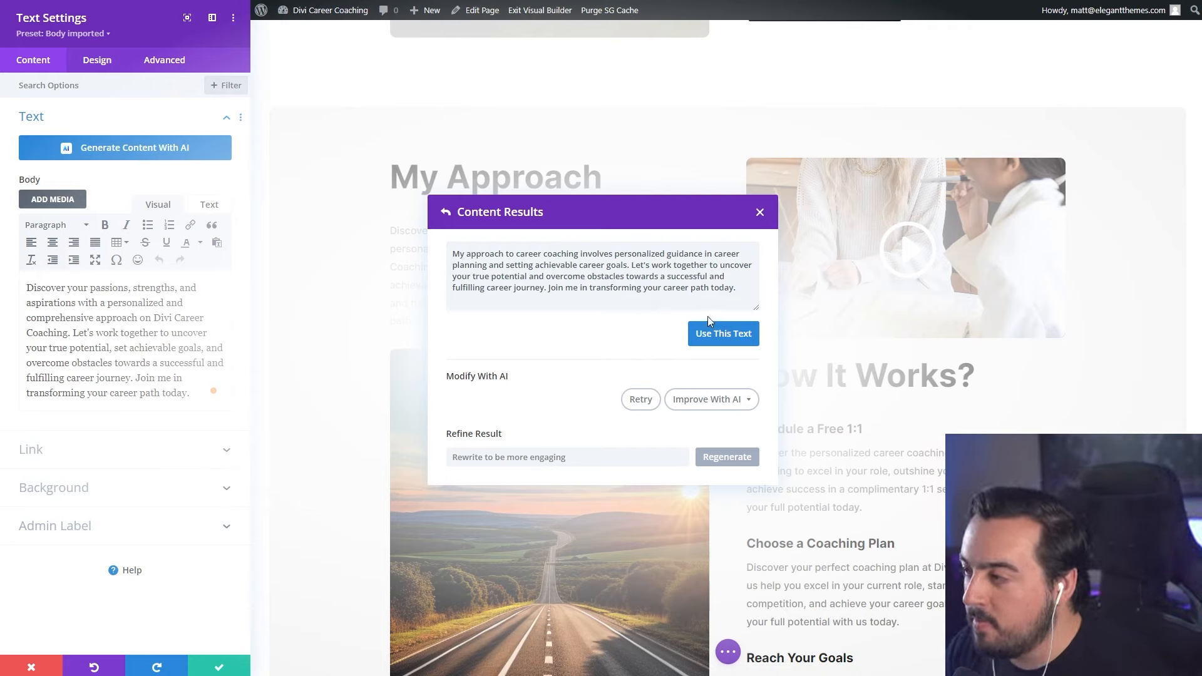
{"action": "left_click", "coordinate": [739, 340]}
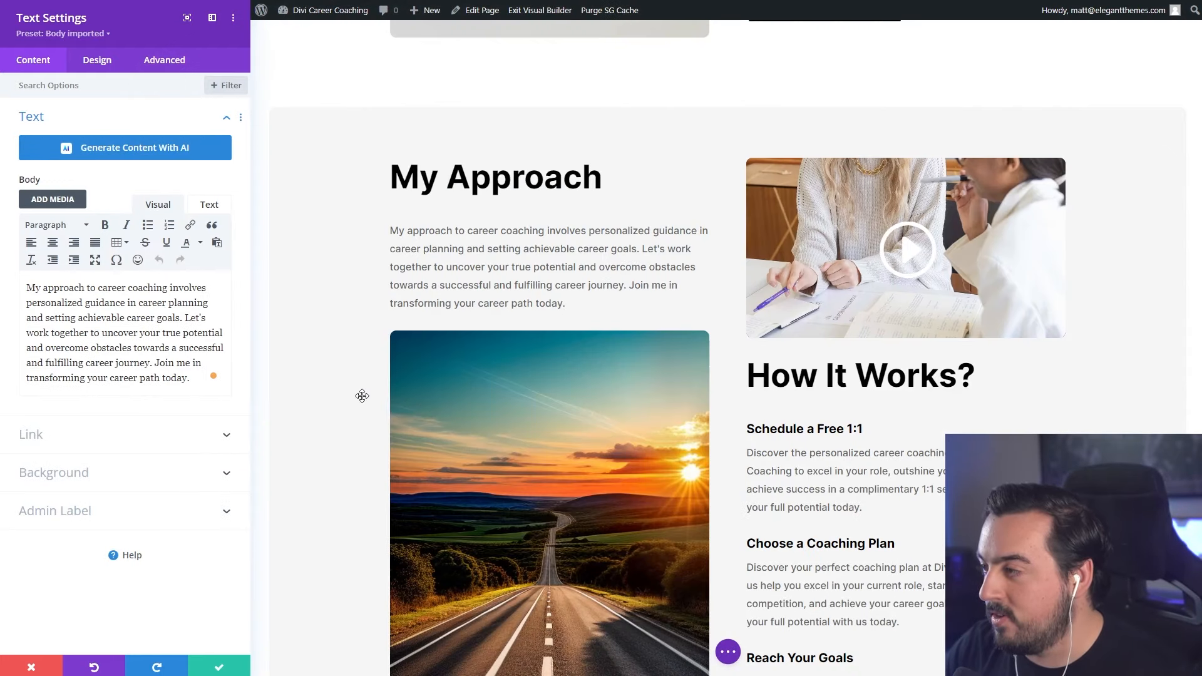
{"action": "key", "text": "Escape"}
Replace the title of the first Success Stories slide with an AI-generated testimonial and save the slide and slider settings.
{"action": "scroll", "coordinate": [232, 485], "scroll_direction": "up", "scroll_amount": 15}
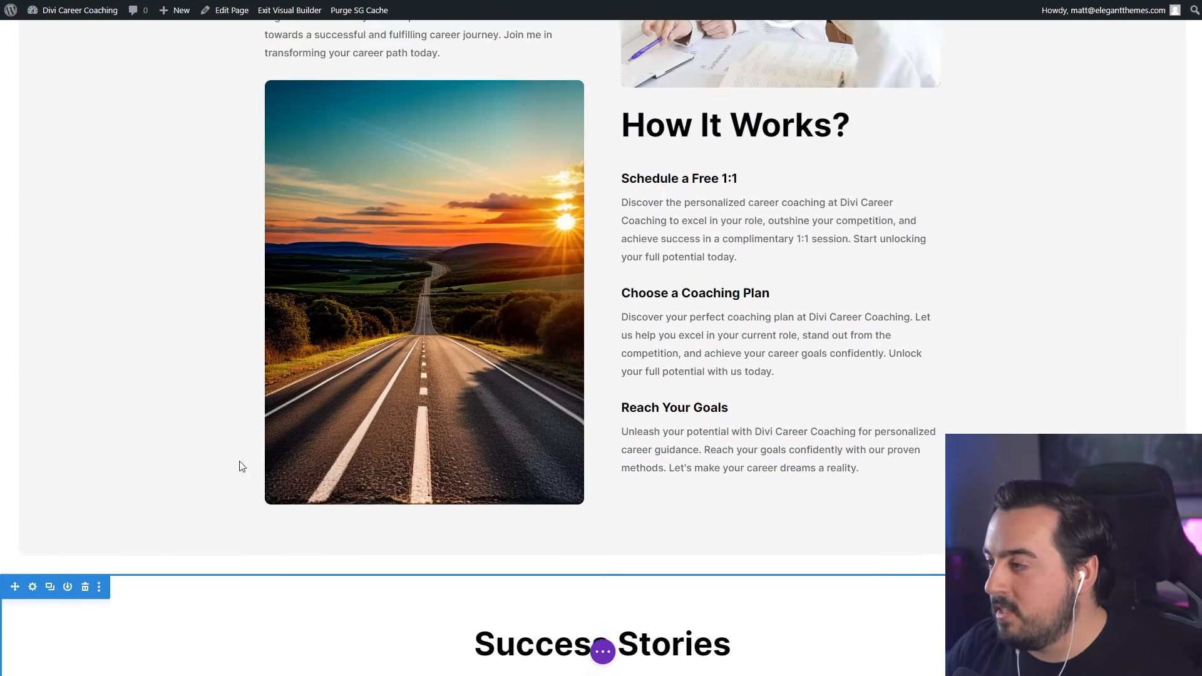
{"action": "scroll", "coordinate": [242, 467], "scroll_direction": "down", "scroll_amount": 8}
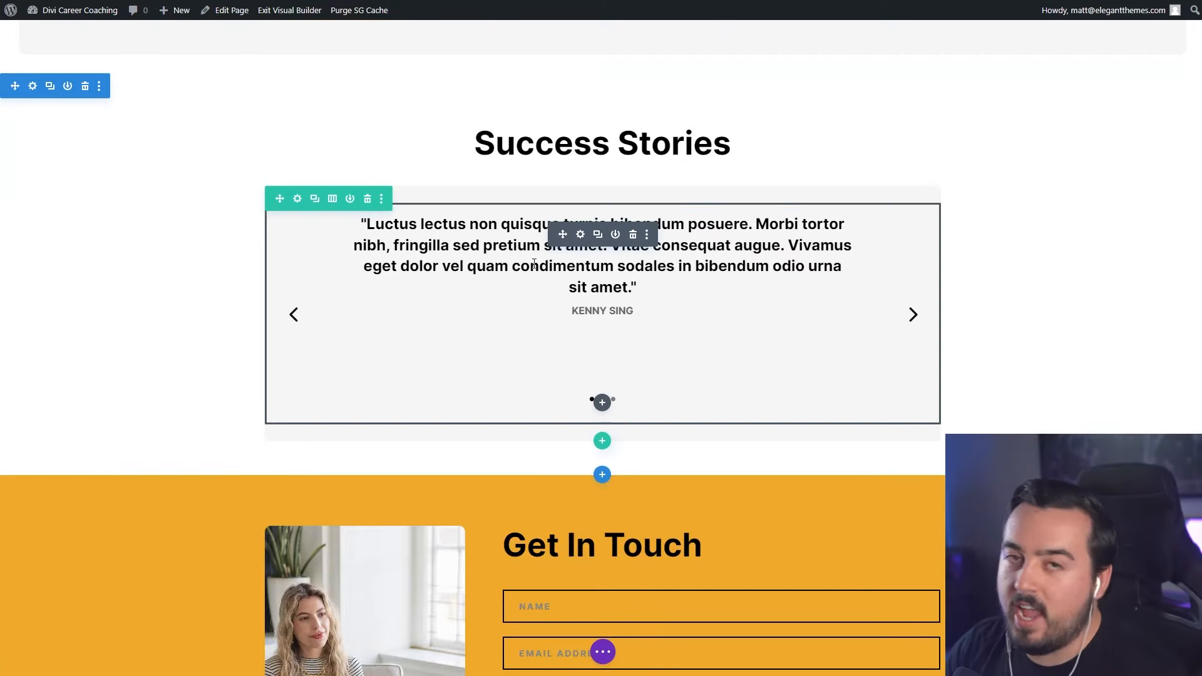
{"action": "scroll", "coordinate": [282, 324], "scroll_direction": "up", "scroll_amount": 7}
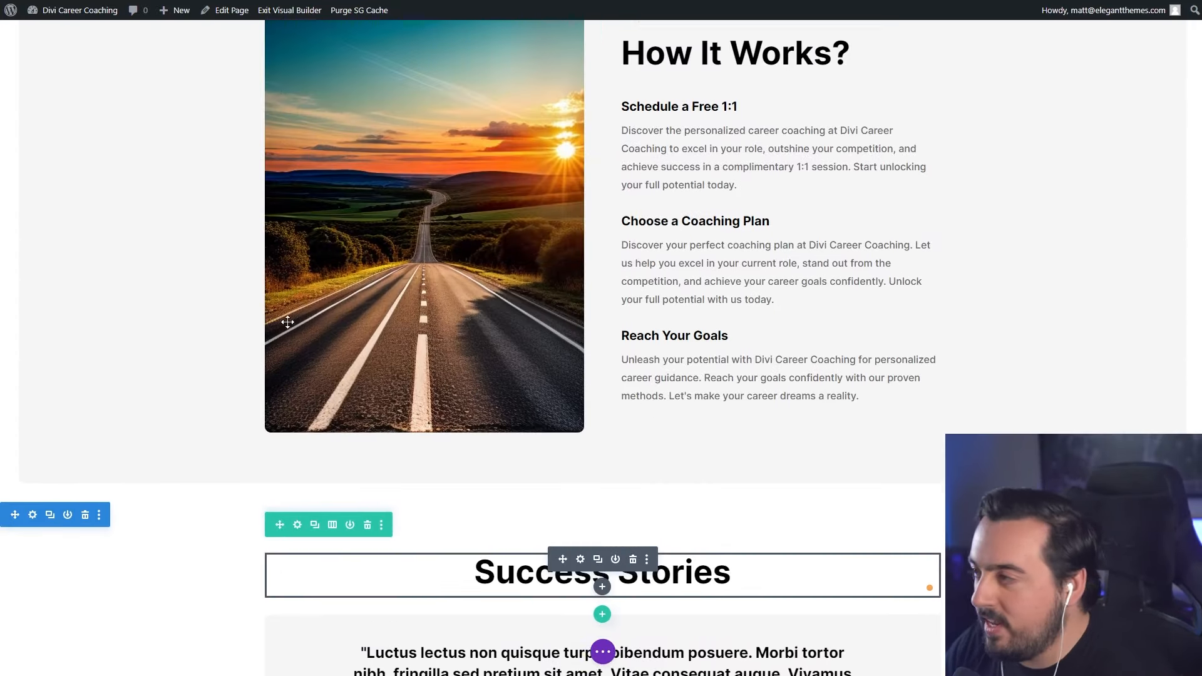
{"action": "scroll", "coordinate": [308, 308], "scroll_direction": "down", "scroll_amount": 6}
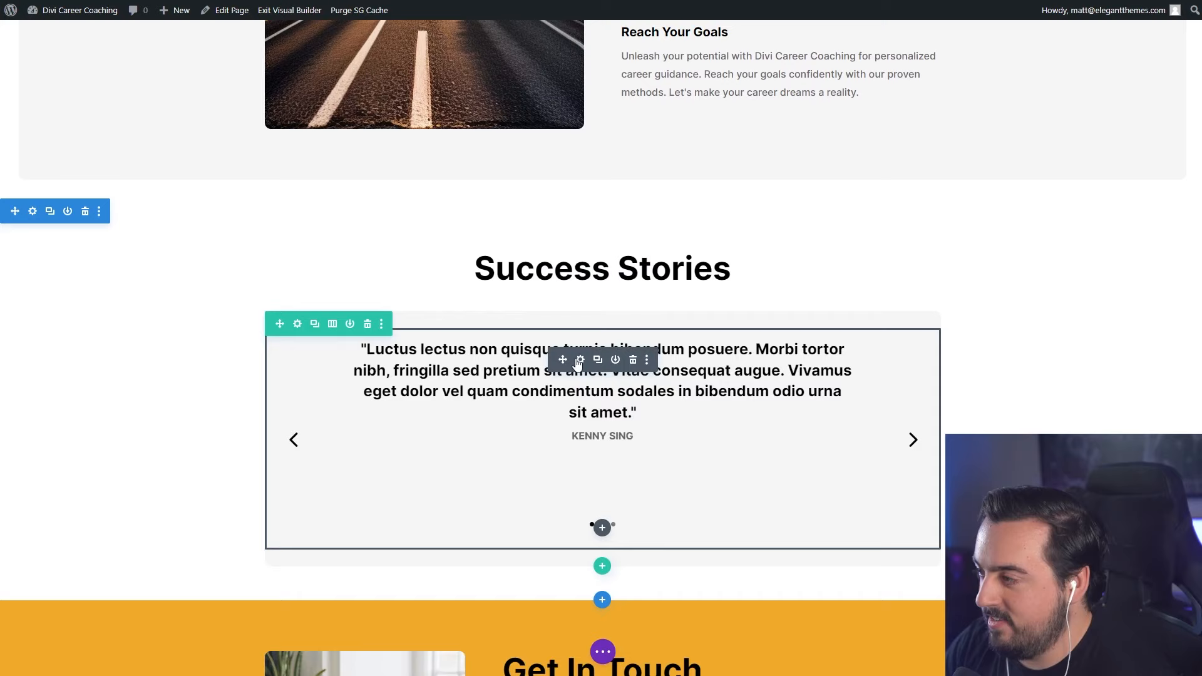
{"action": "left_click", "coordinate": [580, 360]}
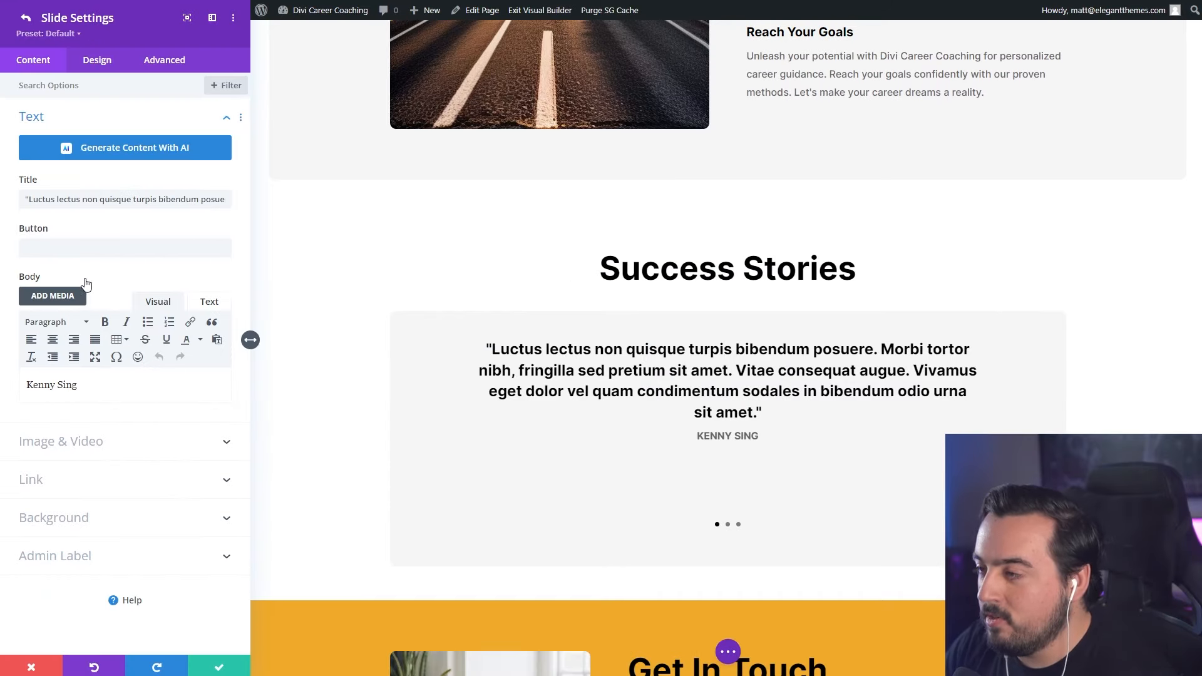
{"action": "left_click", "coordinate": [214, 382]}
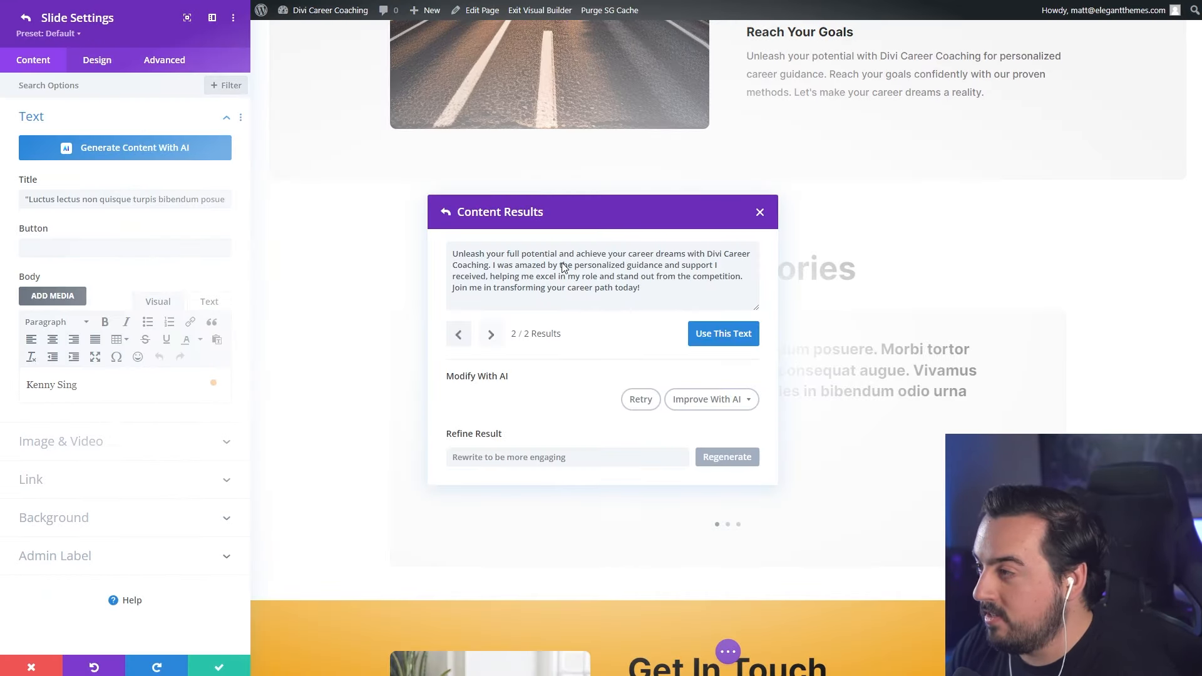
{"action": "left_click", "coordinate": [719, 334]}
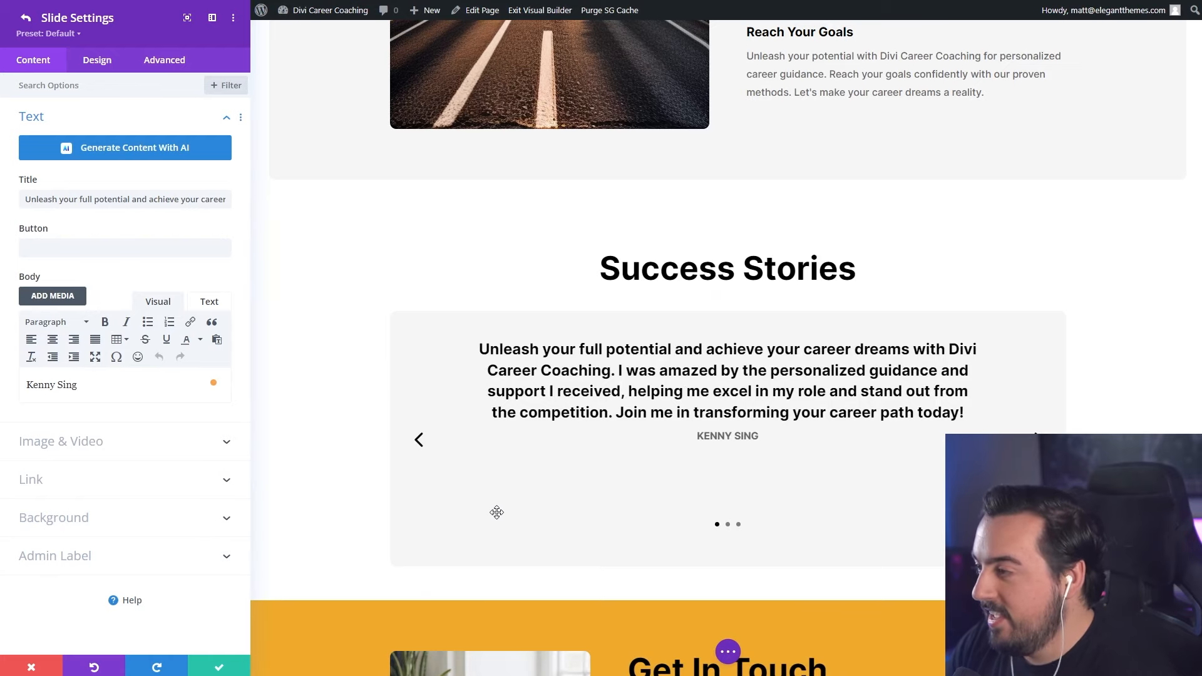
{"action": "left_click", "coordinate": [219, 665]}
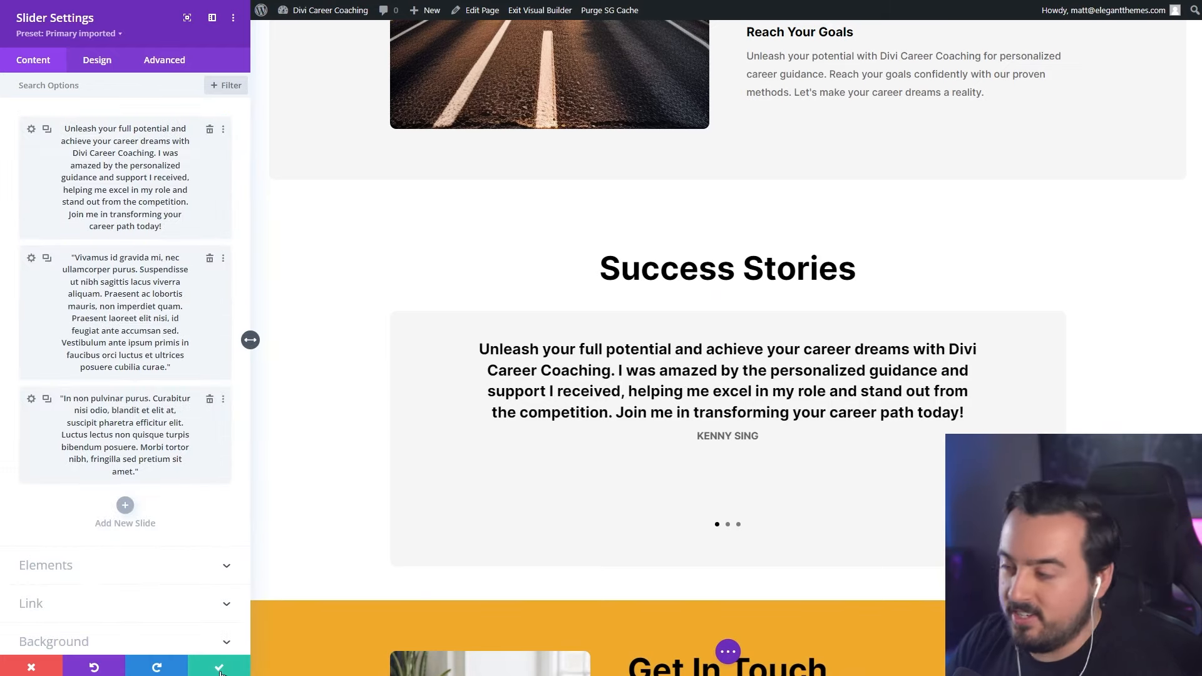
{"action": "left_click", "coordinate": [219, 667]}
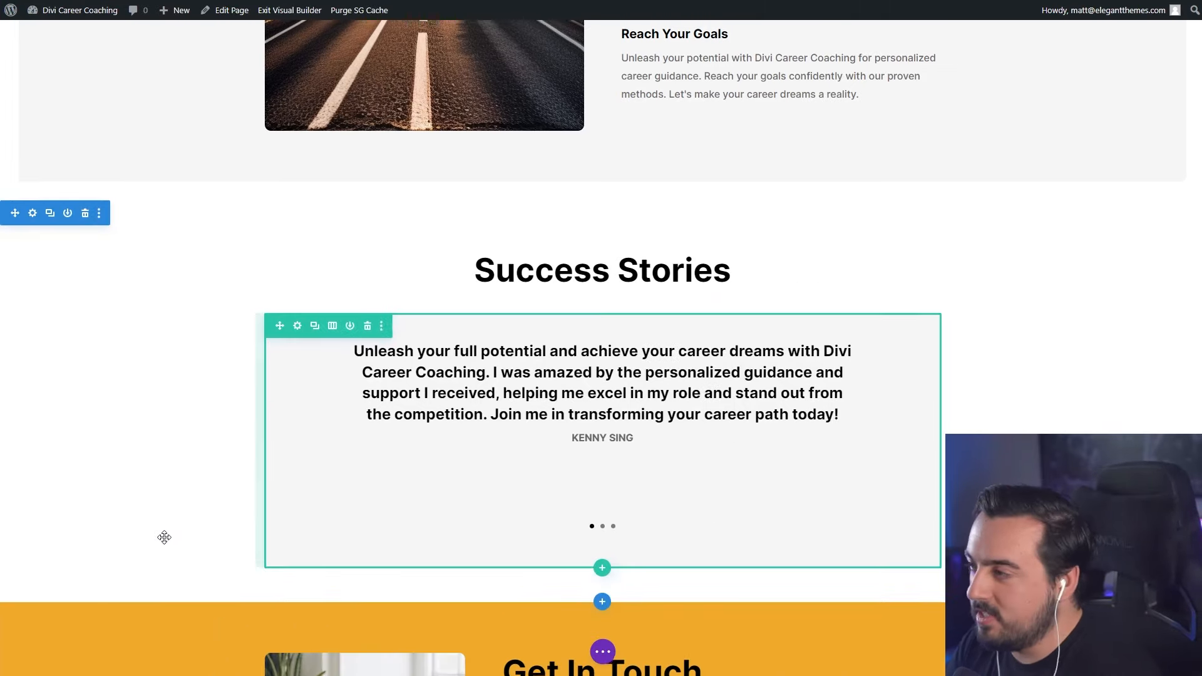
Open the link settings of the Learn More button on the Excelling In Your Current Role card.
{"action": "scroll", "coordinate": [164, 537], "scroll_direction": "up", "scroll_amount": 15}
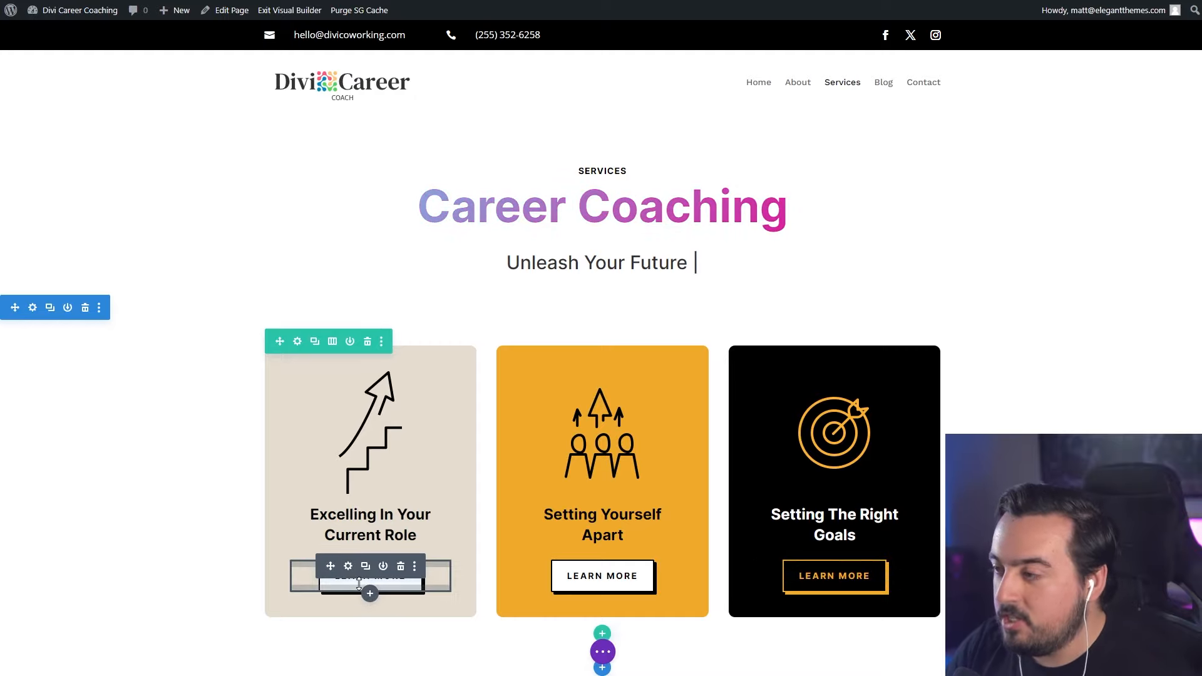
{"action": "left_click", "coordinate": [359, 584]}
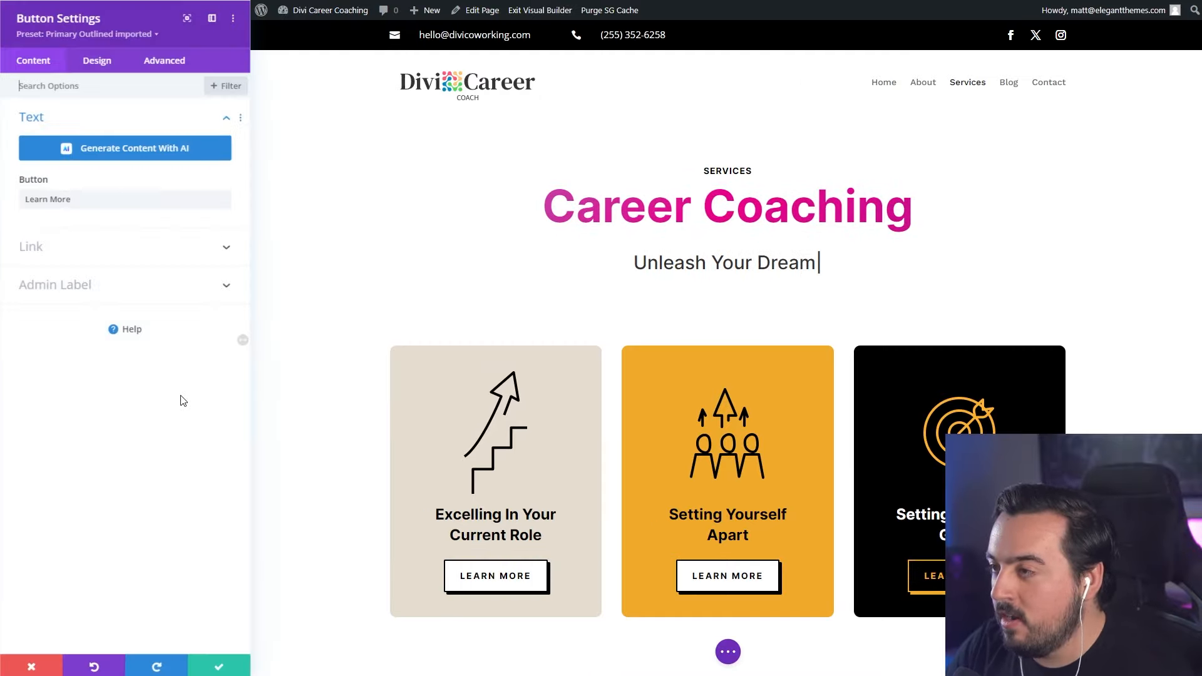
{"action": "left_click", "coordinate": [79, 256]}
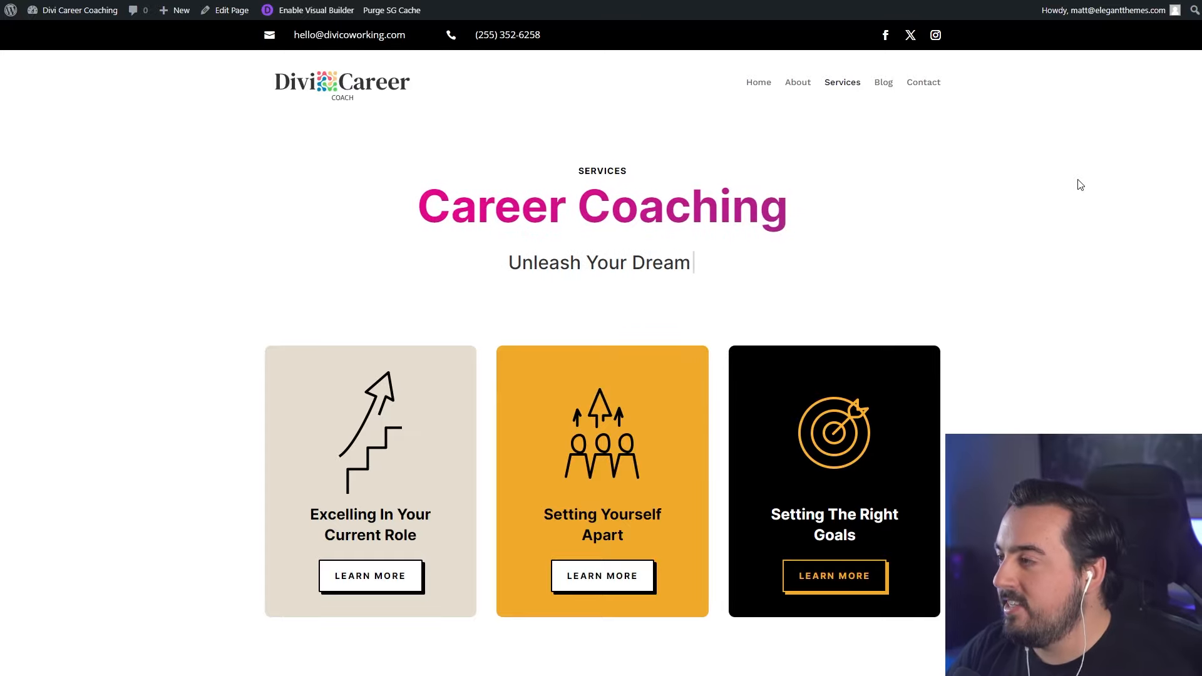
Review the Services page outside the builder, from the Career Coaching heading through Success Stories to the footer.
{"action": "scroll", "coordinate": [1080, 187], "scroll_direction": "down", "scroll_amount": 1}
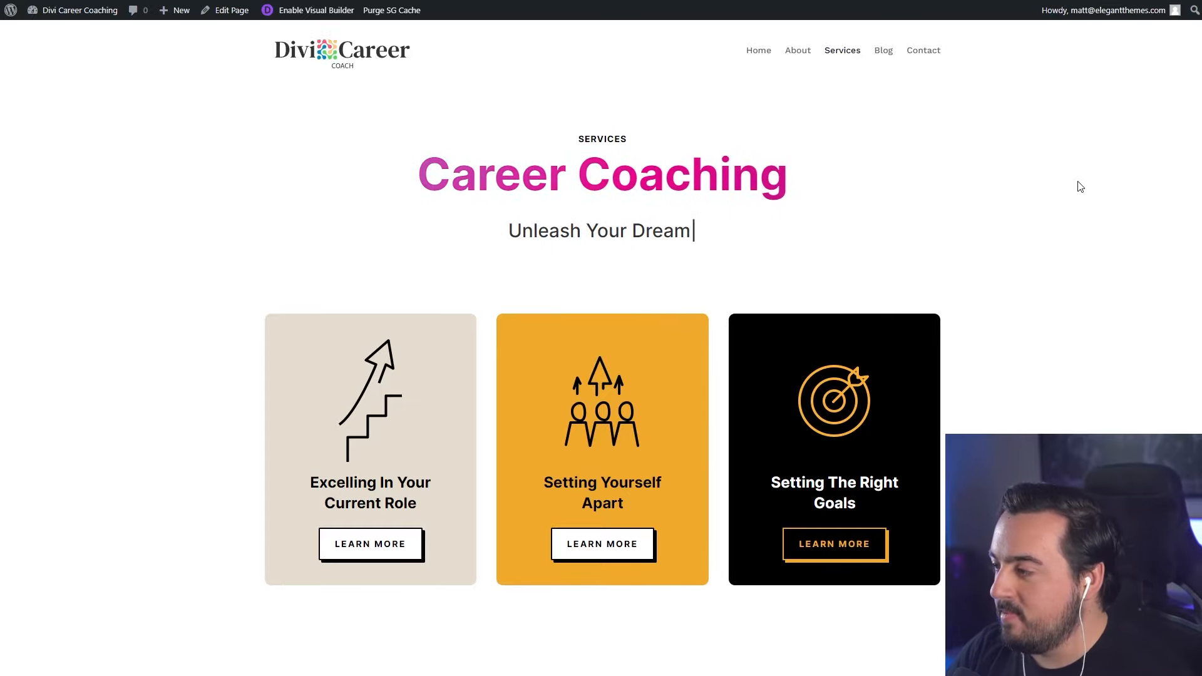
{"action": "scroll", "coordinate": [1083, 201], "scroll_direction": "down", "scroll_amount": 20}
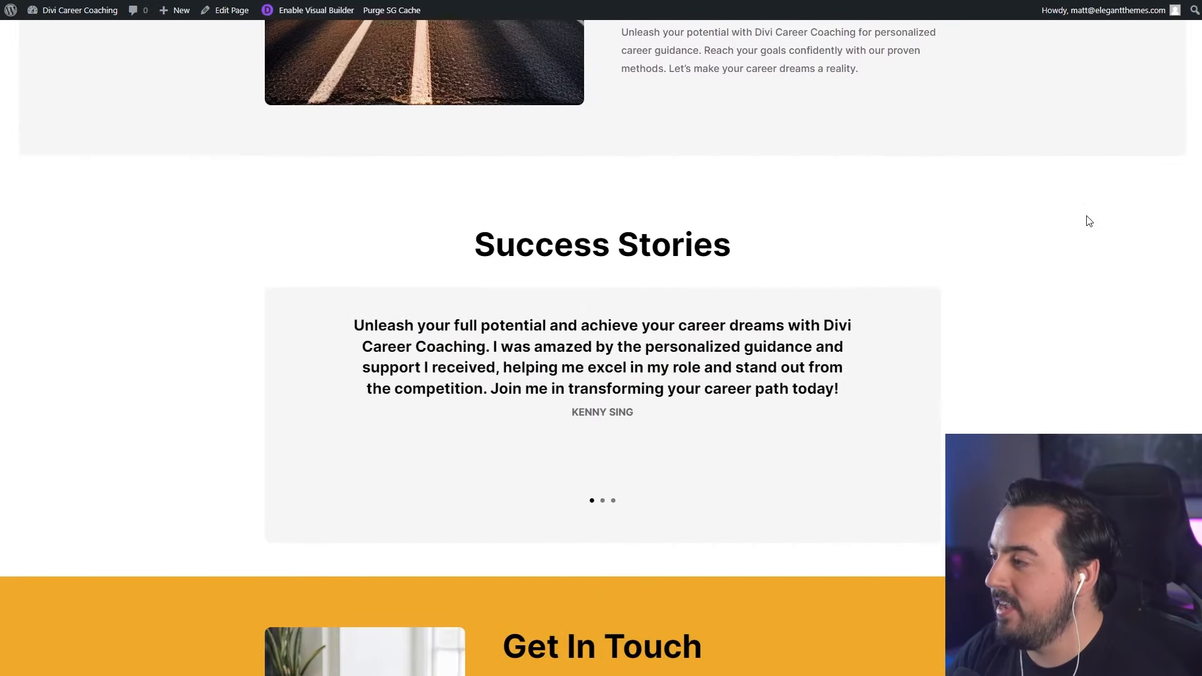
{"action": "scroll", "coordinate": [1090, 221], "scroll_direction": "down", "scroll_amount": 20}
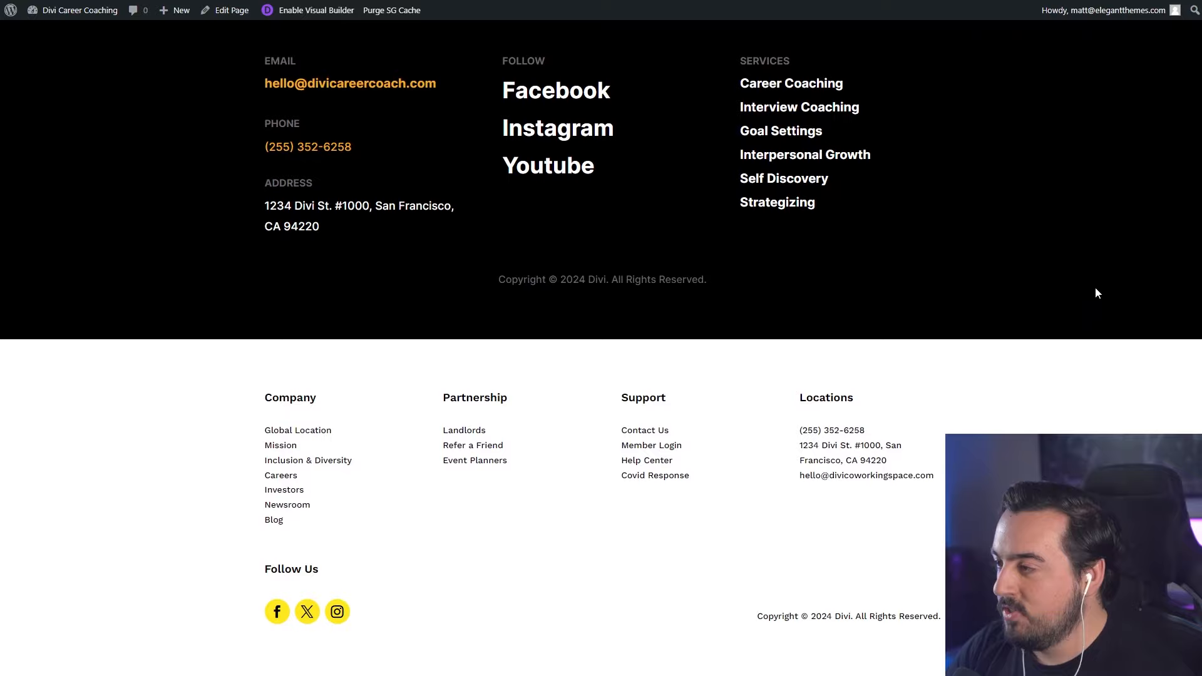
{"action": "key", "text": "Home"}
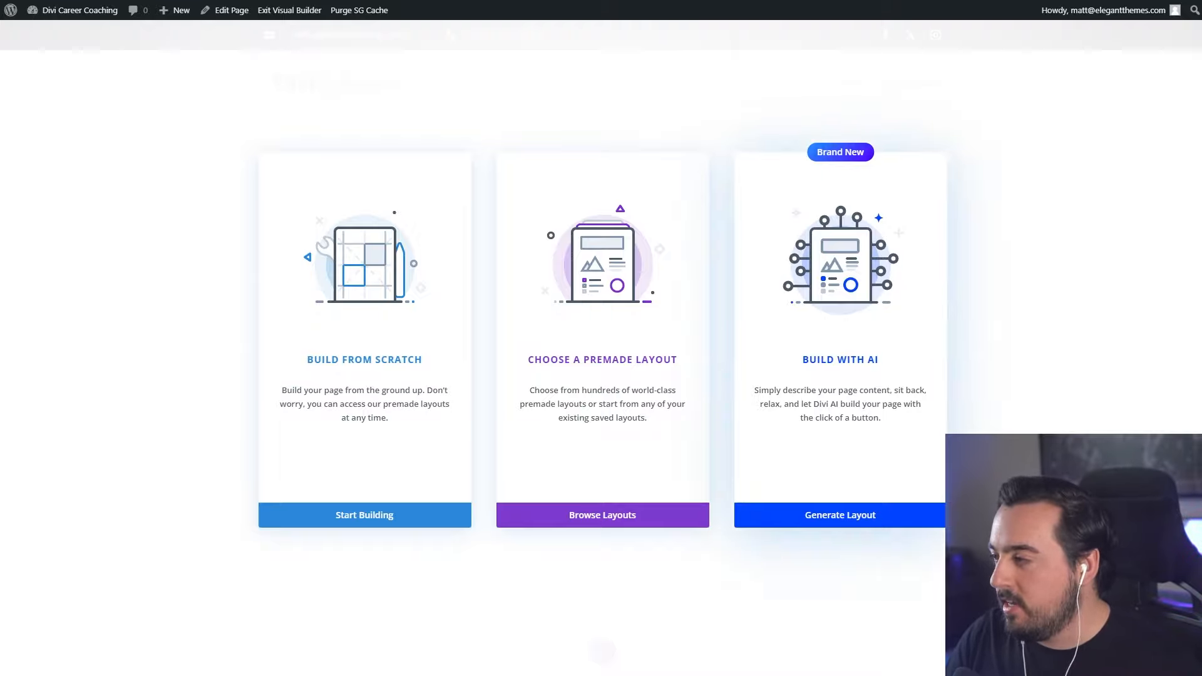
Generate an AI layout for a contact page with contact form, FAQ, team and testimonials sections, using the Inter fonts and website default colors.
{"action": "left_click", "coordinate": [874, 522]}
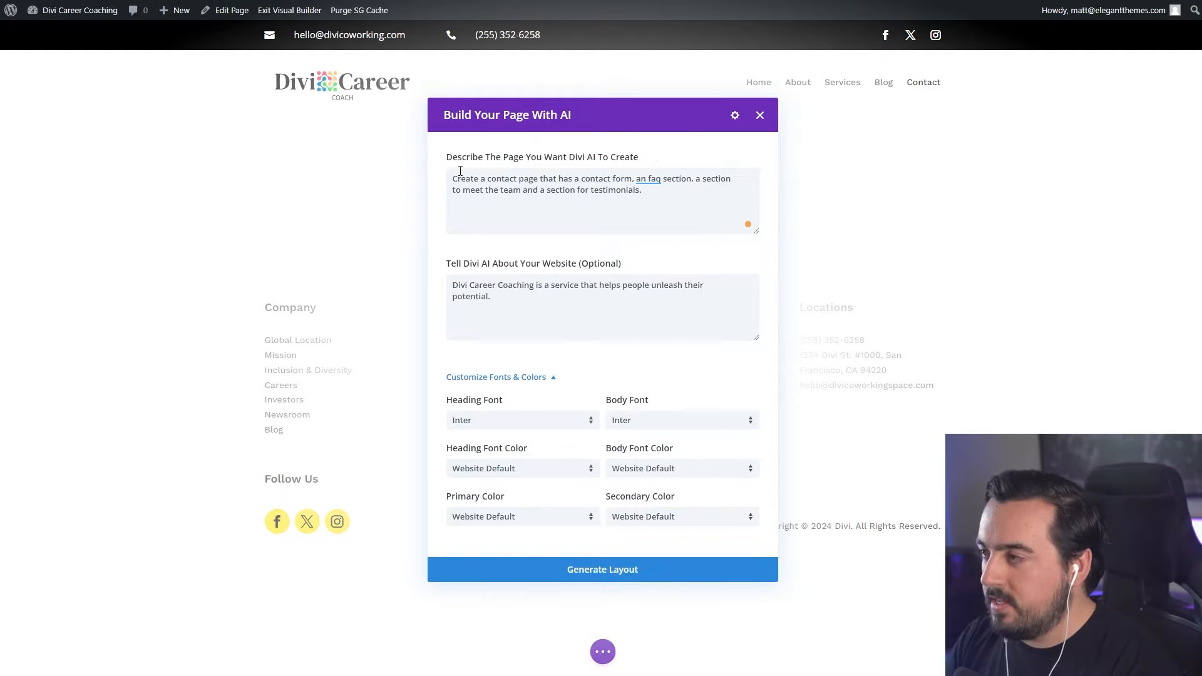
{"action": "left_click_drag", "start_coordinate": [460, 170], "coordinate": [595, 188]}
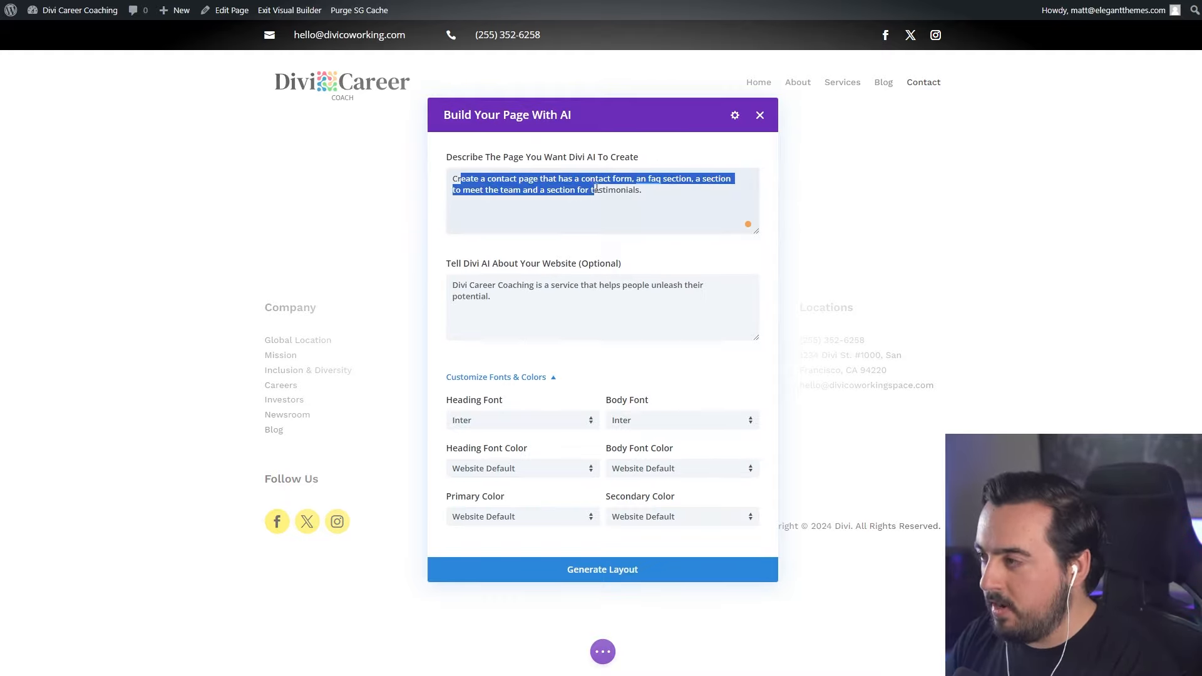
{"action": "left_click", "coordinate": [650, 196]}
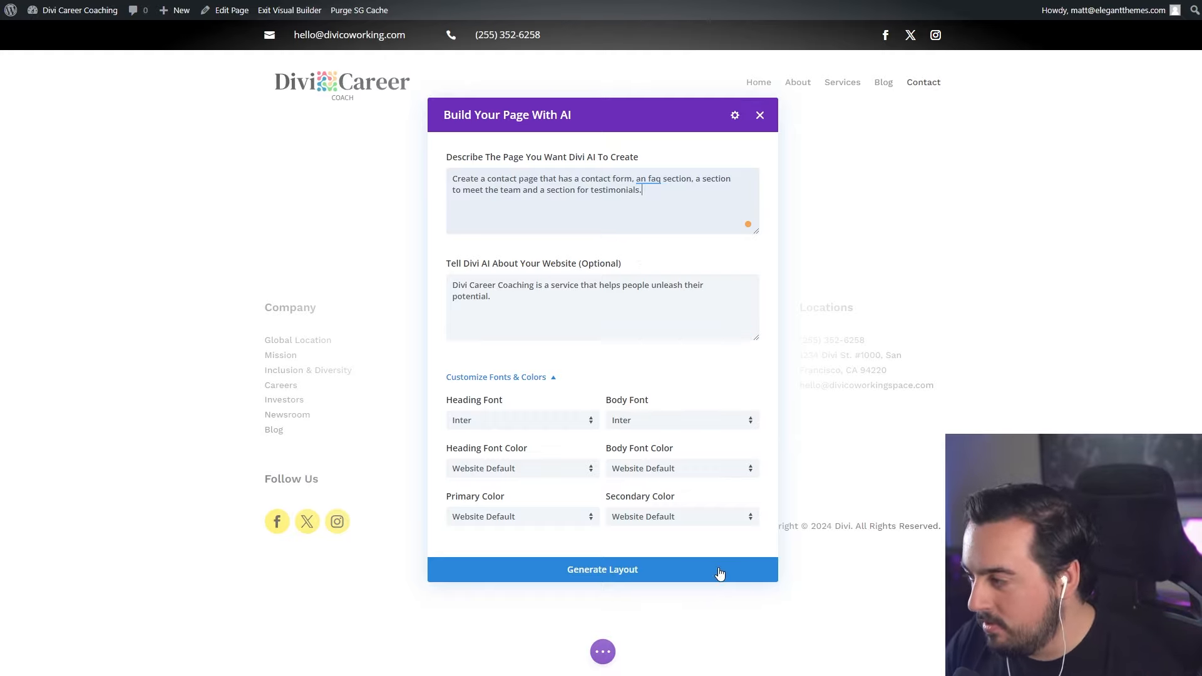
{"action": "left_click", "coordinate": [720, 574]}
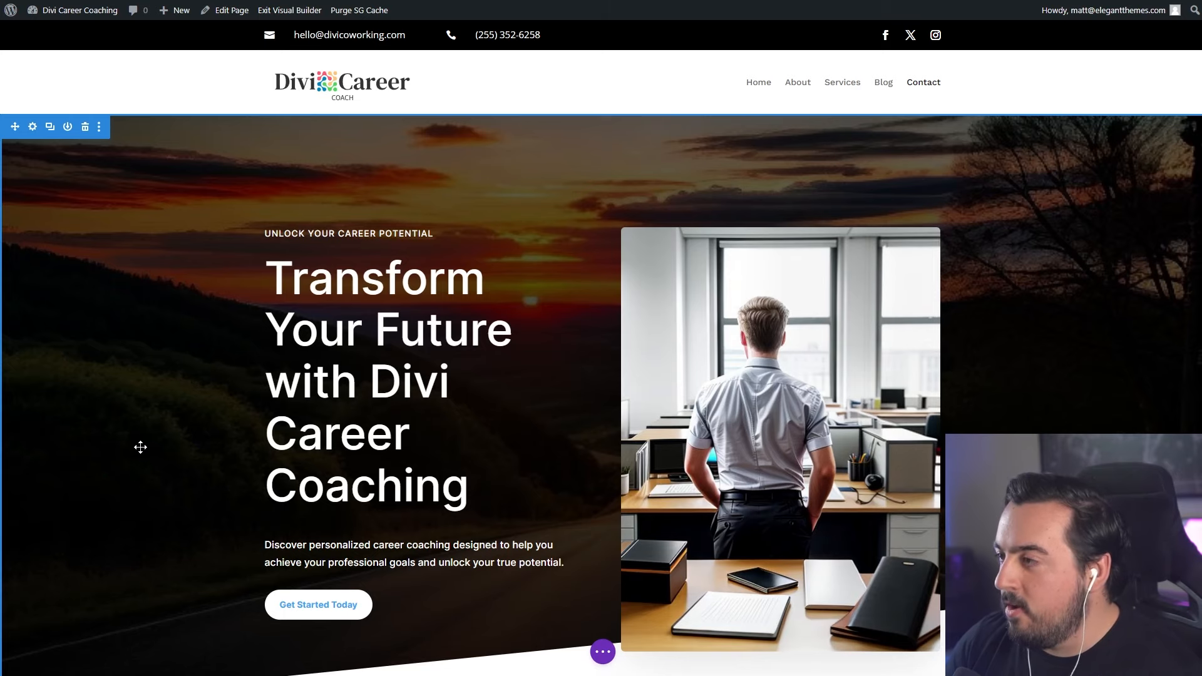
Review the generated Contact page from the hero through the contact form, FAQ, team and testimonials to the Take the Next Step section.
{"action": "scroll", "coordinate": [141, 447], "scroll_direction": "down", "scroll_amount": 1}
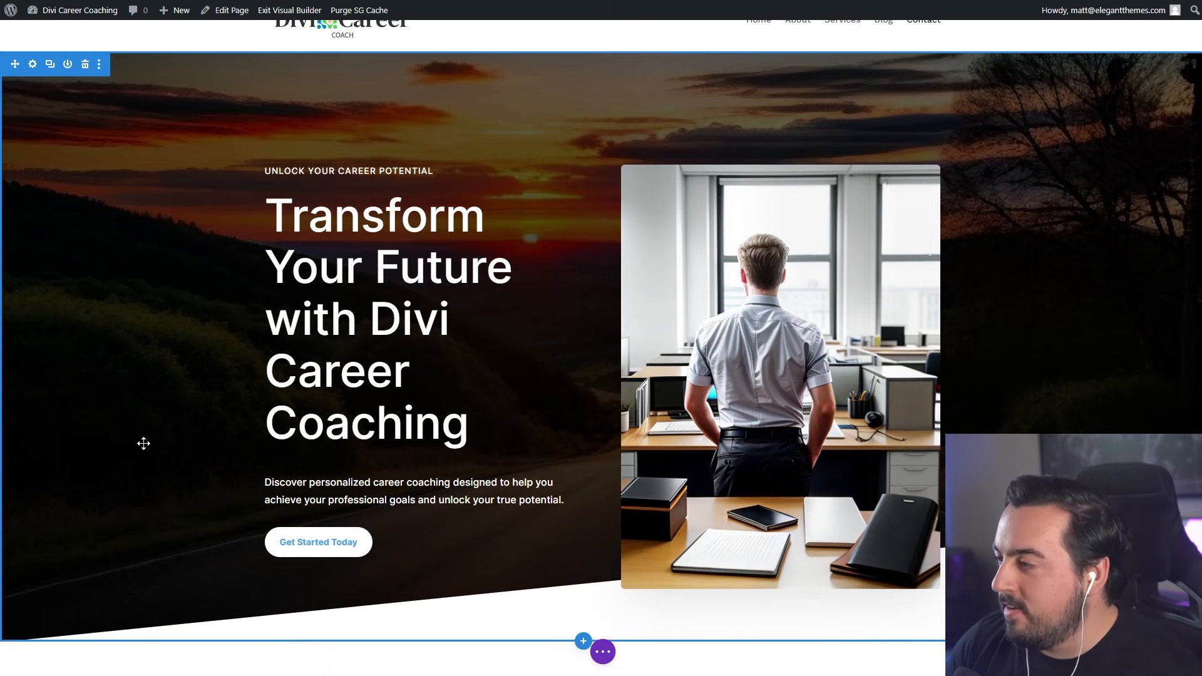
{"action": "scroll", "coordinate": [187, 458], "scroll_direction": "down", "scroll_amount": 10}
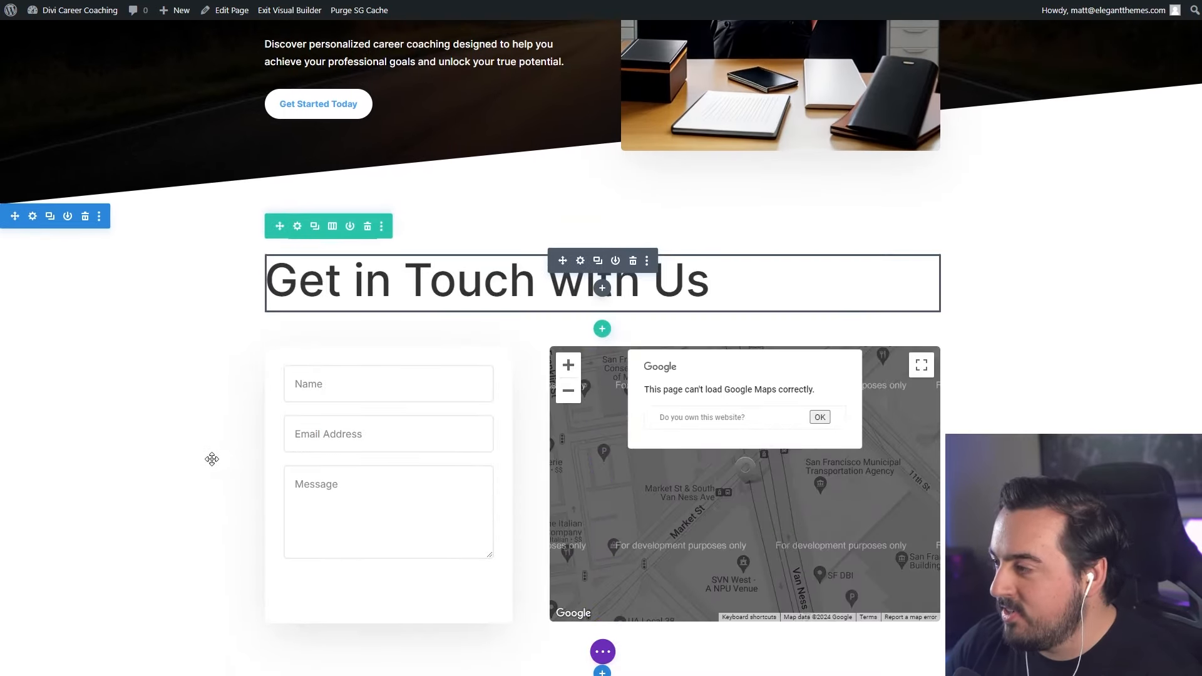
{"action": "scroll", "coordinate": [214, 457], "scroll_direction": "down", "scroll_amount": 4}
{"action": "scroll", "coordinate": [213, 457], "scroll_direction": "up", "scroll_amount": 7}
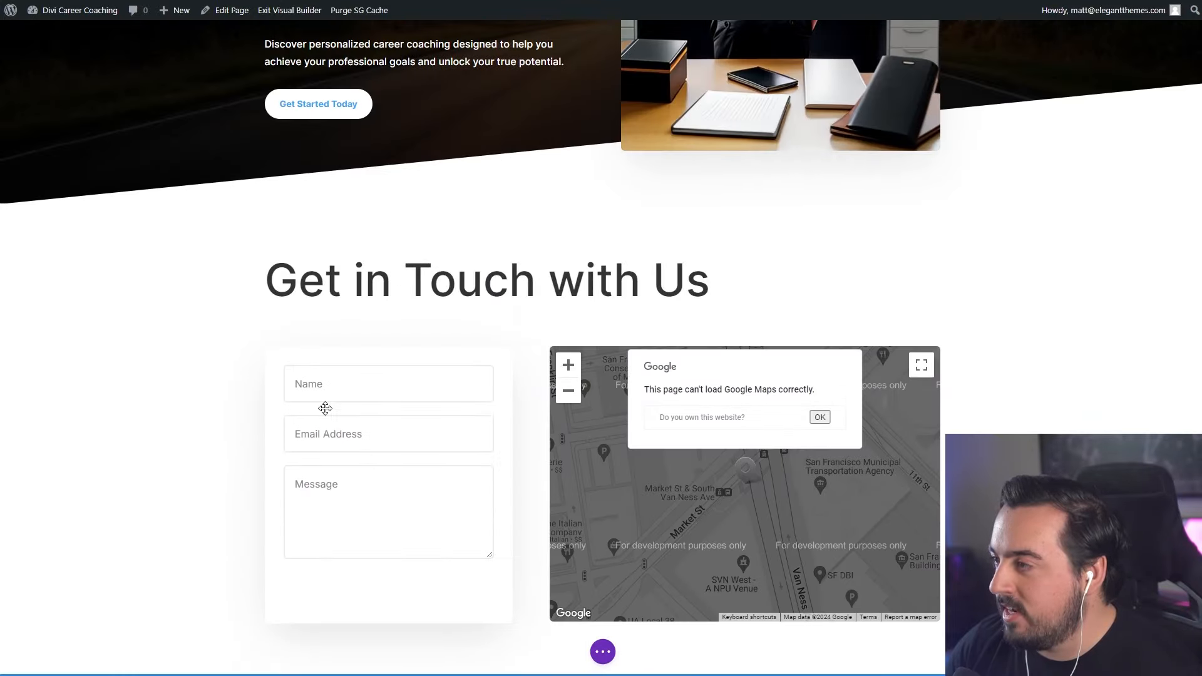
{"action": "scroll", "coordinate": [325, 408], "scroll_direction": "down", "scroll_amount": 2}
{"action": "scroll", "coordinate": [289, 438], "scroll_direction": "down", "scroll_amount": 15}
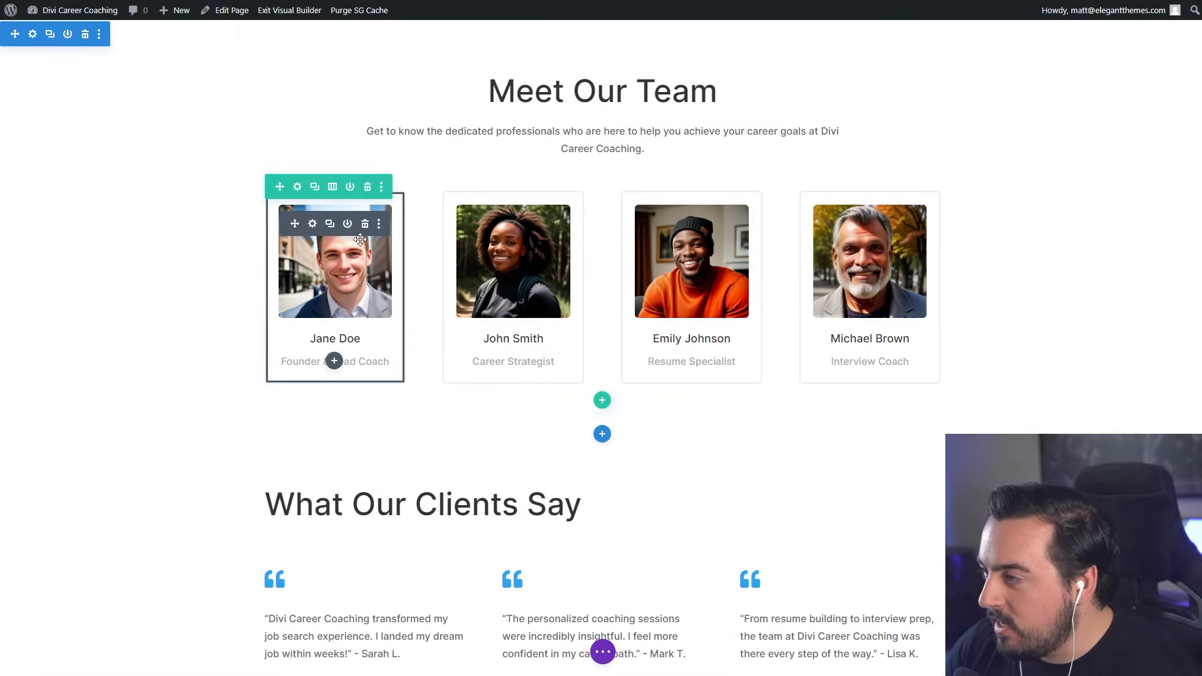
{"action": "scroll", "coordinate": [302, 361], "scroll_direction": "down", "scroll_amount": 4}
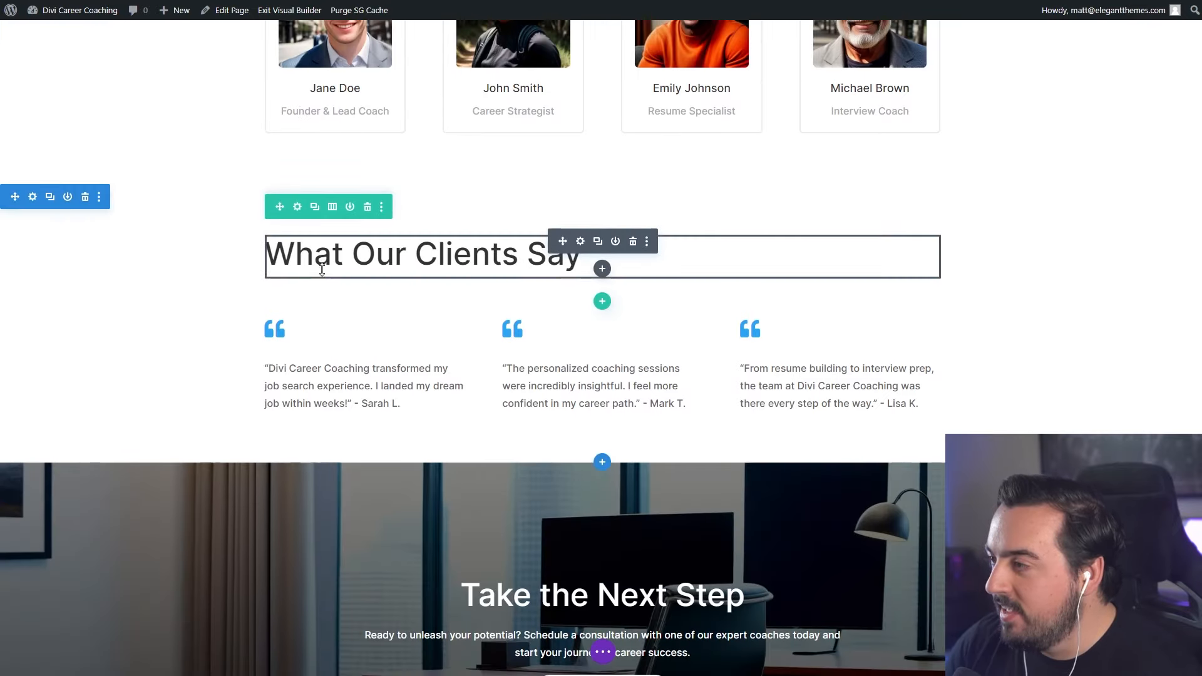
{"action": "scroll", "coordinate": [223, 369], "scroll_direction": "down", "scroll_amount": 5}
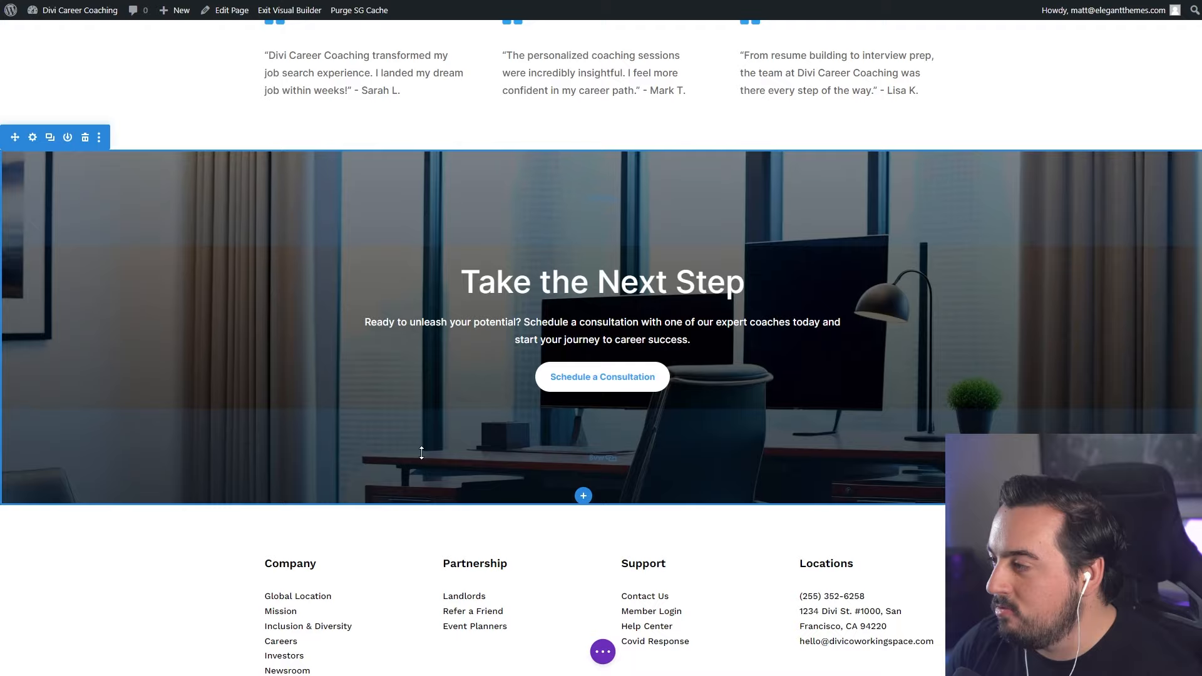
{"action": "scroll", "coordinate": [278, 469], "scroll_direction": "up", "scroll_amount": 20}
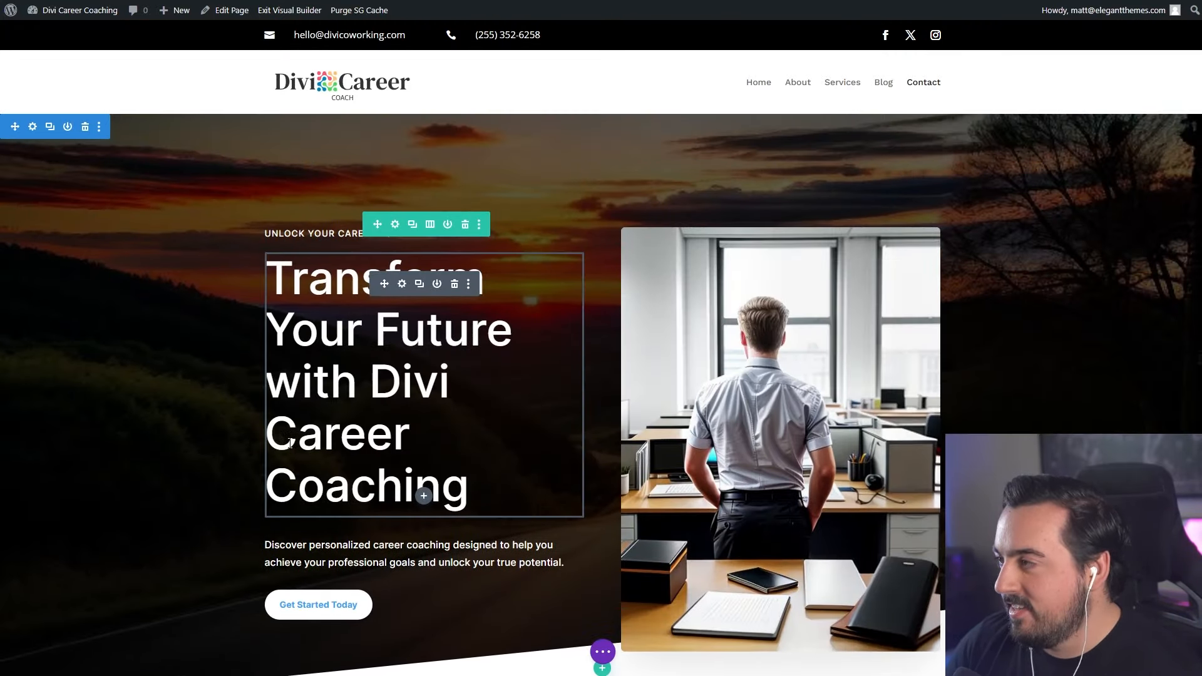
Examine the Contact page's sections again, comparing the hero, Get in Touch with Us, Frequently Asked Questions, Meet Our Team and What Our Clients Say.
{"action": "scroll", "coordinate": [161, 519], "scroll_direction": "down", "scroll_amount": 20}
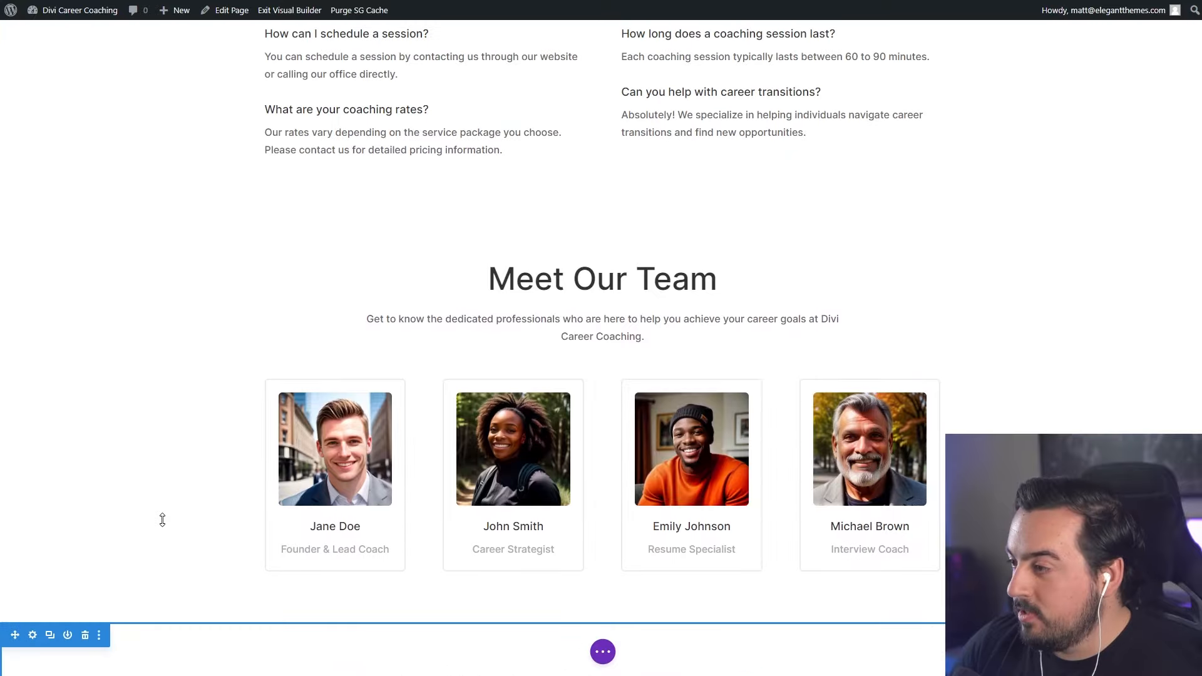
{"action": "scroll", "coordinate": [156, 521], "scroll_direction": "up", "scroll_amount": 12}
{"action": "scroll", "coordinate": [156, 521], "scroll_direction": "down", "scroll_amount": 1}
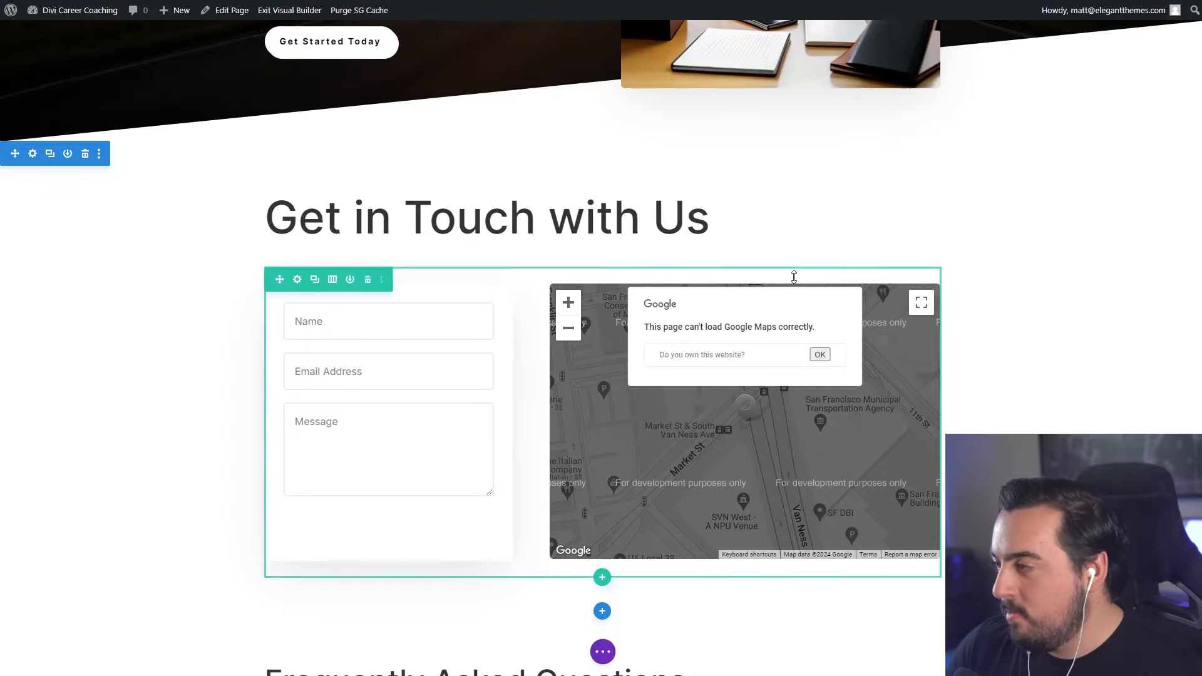
{"action": "scroll", "coordinate": [254, 456], "scroll_direction": "up", "scroll_amount": 8}
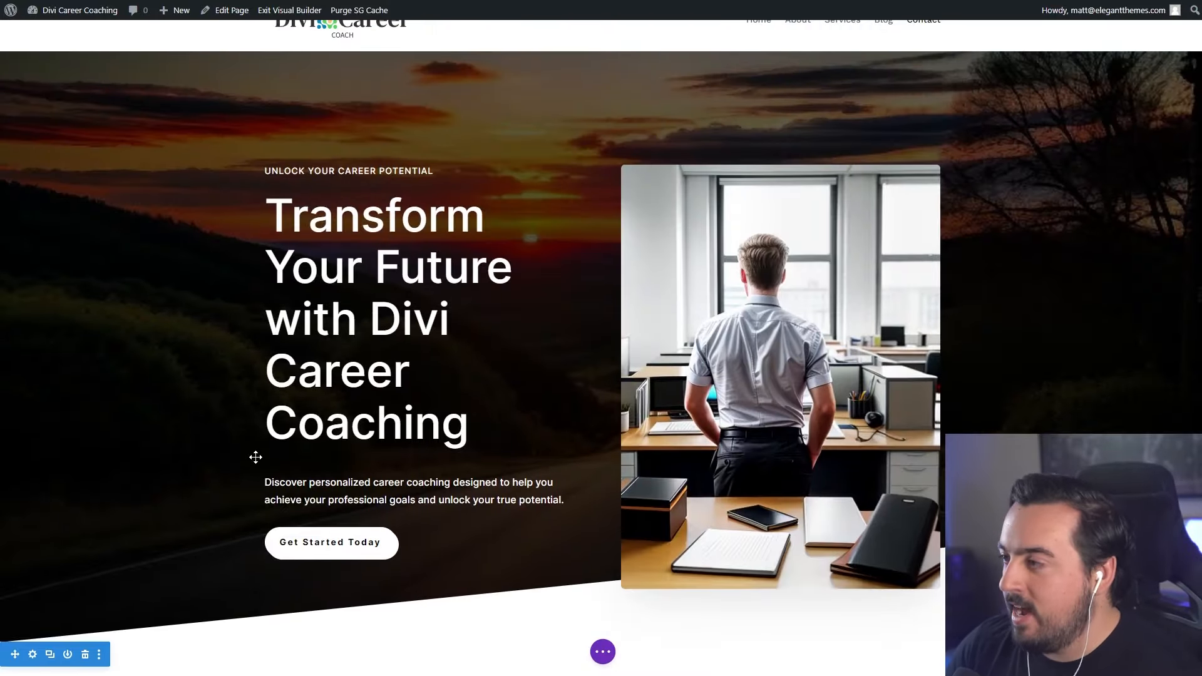
{"action": "scroll", "coordinate": [249, 457], "scroll_direction": "down", "scroll_amount": 20}
{"action": "scroll", "coordinate": [251, 433], "scroll_direction": "down", "scroll_amount": 7}
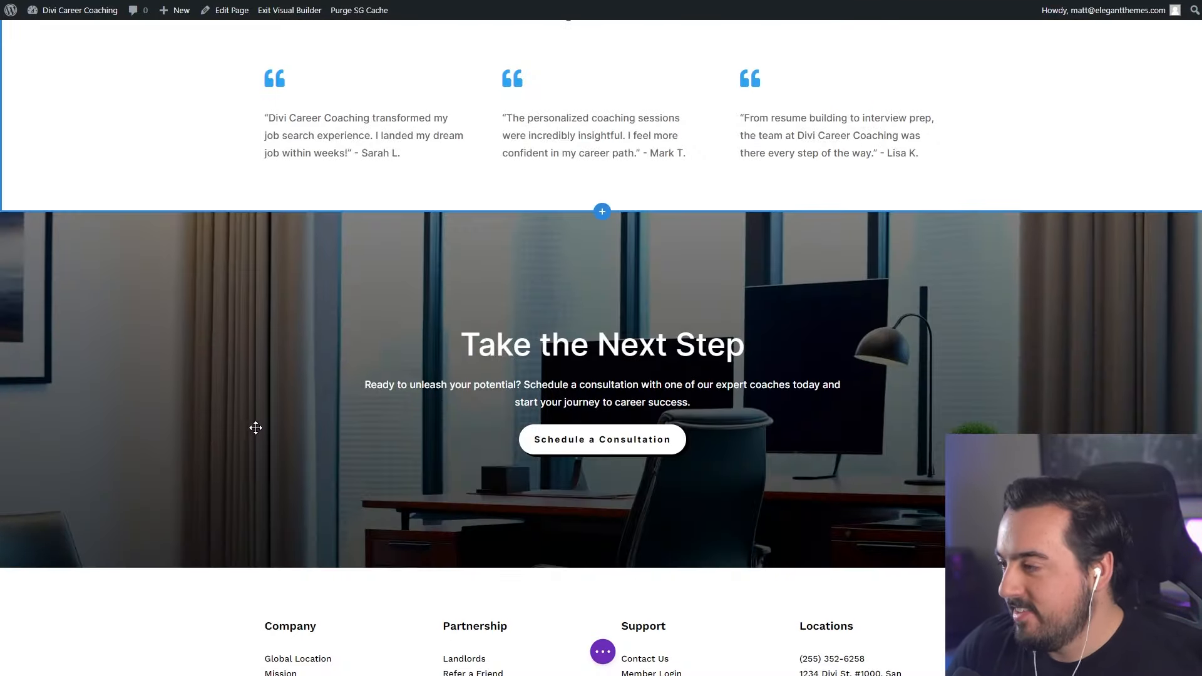
{"action": "scroll", "coordinate": [255, 351], "scroll_direction": "up", "scroll_amount": 4}
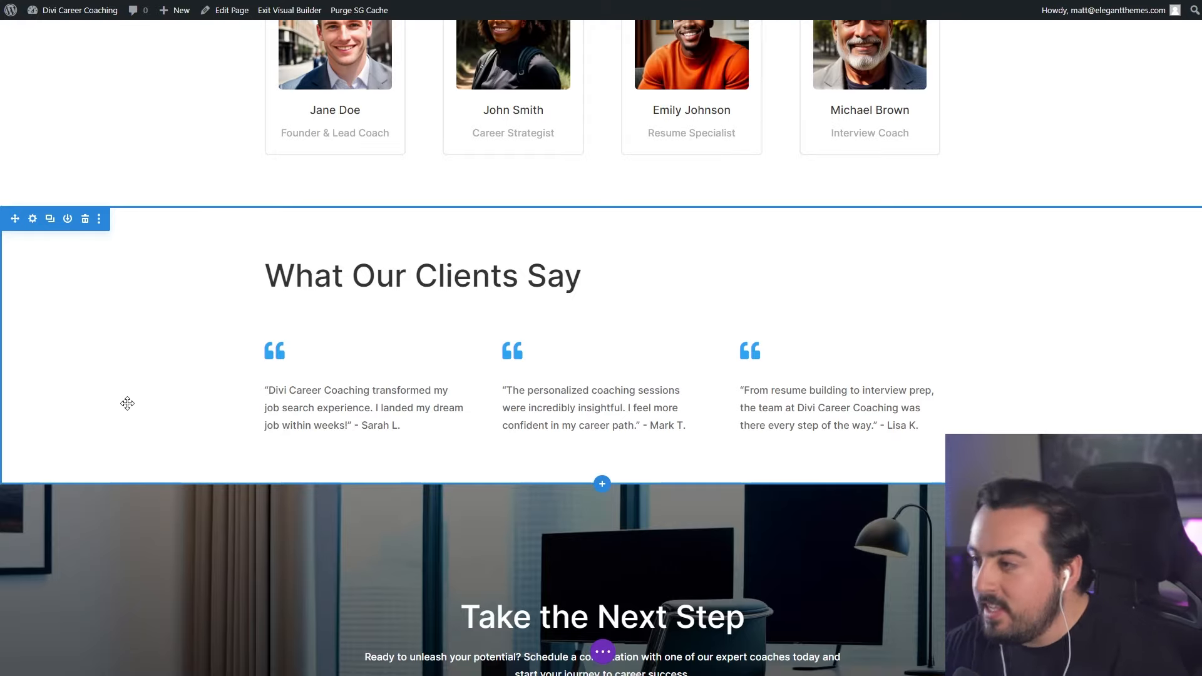
{"action": "scroll", "coordinate": [181, 352], "scroll_direction": "up", "scroll_amount": 15}
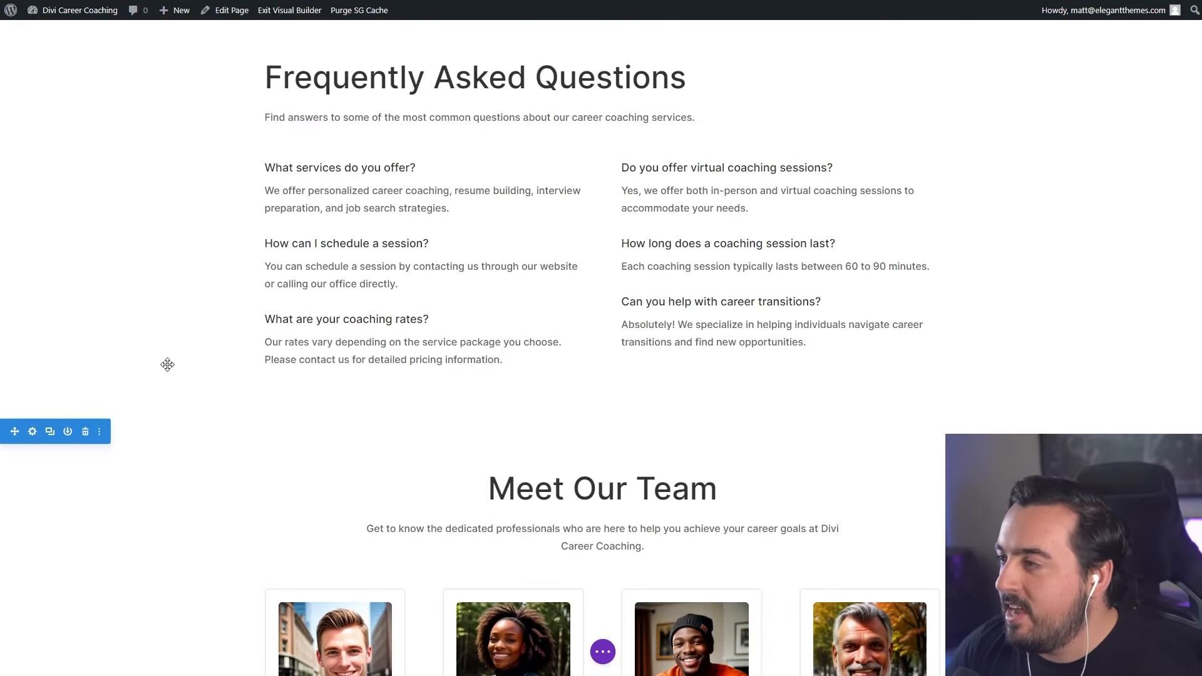
{"action": "scroll", "coordinate": [175, 349], "scroll_direction": "up", "scroll_amount": 8}
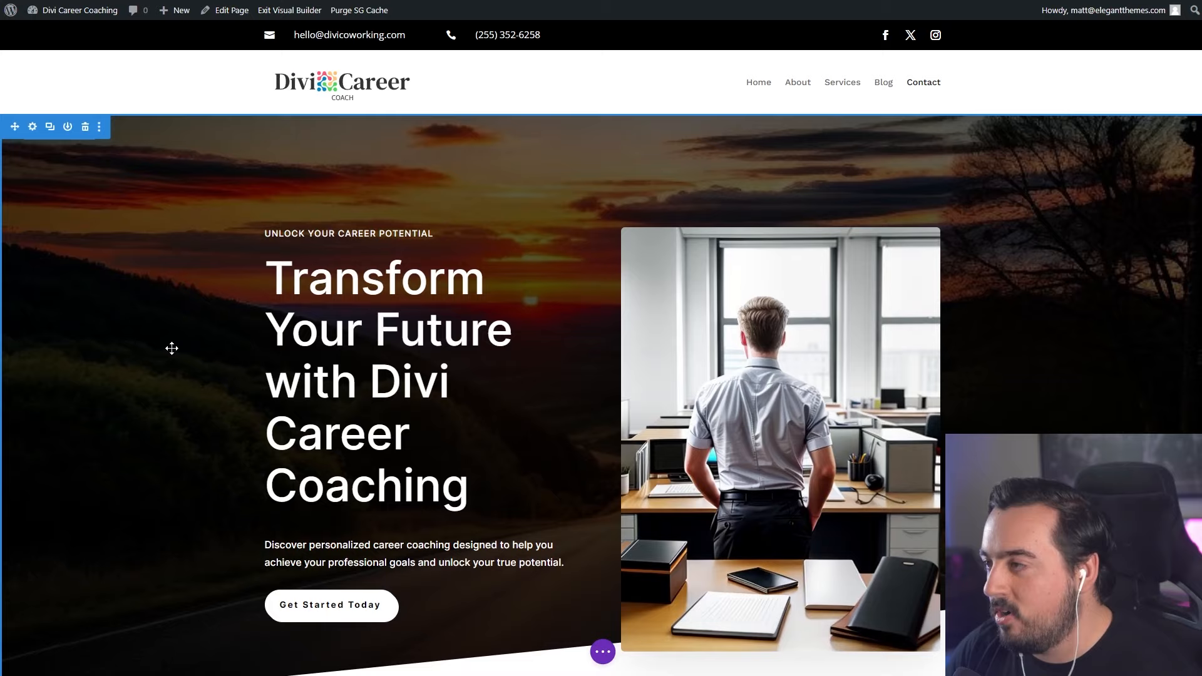
{"action": "scroll", "coordinate": [167, 352], "scroll_direction": "down", "scroll_amount": 8}
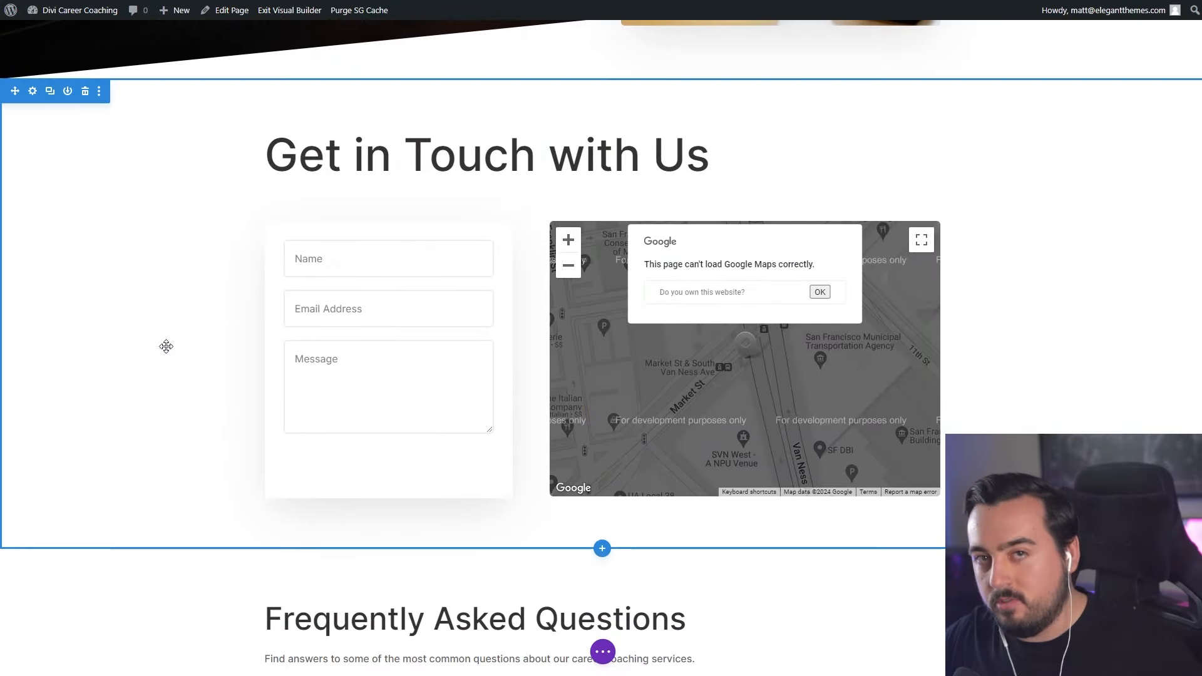
{"action": "scroll", "coordinate": [166, 346], "scroll_direction": "up", "scroll_amount": 5}
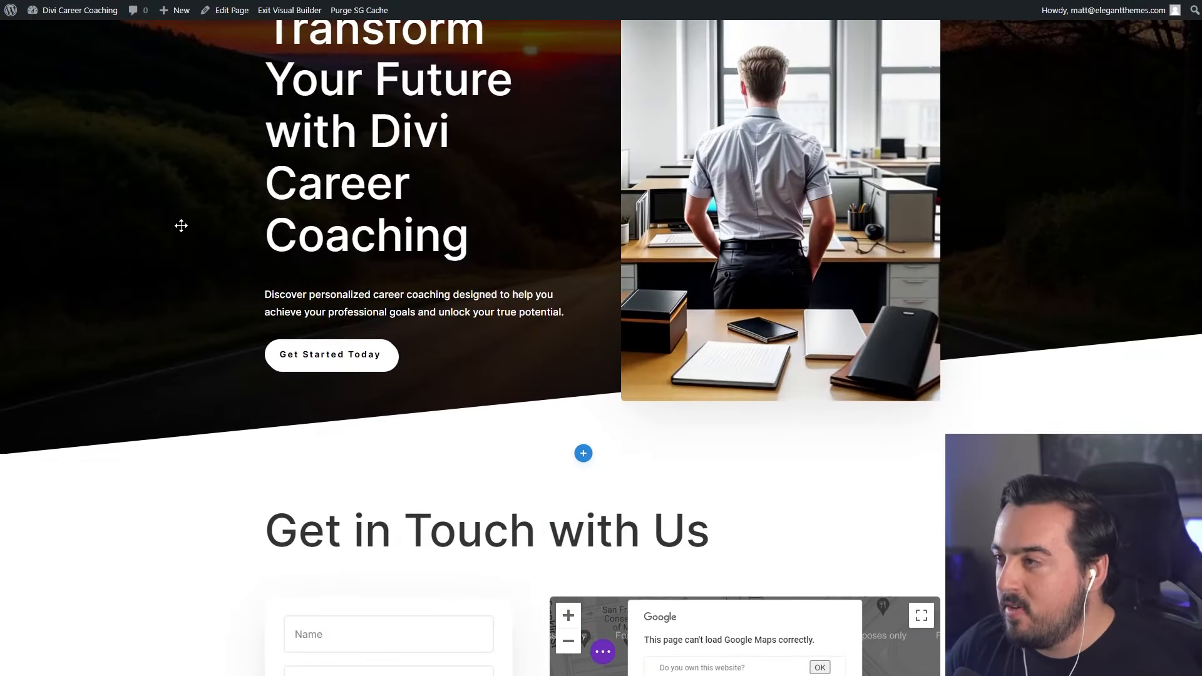
{"action": "scroll", "coordinate": [166, 375], "scroll_direction": "down", "scroll_amount": 11}
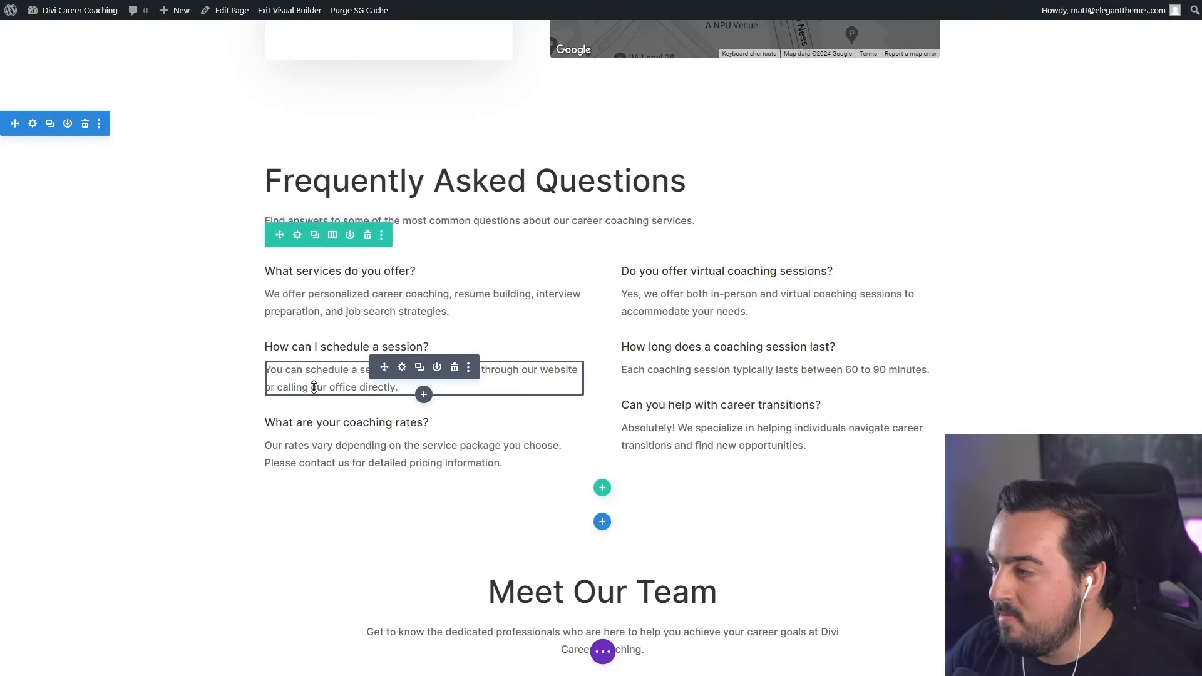
{"action": "scroll", "coordinate": [209, 401], "scroll_direction": "down", "scroll_amount": 8}
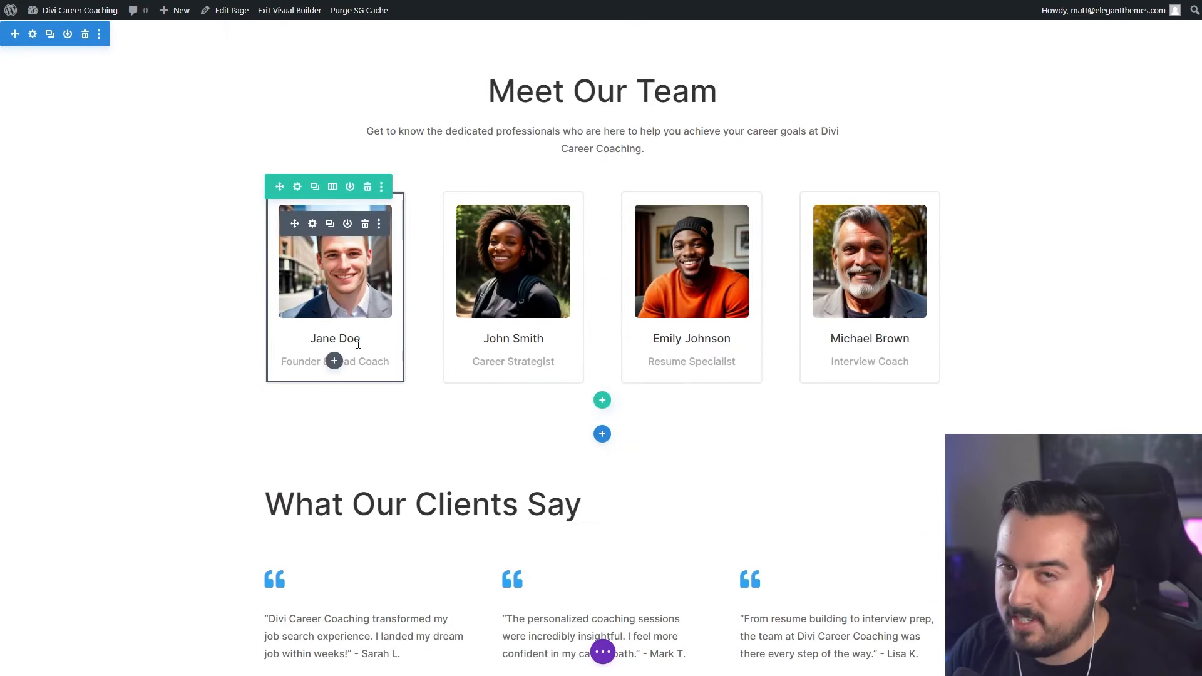
{"action": "scroll", "coordinate": [185, 346], "scroll_direction": "down", "scroll_amount": 5}
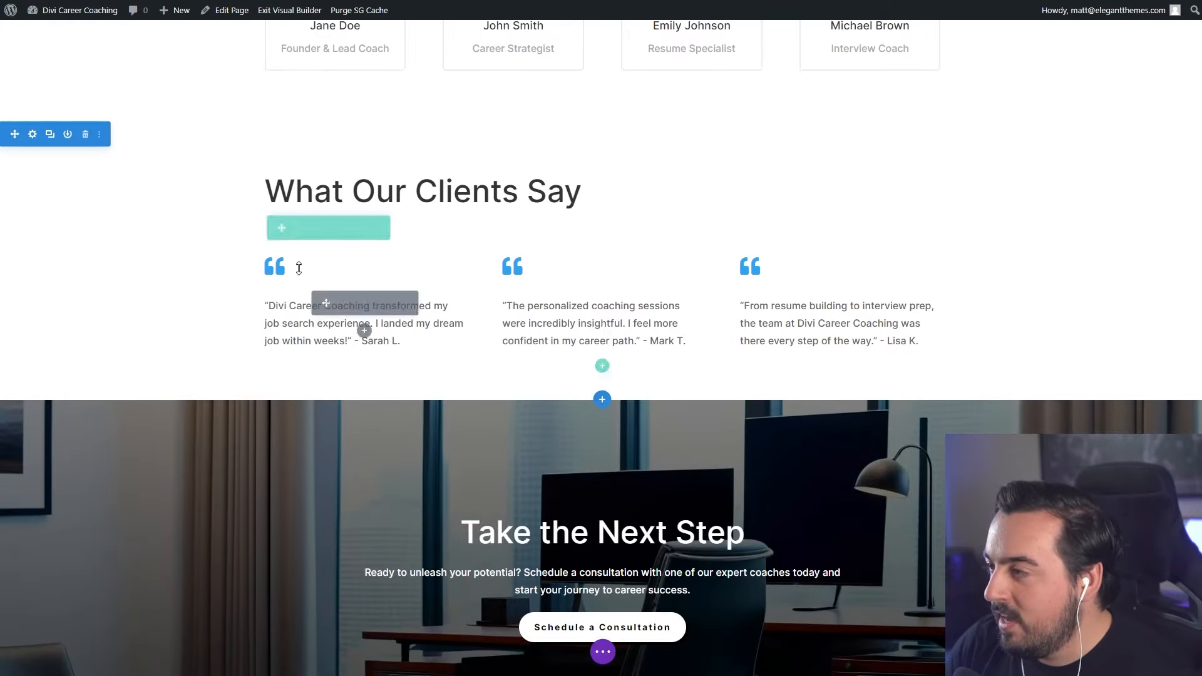
{"action": "scroll", "coordinate": [188, 346], "scroll_direction": "down", "scroll_amount": 4}
Set the color of the first quote icon under What Our Clients Say to the orange global color.
{"action": "scroll", "coordinate": [198, 379], "scroll_direction": "up", "scroll_amount": 5}
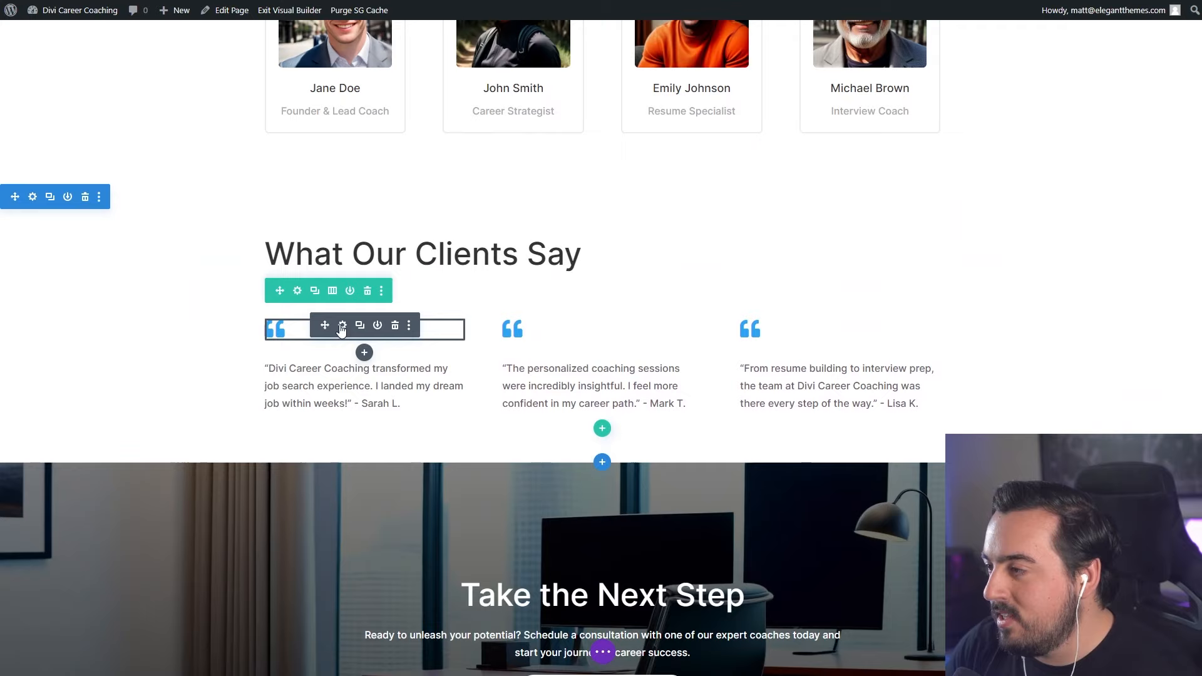
{"action": "left_click", "coordinate": [342, 326]}
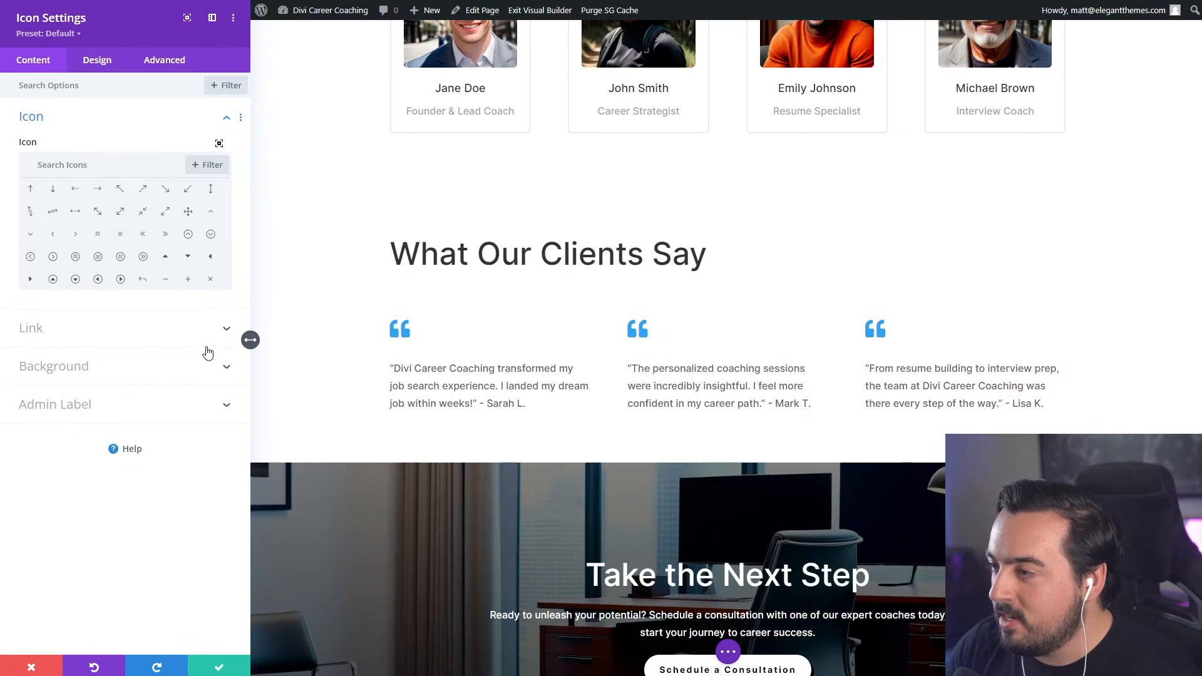
{"action": "left_click", "coordinate": [95, 65]}
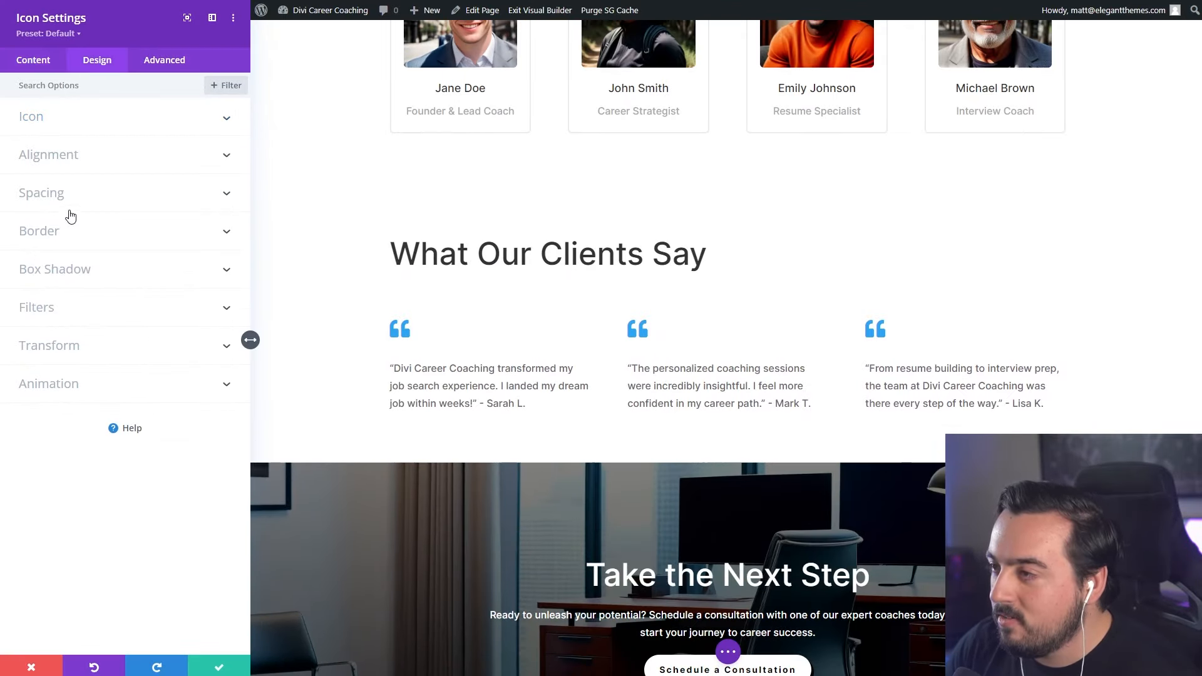
{"action": "left_click", "coordinate": [82, 126]}
{"action": "left_click", "coordinate": [159, 195]}
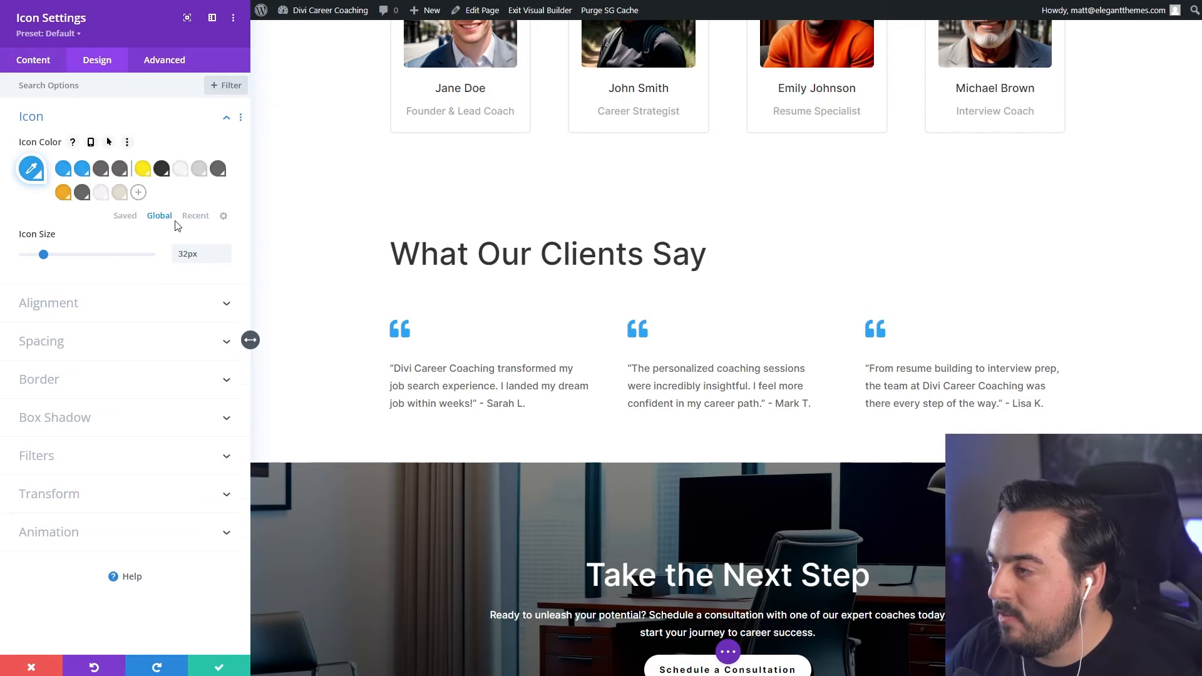
{"action": "left_click", "coordinate": [64, 193]}
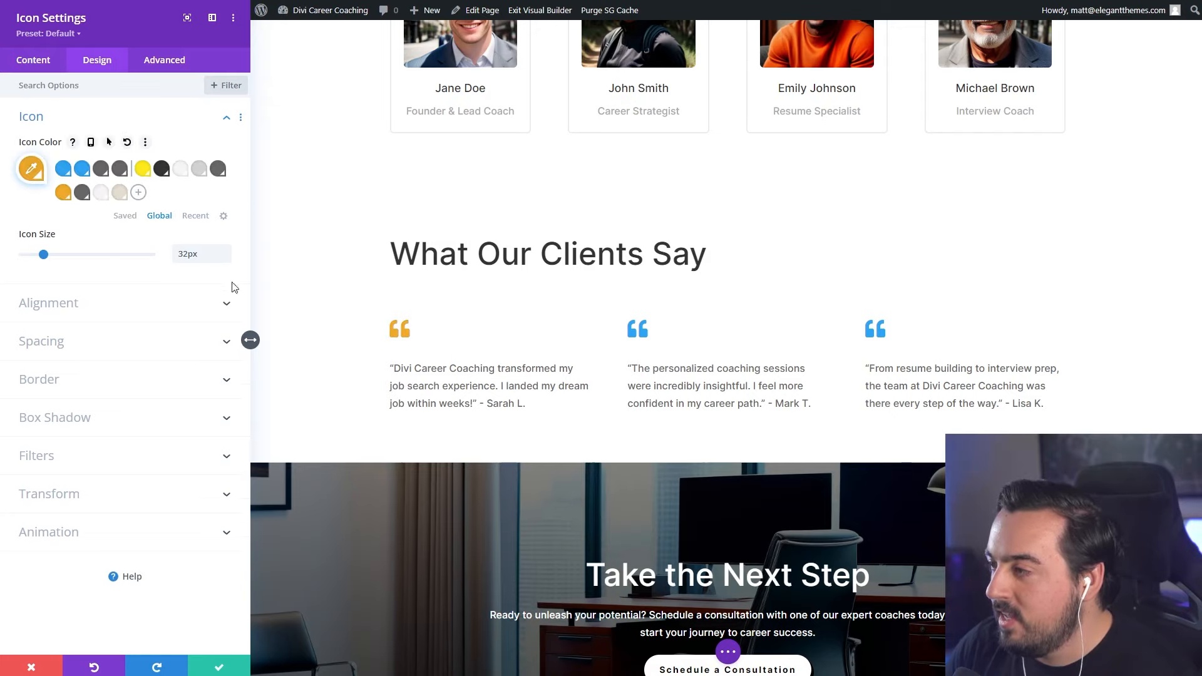
Extend the orange quote icon's styles to all icons throughout the header, footer and page.
{"action": "left_click", "coordinate": [233, 18]}
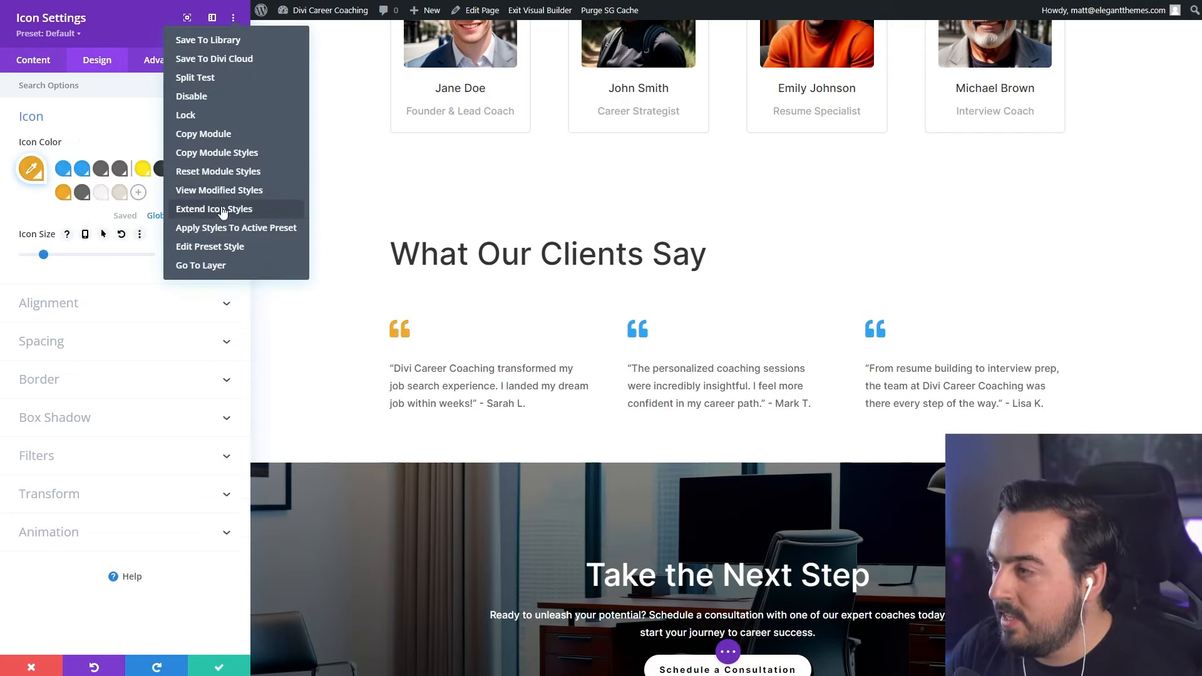
{"action": "left_click", "coordinate": [205, 210]}
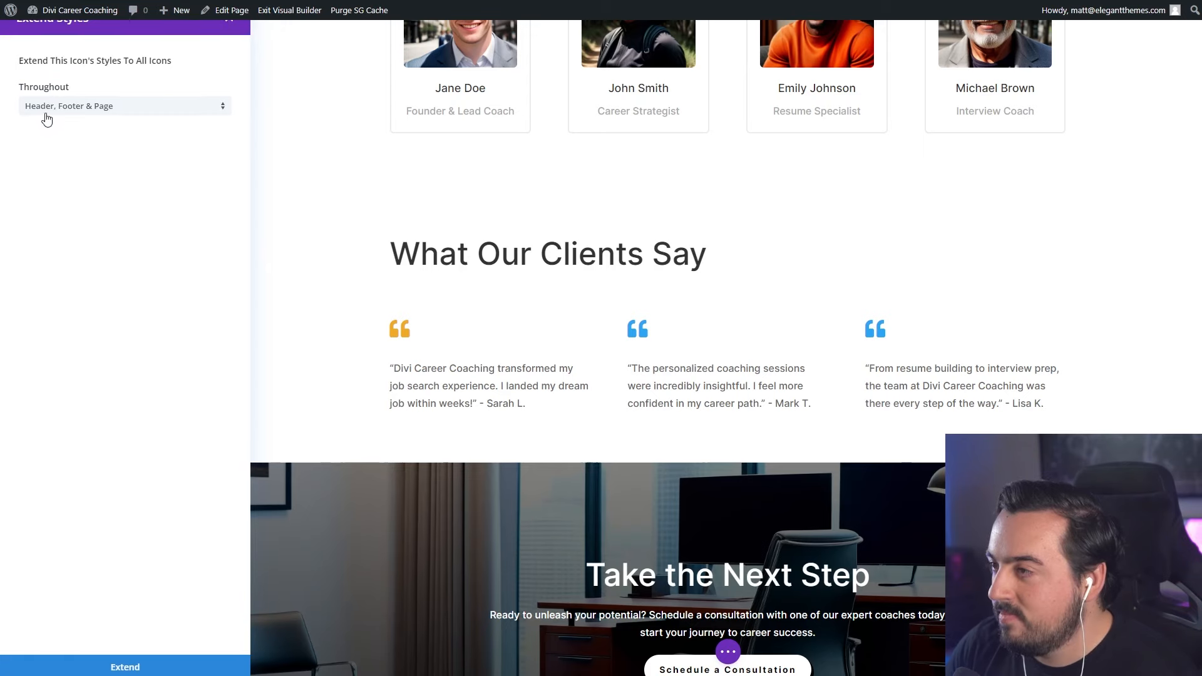
{"action": "left_click", "coordinate": [125, 667]}
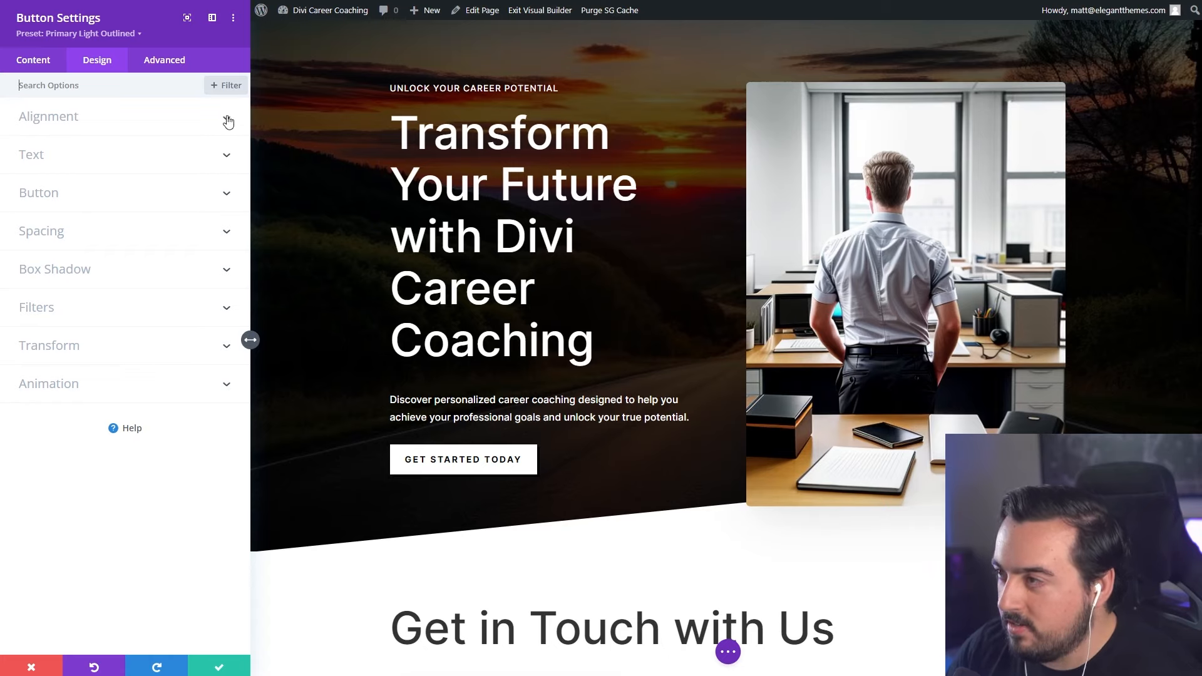
Extend the hero Get Started Today button's styles to all buttons, with the scope Header, Footer & Page.
{"action": "left_click", "coordinate": [233, 19]}
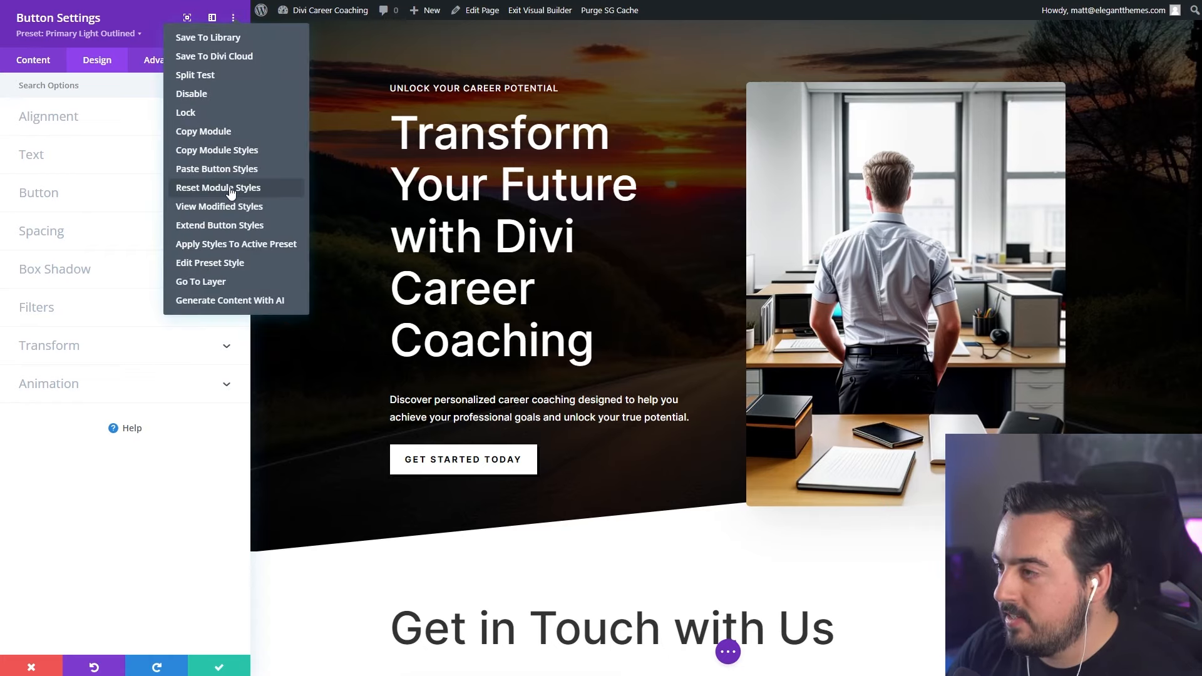
{"action": "left_click", "coordinate": [216, 227]}
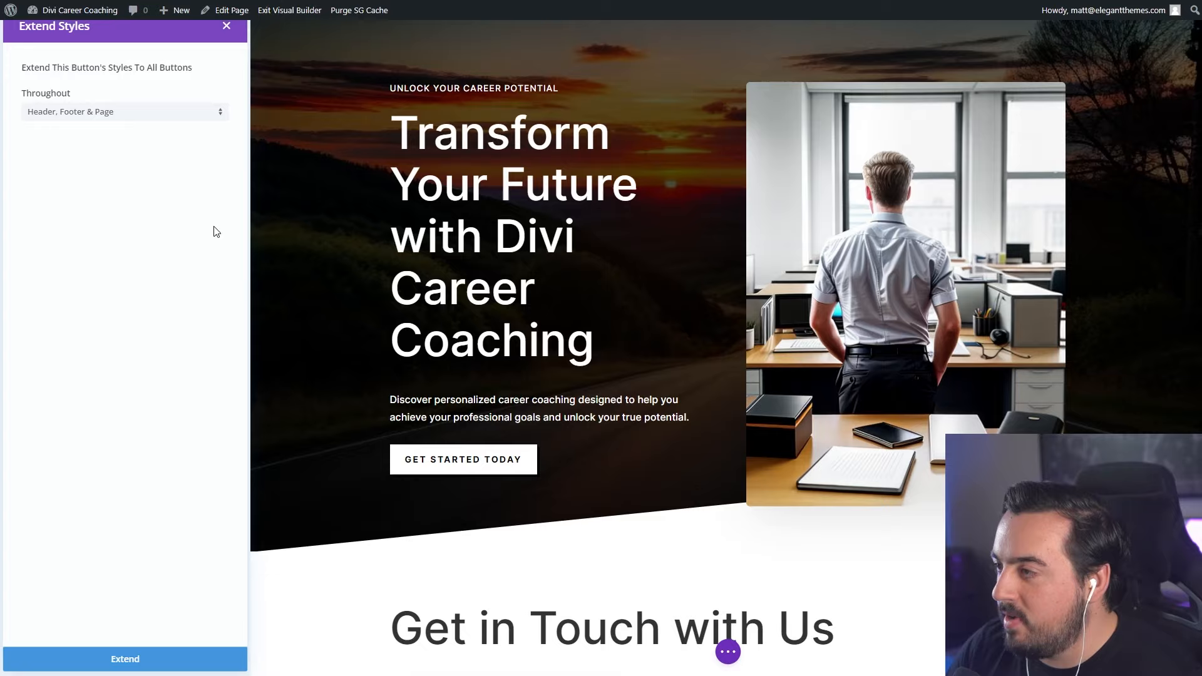
Change the Take the Next Step section's button text to SCHEDULE A CONSULTATION, and open the button's design settings.
{"action": "scroll", "coordinate": [260, 555], "scroll_direction": "down", "scroll_amount": 20}
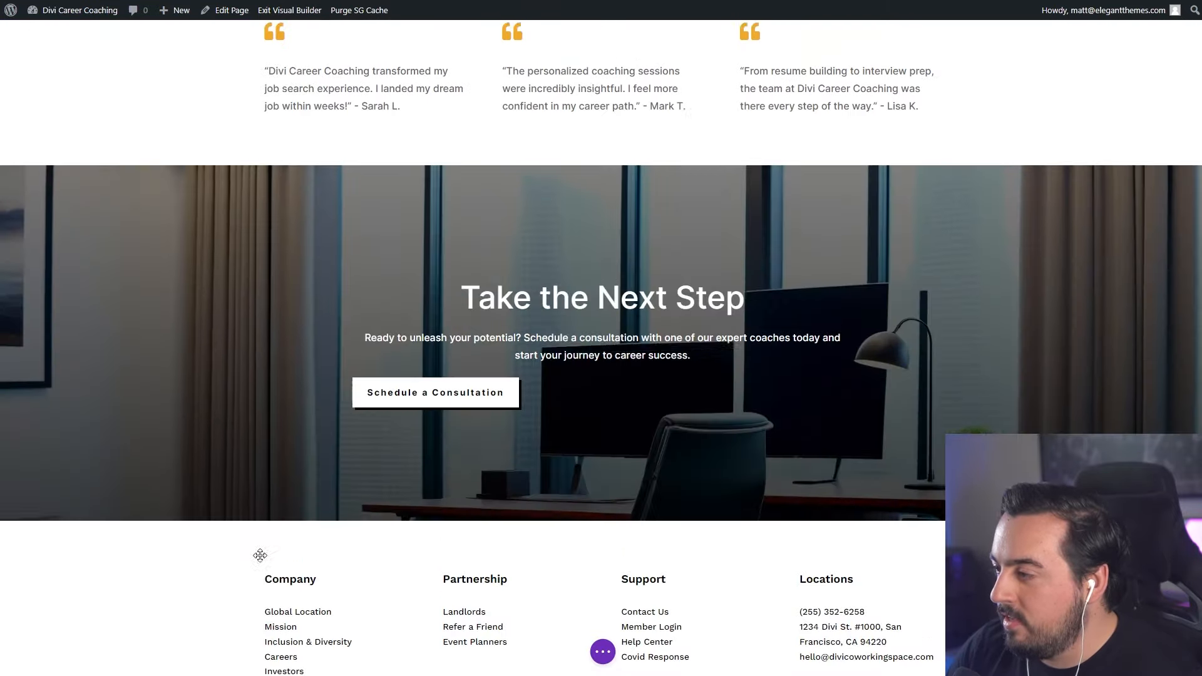
{"action": "left_click", "coordinate": [564, 201]}
{"action": "left_click", "coordinate": [107, 200]}
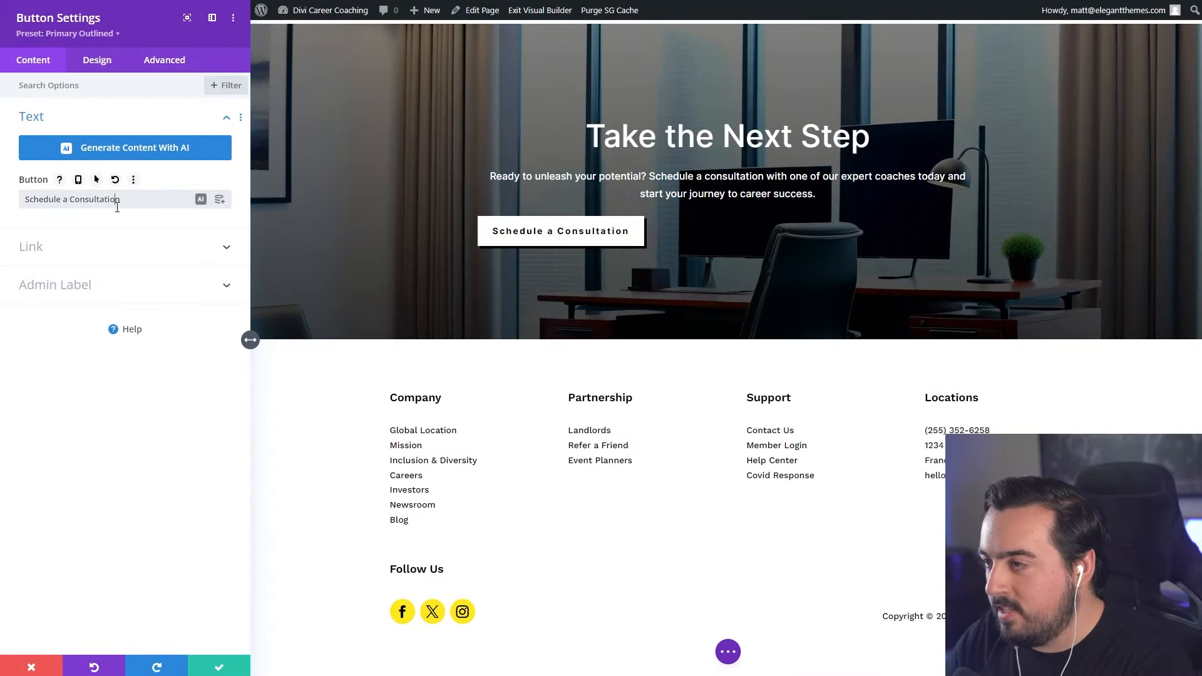
{"action": "key", "text": "ctrl+a"}
{"action": "key", "text": "ctrl+x"}
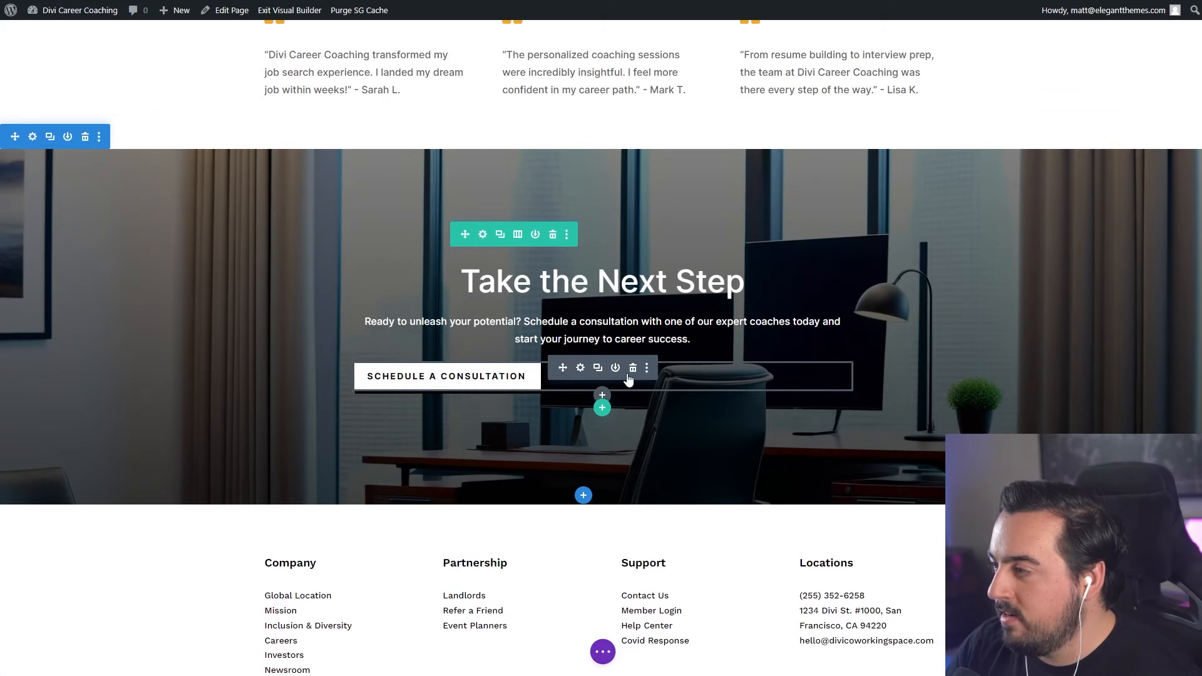
{"action": "left_click", "coordinate": [579, 370]}
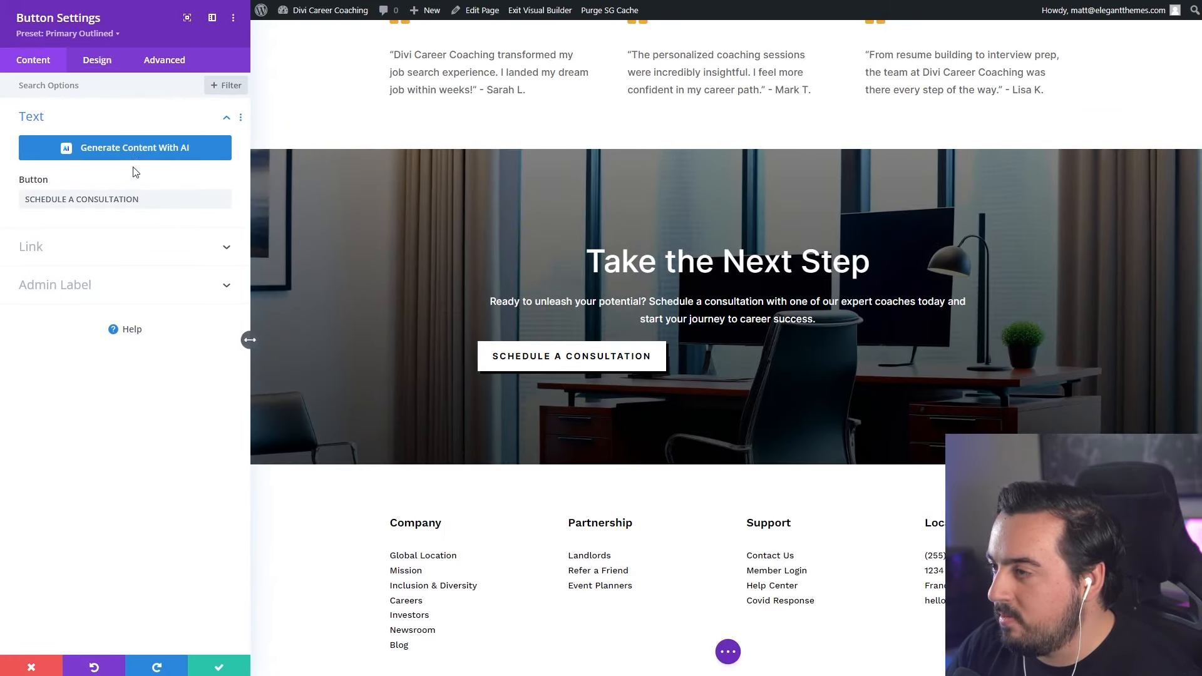
{"action": "left_click", "coordinate": [98, 61]}
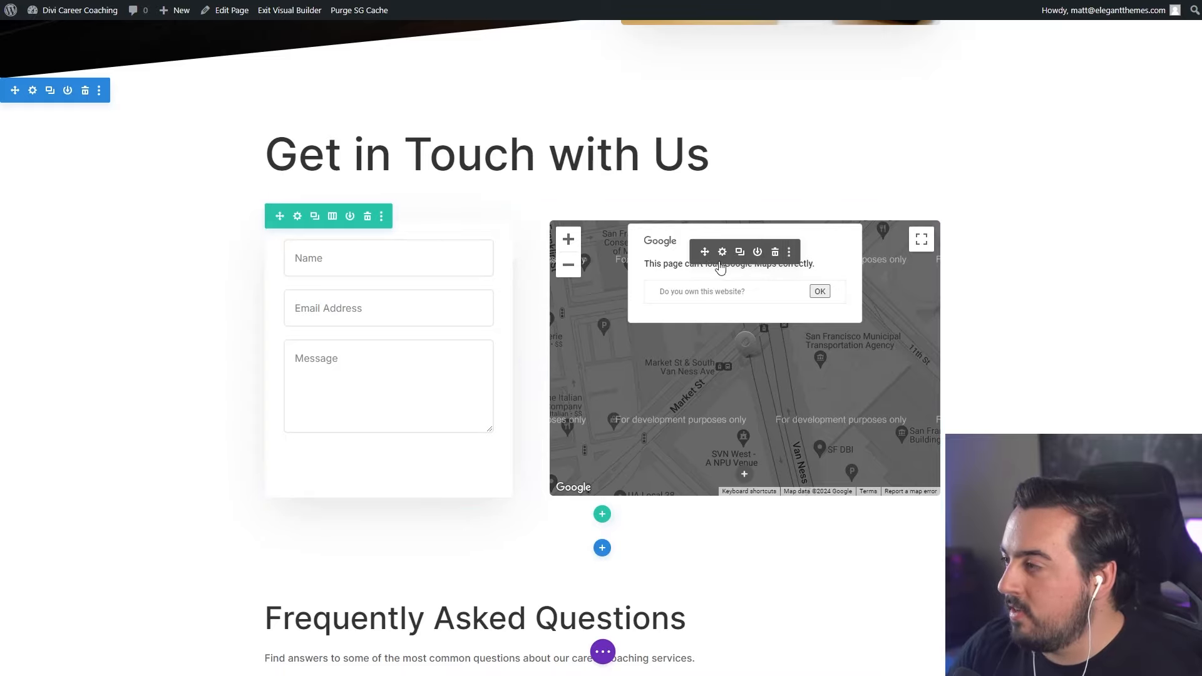
Replace the map beside the contact form under Get in Touch with Us with an image of a glass-fronted office building.
{"action": "left_click", "coordinate": [779, 251]}
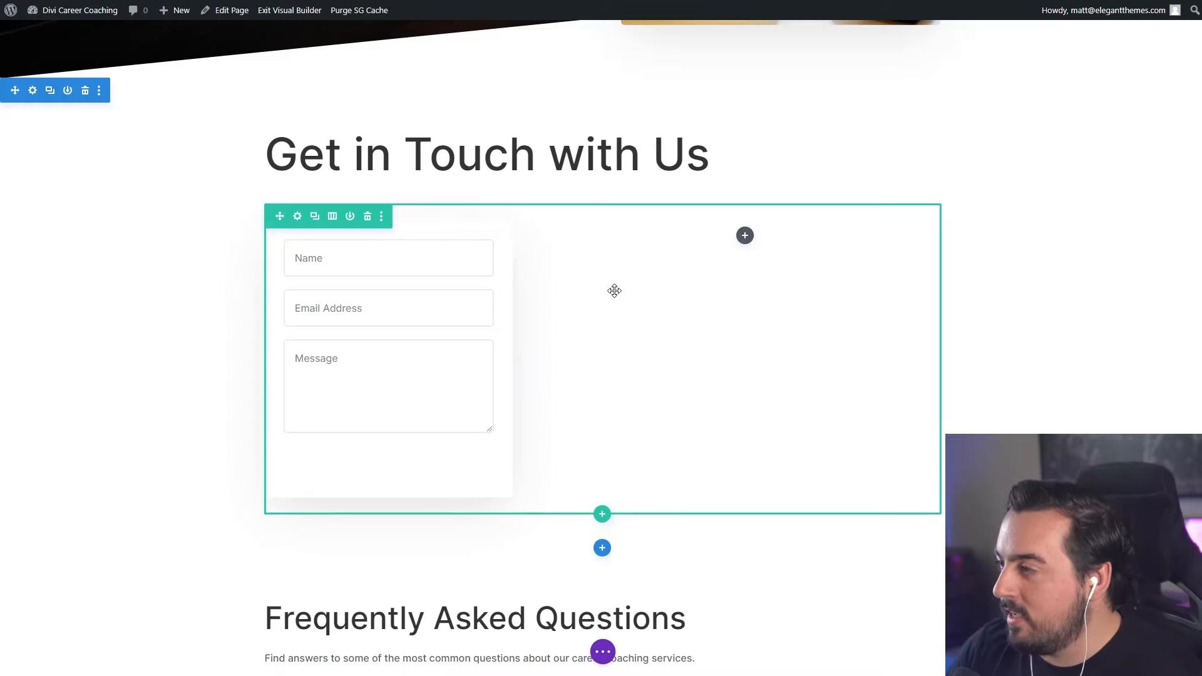
{"action": "left_click", "coordinate": [745, 235]}
{"action": "scroll", "coordinate": [757, 401], "scroll_direction": "down", "scroll_amount": 5}
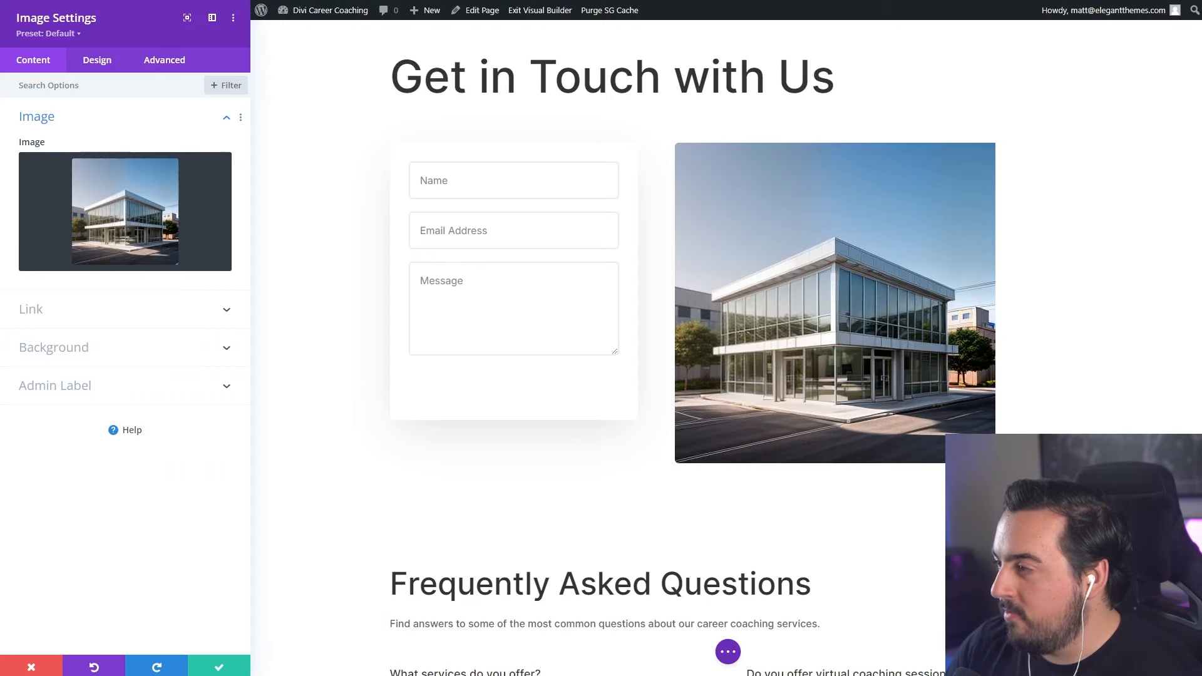
{"action": "left_click", "coordinate": [207, 657]}
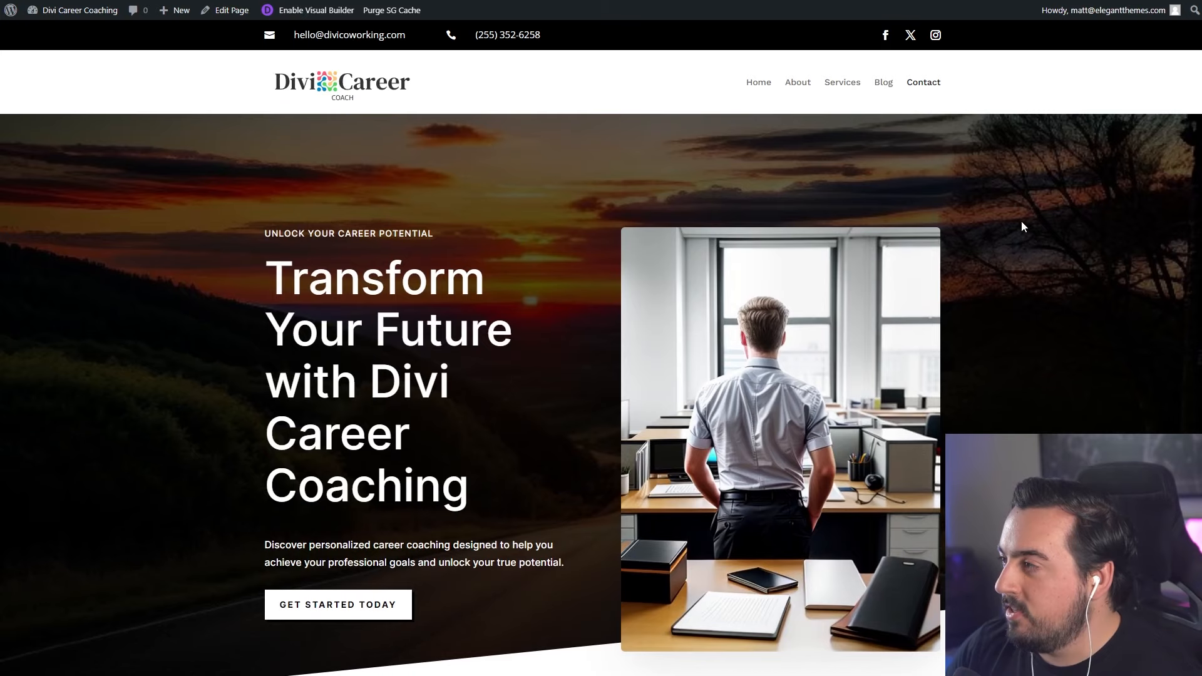
Review the finished Contact page outside the builder, including the hero, Frequently Asked Questions and Meet Our Team sections.
{"action": "scroll", "coordinate": [1020, 251], "scroll_direction": "down", "scroll_amount": 15}
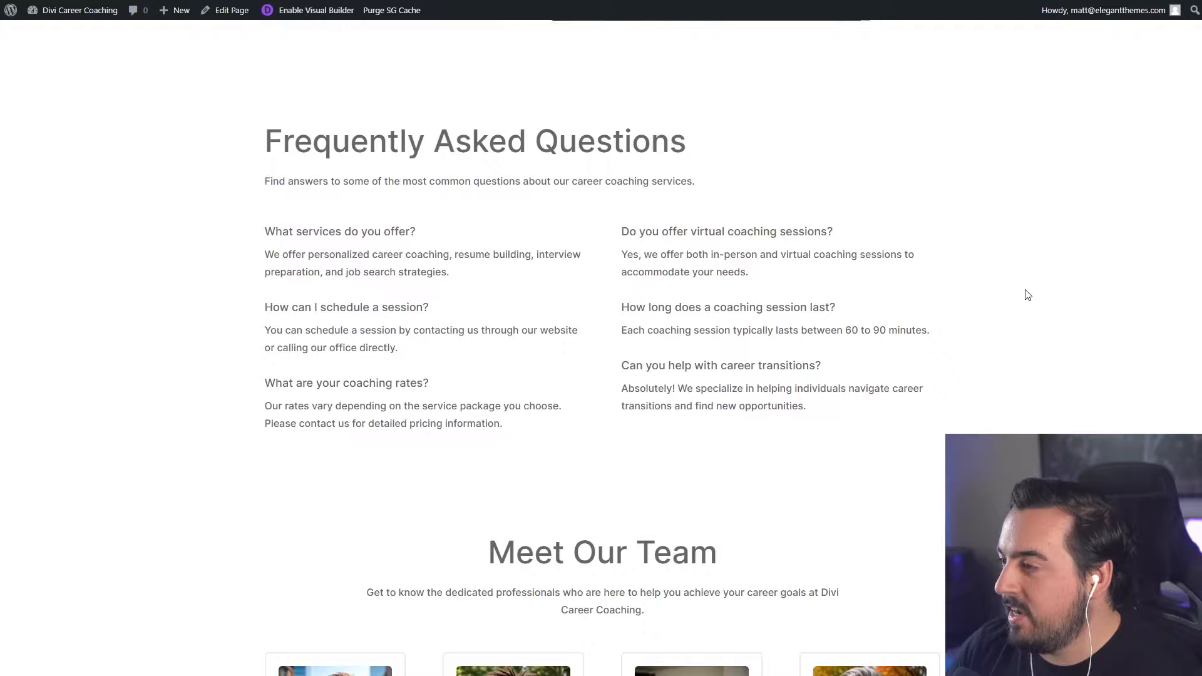
{"action": "scroll", "coordinate": [1027, 295], "scroll_direction": "down", "scroll_amount": 15}
{"action": "scroll", "coordinate": [1038, 309], "scroll_direction": "up", "scroll_amount": 12}
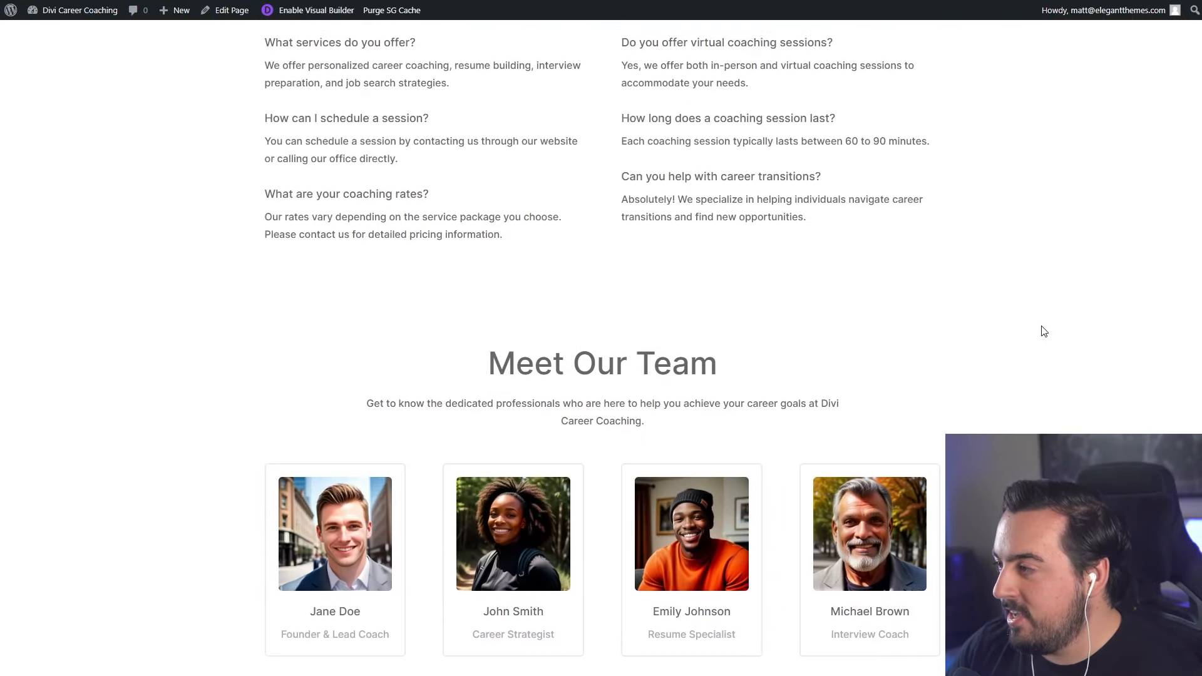
{"action": "scroll", "coordinate": [1044, 331], "scroll_direction": "up", "scroll_amount": 15}
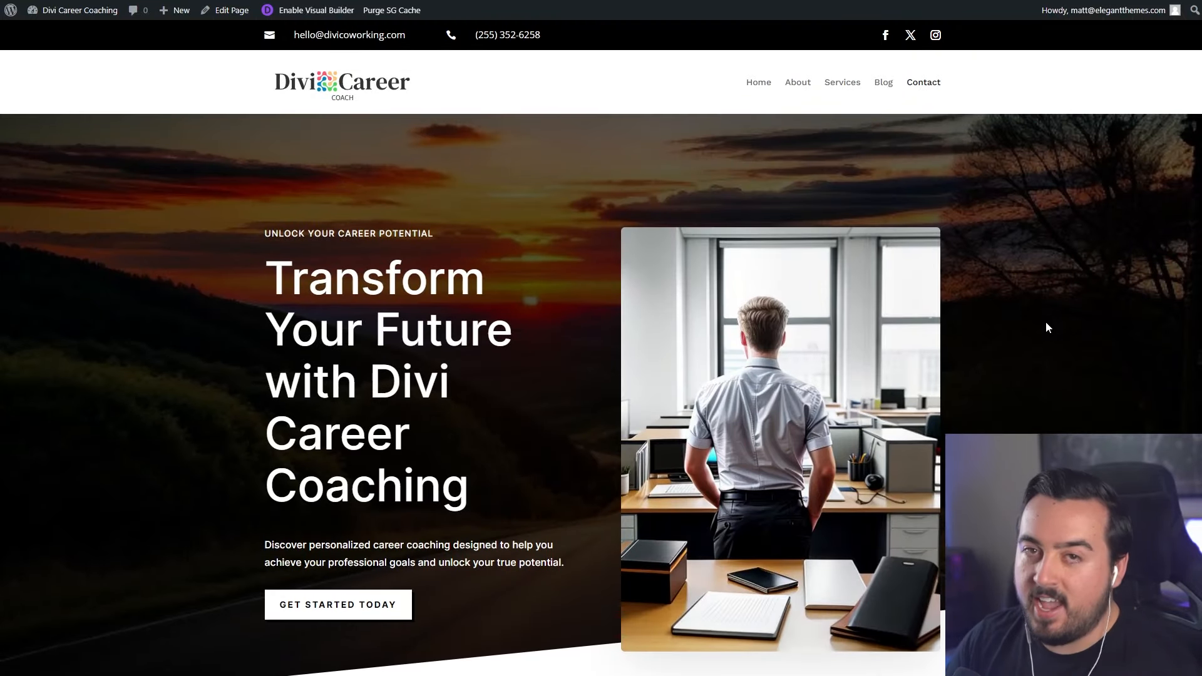